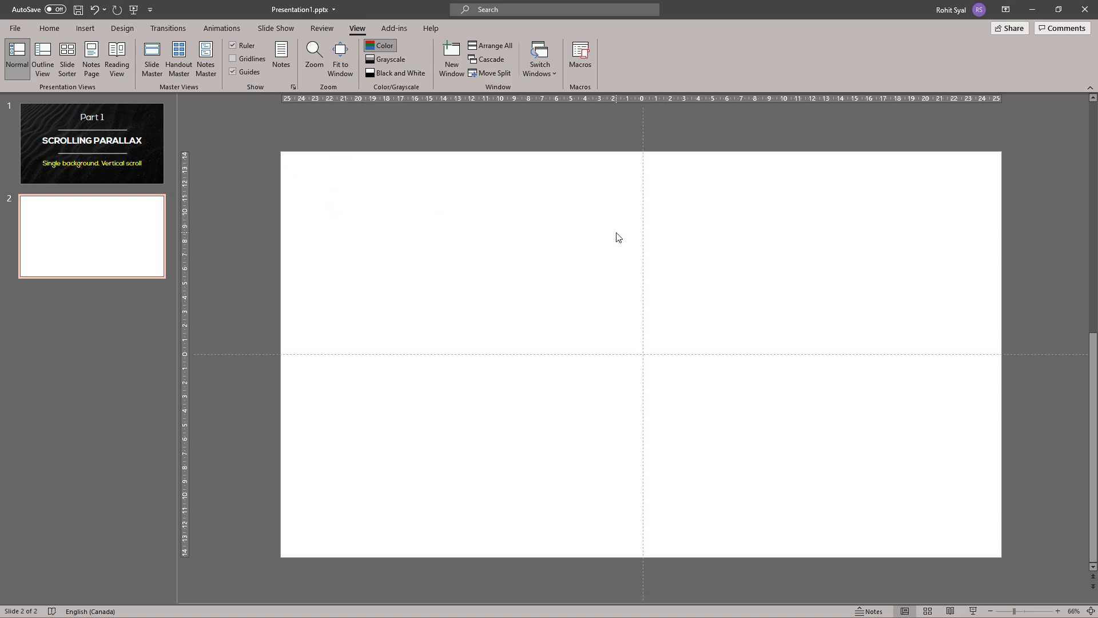
Move the centre guides to the left and bottom edges and add a vertical guide at the right edge
drag(644, 234, 281, 272)
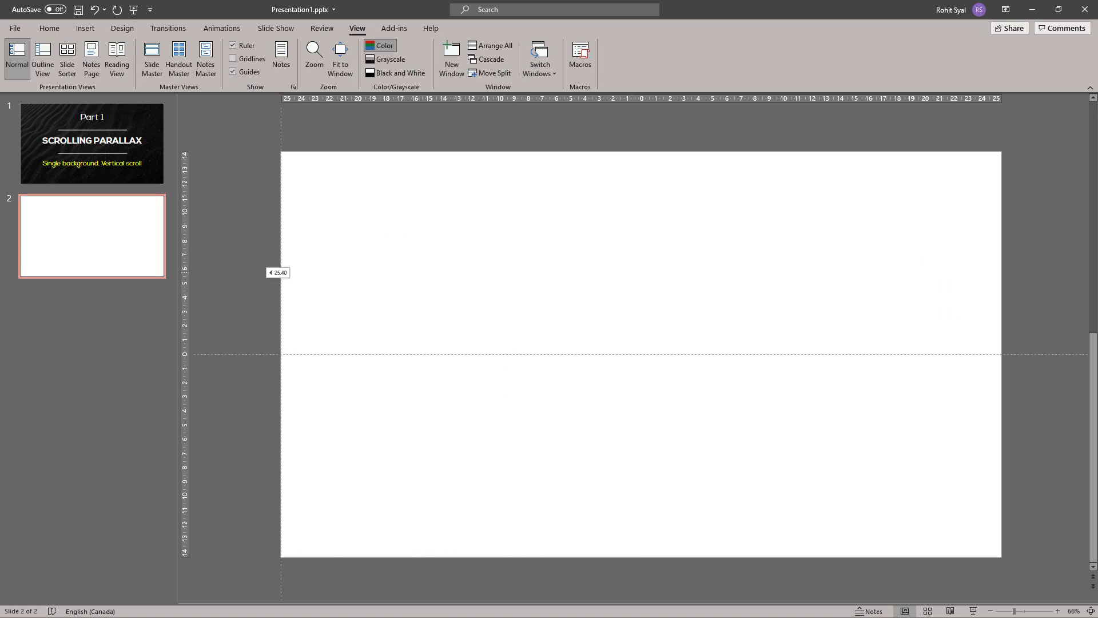
drag(350, 354, 412, 555)
right_click(425, 219)
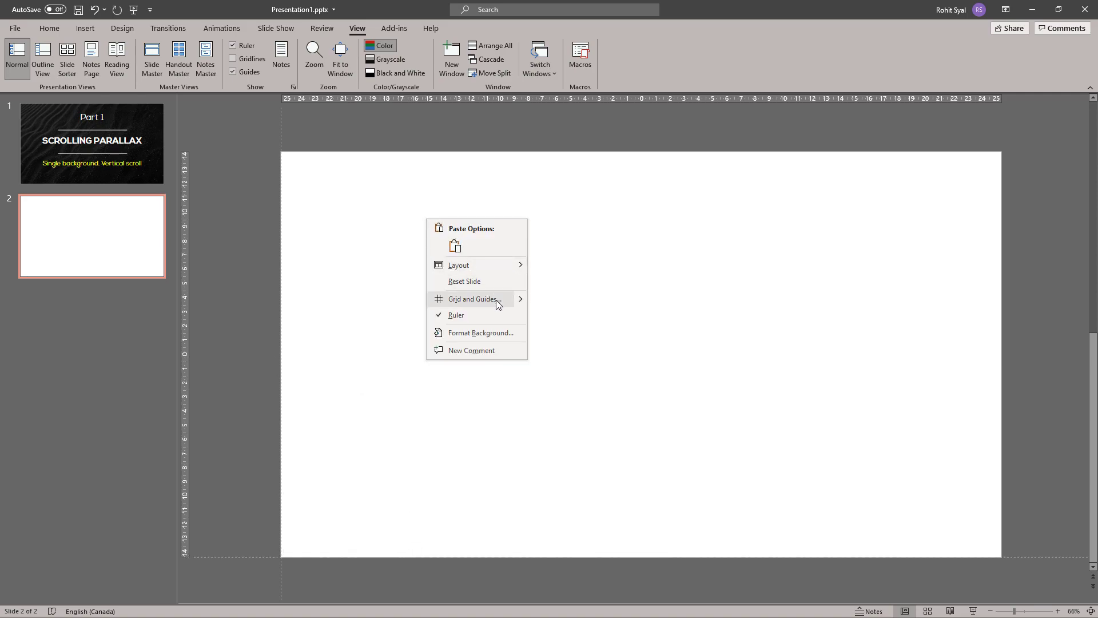
mouse_move(520, 303)
click(563, 299)
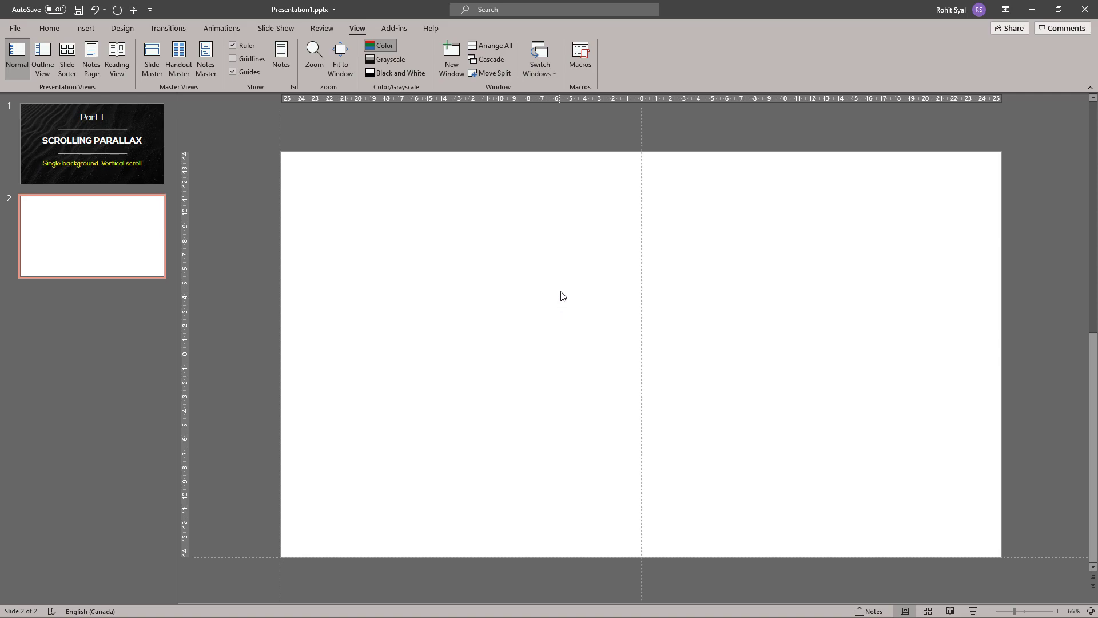
drag(640, 276, 1001, 293)
Add a horizontal guide and drag it to the slide's top edge
right_click(536, 250)
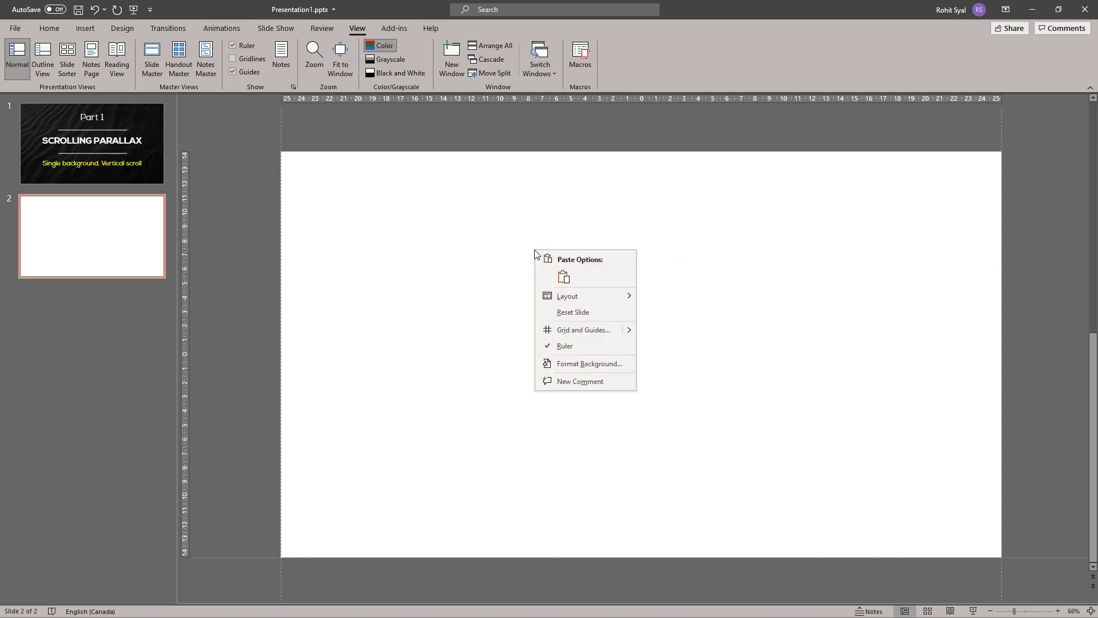
mouse_move(630, 331)
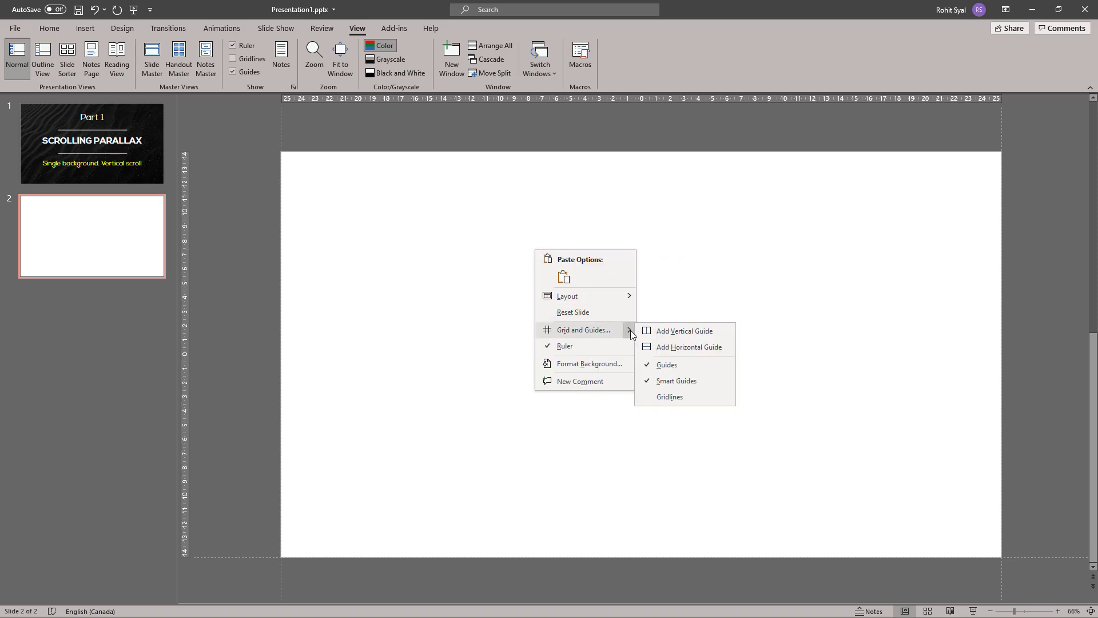
click(678, 348)
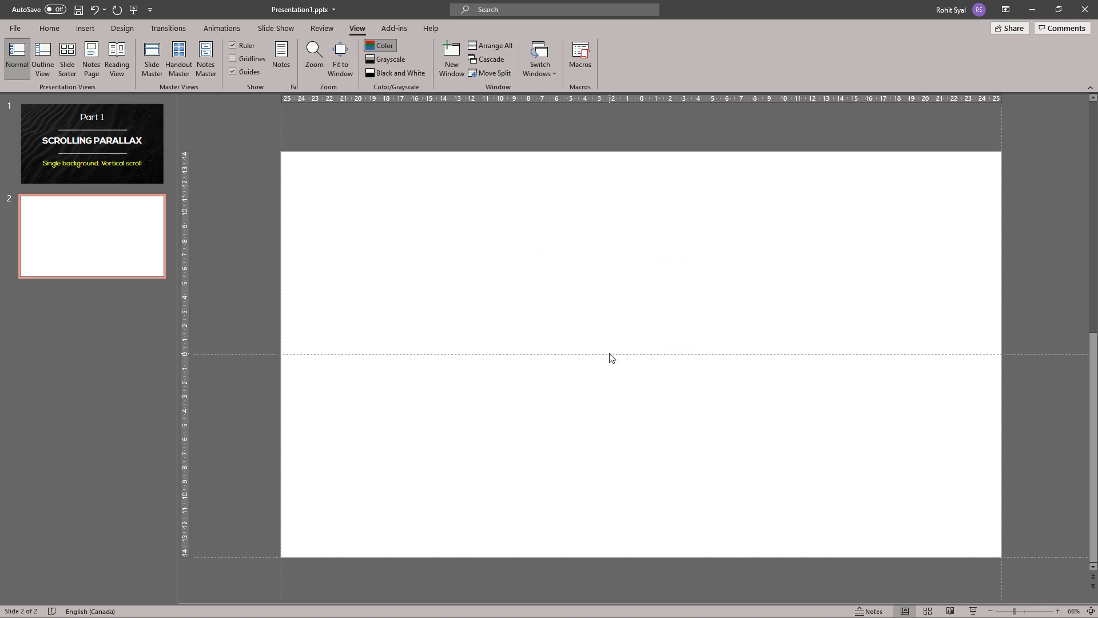
drag(610, 356, 582, 152)
scroll(525, 318, down, 2)
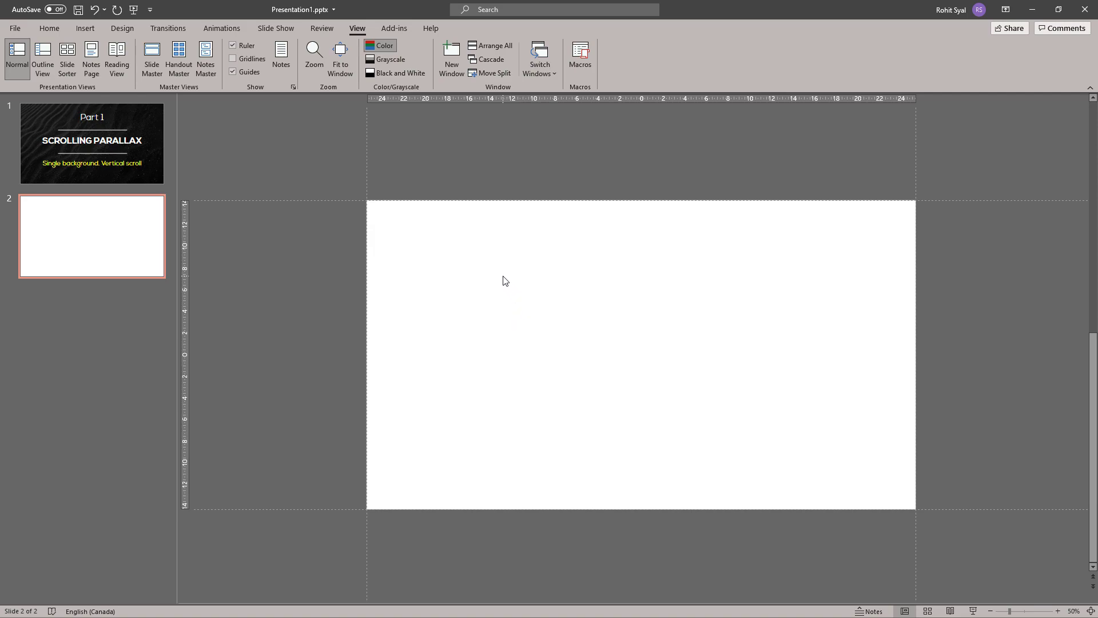
Paste the copied waterfall photo onto the second slide
right_click(503, 280)
click(533, 305)
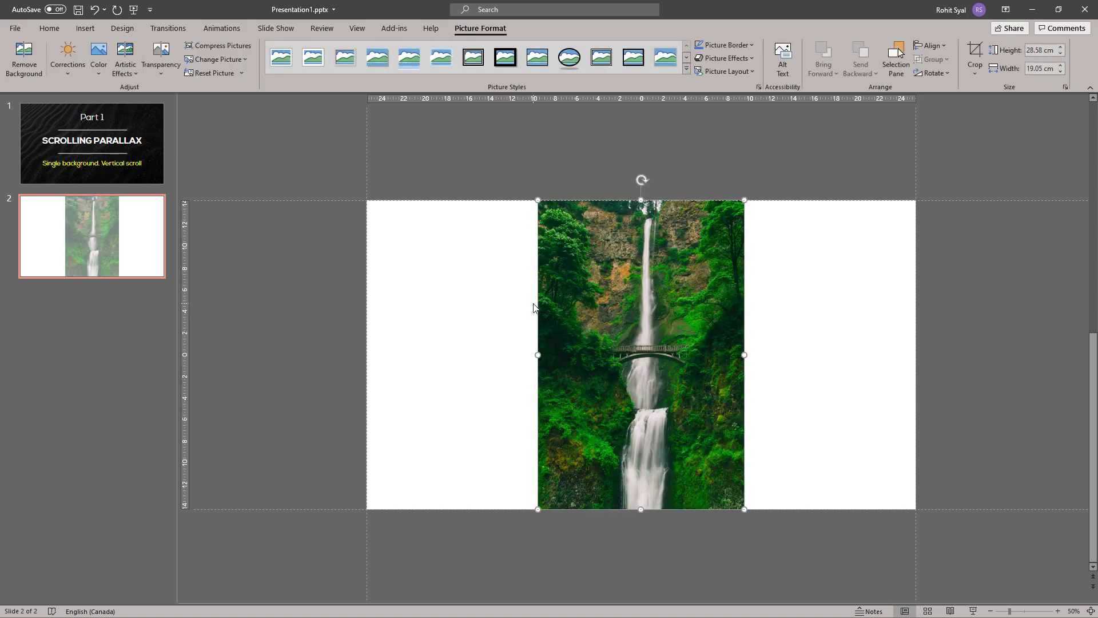
click(516, 302)
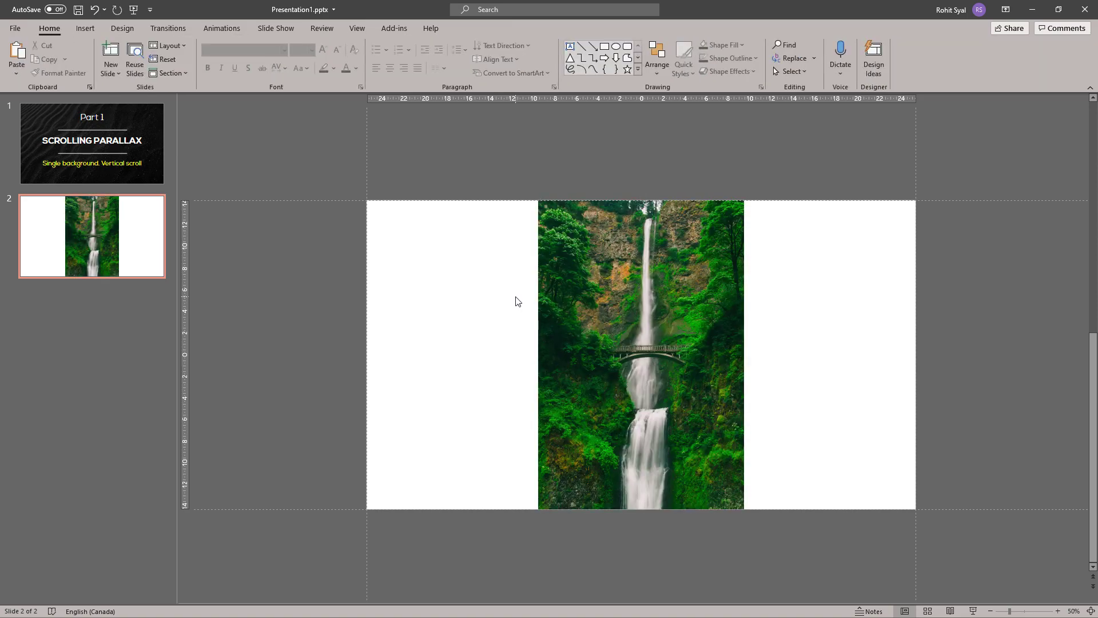
Enlarge the waterfall photo to the full slide width and align its top with the slide top
click(575, 295)
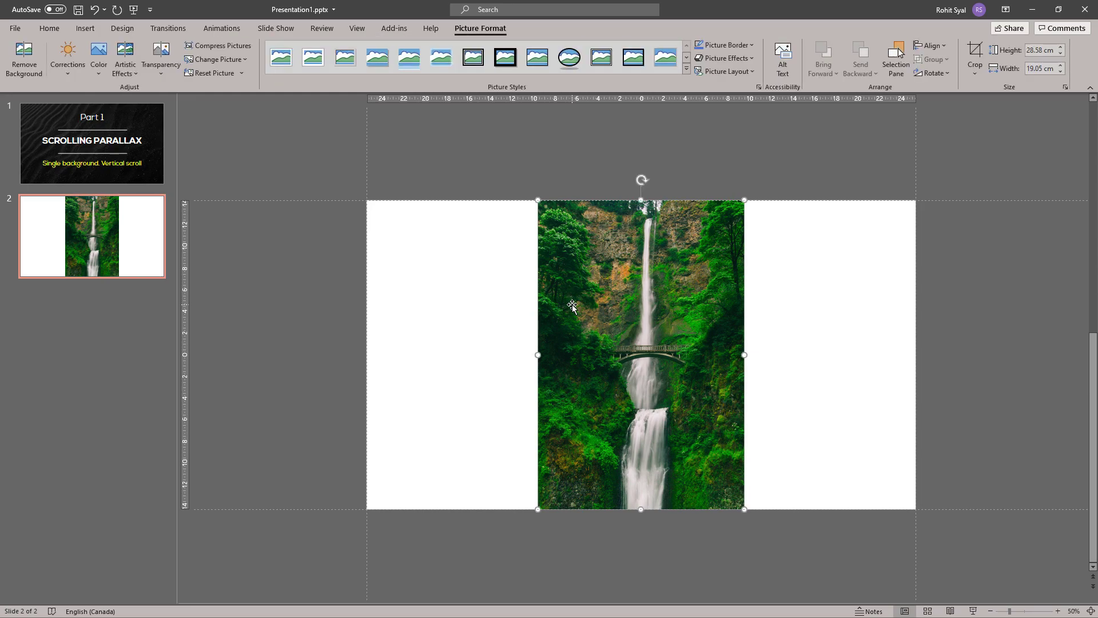
scroll(572, 306, down, 1)
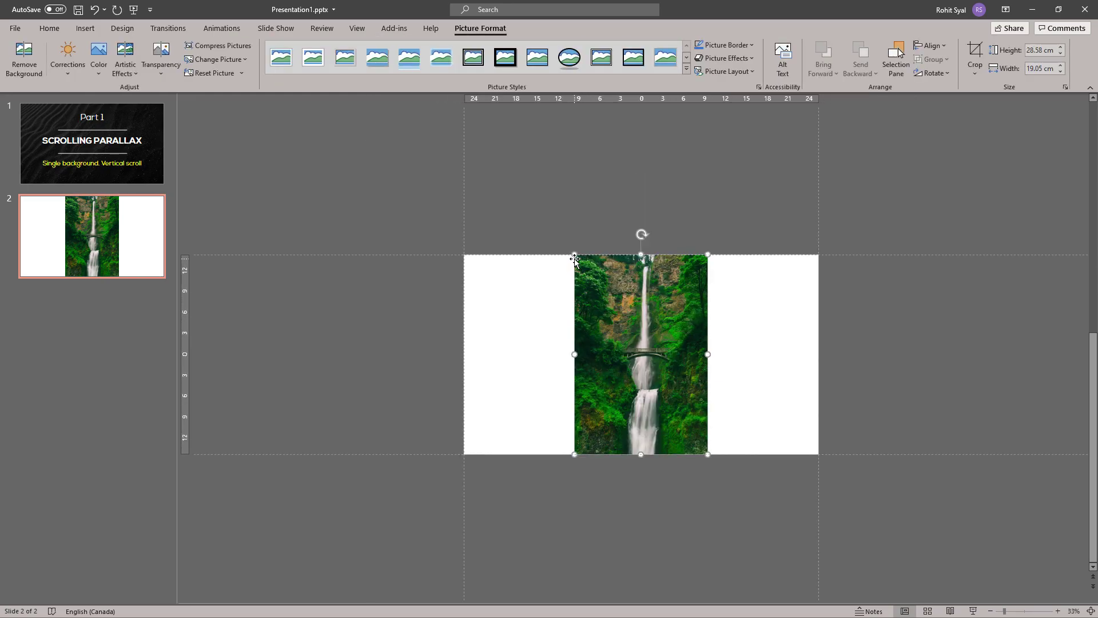
drag(575, 254, 463, 135)
drag(708, 501, 818, 549)
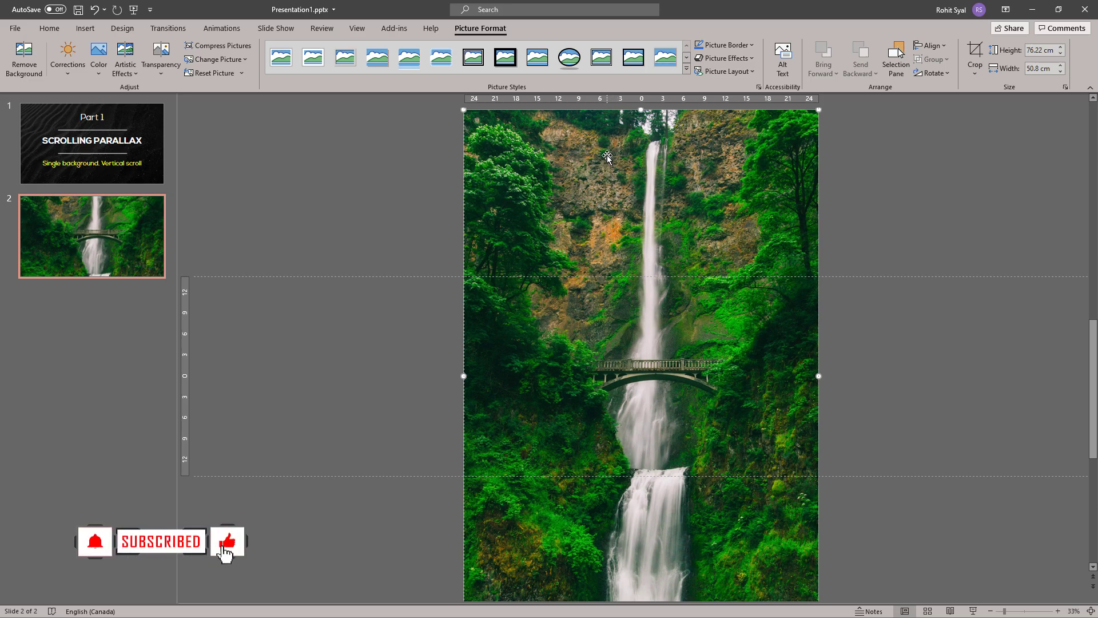
drag(606, 151, 608, 316)
scroll(606, 313, down, 3)
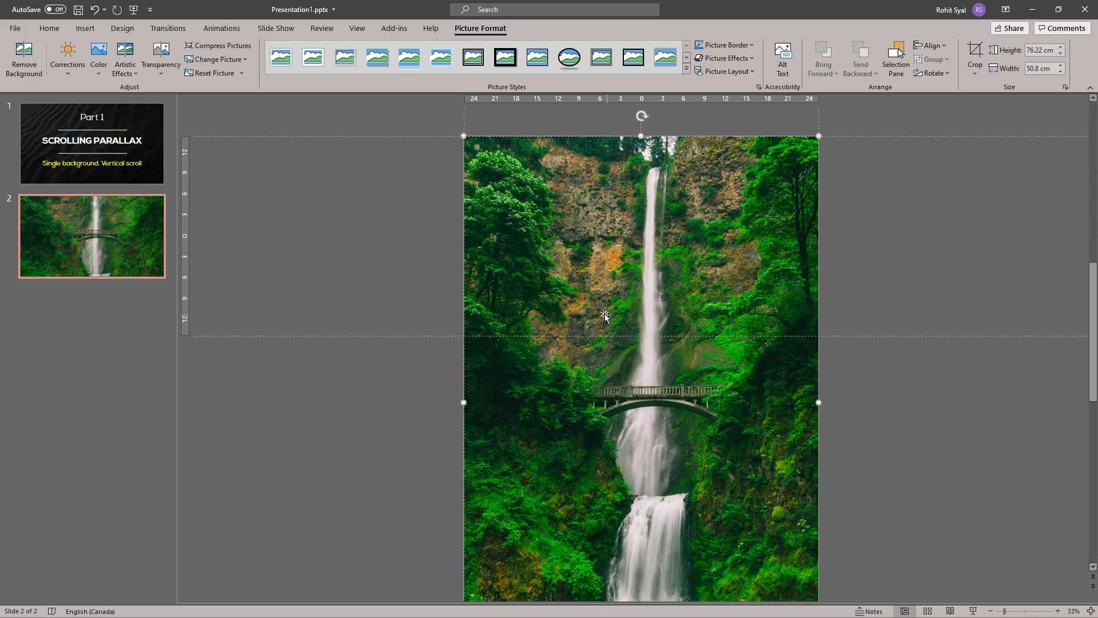
click(418, 247)
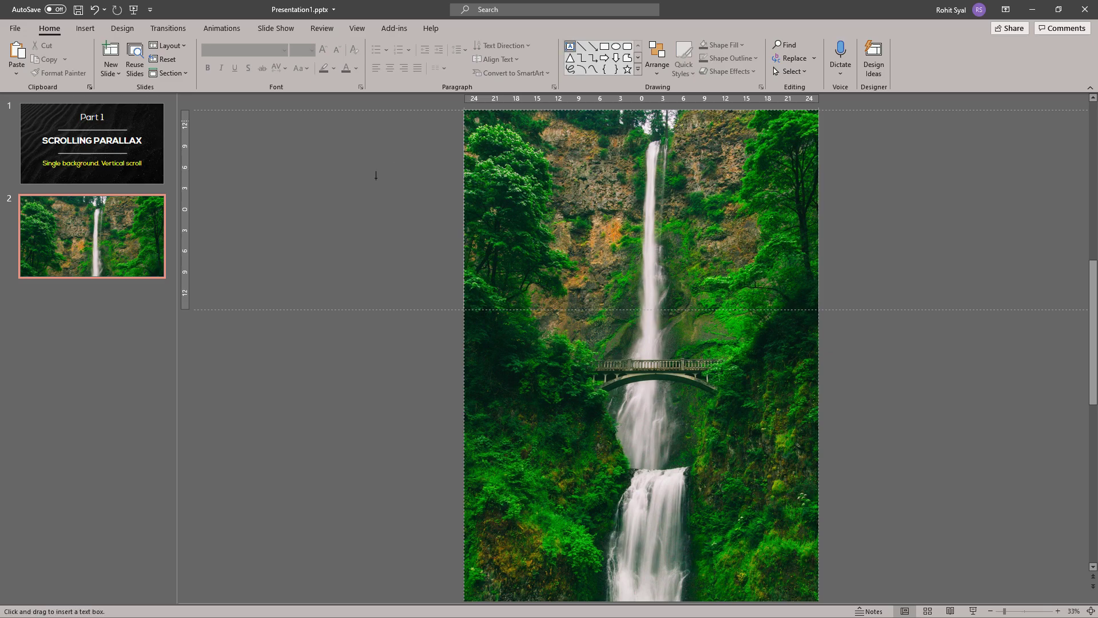
Add a 'MAIN TITLE' text box in Nexa Bold and enlarge its font size three steps
click(387, 198)
text(MAIN TITLE)
key(Escape)
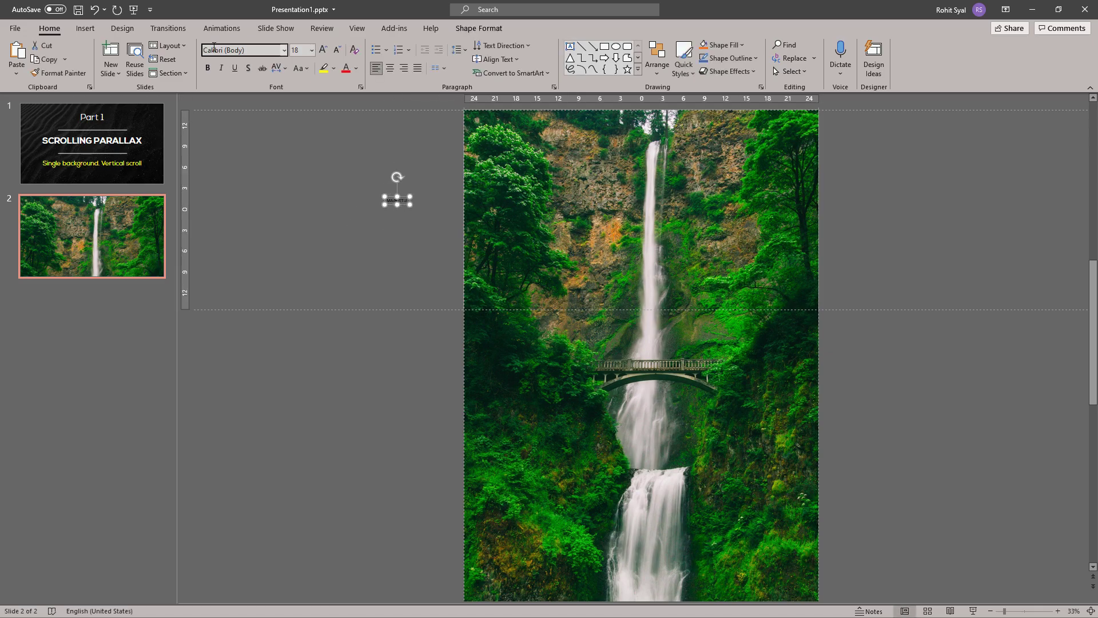
click(246, 50)
text(Nexa Bold)
key(Return)
click(324, 50)
click(323, 50)
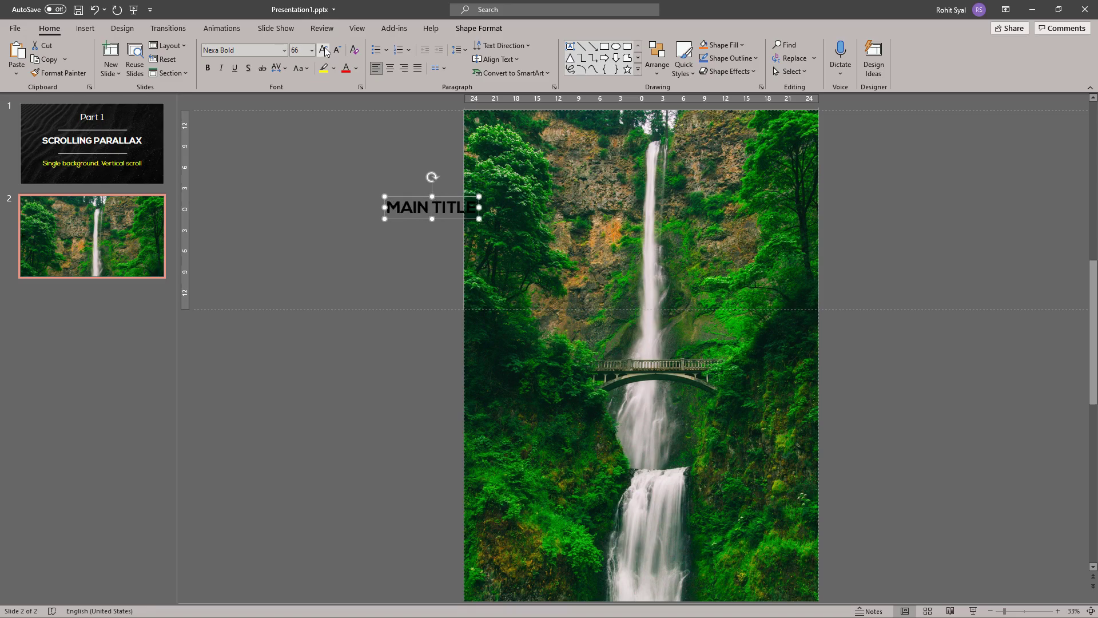
click(323, 50)
Duplicate the title below as 'SUBTITLE' in Nexa Light with a smaller font size
key(ctrl+c)
key(ctrl+v)
drag(420, 218, 417, 234)
triple_click(429, 228)
text(SUBTITLE)
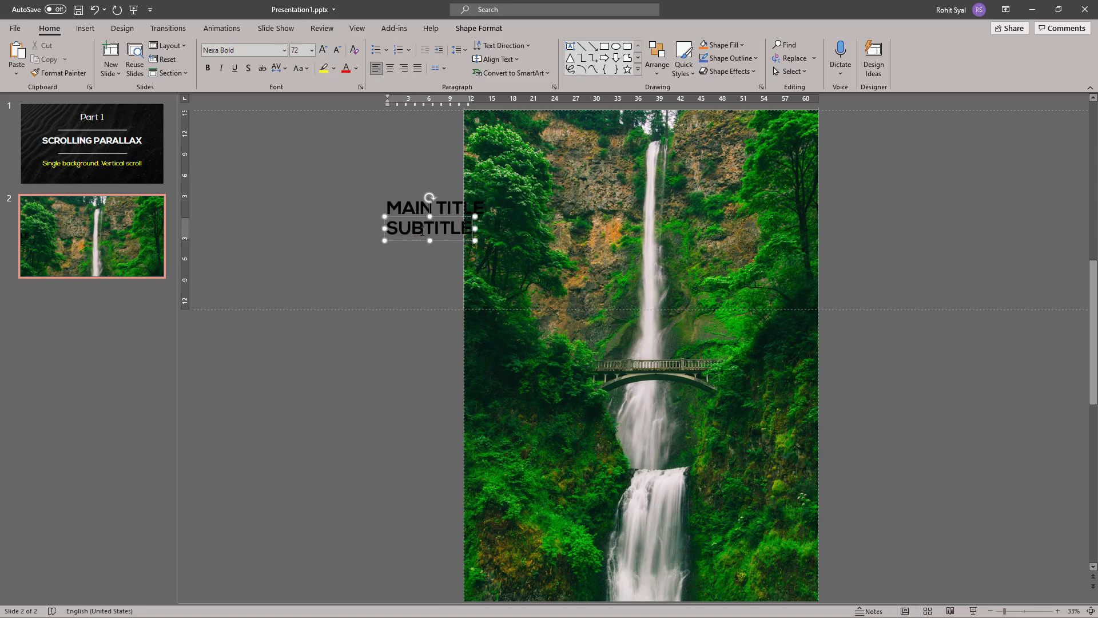
key(Escape)
click(246, 50)
text(Nexa Light)
key(Return)
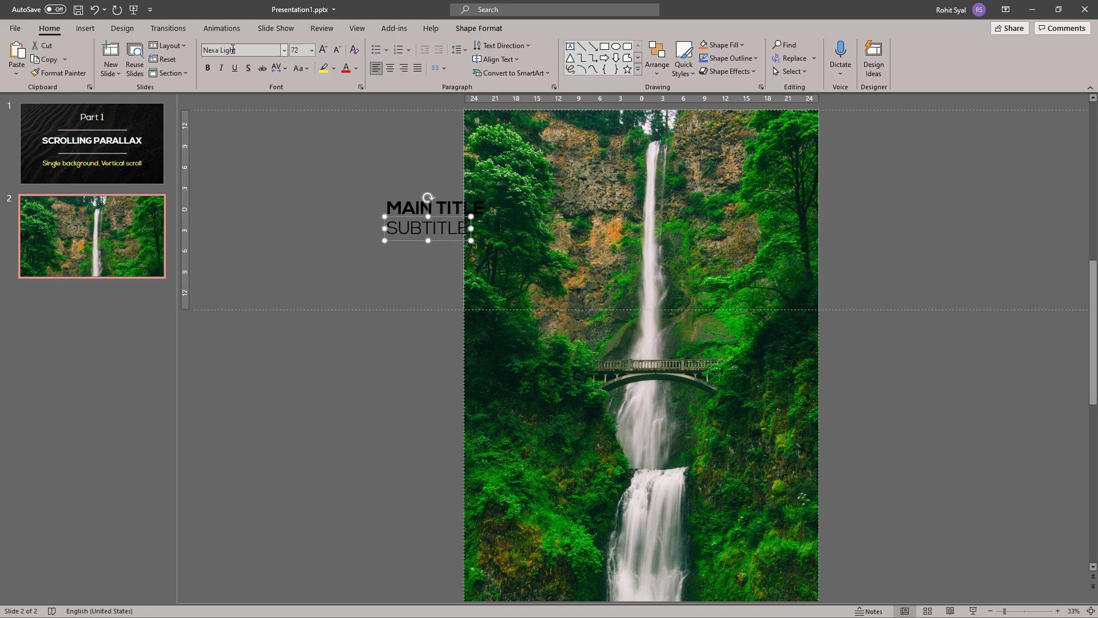
click(337, 50)
click(336, 50)
click(337, 50)
click(337, 50)
click(324, 182)
Centre the subtitle under MAIN TITLE and make both texts white
drag(324, 182, 499, 245)
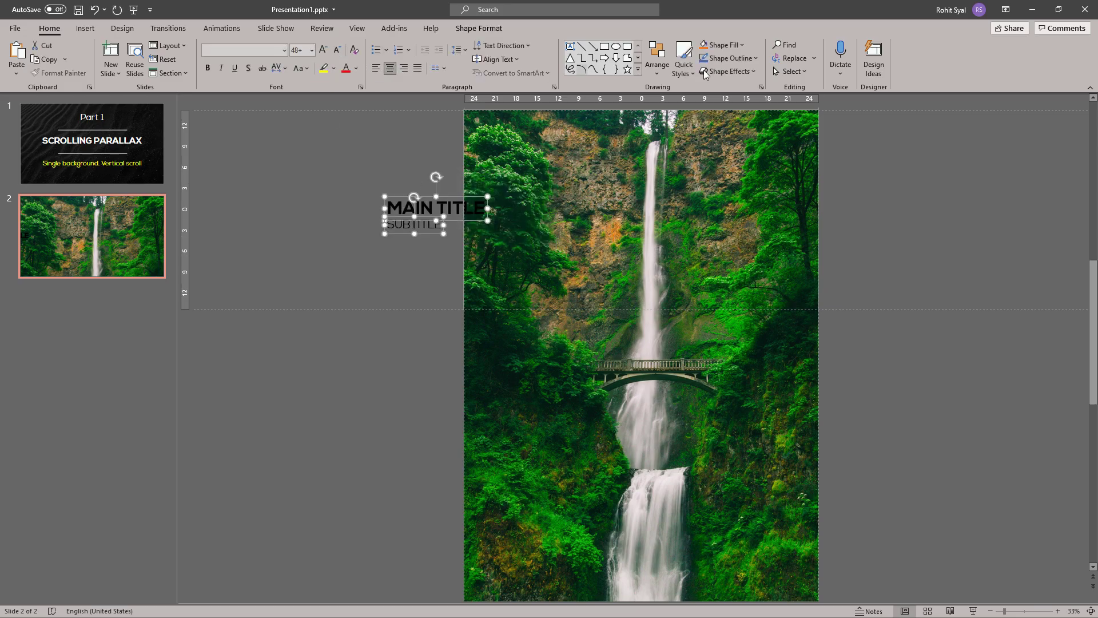
click(658, 64)
mouse_move(675, 252)
click(756, 267)
click(356, 68)
click(348, 91)
Group the two titles, centre the group horizontally, and nudge it up near the top
key(ctrl+g)
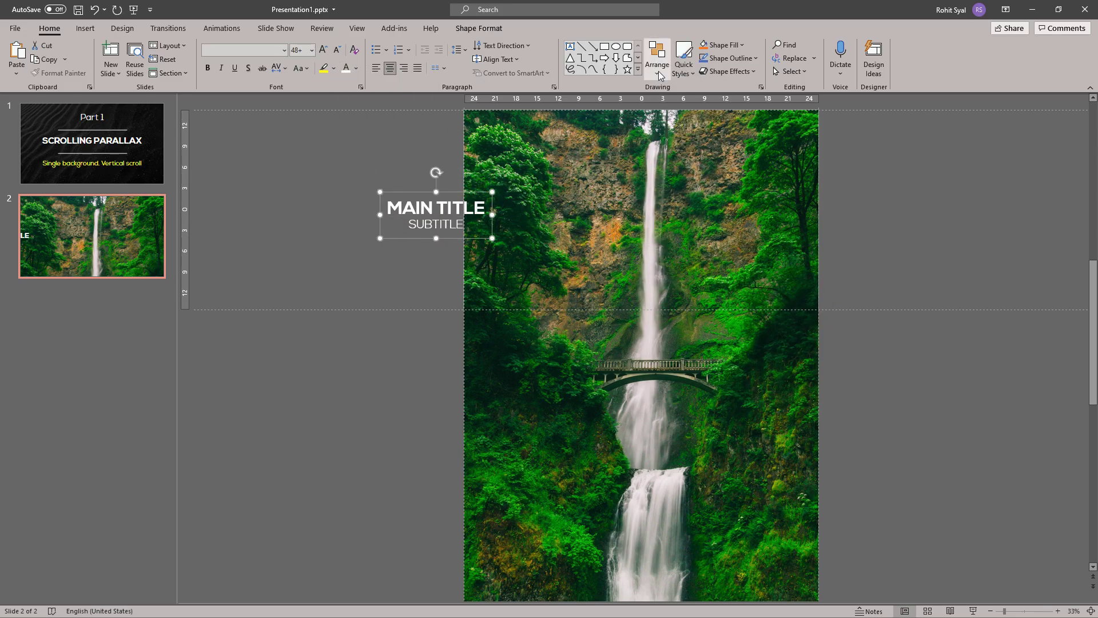
click(658, 64)
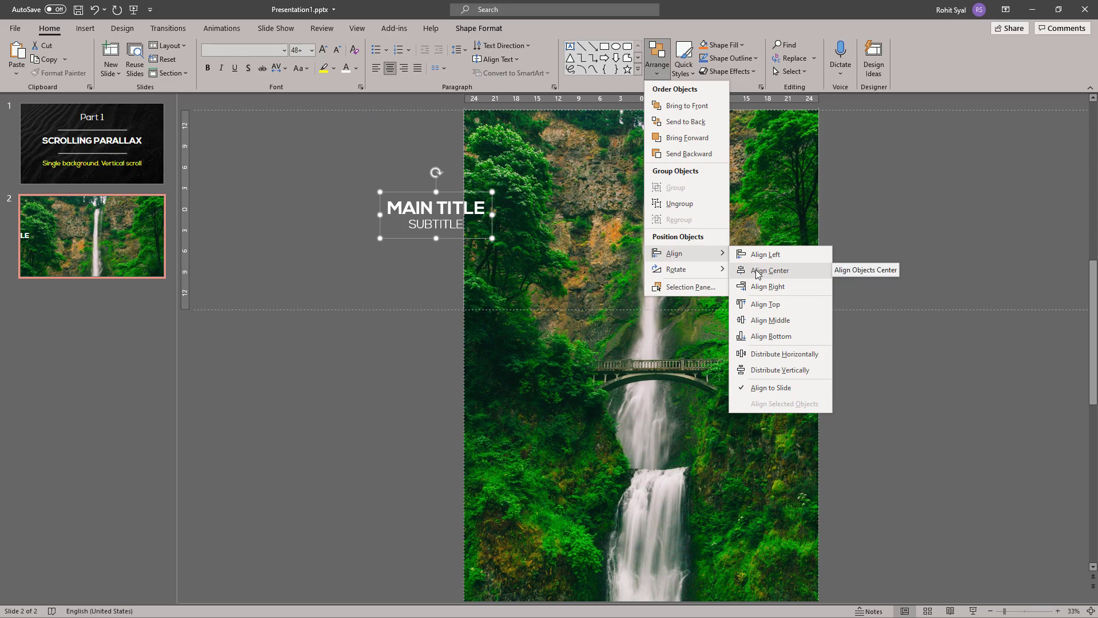
click(756, 271)
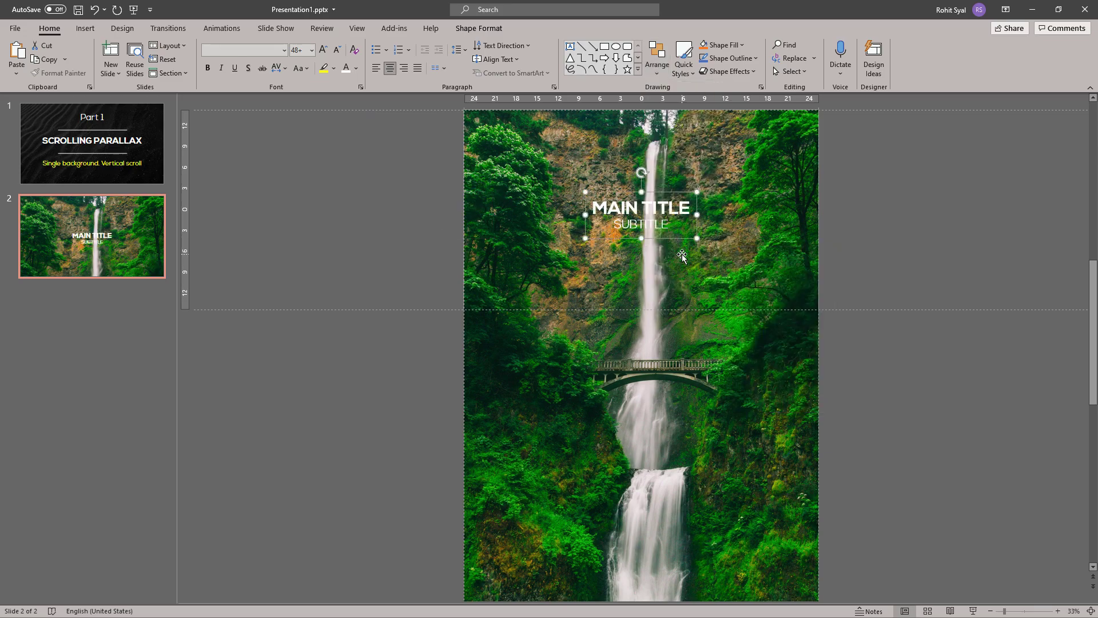
key(Up)
key(Up)
key(Up)
key(Up)
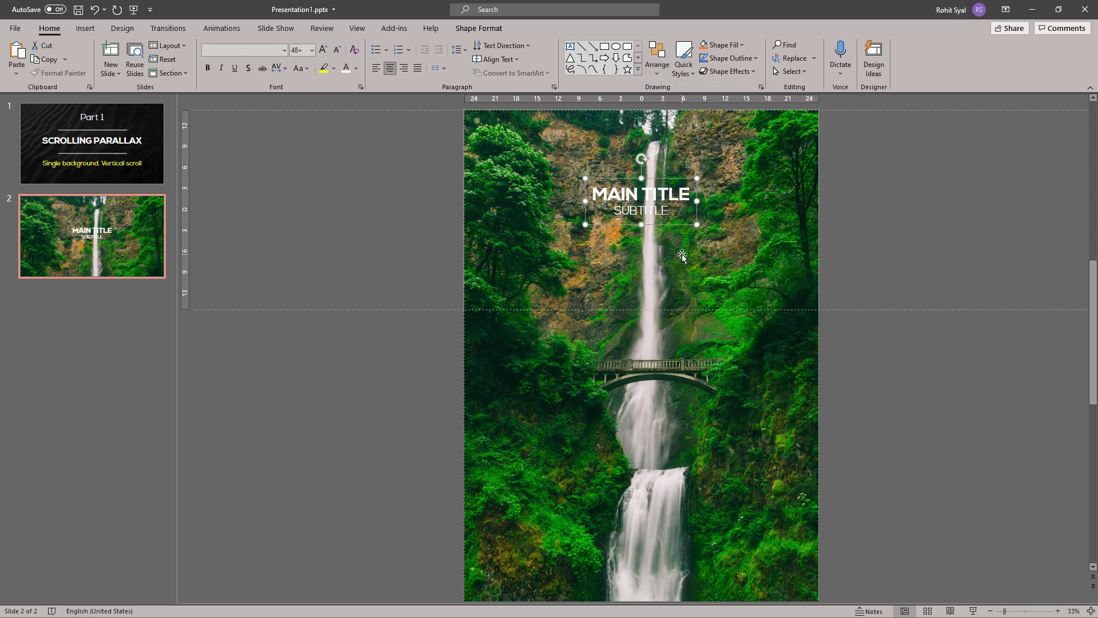
key(Up)
key(Up)
Darken the waterfall photo with the Brightness −20% correction preset
click(469, 198)
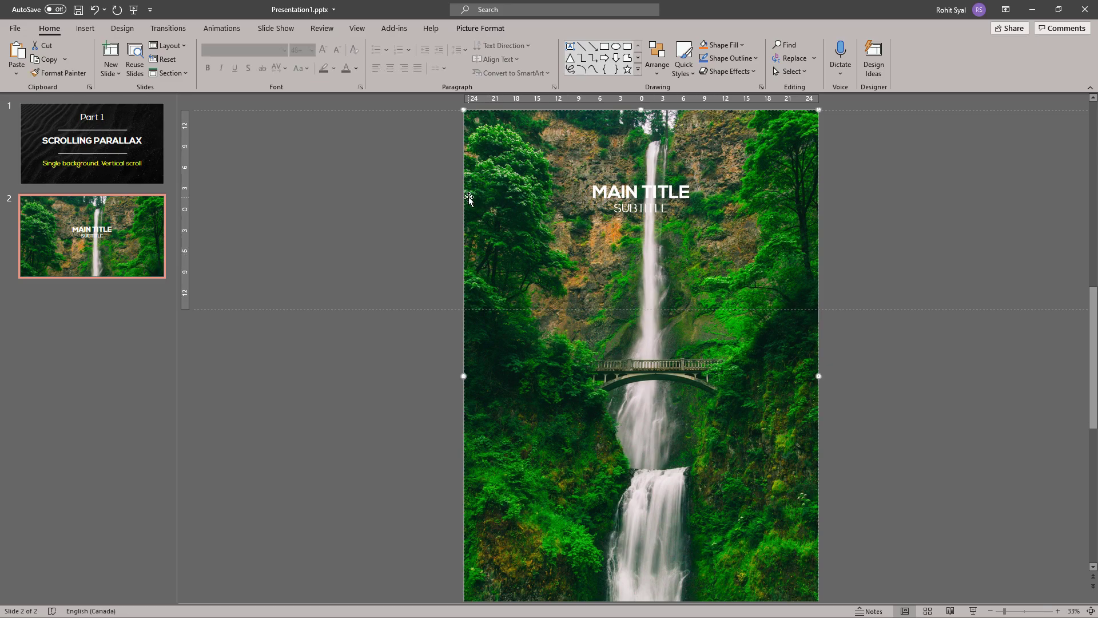
double_click(469, 198)
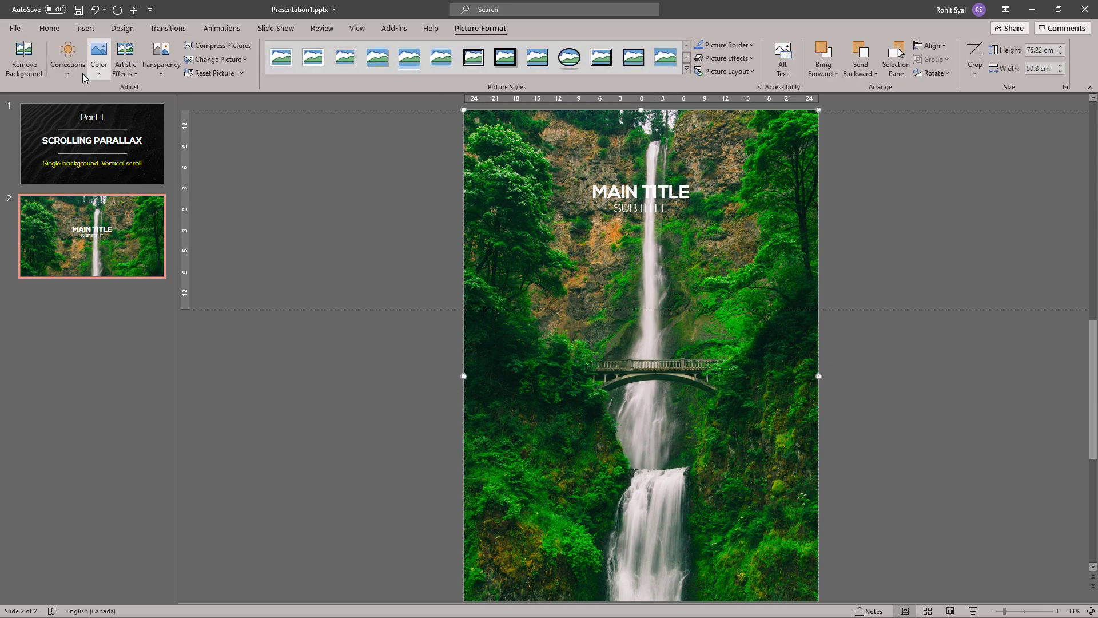
click(68, 67)
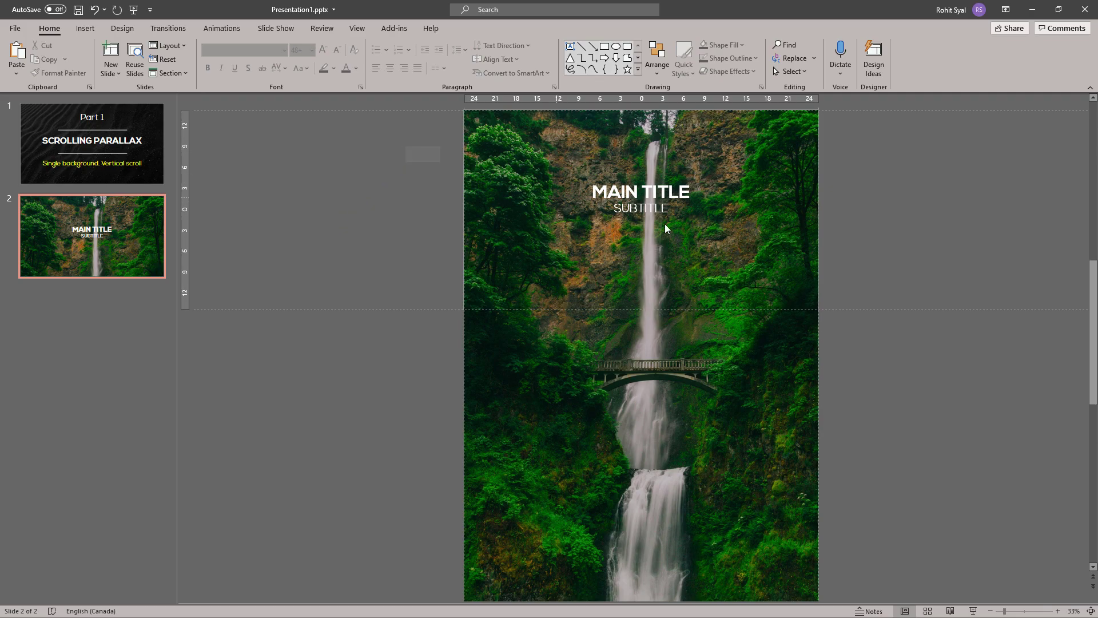
Duplicate the title group onto the bridge and rename its title to 'SECOND TITLE'
drag(665, 229, 892, 262)
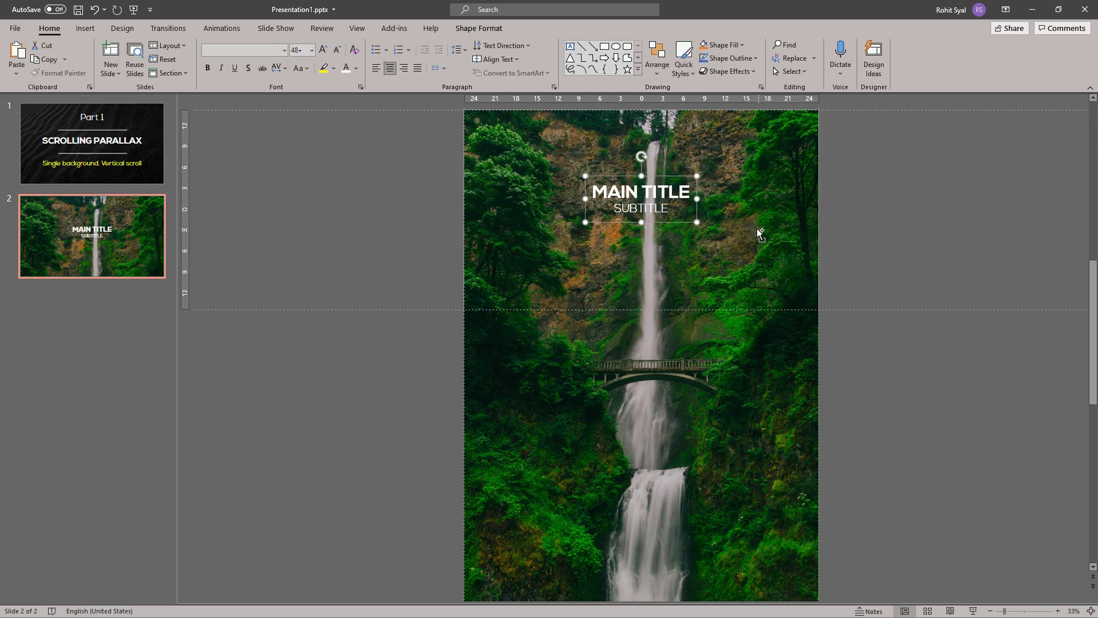
key(ctrl+c)
key(ctrl+v)
drag(627, 214, 629, 373)
double_click(615, 345)
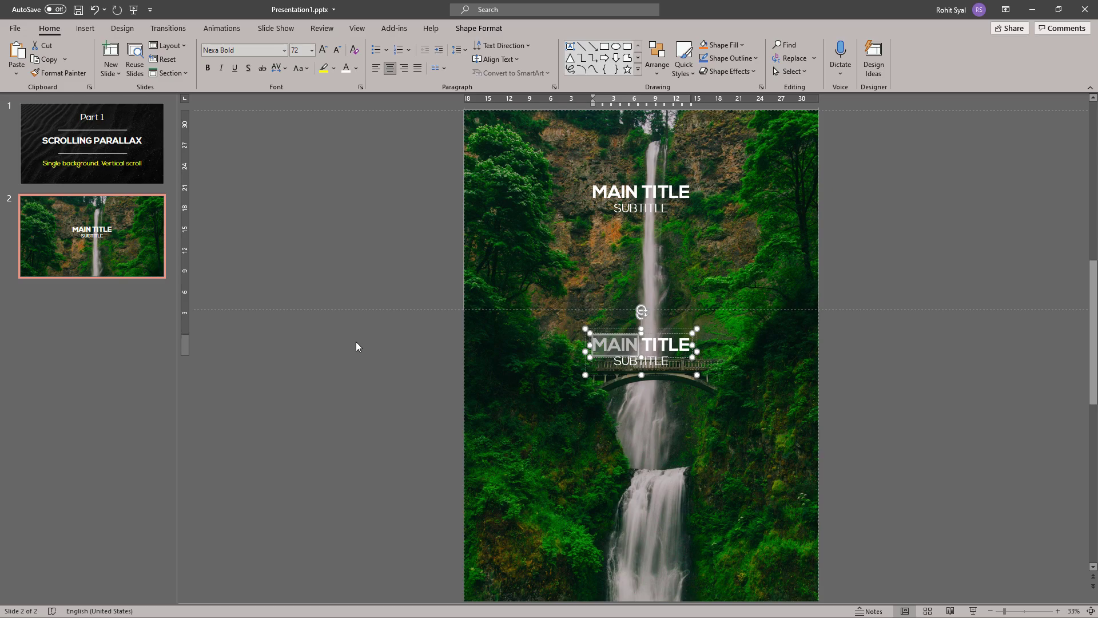
text(SECOND)
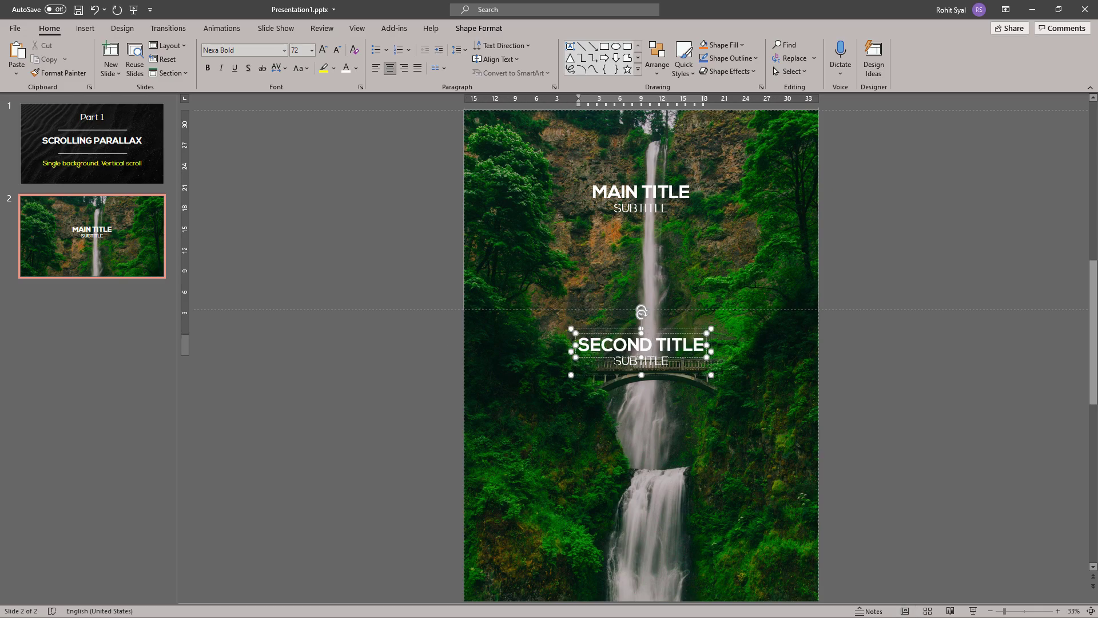
Change the copy's subtitle to '2nd SUBTITLE' and centre the group horizontally
click(641, 361)
text(2nd)
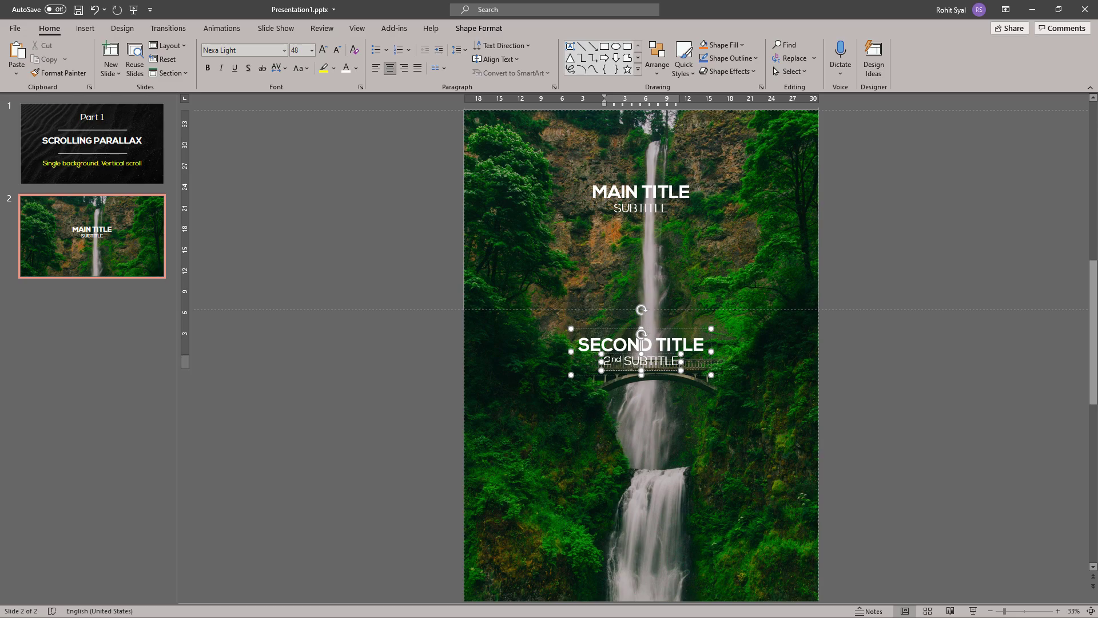
click(388, 347)
drag(423, 327, 855, 393)
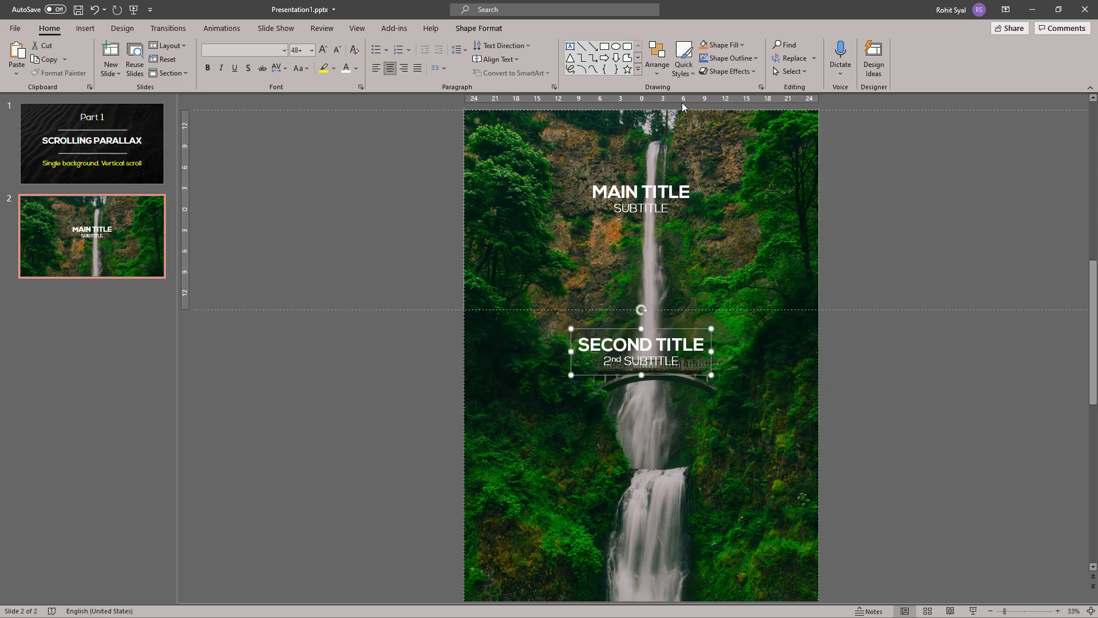
click(657, 57)
mouse_move(703, 252)
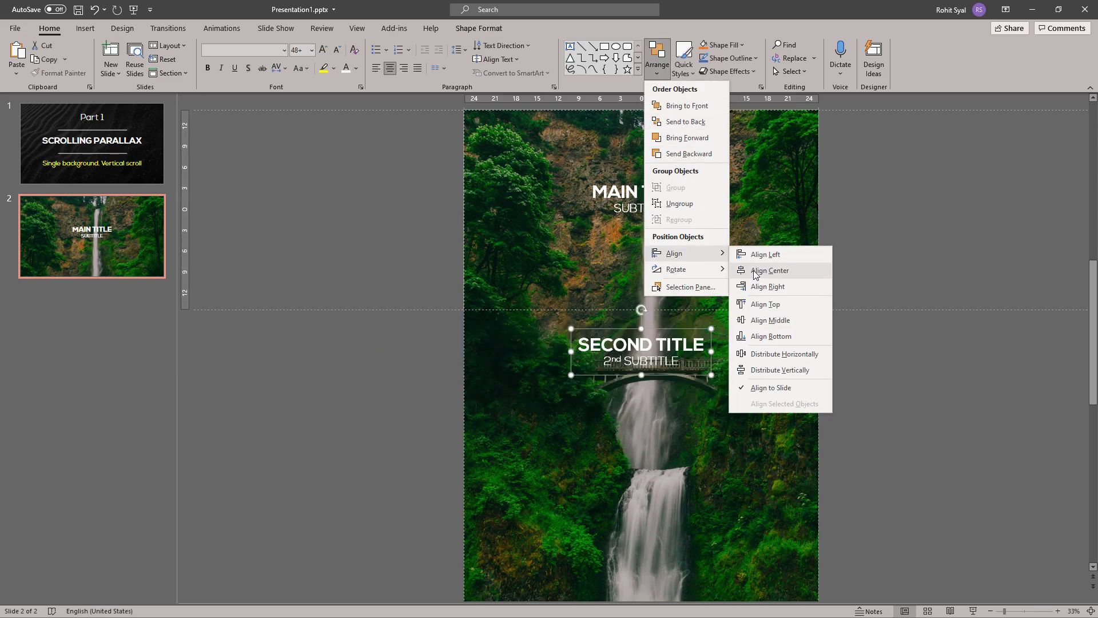
click(757, 269)
click(926, 238)
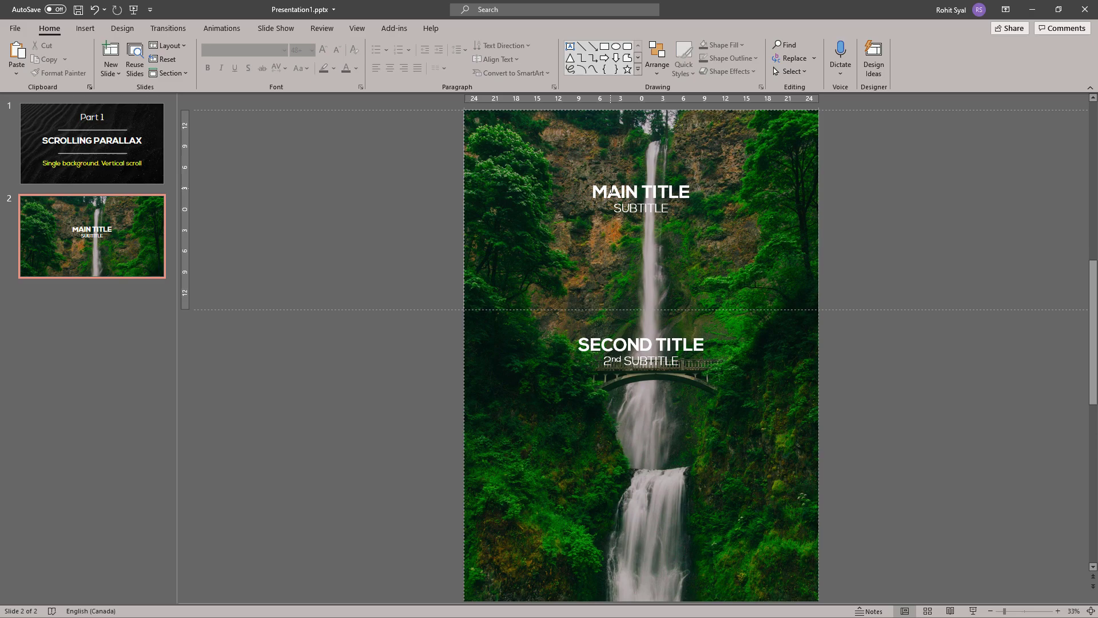
Add a horizontal guide and drag it up across the upper part of the slide
right_click(348, 167)
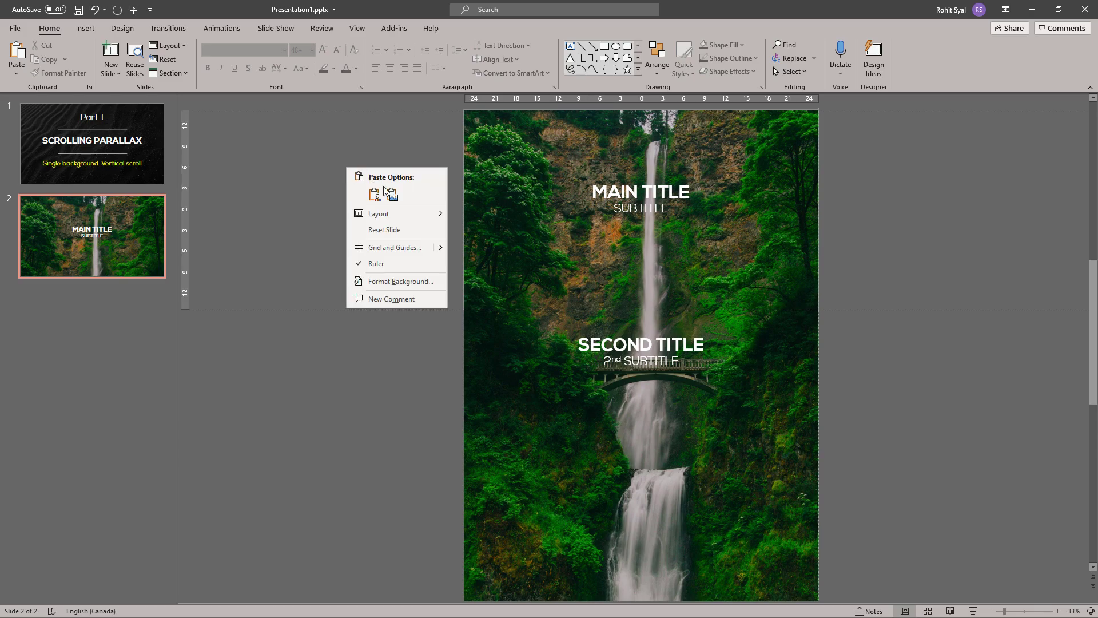
mouse_move(441, 247)
click(474, 264)
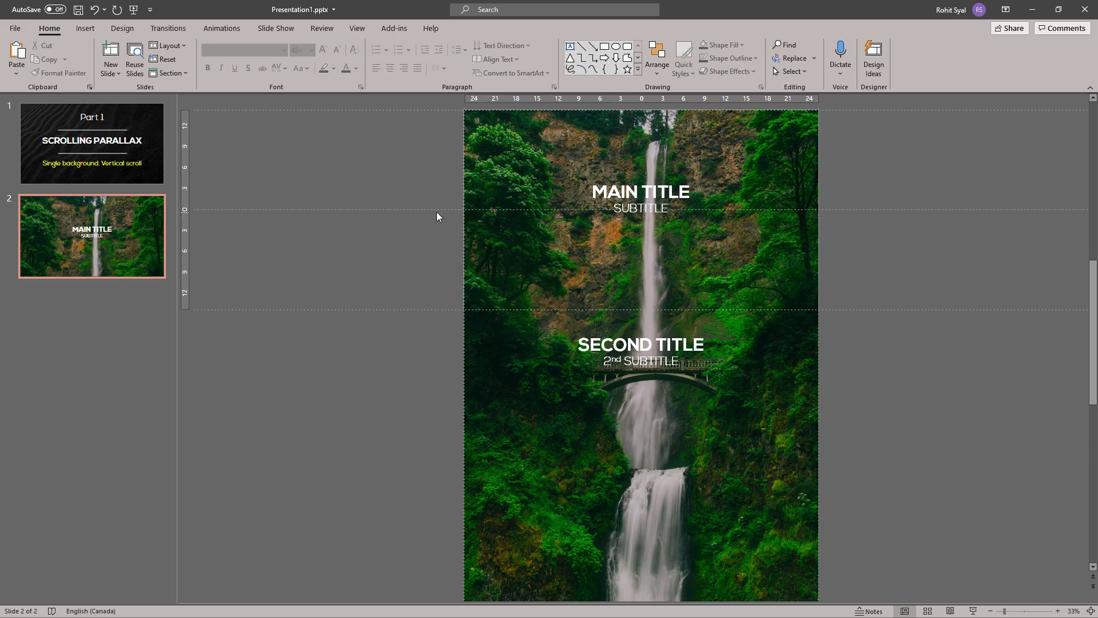
drag(437, 210, 448, 186)
Duplicate slide 2 as slide 3 and nudge both title groups upward
right_click(100, 235)
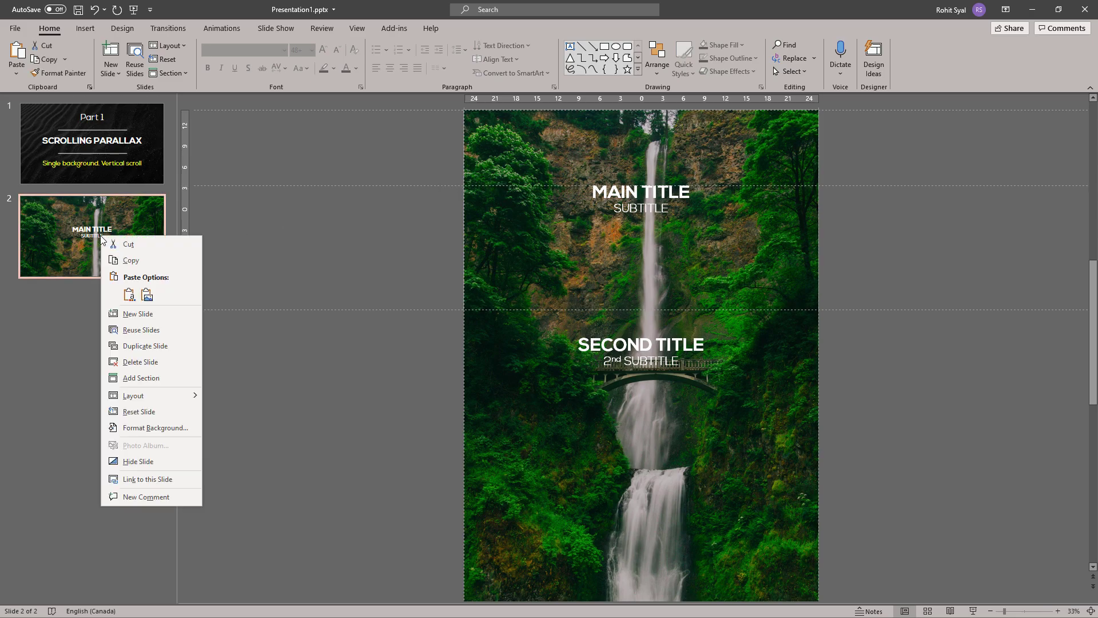
click(157, 346)
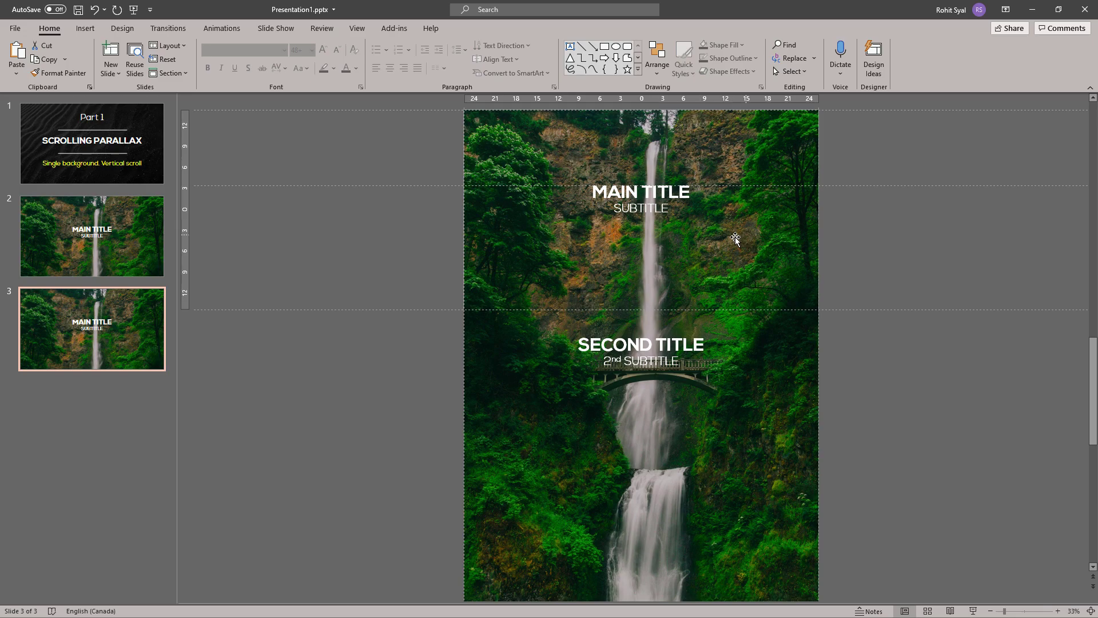
click(500, 149)
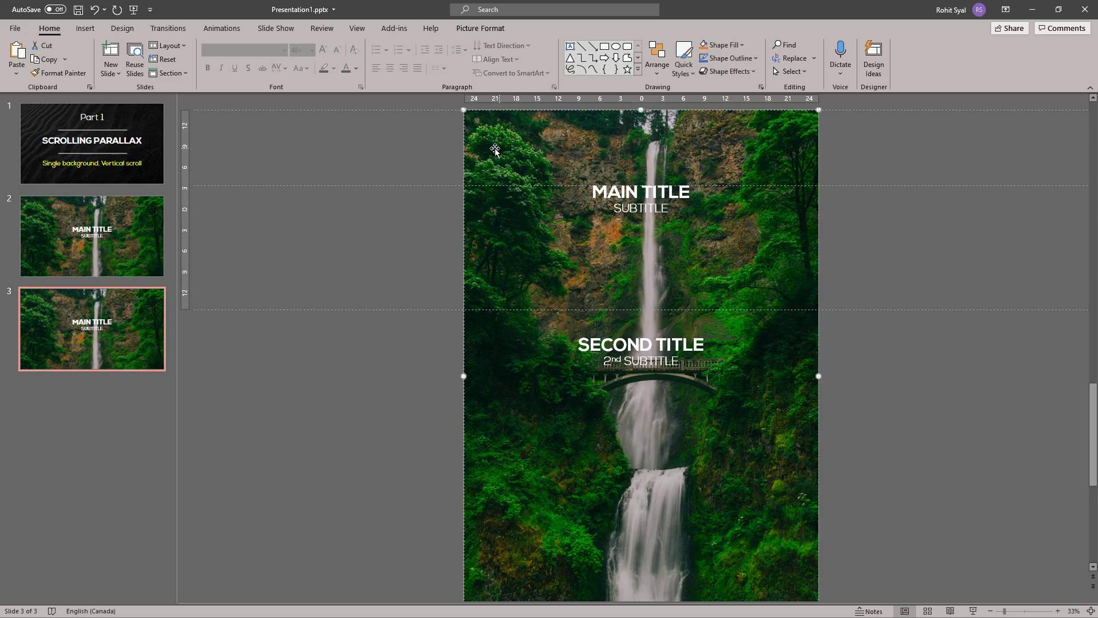
click(434, 153)
mouse_move(432, 154)
mouse_down()
mouse_move(741, 246)
mouse_move(688, 248)
mouse_move(412, 152)
mouse_up()
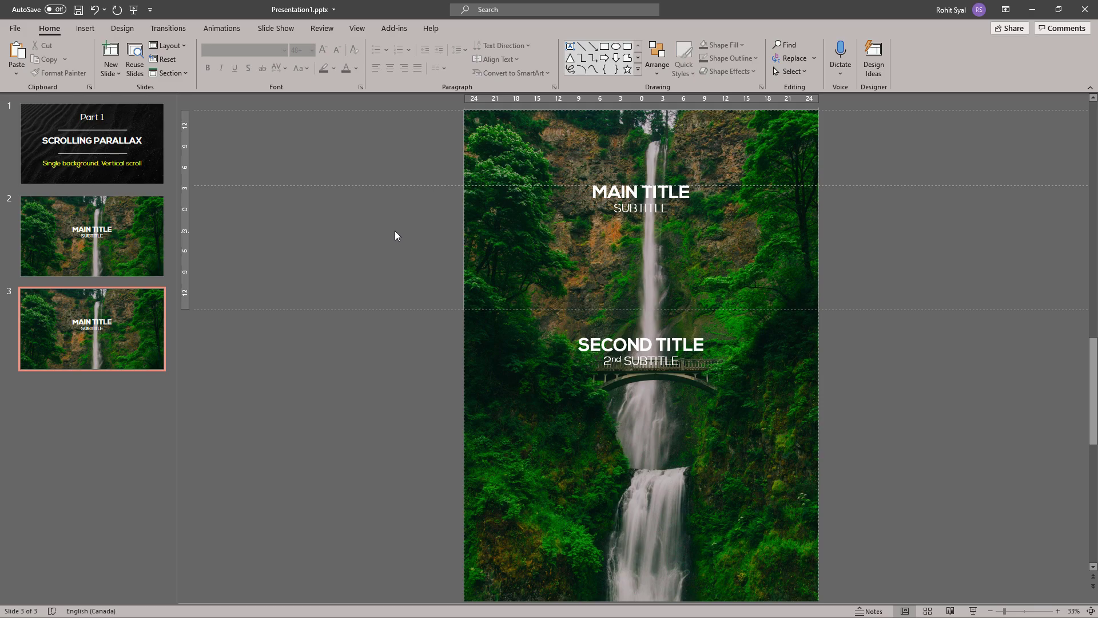
drag(431, 153, 788, 417)
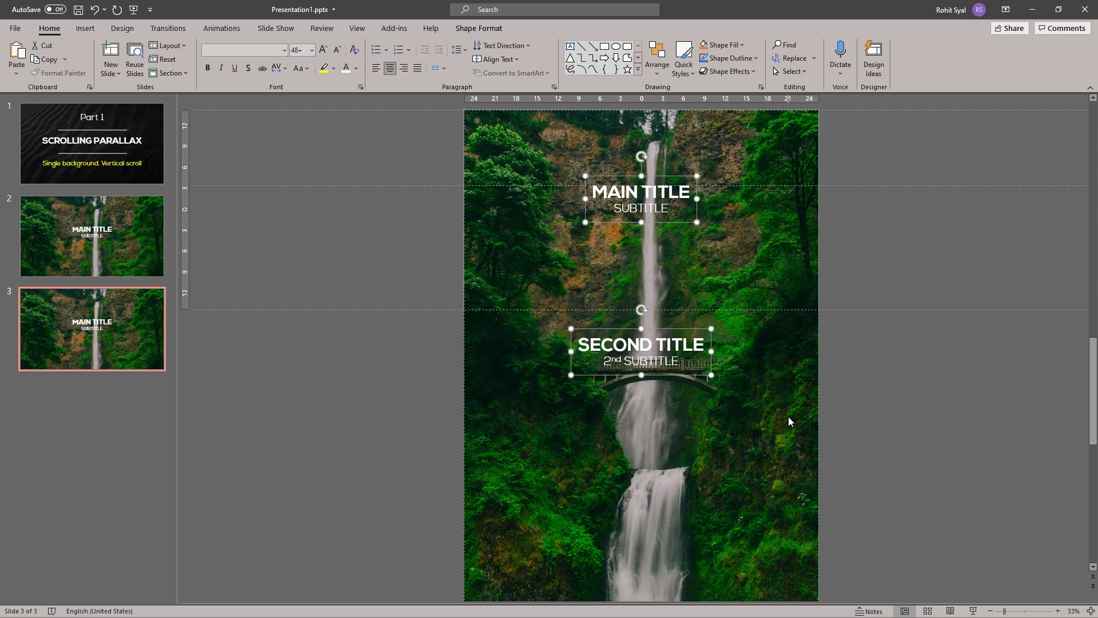
key(Up)
key(Up)
key(Up)
key(Up)
key(Up)
key(Up)
key(Up)
key(Up)
key(Up)
key(Up)
key(Up)
key(Up)
key(Up)
key(Up)
key(Up)
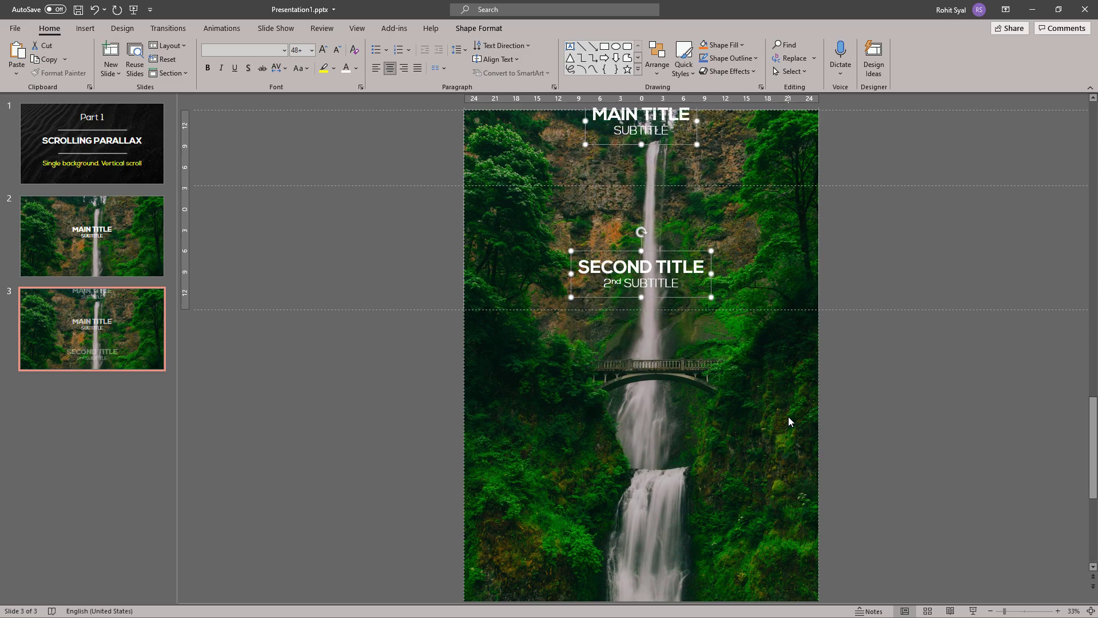
key(Up)
key(Up)
key(Up)
key(Up)
key(Up)
key(Up)
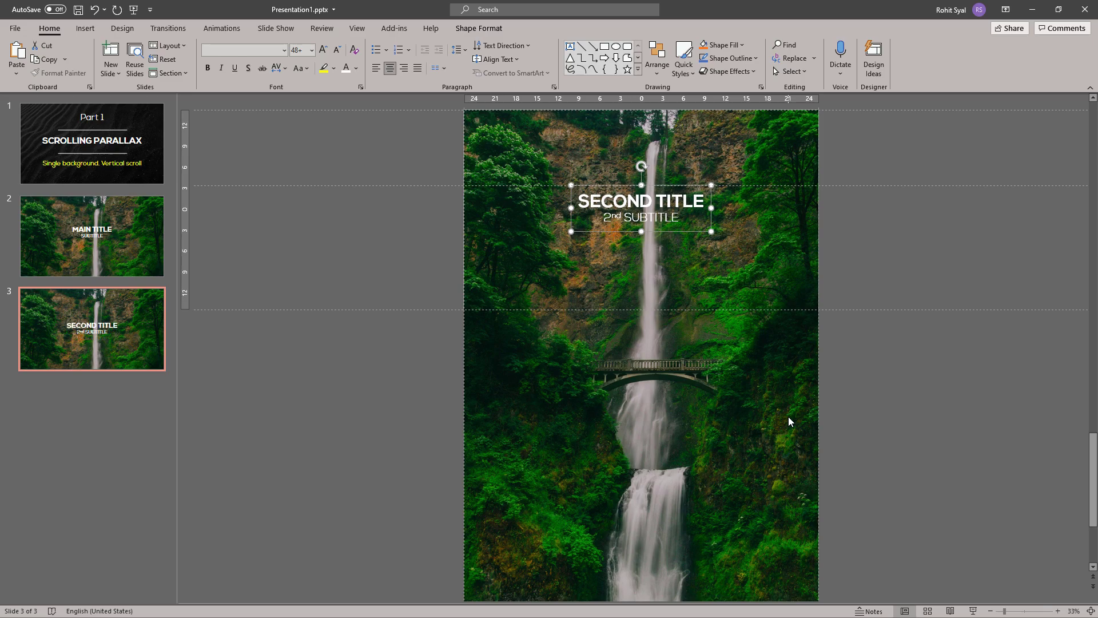
key(ctrl+Up)
key(ctrl+Up)
key(ctrl+Up)
key(ctrl+Up)
key(ctrl+Up)
key(ctrl+Up)
key(ctrl+Up)
key(ctrl+Up)
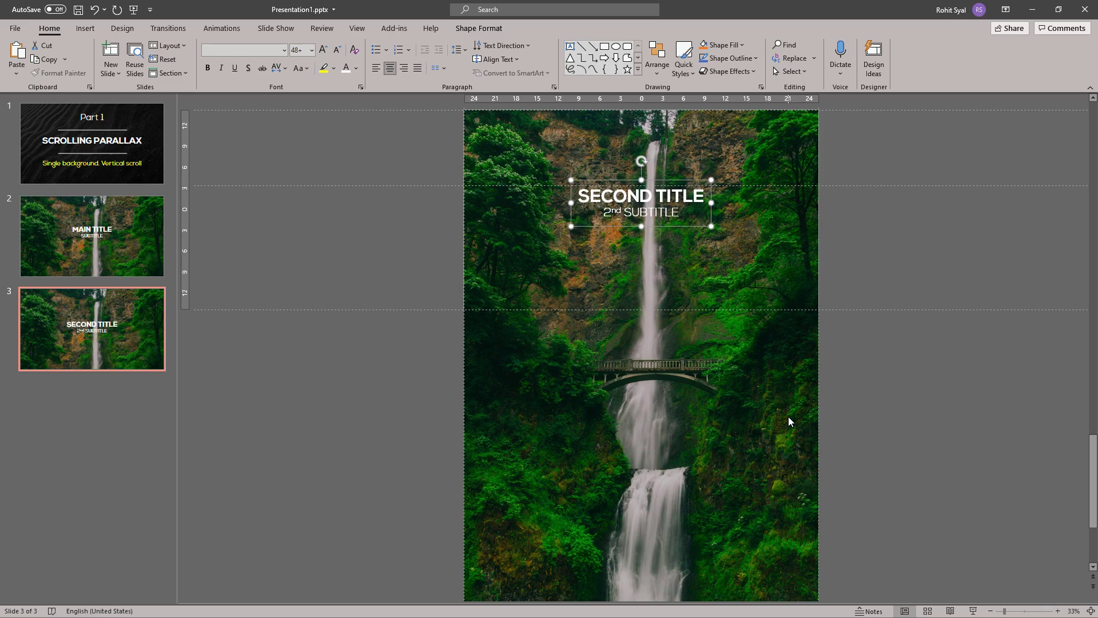
key(ctrl+Up)
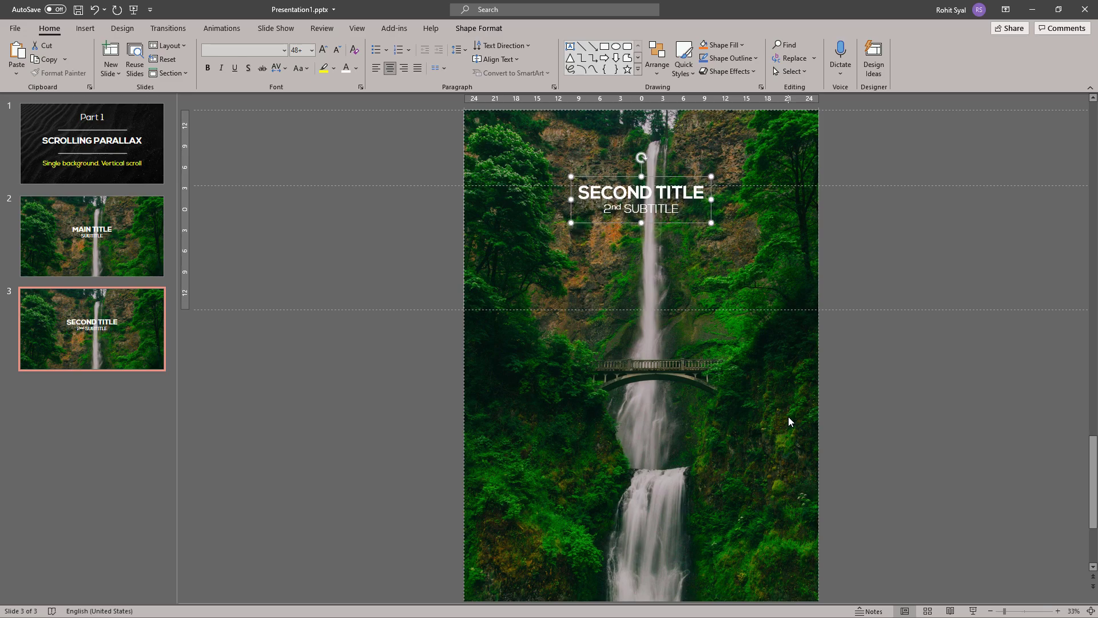
click(353, 373)
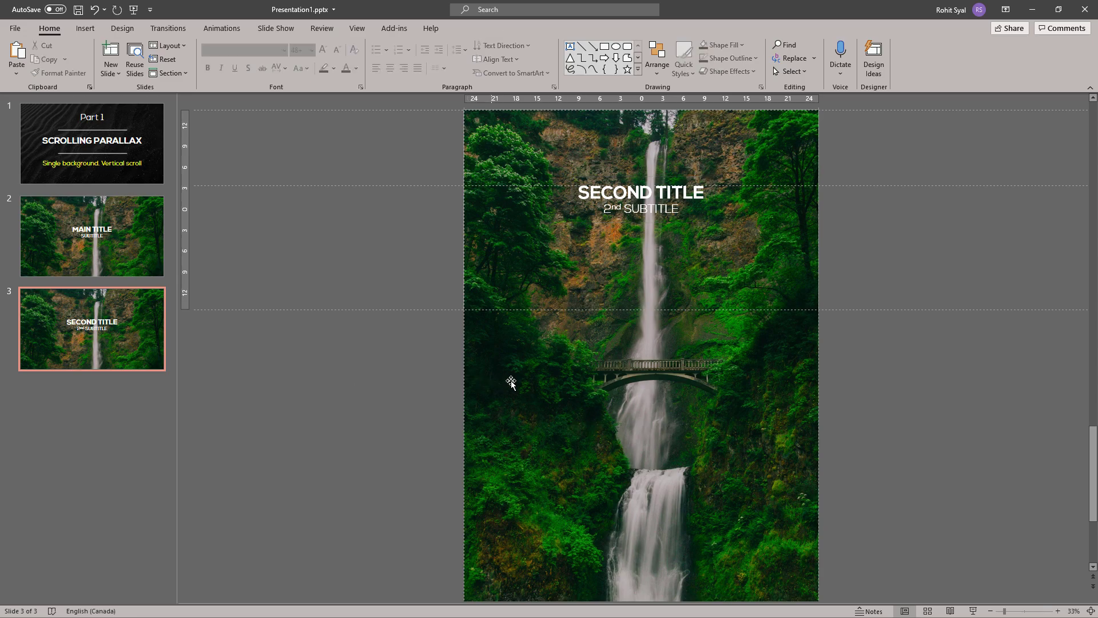
Shift the waterfall photo up so SECOND TITLE sits centred in frame
click(523, 380)
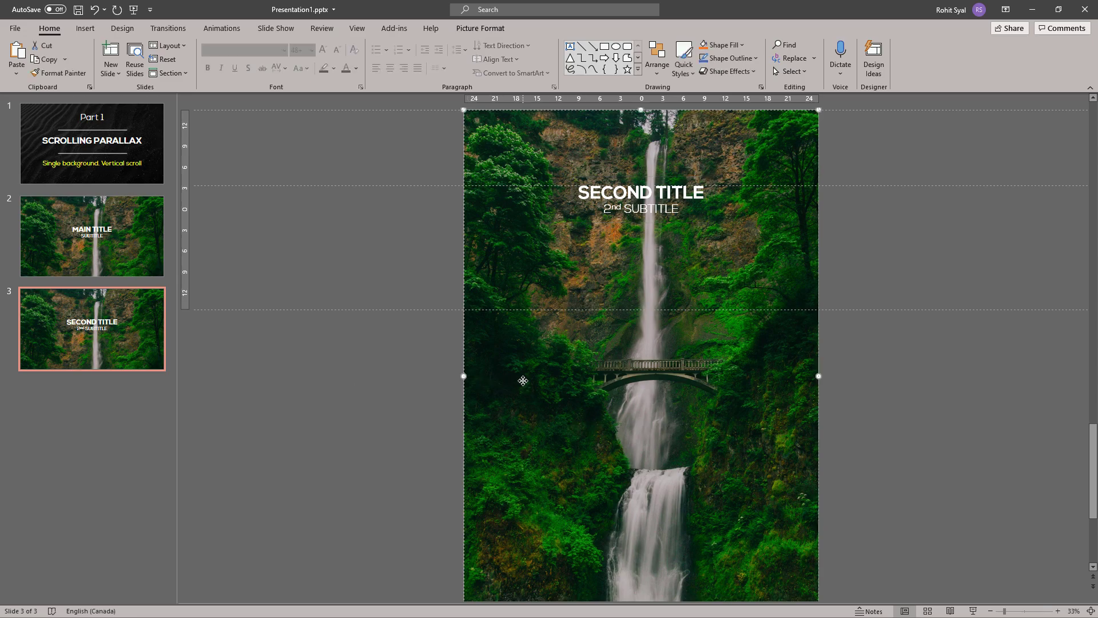
key(Up)
key(Up)
key(Up)
key(Up)
key(Up)
key(Up)
key(Up)
key(Up)
key(Up)
key(Up)
key(Up)
key(Up)
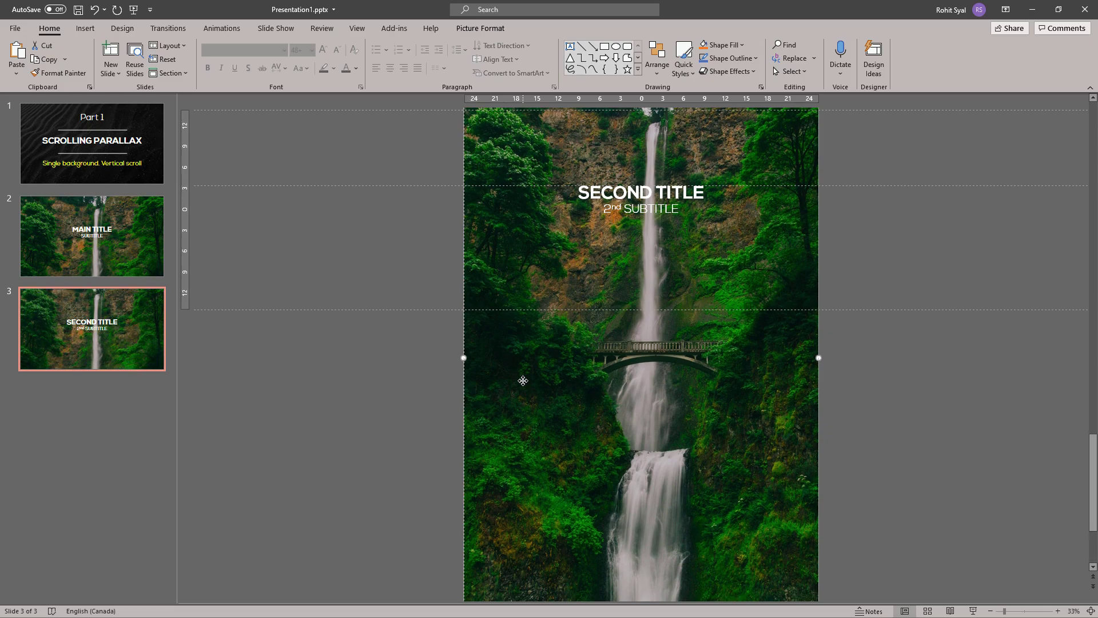
key(Up)
key(Up)
key(Up)
key(Up)
key(Up)
key(Up)
key(Up)
key(Up)
key(Up)
key(Up)
key(Up)
key(Up)
key(Up)
key(Up)
key(Up)
key(Up)
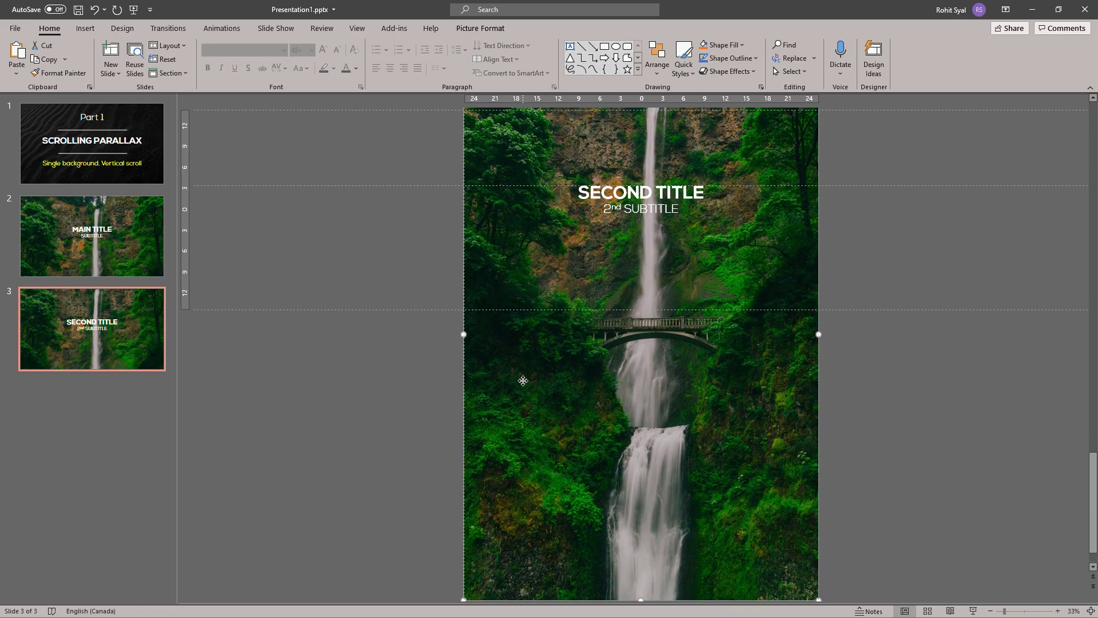
key(Up)
key(Up)
key(Up)
key(Up)
key(Up)
key(Up)
key(Up)
key(Up)
key(Up)
key(Up)
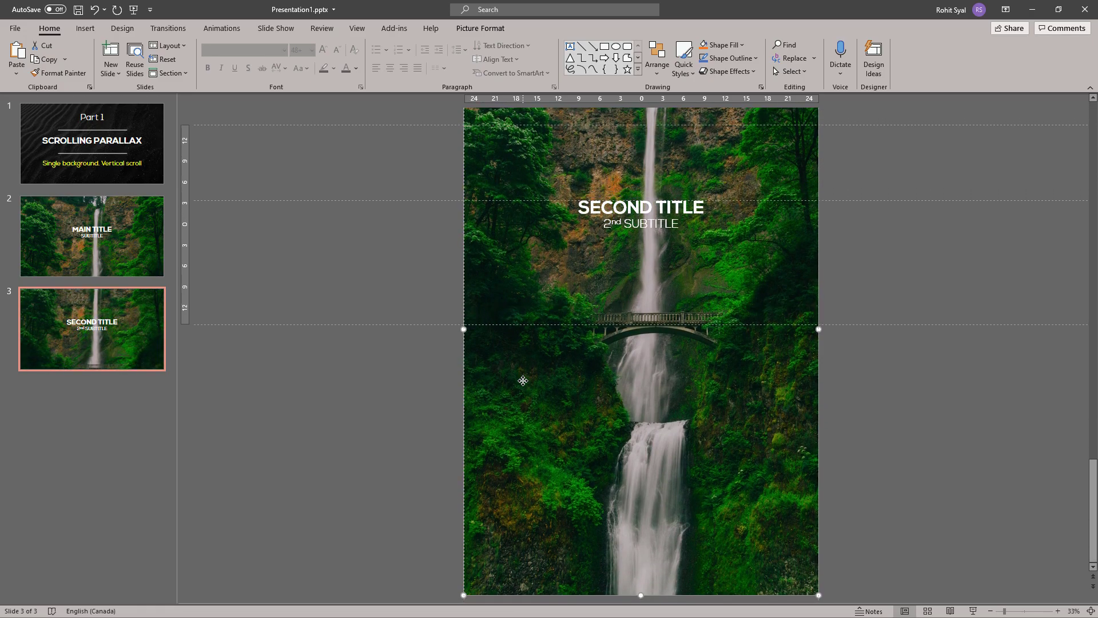
key(Down)
key(Down)
key(Down)
key(Down)
key(Down)
key(Down)
key(Down)
key(Down)
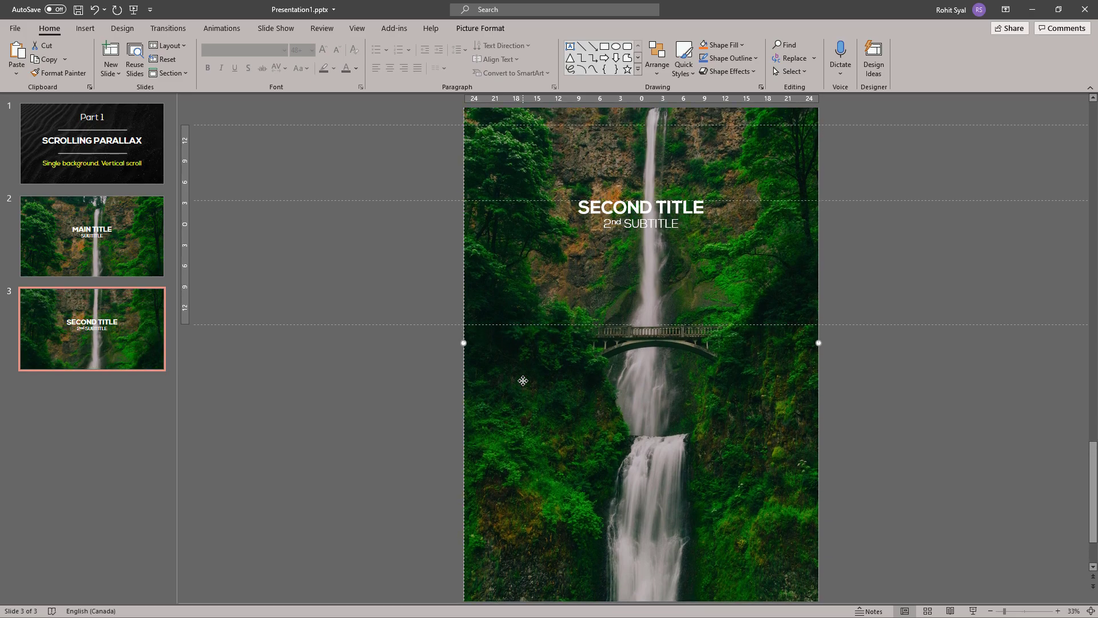
click(327, 374)
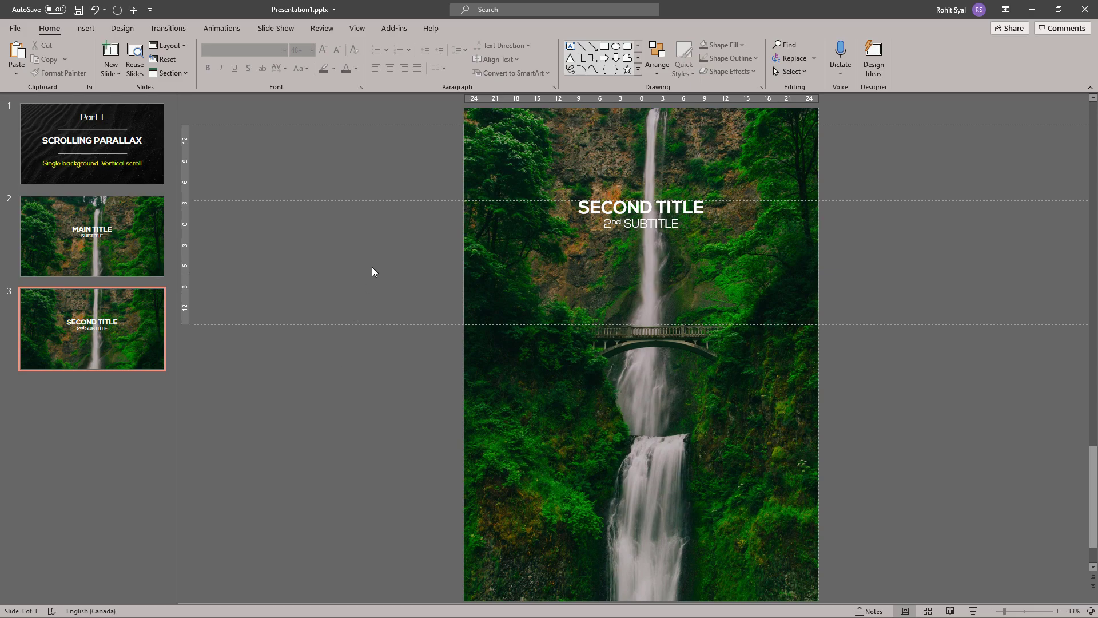
Copy the SECOND TITLE group below the bridge and retype it as THIRD TITLE with '3rd SUBTITLE'
drag(414, 171, 853, 298)
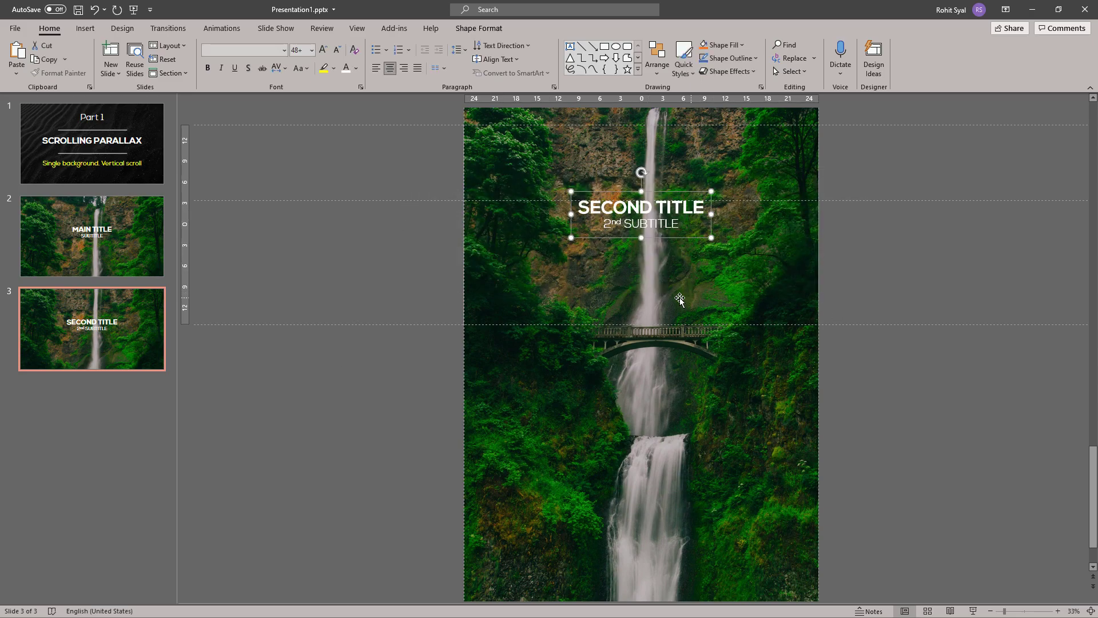
key(ctrl+c)
key(ctrl+v)
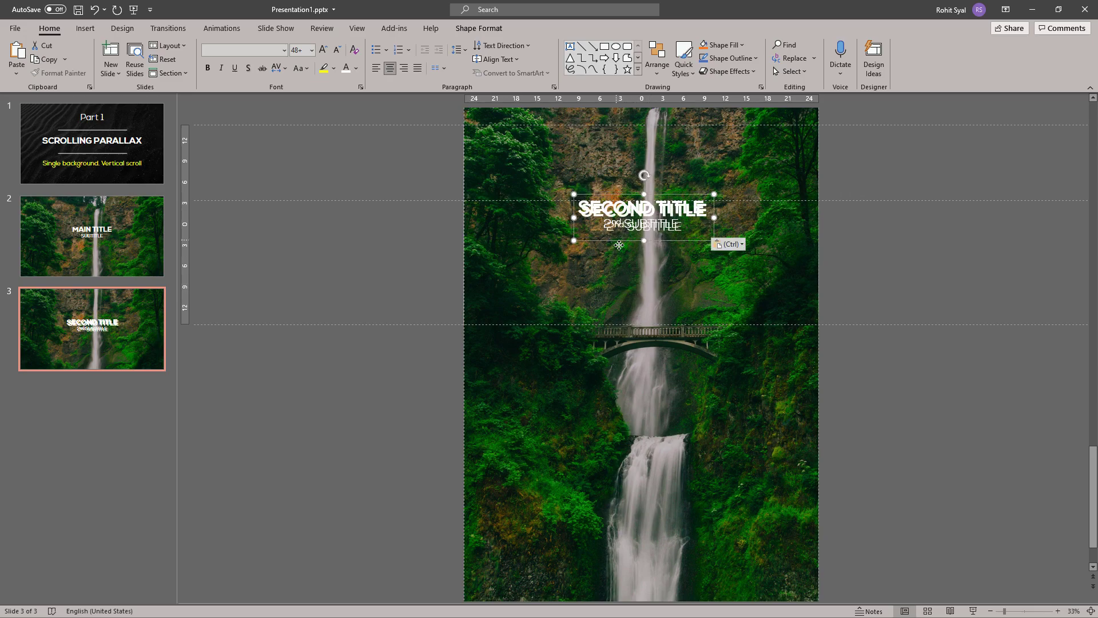
drag(619, 245, 613, 392)
click(600, 364)
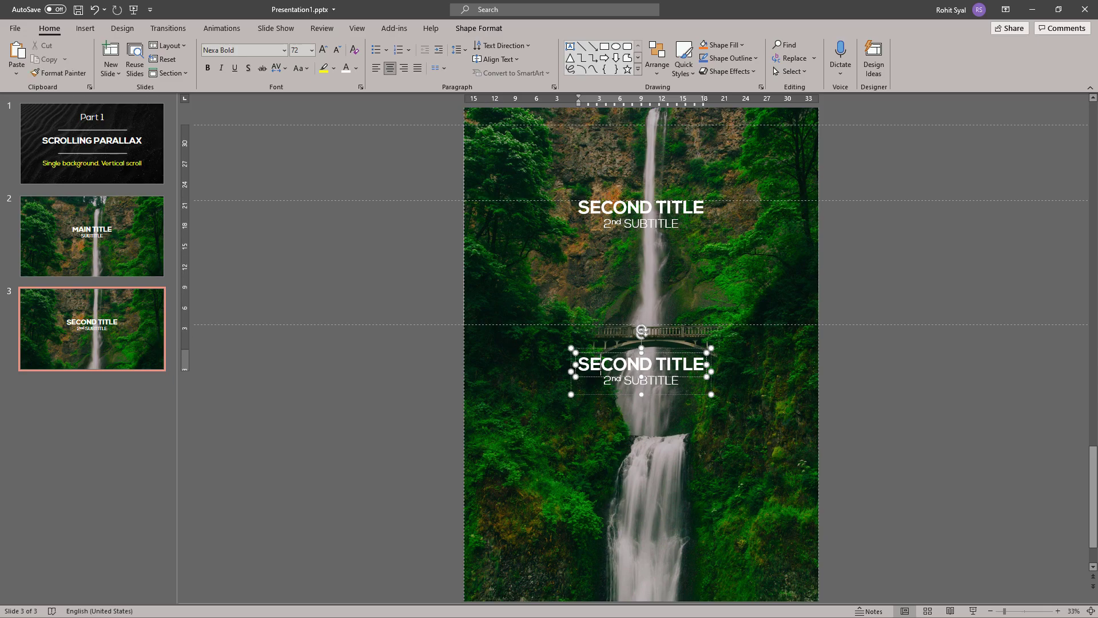
double_click(601, 364)
text(TIRD)
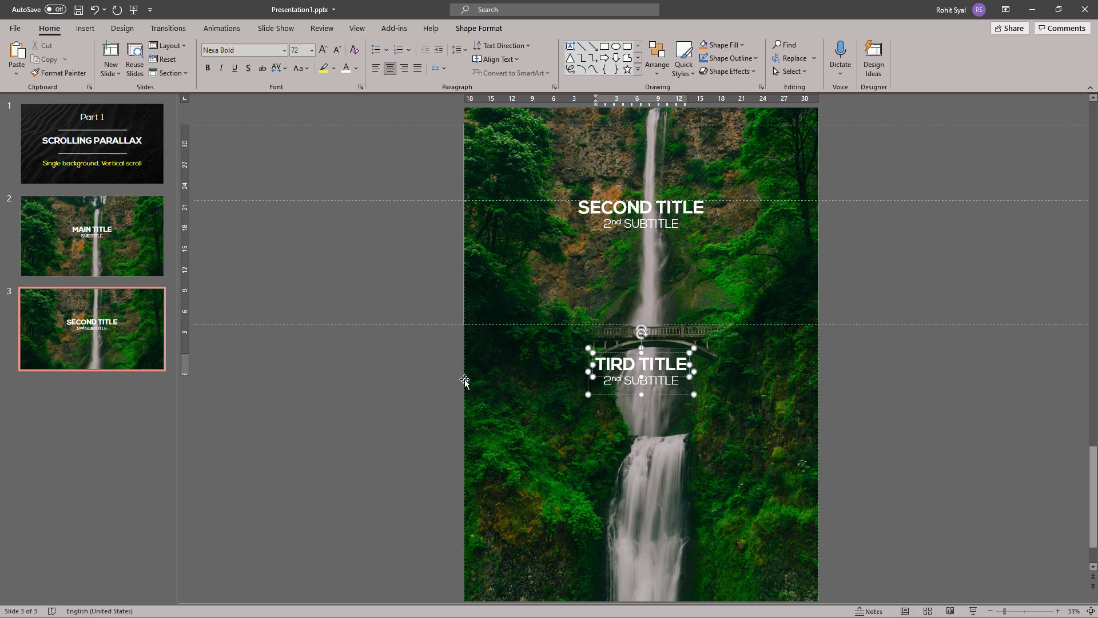
text(H)
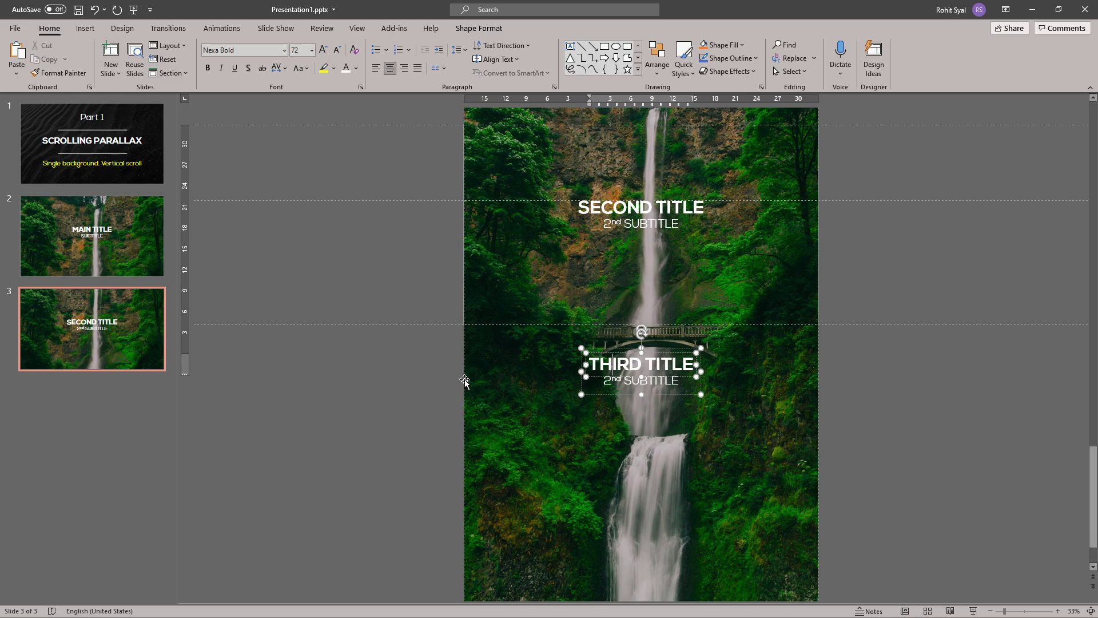
drag(603, 381, 624, 381)
text(3rd)
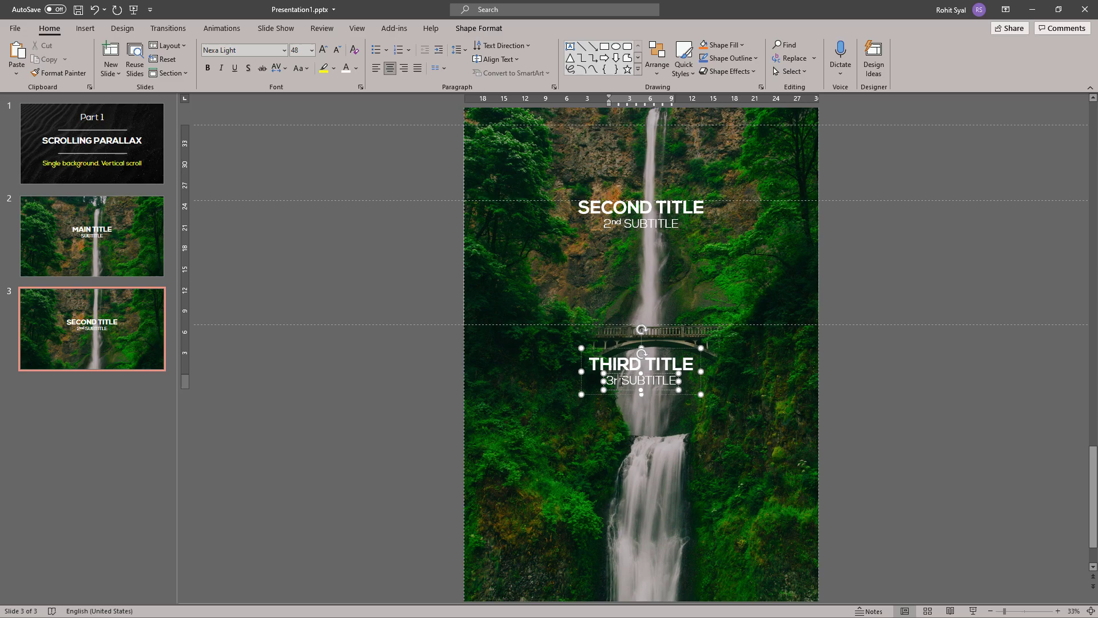
click(403, 406)
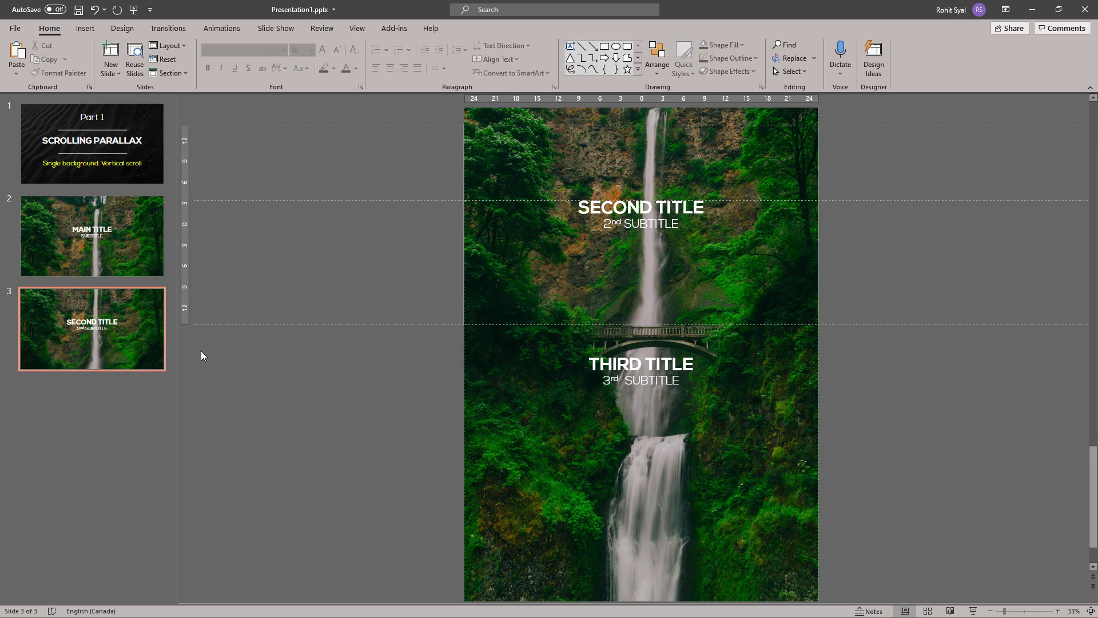
Duplicate slide 3 as slide 4 and delete its MAIN TITLE box
right_click(126, 346)
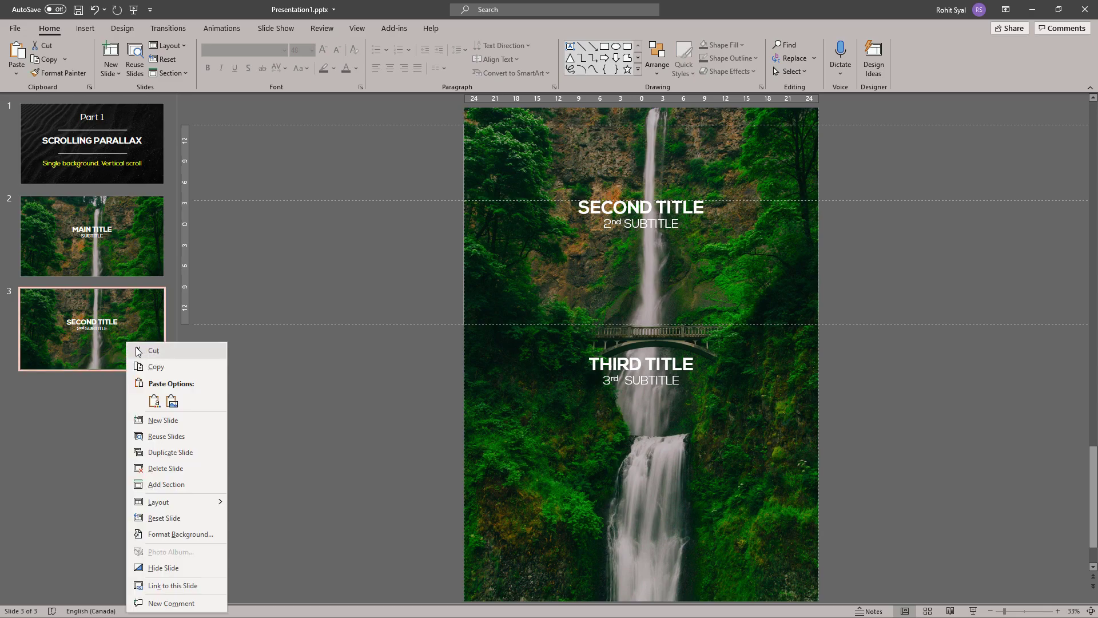
click(207, 453)
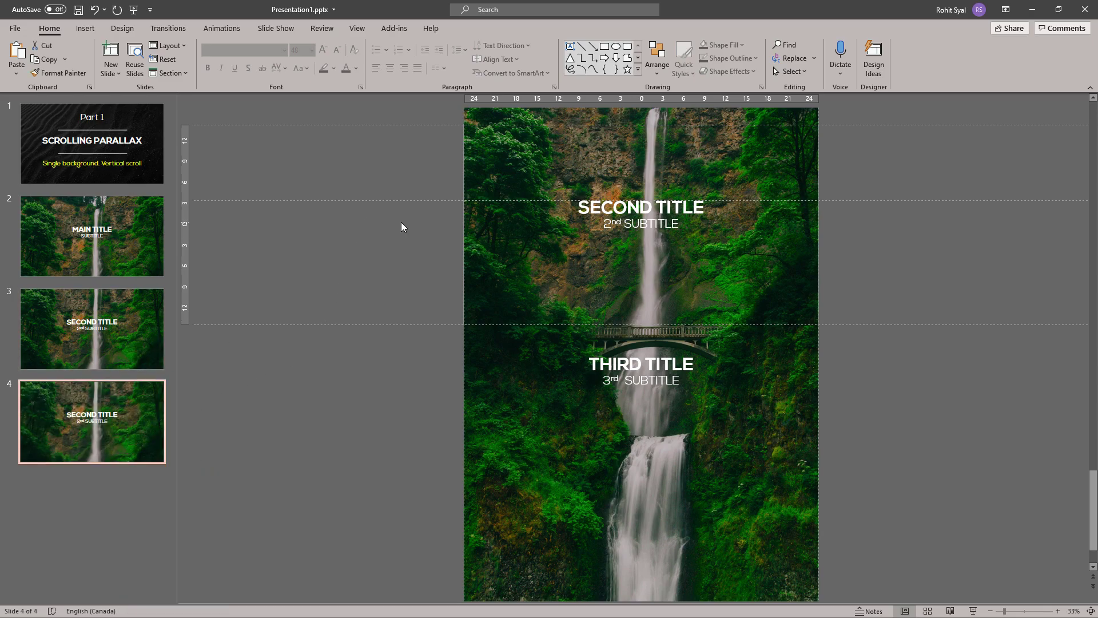
scroll(402, 222, down, 1)
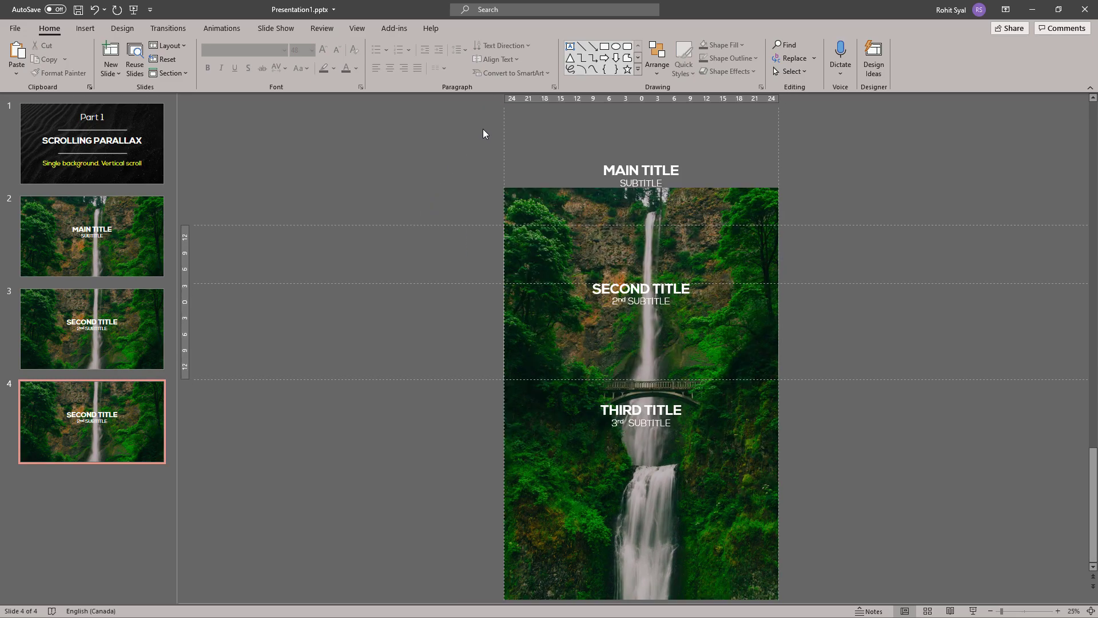
drag(497, 160, 764, 207)
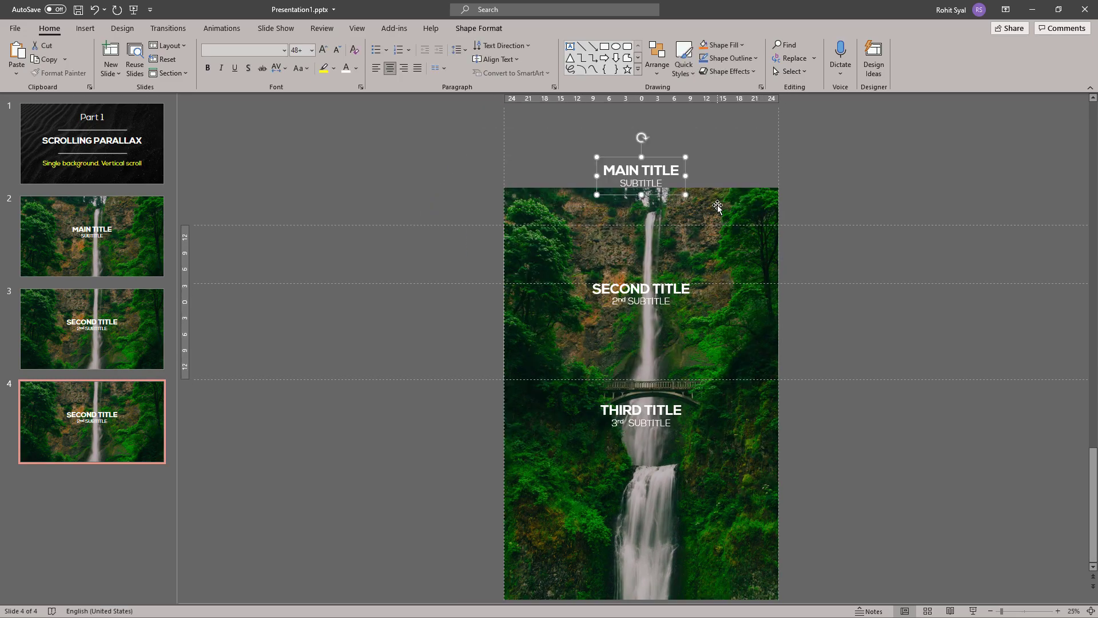
key(Delete)
Nudge the SECOND TITLE and THIRD TITLE boxes four steps higher
drag(463, 253, 751, 455)
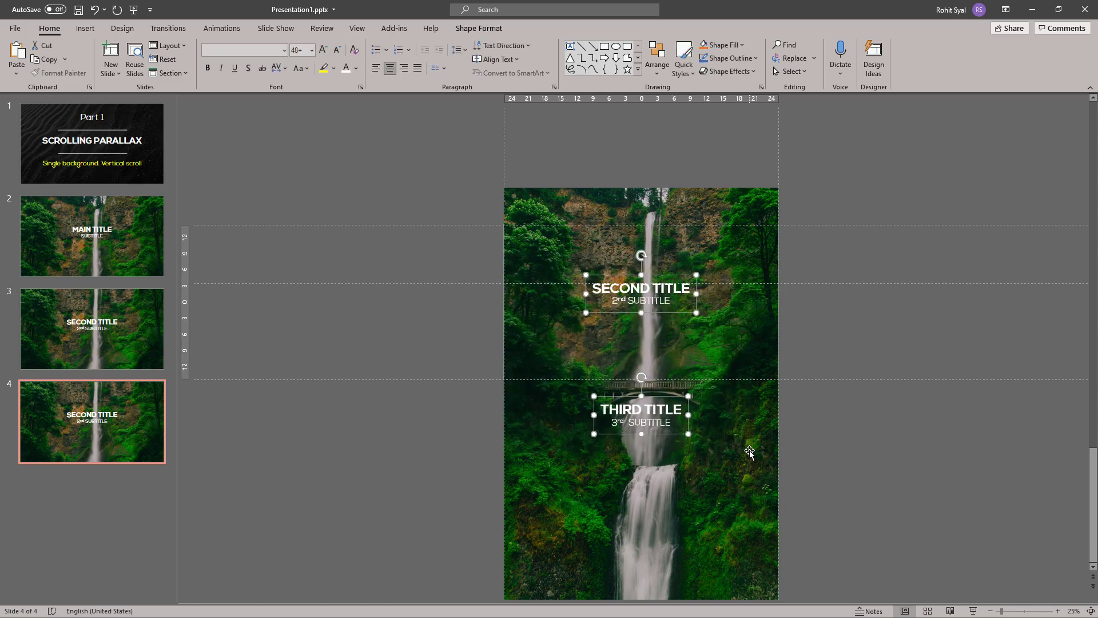
key(Up)
key(Up)
key(Up)
key(Up)
key(Up)
key(Up)
key(Up)
key(Up)
key(Up)
key(Up)
key(Up)
key(Up)
key(Up)
key(Up)
key(Up)
key(Up)
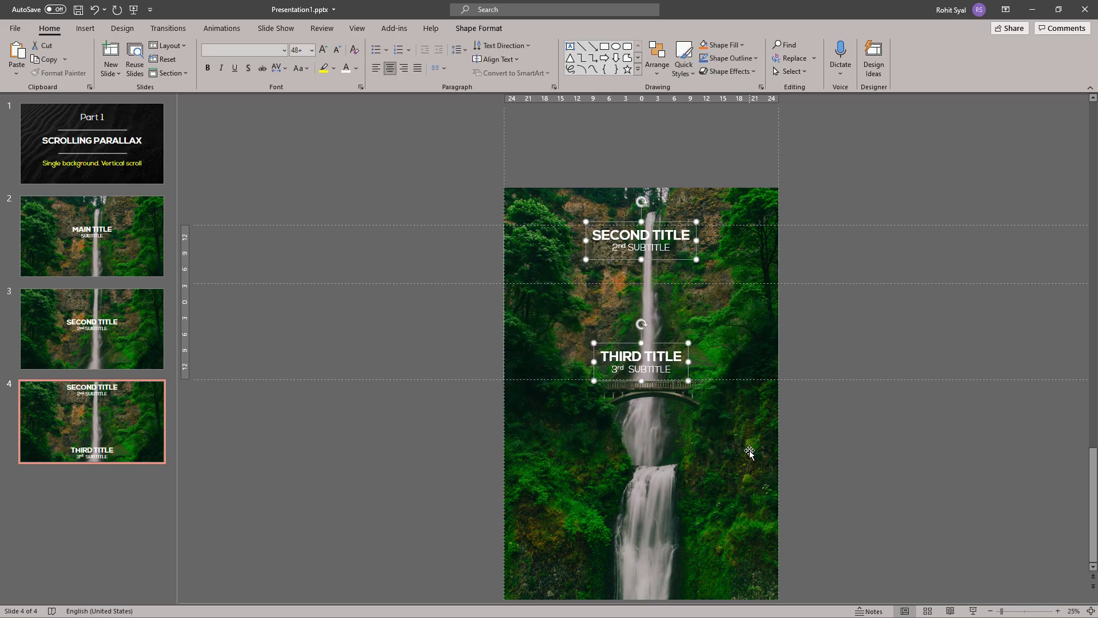
key(Up)
key(Up)
key(Up)
key(Up)
key(Up)
key(Up)
key(Up)
key(Up)
key(Up)
key(Up)
key(Up)
key(Up)
key(Up)
key(Up)
key(Up)
key(Up)
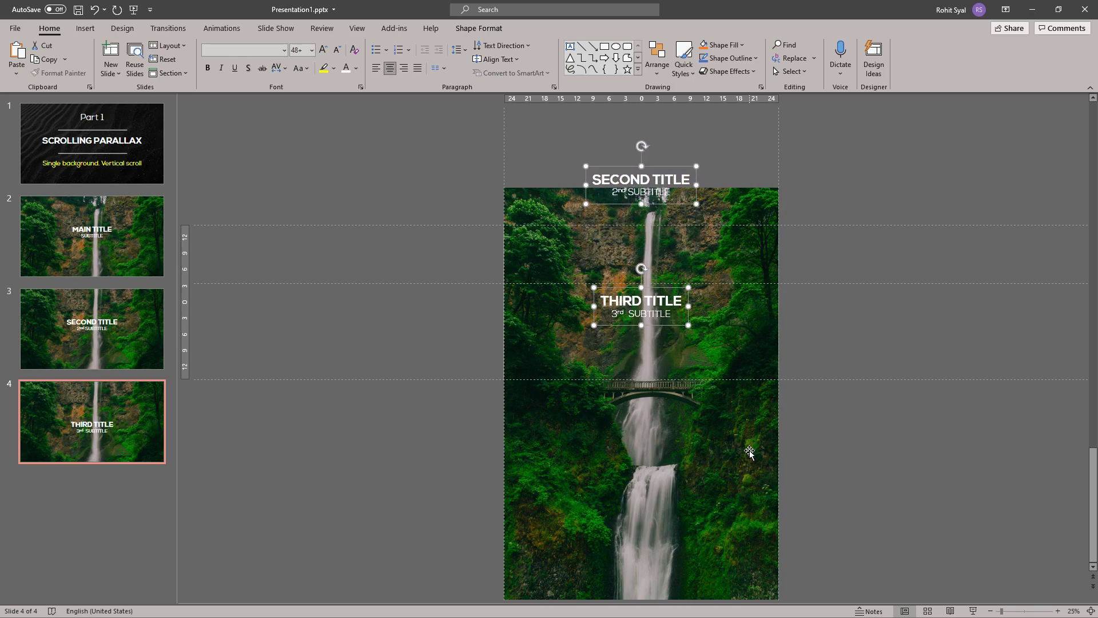
key(Up)
key(Up)
key(Up)
key(Up)
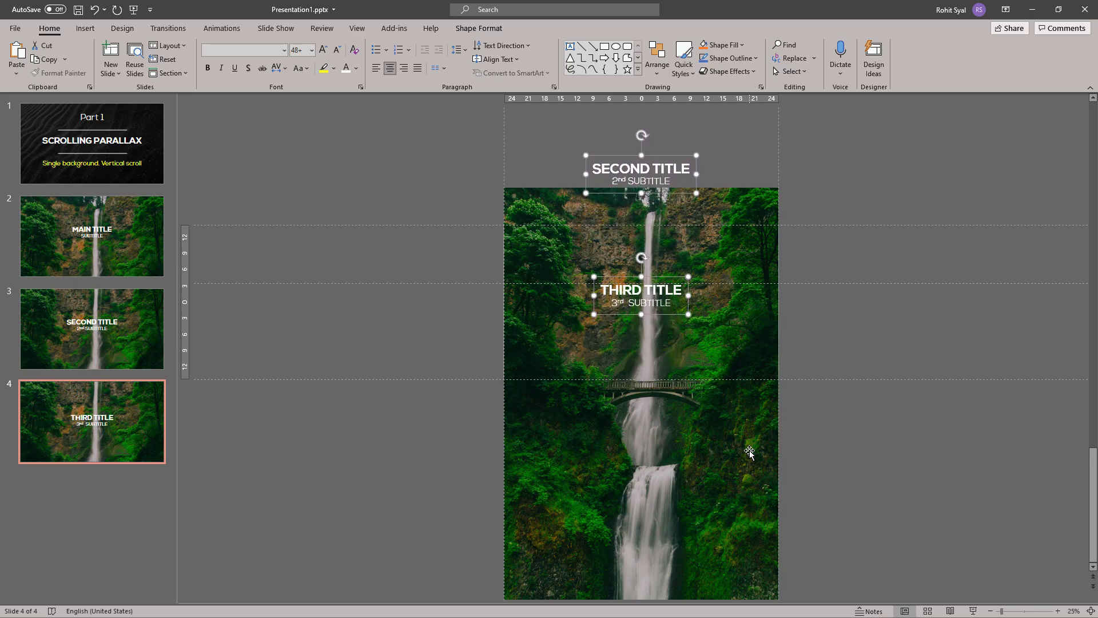
key(Up)
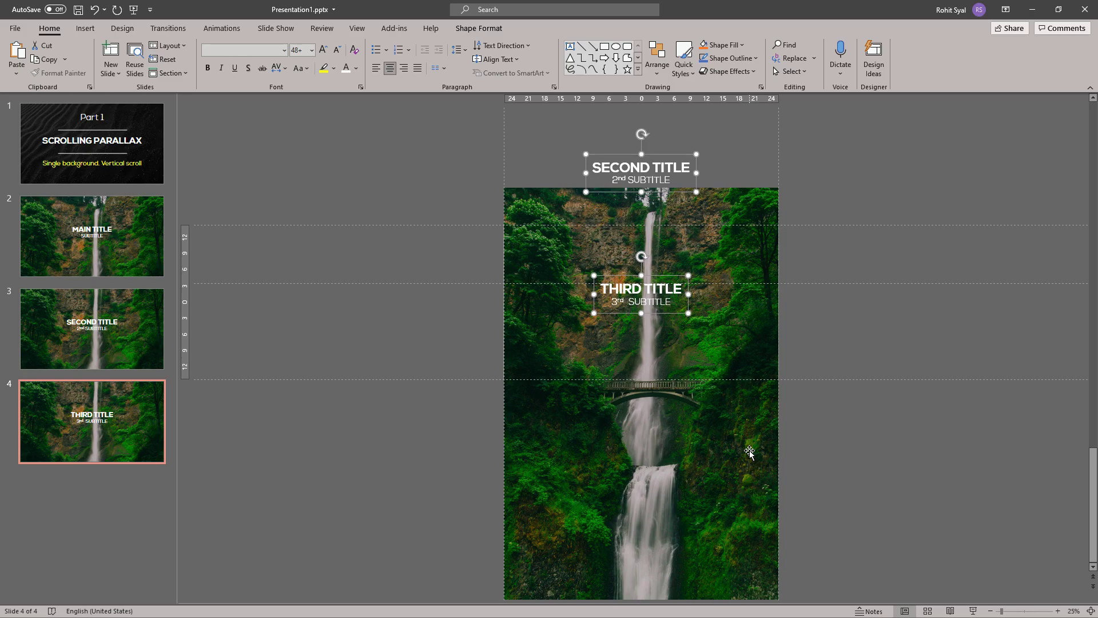
click(437, 314)
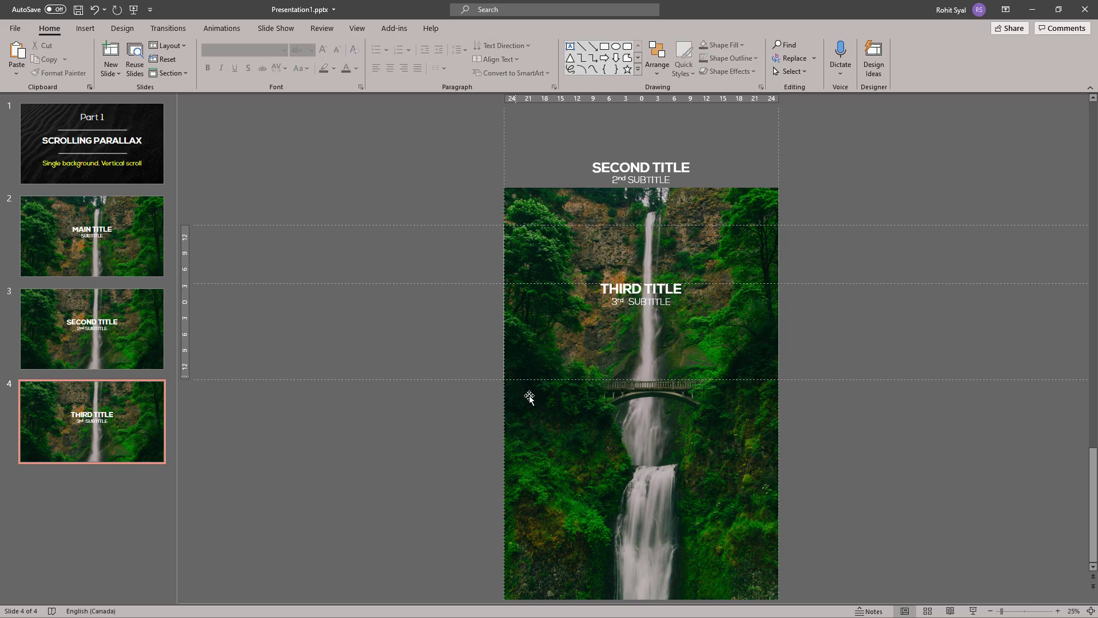
Raise the waterfall photo three steps until the bridge shows
click(569, 465)
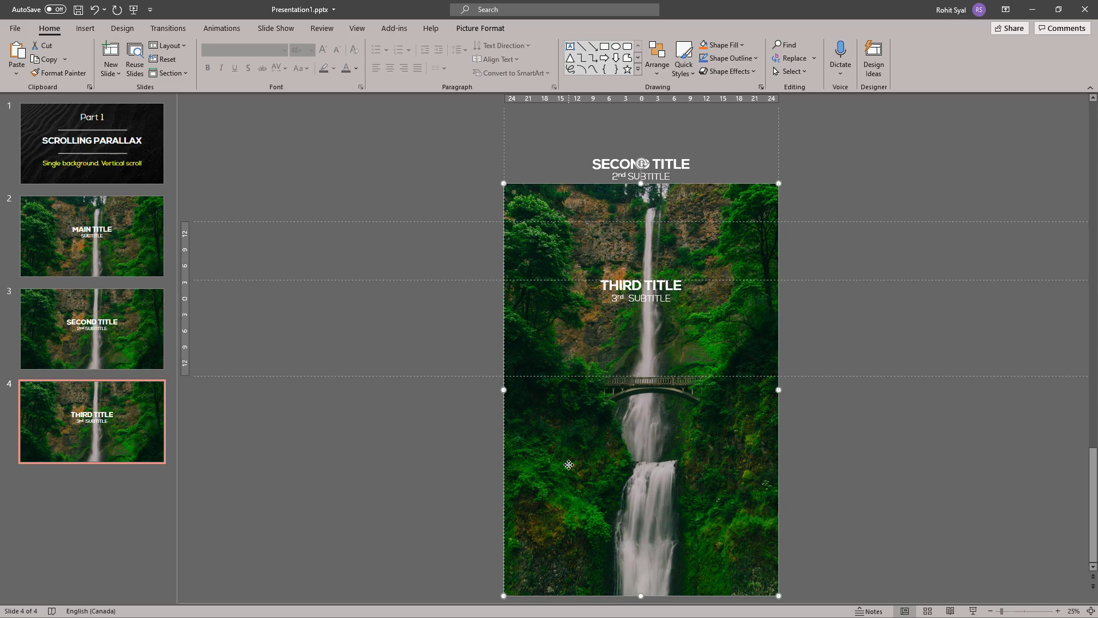
key(Up)
key(Up)
key(Up)
key(Up)
key(Up)
key(Up)
key(Up)
key(Up)
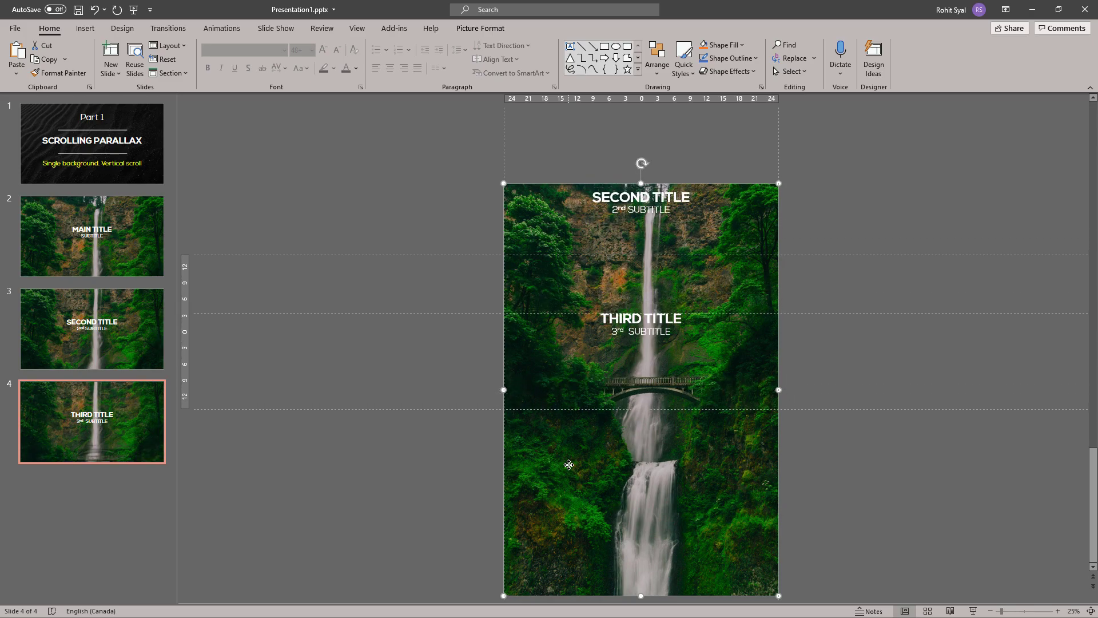
key(Up)
key(Up)
key(Up)
key(Up)
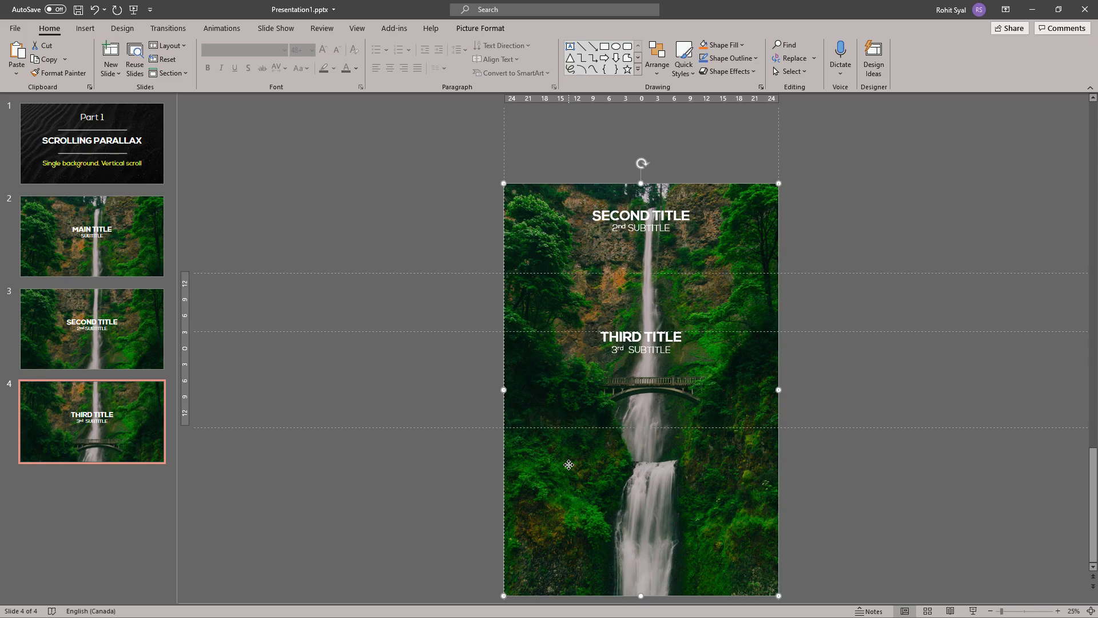
key(Up)
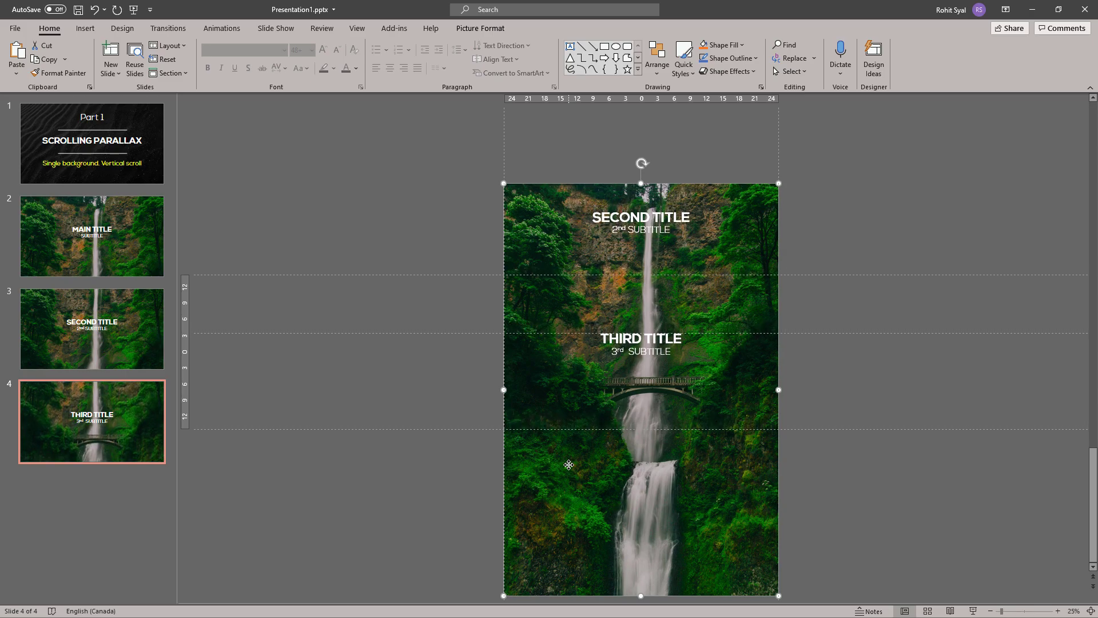
click(413, 369)
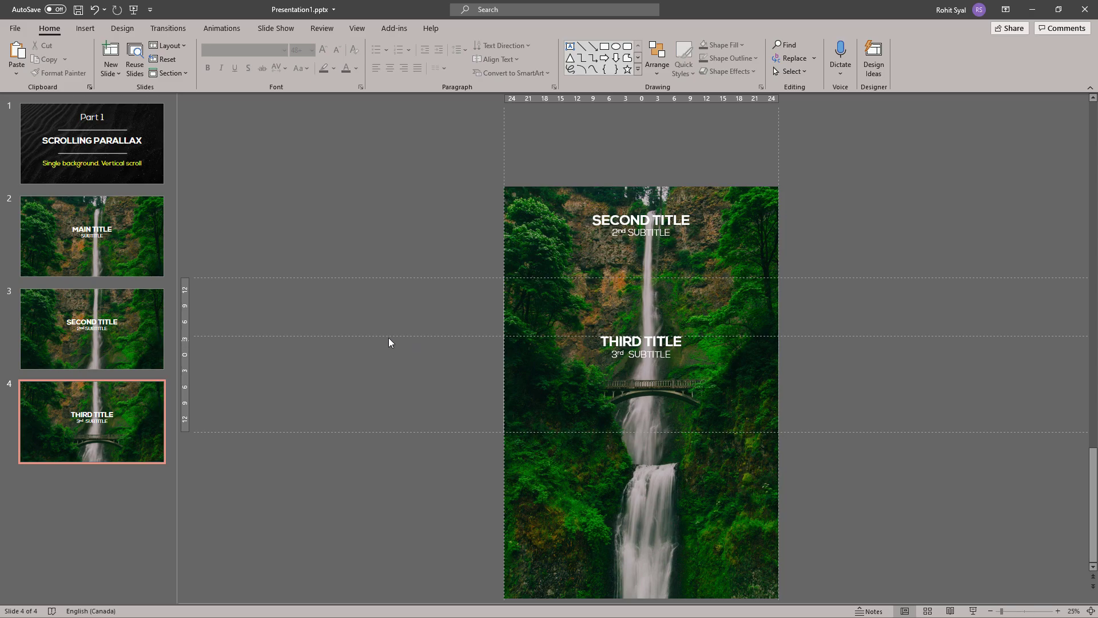
Apply the Morph transition to slides 3 and 4 together
click(126, 320)
click(116, 434)
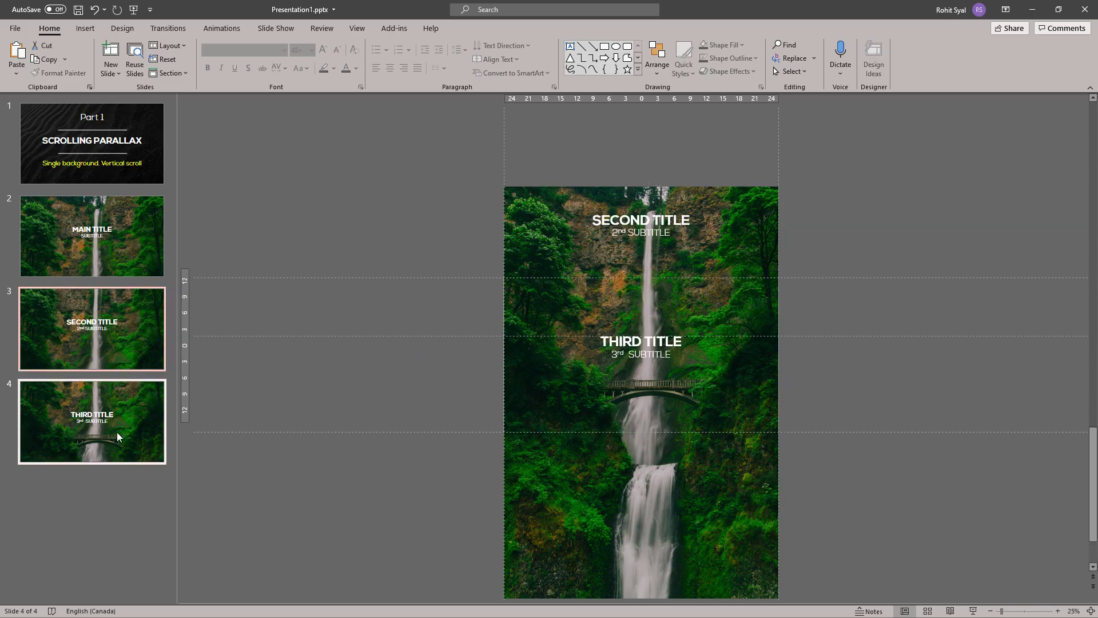
click(180, 32)
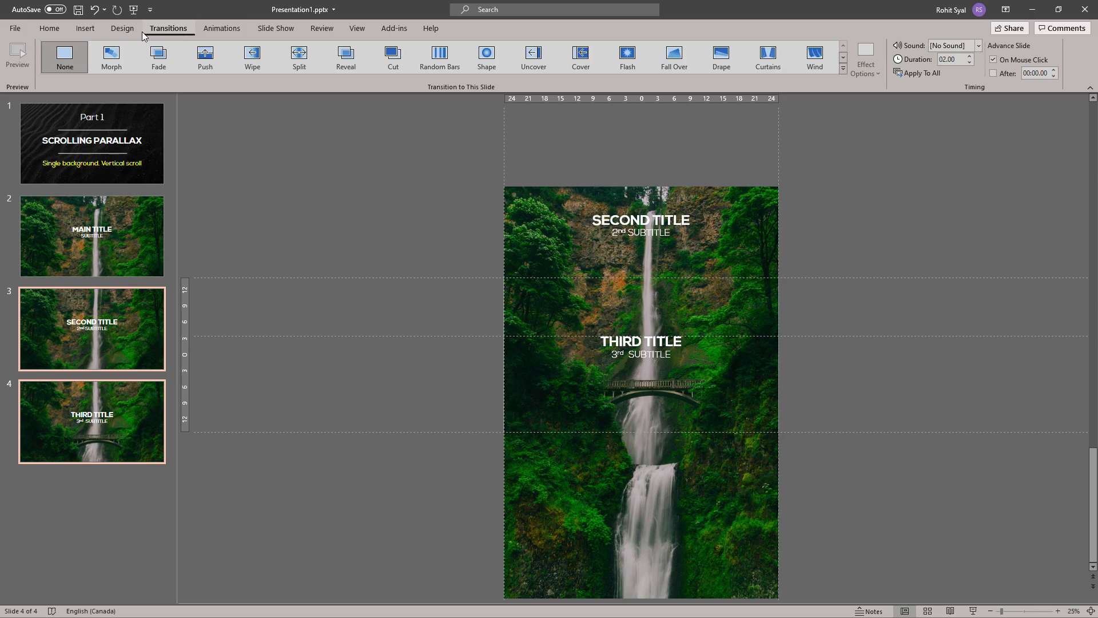
click(113, 63)
click(355, 187)
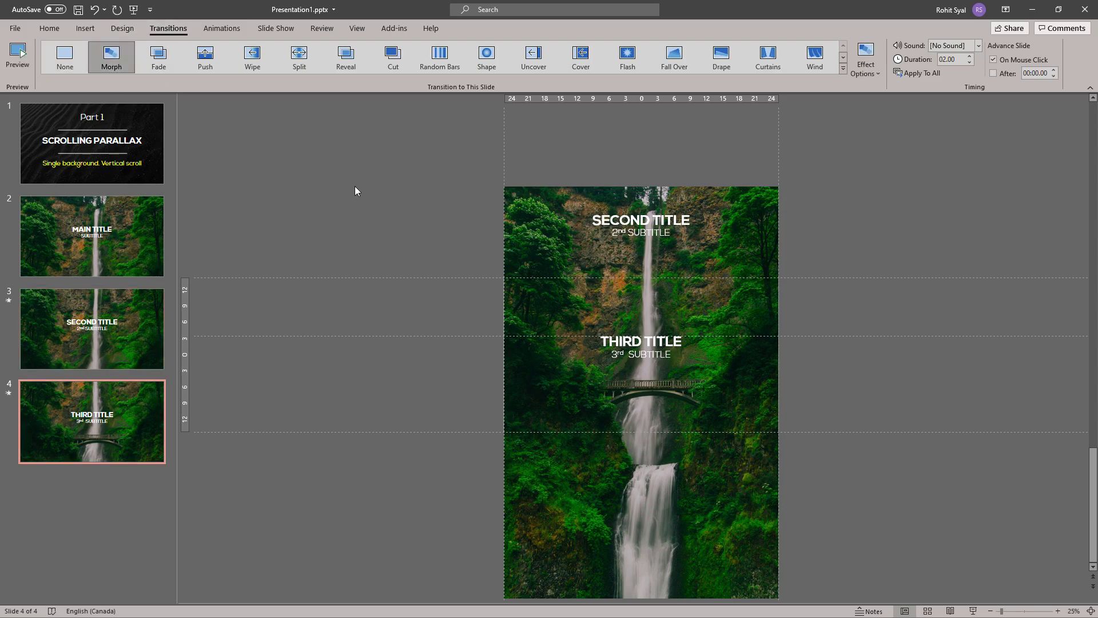
click(112, 244)
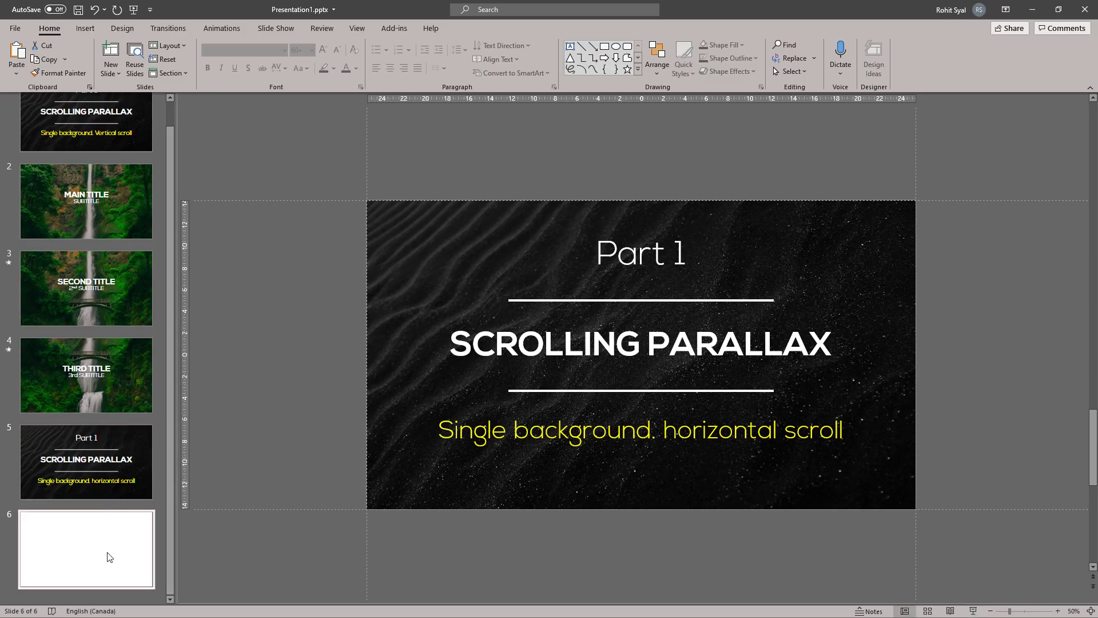
Paste the orange canyon photo onto blank slide 6 and open its Reset Picture options
right_click(301, 292)
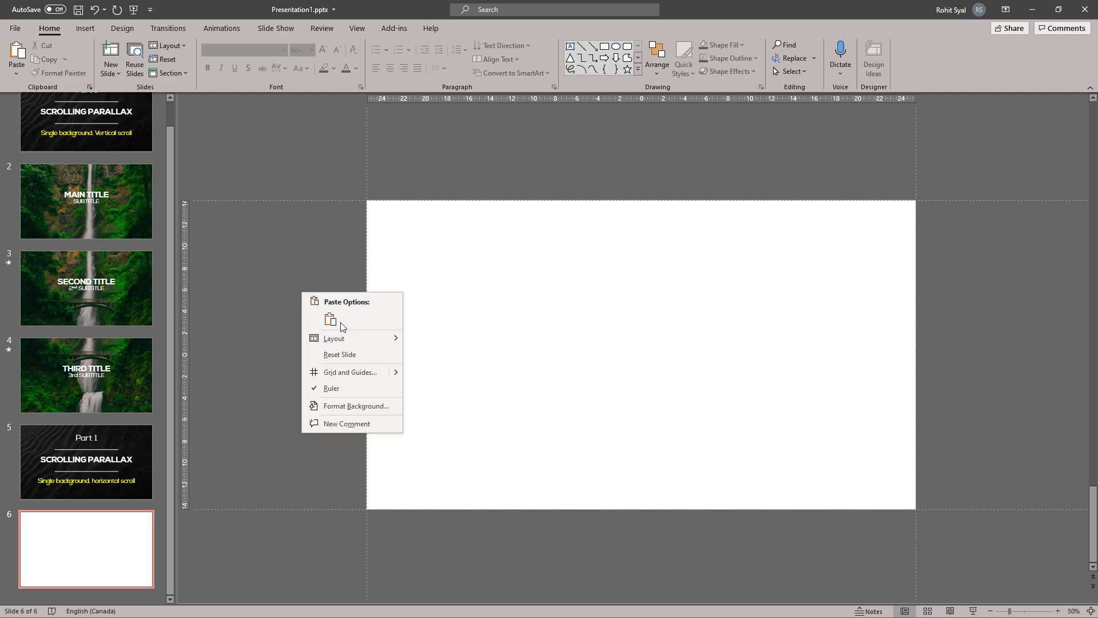
click(334, 321)
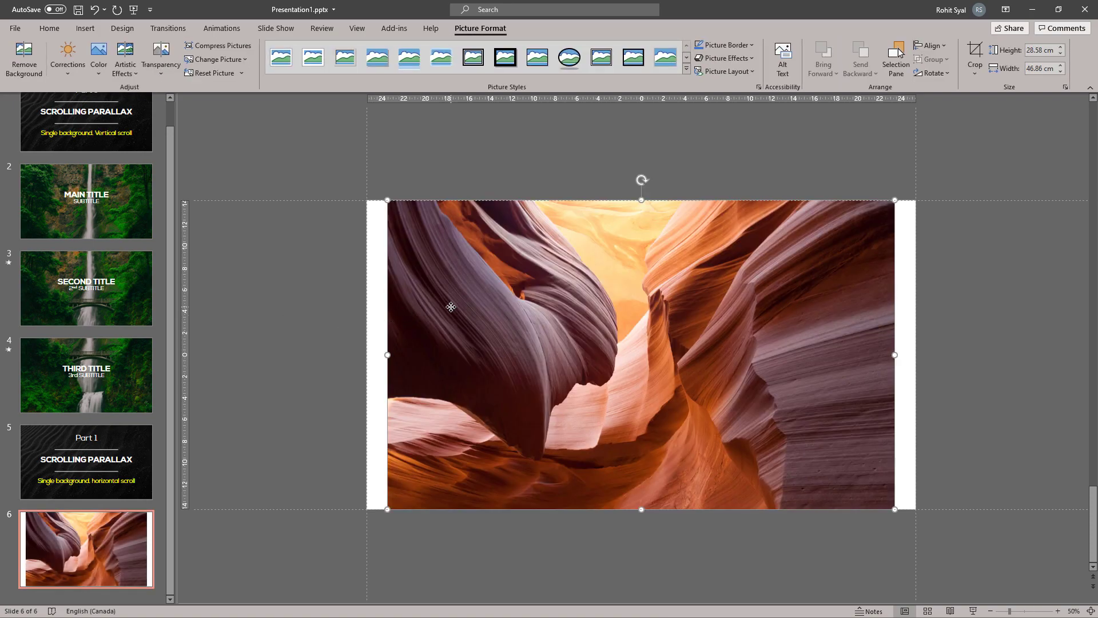
click(300, 294)
drag(512, 310, 1043, 324)
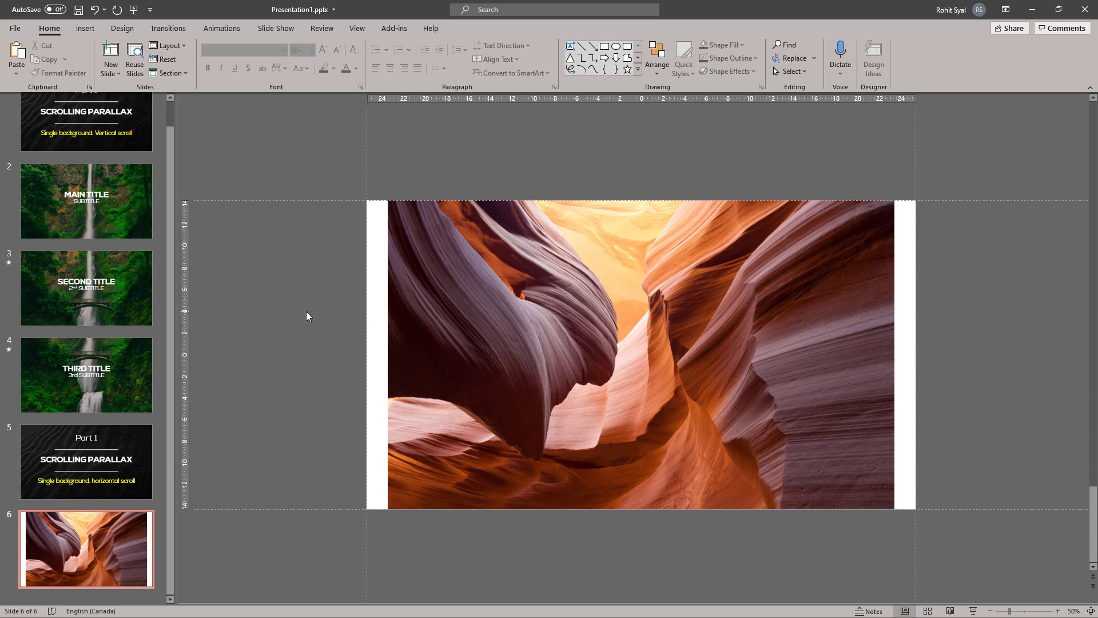
click(469, 274)
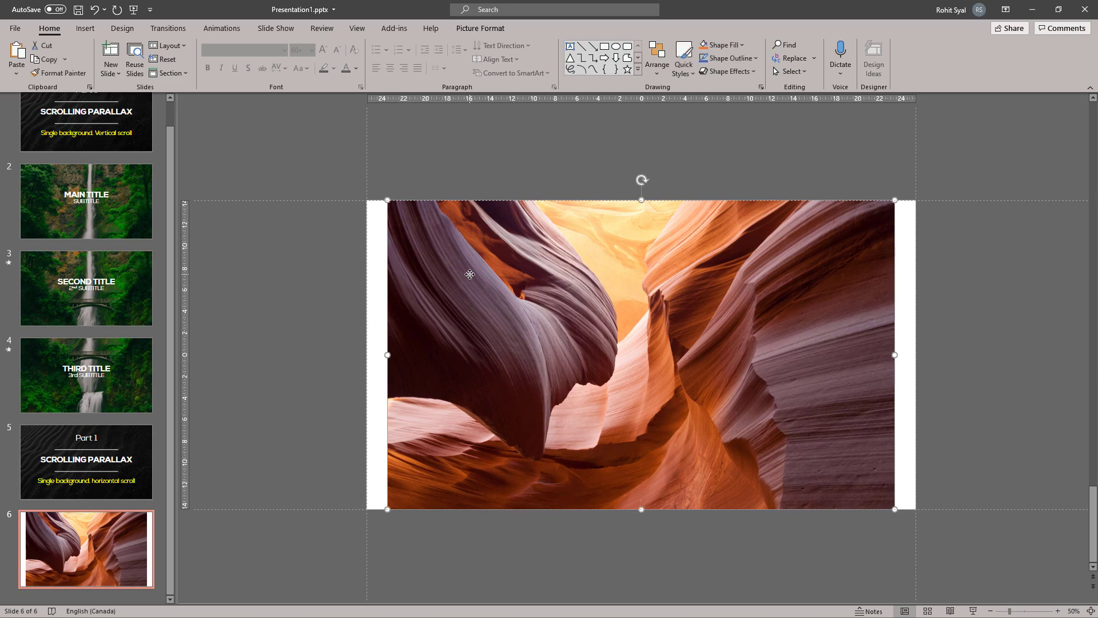
click(470, 274)
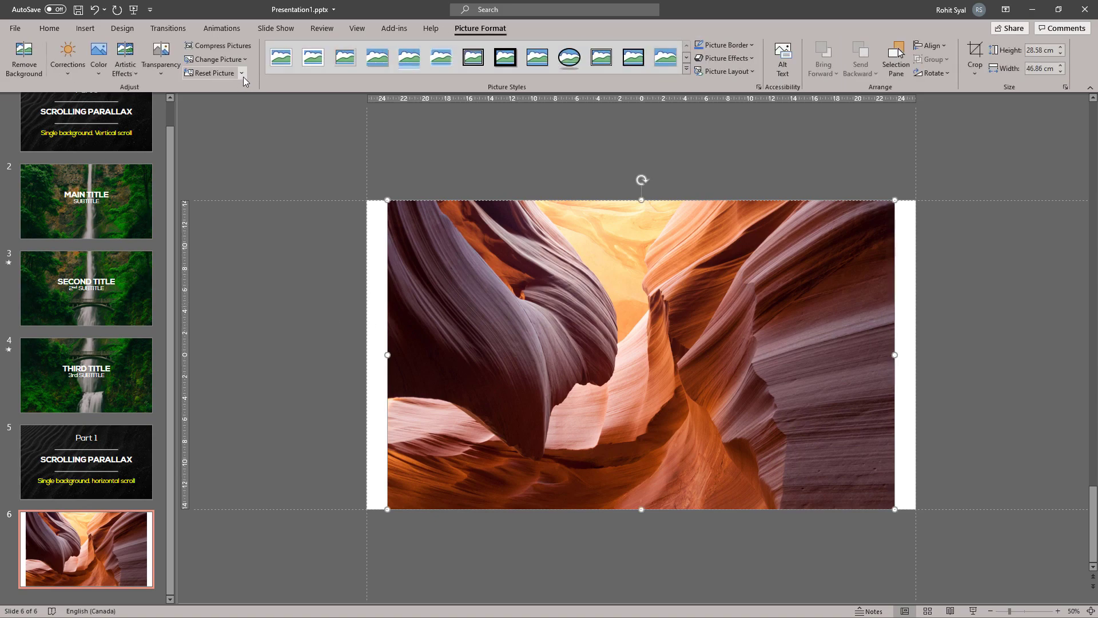
click(242, 73)
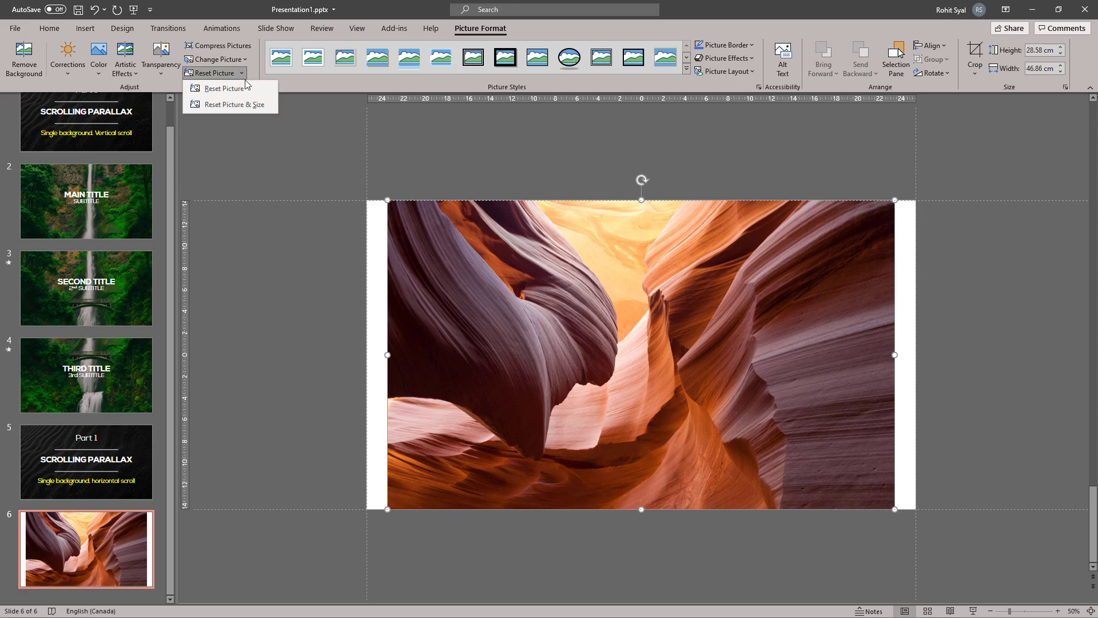
Reset the canyon photo to full size, shrink it to about half, and move it up over slide 6
click(244, 107)
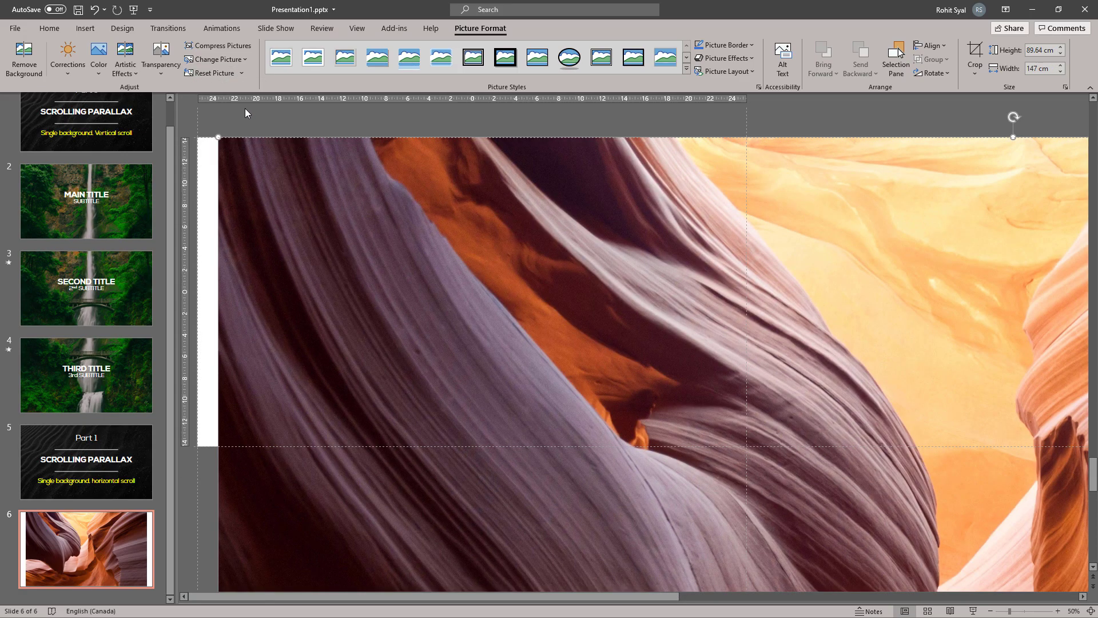
scroll(423, 284, down, 4)
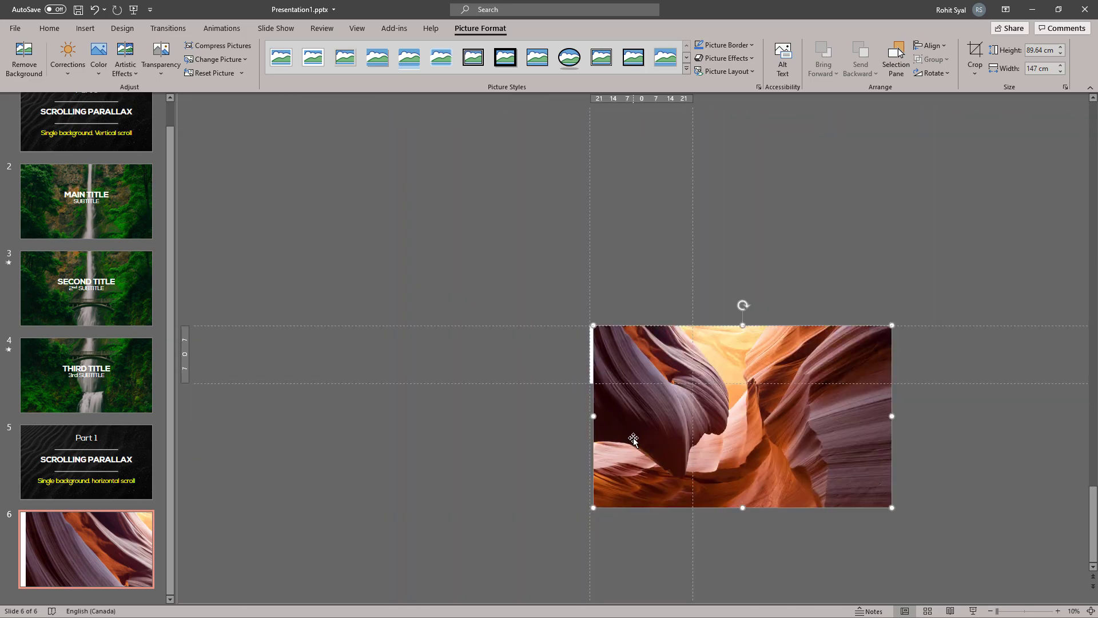
drag(636, 430, 633, 432)
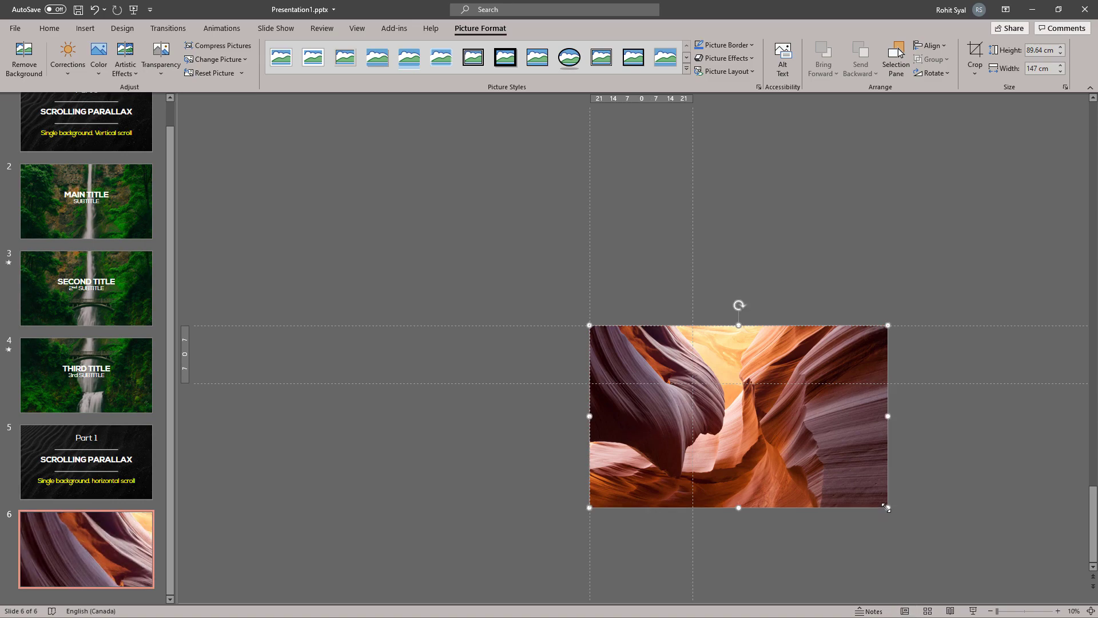
drag(886, 507, 732, 403)
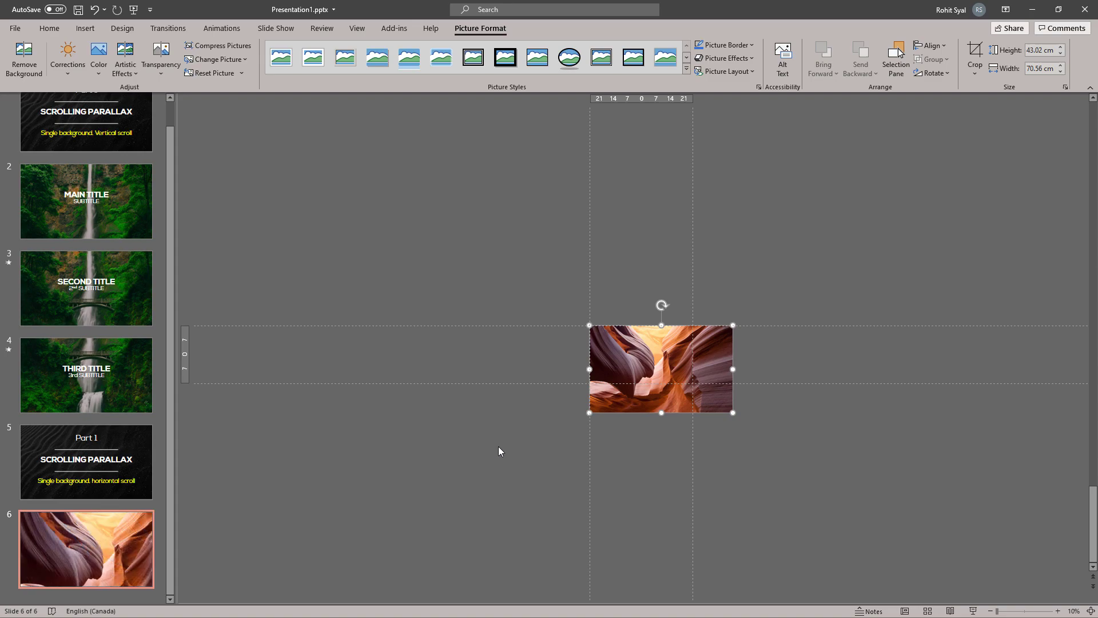
scroll(498, 446, up, 3)
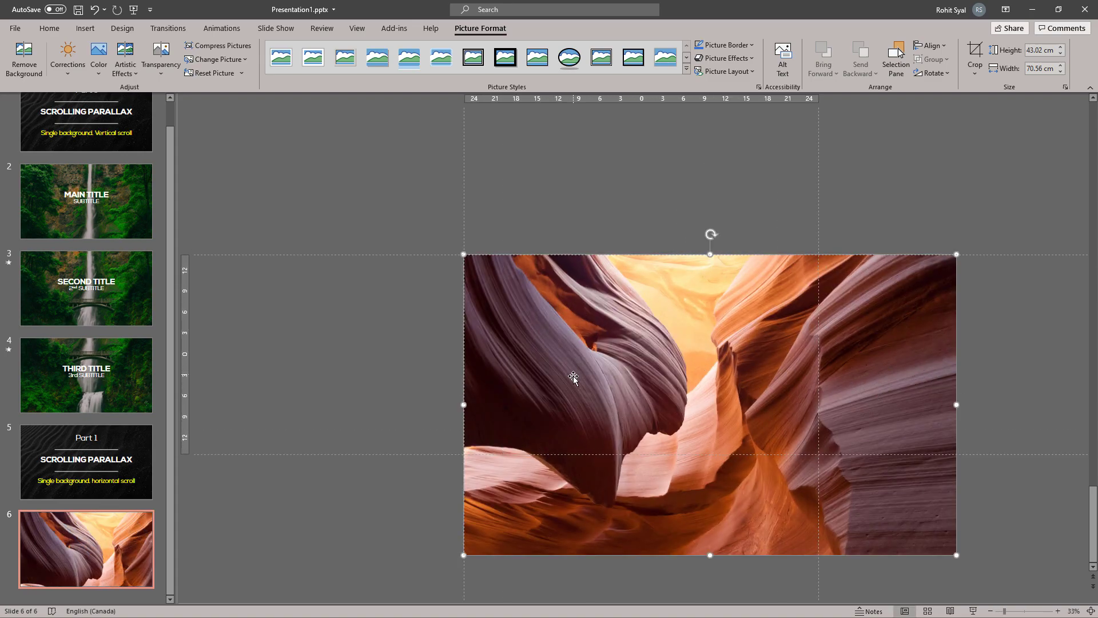
drag(573, 376, 570, 326)
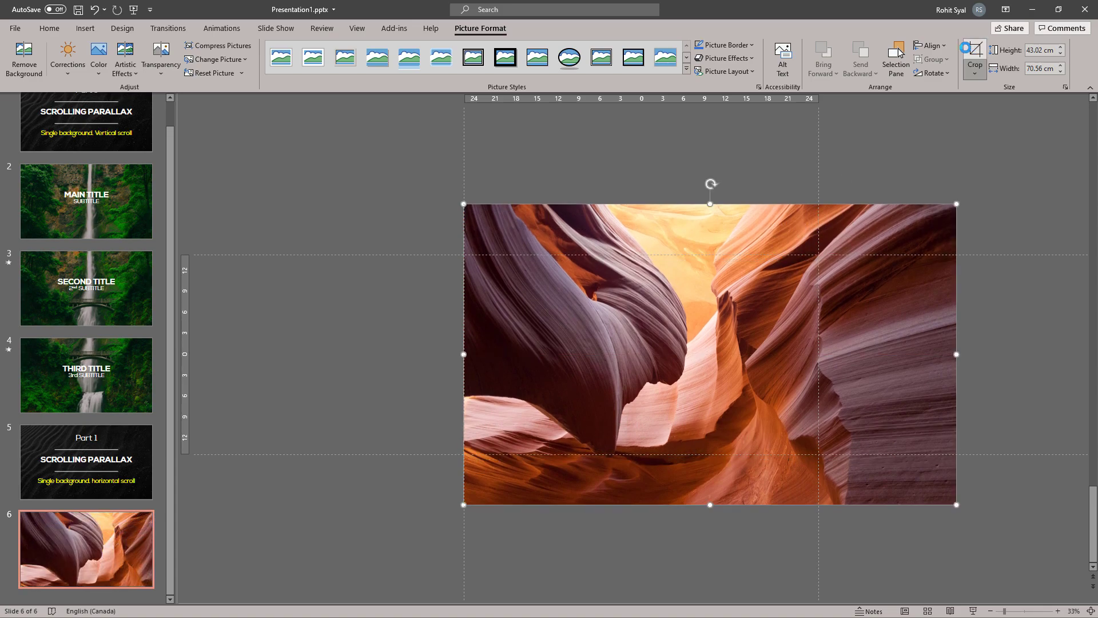
Crop the canyon photo's top and bottom to the slide height, leaving it 28.58 × 70.56 cm
click(973, 51)
drag(710, 206, 694, 255)
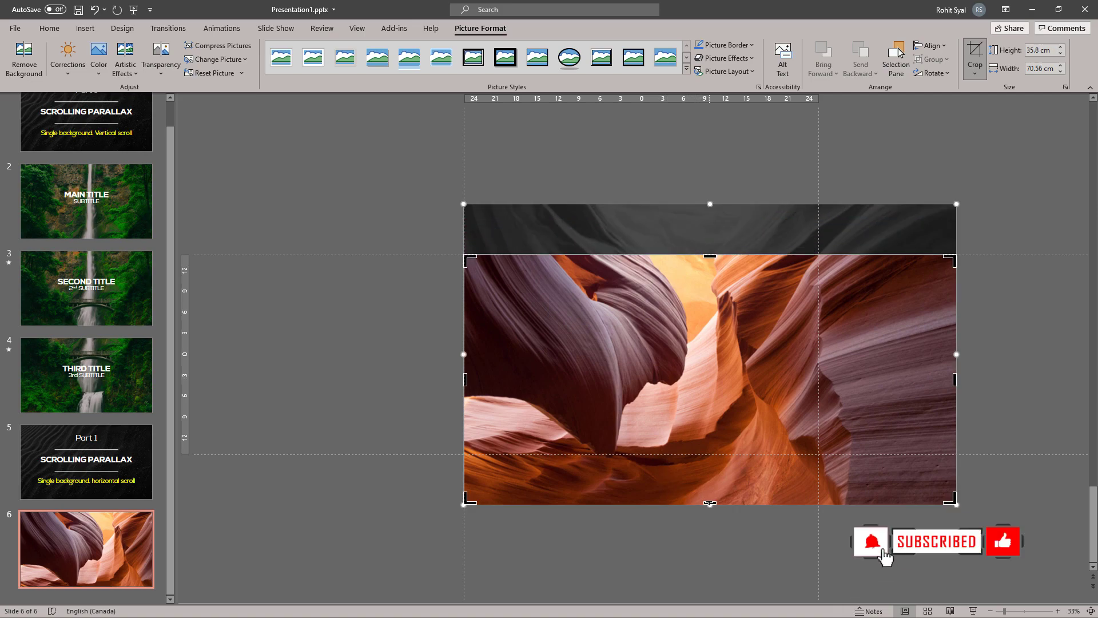
drag(710, 503, 704, 455)
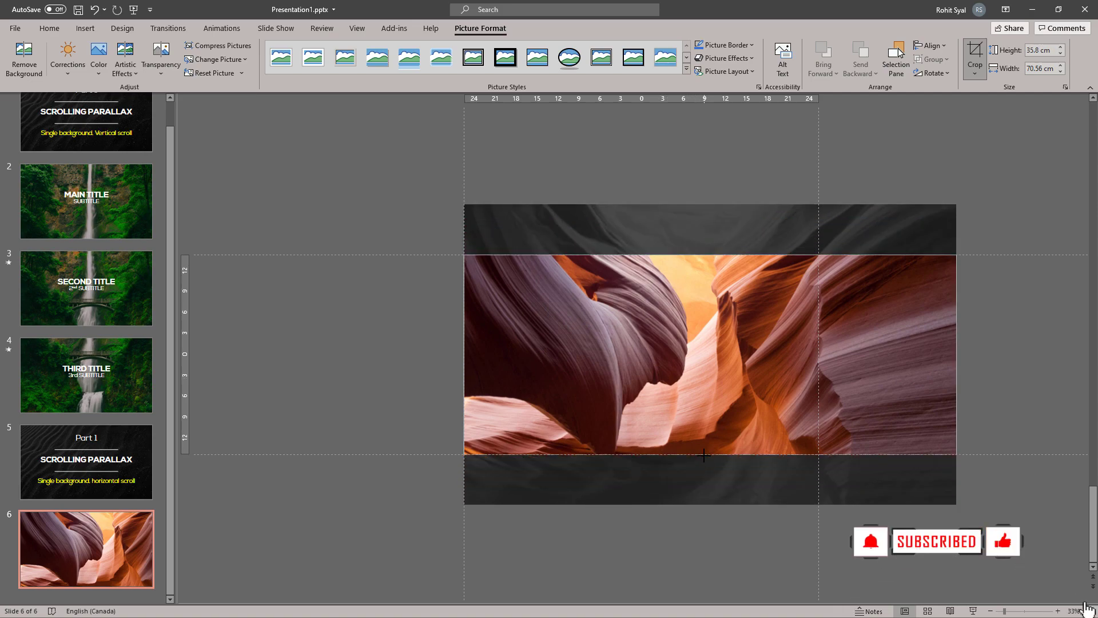
click(360, 379)
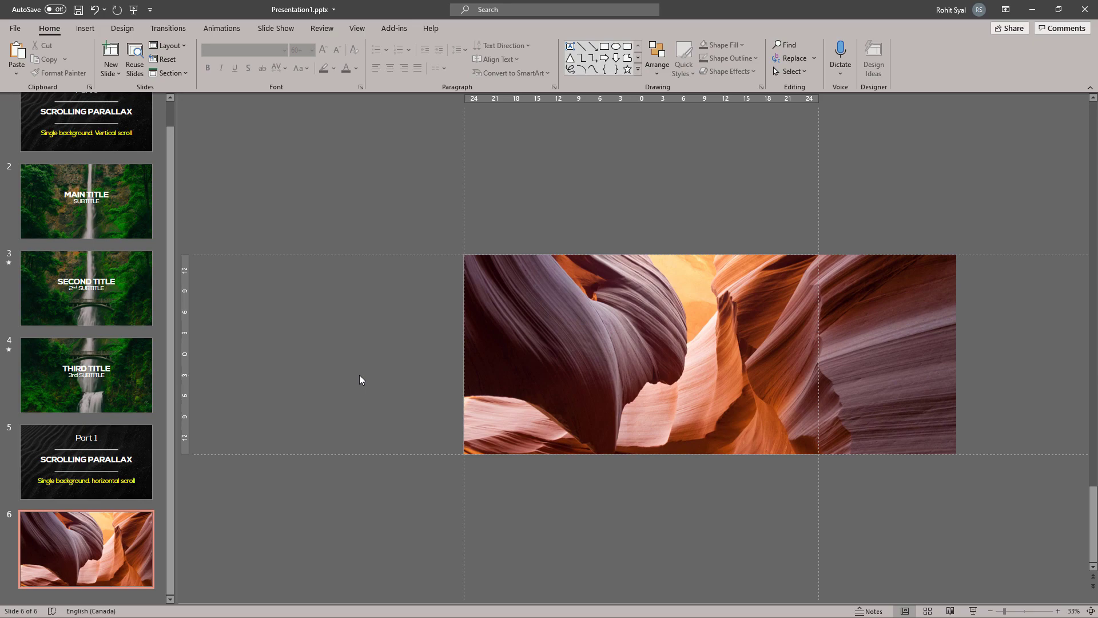
Copy the MAIN TITLE and SECOND TITLE boxes from slides 2 and 3 onto slide 6
click(50, 200)
click(640, 200)
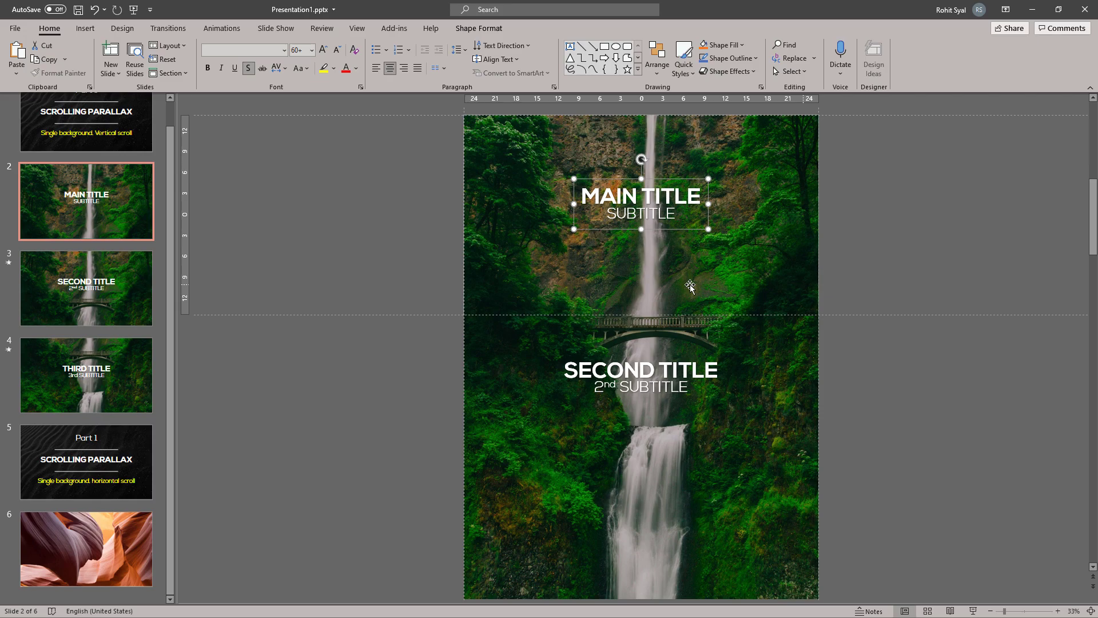
click(92, 555)
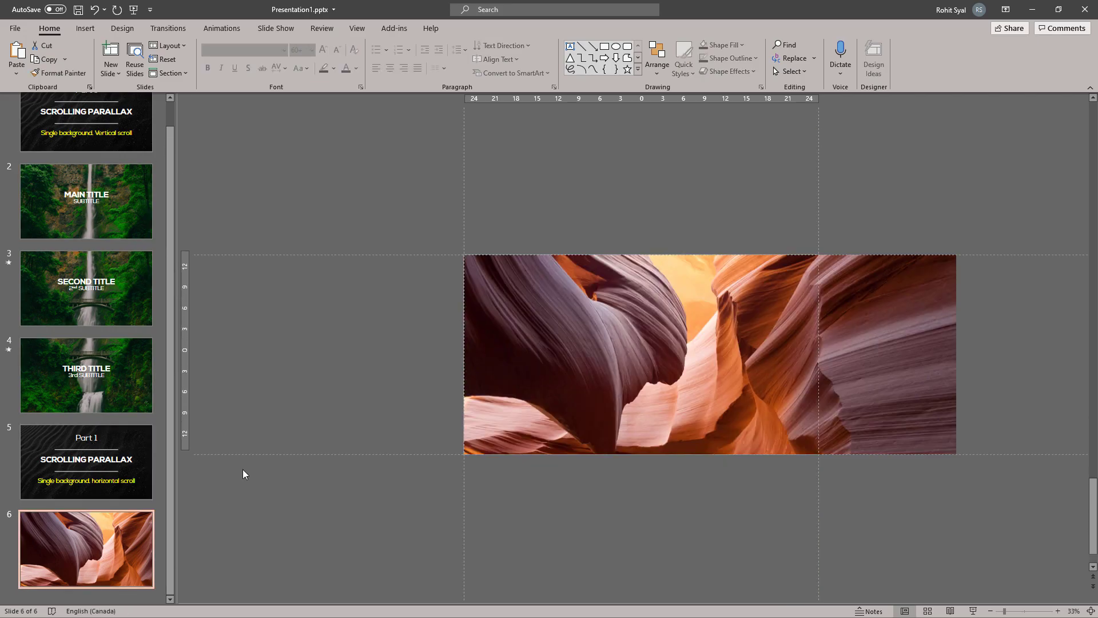
text(MAIN TITLE SUBTITLE)
click(393, 369)
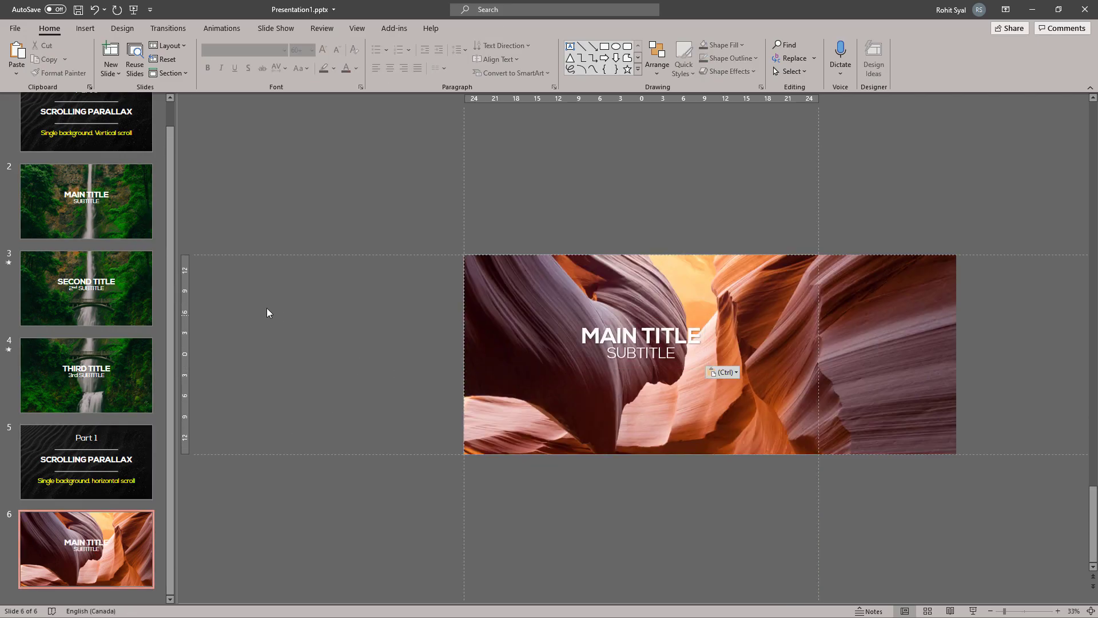
click(116, 299)
key(Tab)
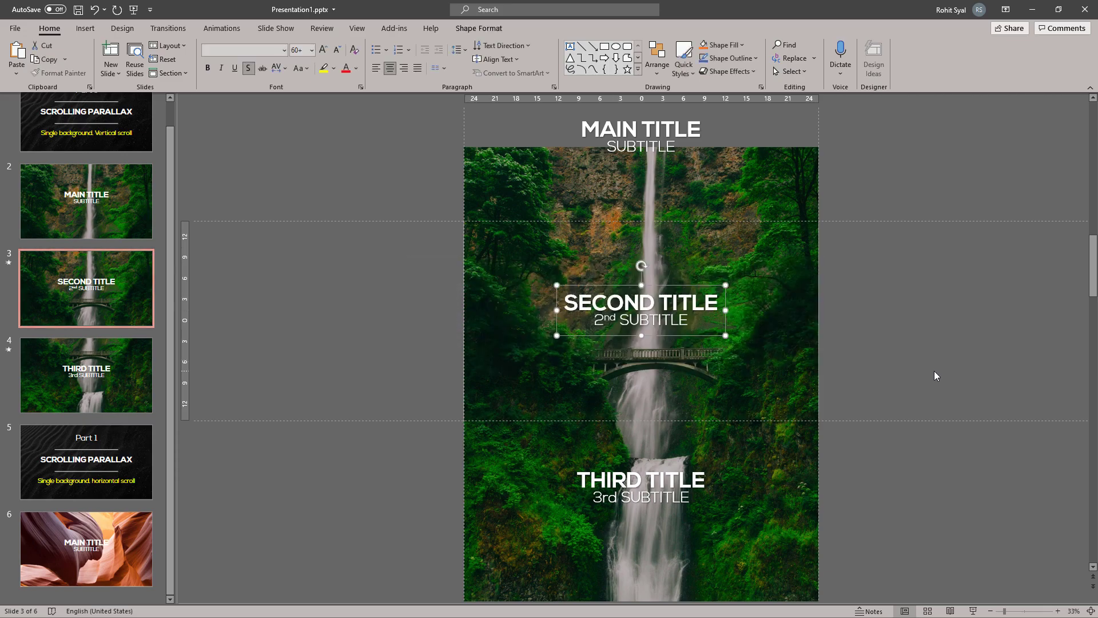
key(ctrl+c)
click(129, 572)
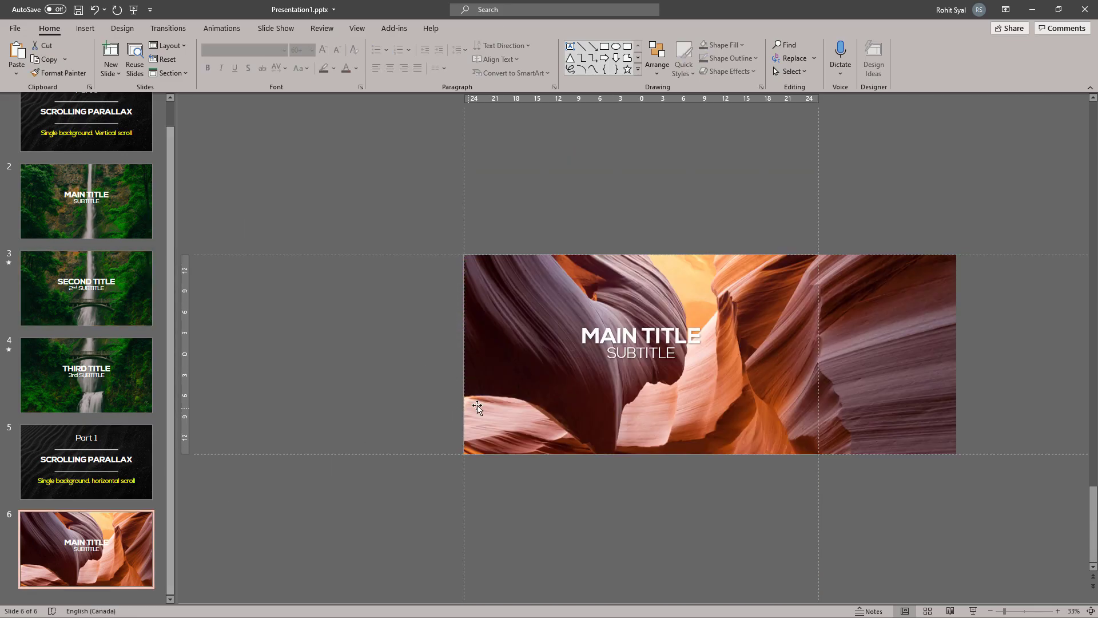
key(ctrl+v)
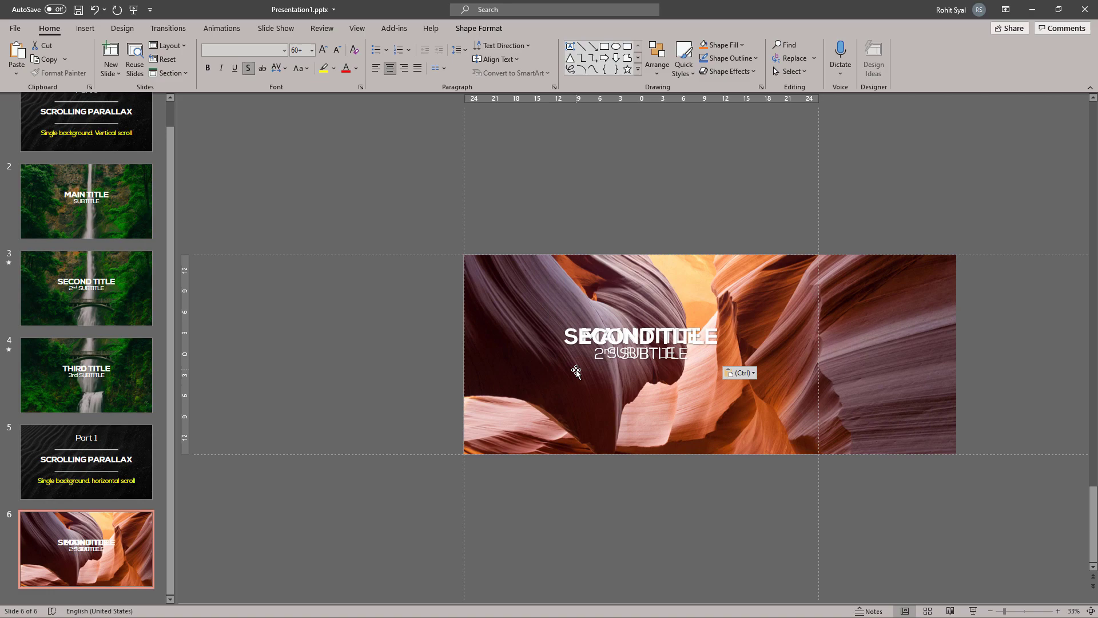
Move SECOND TITLE right, beyond the slide edge over the photo's extra width
drag(575, 369, 844, 373)
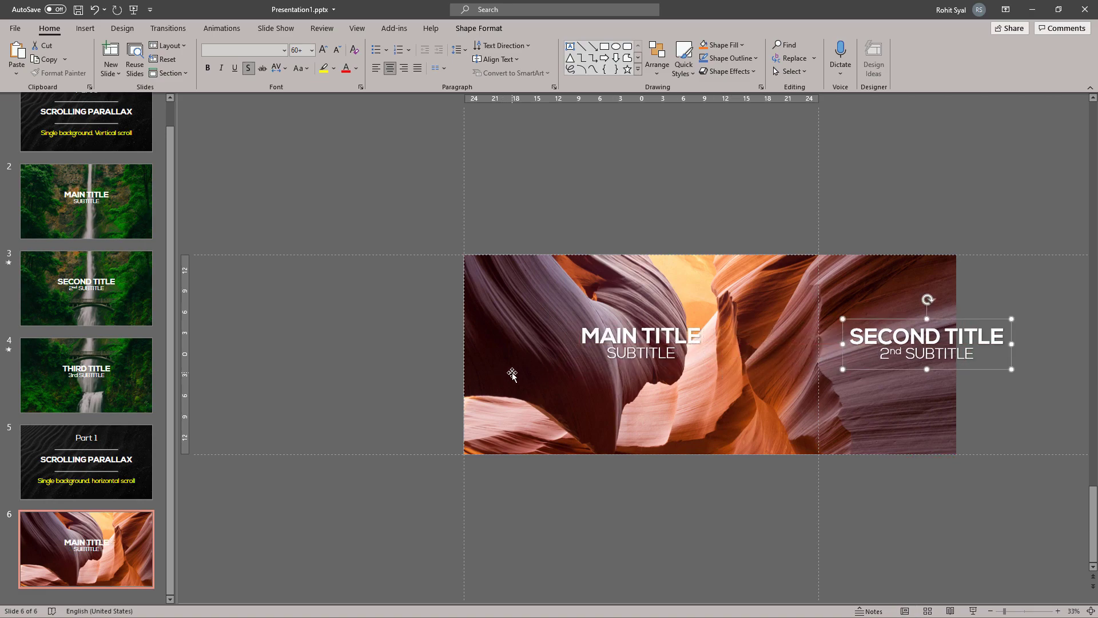
key(Right)
key(Right)
key(Right)
key(Right)
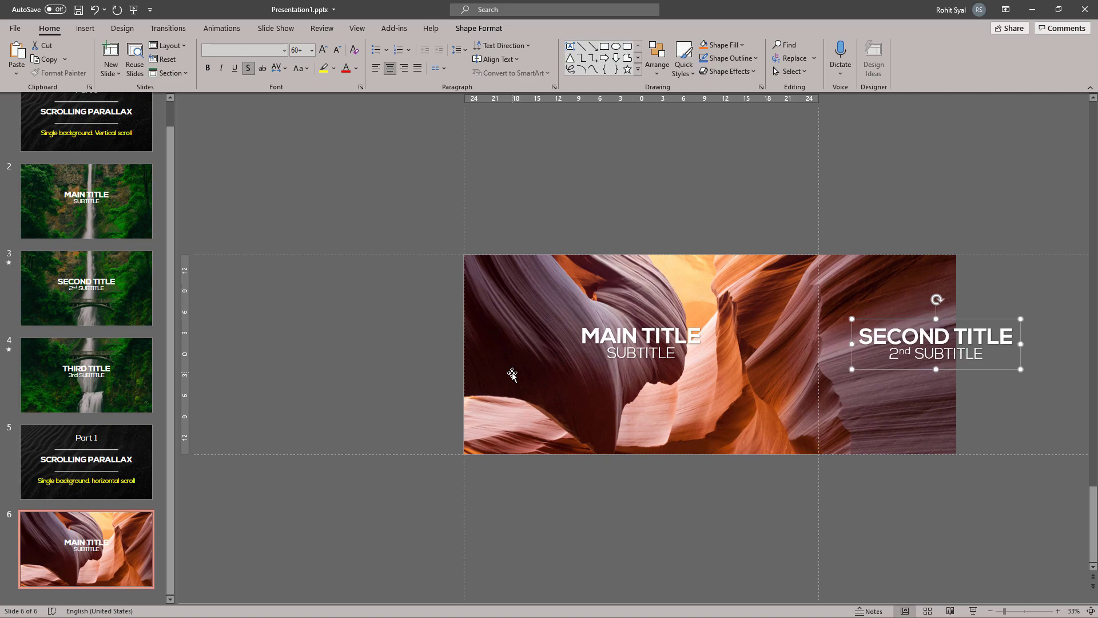
key(Right)
key(Right)
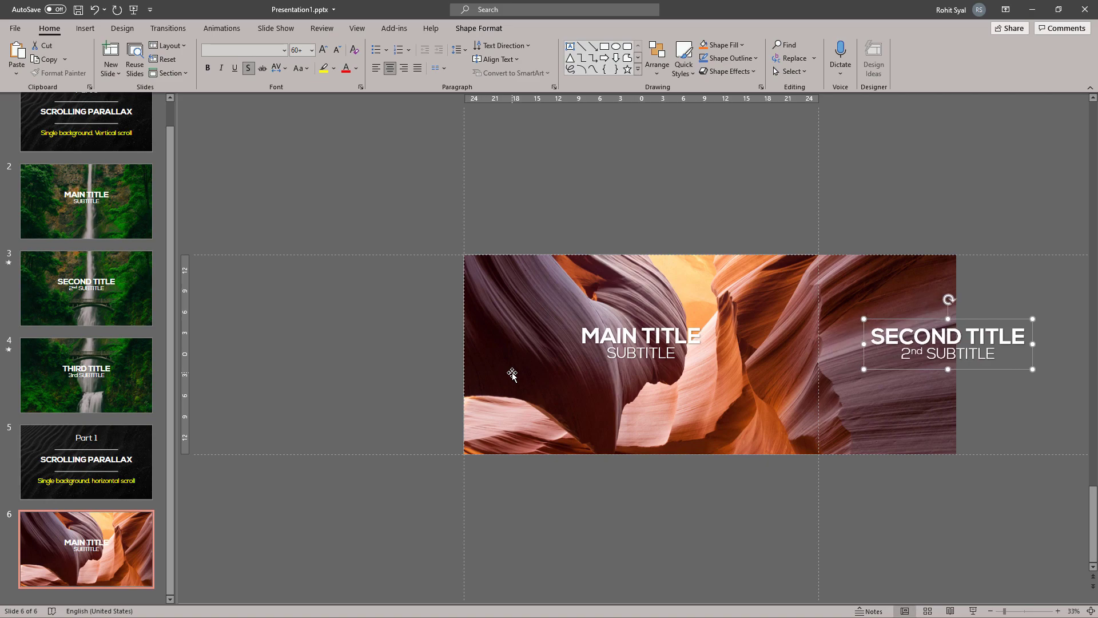
key(Right)
key(Right)
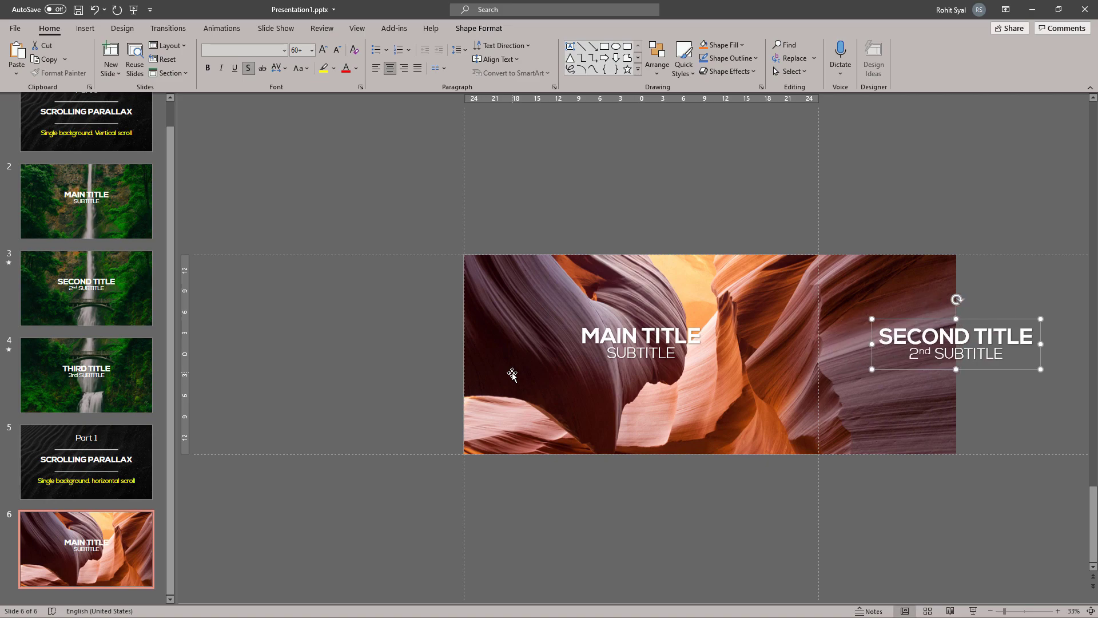
click(399, 364)
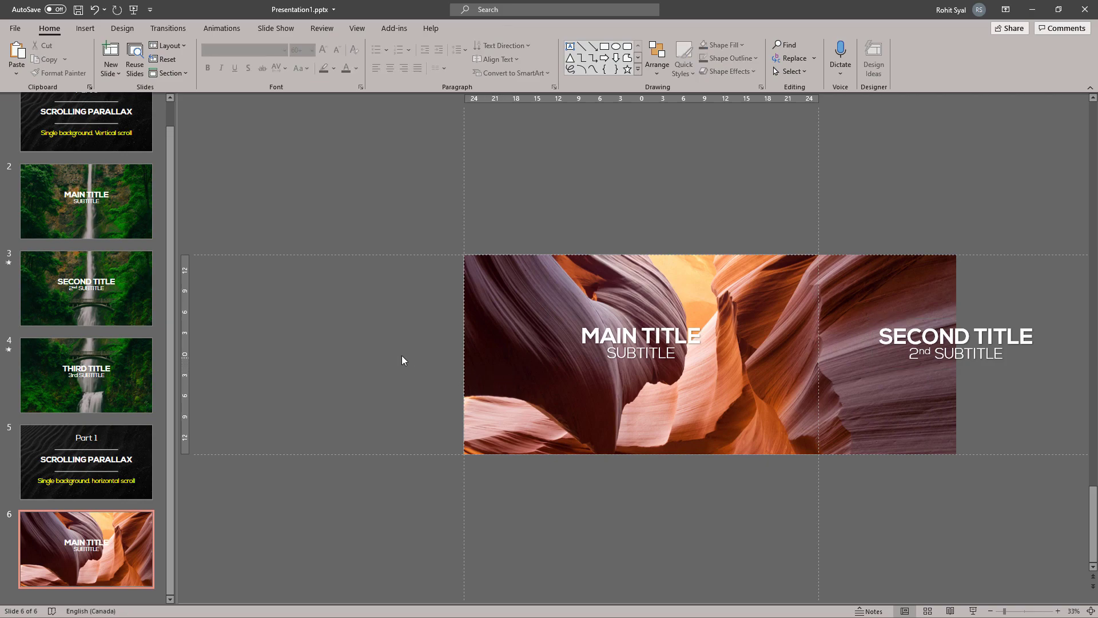
Darken the canyon photo with a darker brightness/contrast Corrections preset
double_click(500, 314)
click(68, 58)
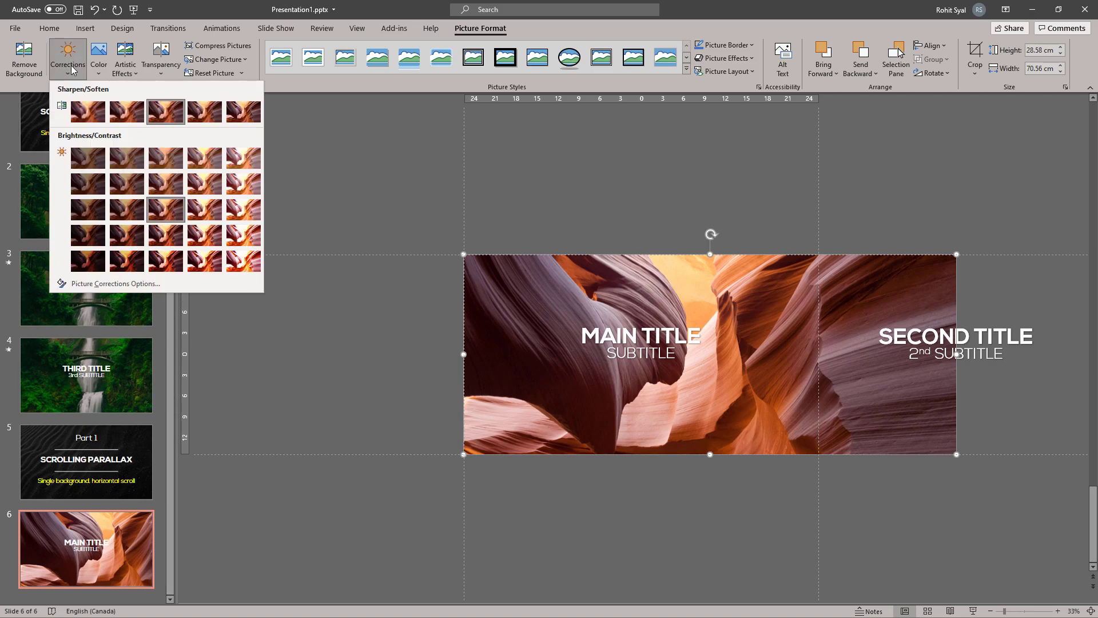
click(126, 209)
click(342, 367)
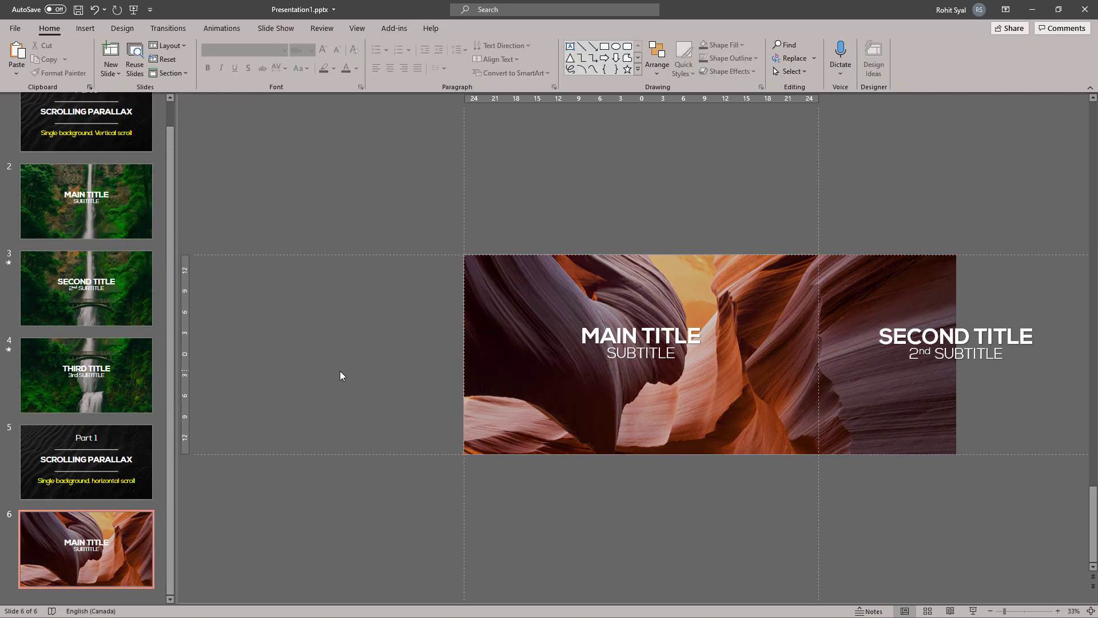
Duplicate slide 6 as slide 7 and shift MAIN TITLE off the slide's left edge
right_click(121, 536)
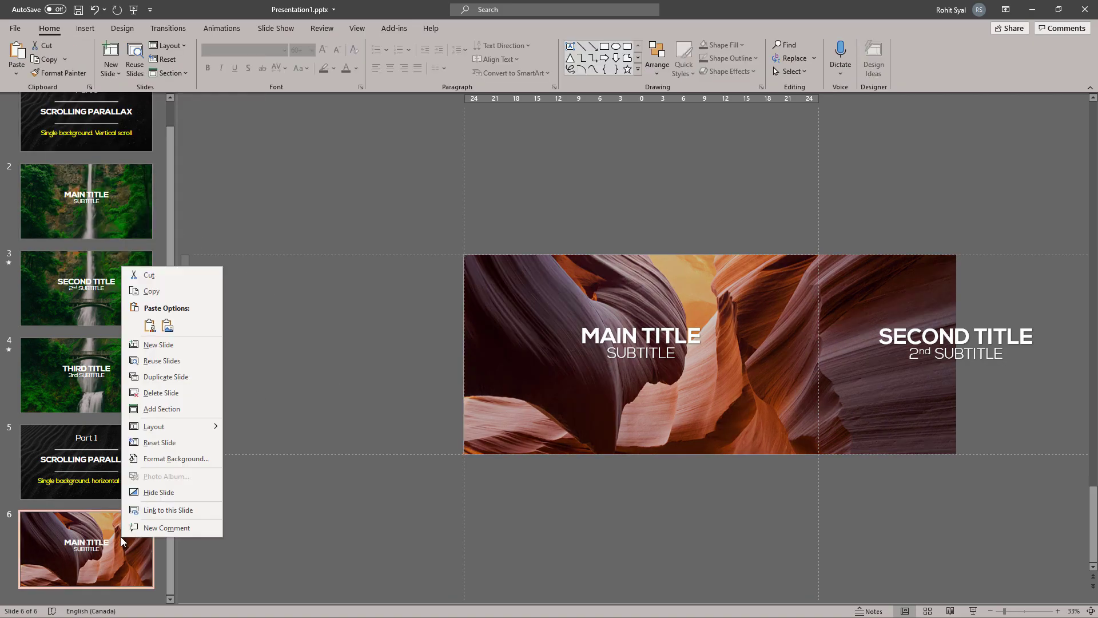
click(150, 376)
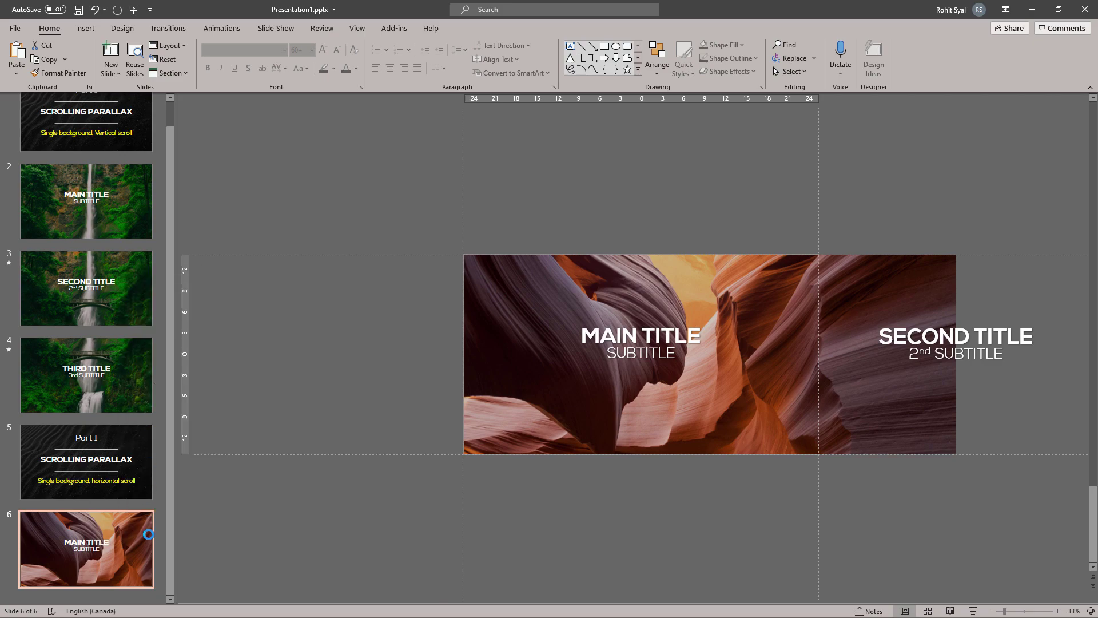
drag(311, 289, 752, 409)
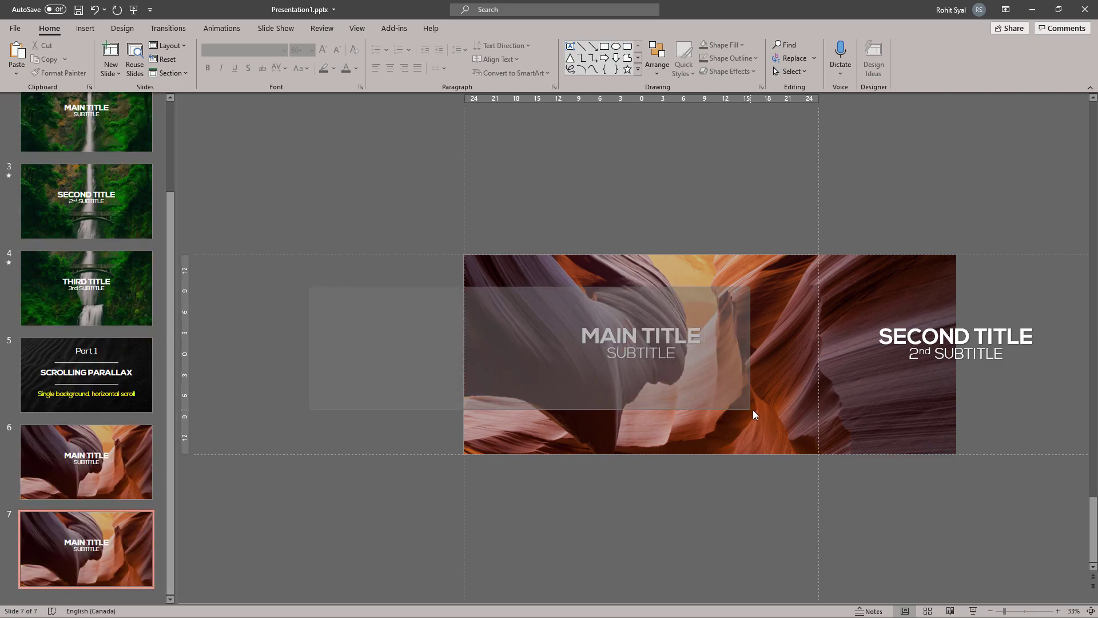
key(Left)
key(Left)
key(Left)
key(Left)
key(Left)
key(Left)
key(Left)
key(Left)
key(Left)
key(Left)
key(Left)
key(Left)
key(Left)
key(Left)
key(Left)
key(Left)
key(Left)
key(Left)
key(Left)
key(Left)
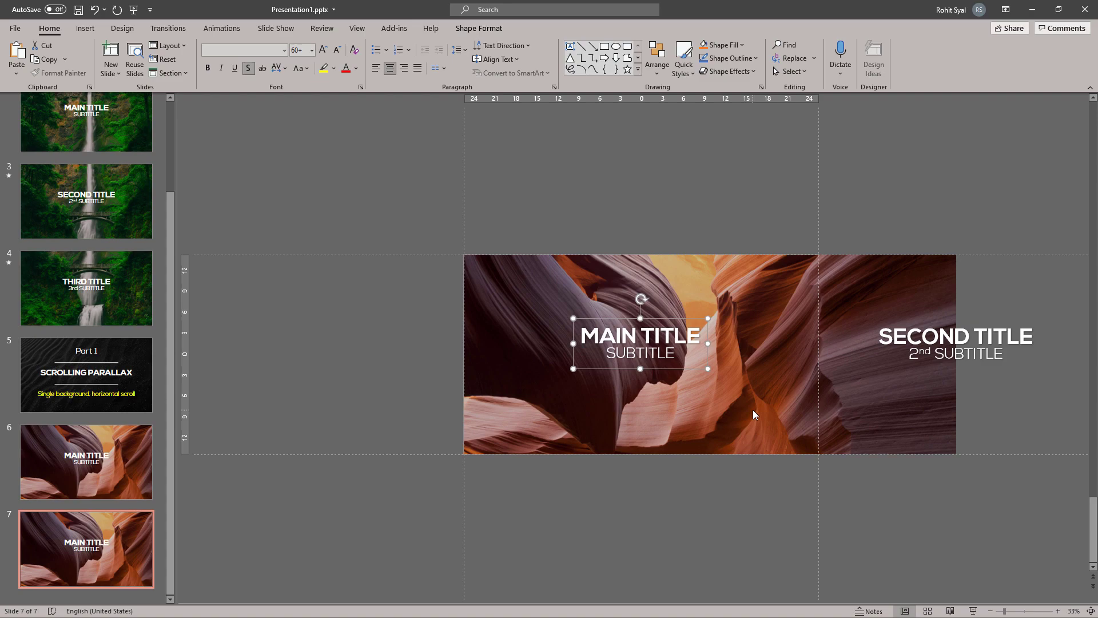
key(Left)
key(Left)
key(Left)
key(Left)
key(Left)
key(Left)
key(Left)
key(Left)
key(Left)
key(Left)
key(Left)
key(Left)
key(Left)
key(Left)
key(Left)
key(Left)
key(Left)
key(Left)
key(Left)
key(Left)
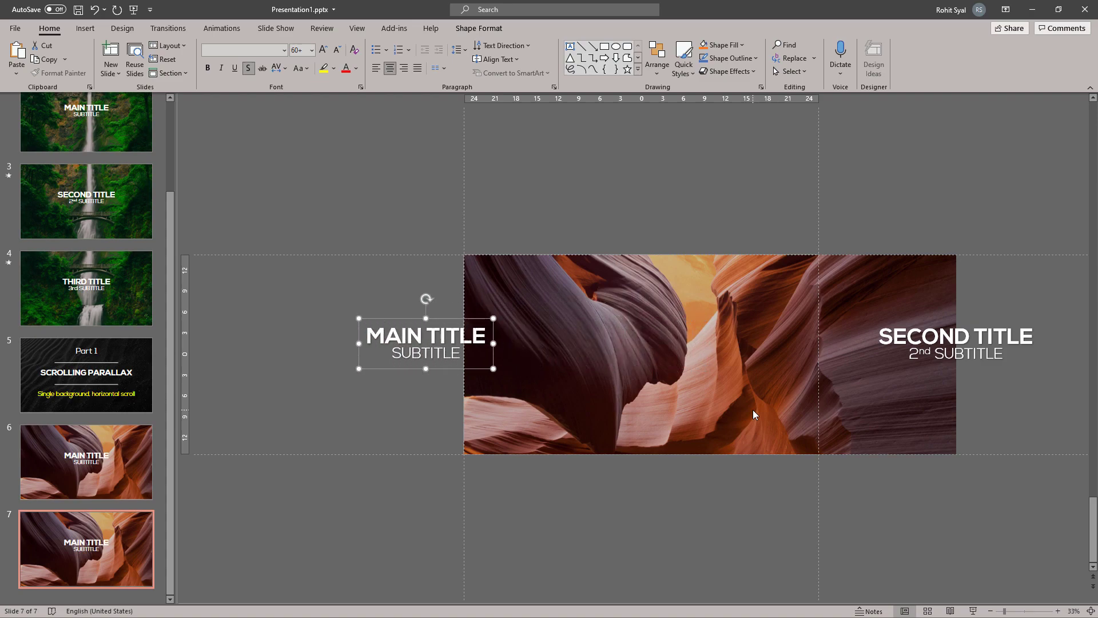
key(Left)
key(Left)
key(Left)
key(Left)
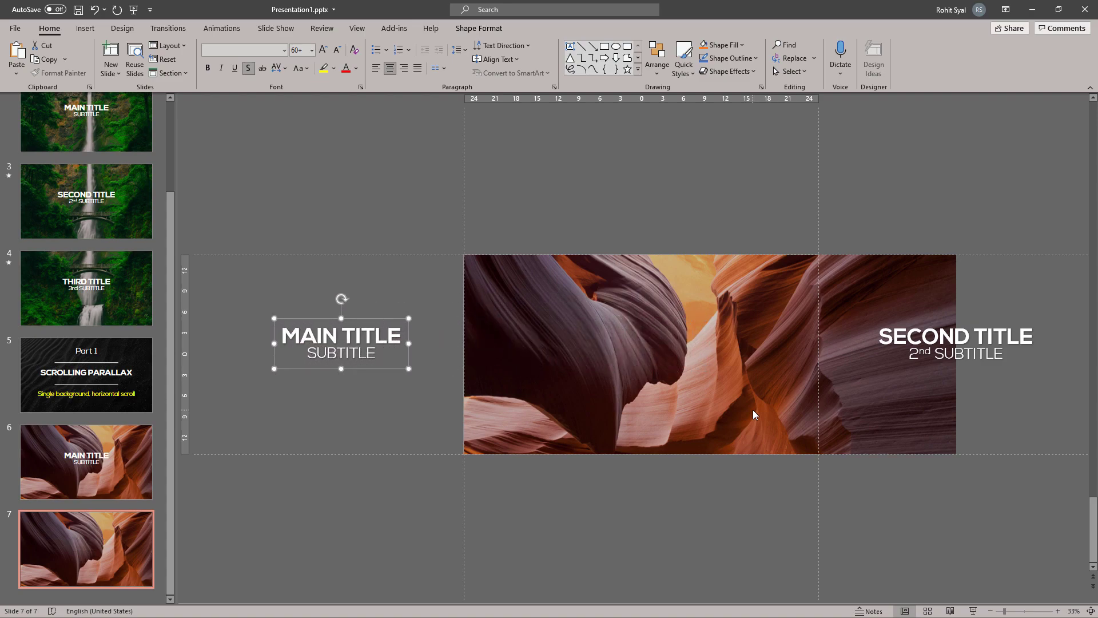
Centre SECOND TITLE horizontally on slide 7 with Align Center
drag(851, 254, 1056, 420)
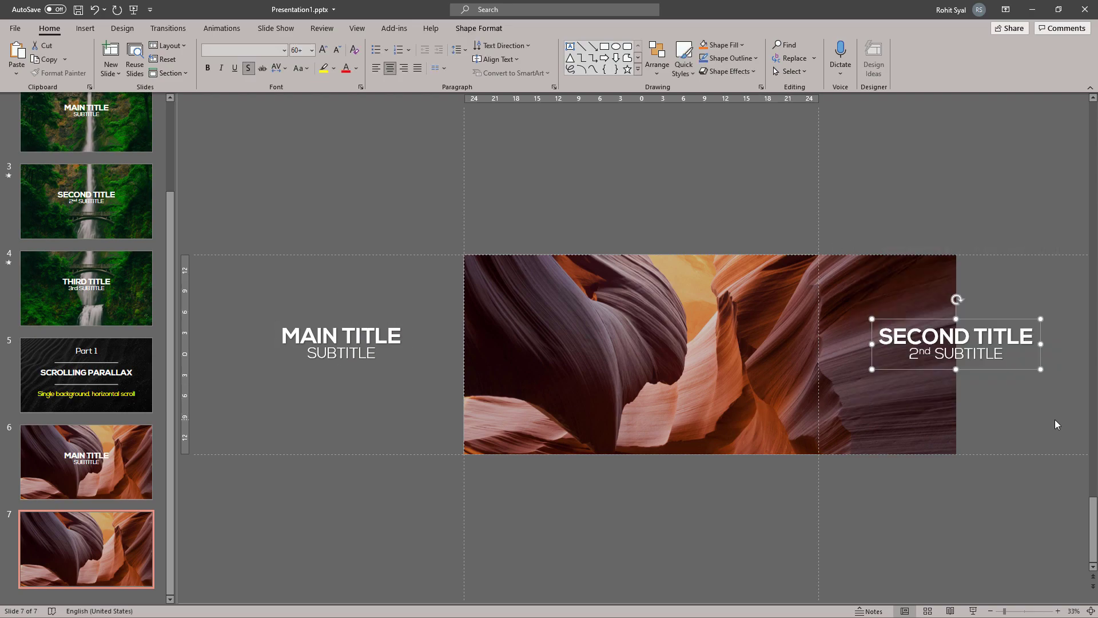
click(657, 60)
mouse_move(689, 259)
click(763, 269)
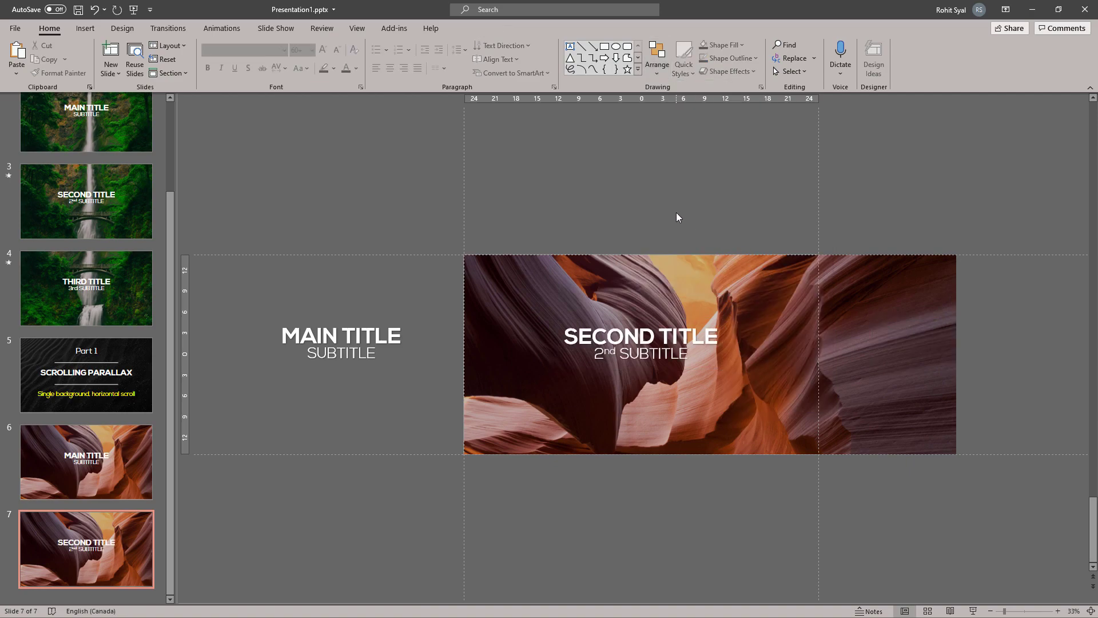
Shift the canyon photo on slide 7 to the left
click(507, 311)
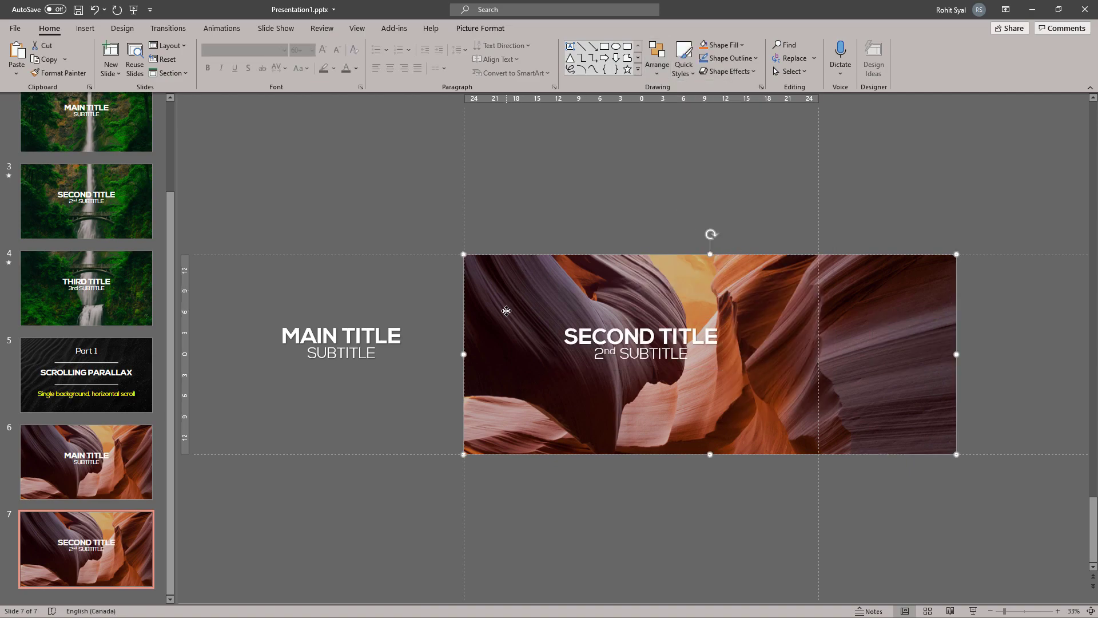
key(Left)
key(Left)
key(Left)
key(Left)
key(Left)
key(Left)
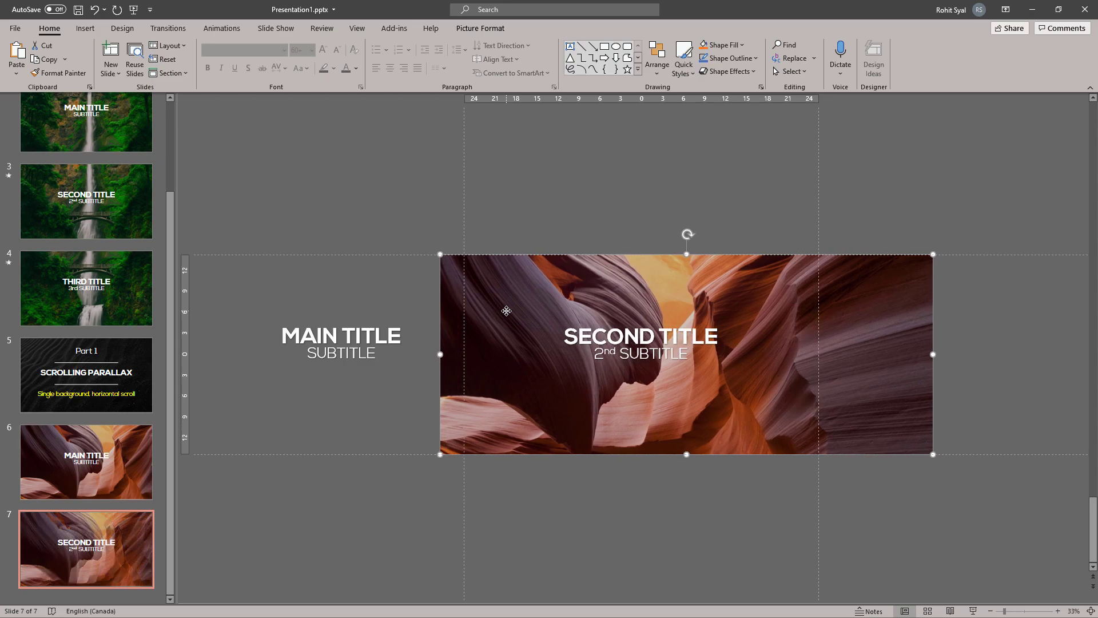
key(Left)
key(Left)
key(Left)
key(Left)
key(Left)
key(Left)
key(Left)
key(Left)
key(Left)
key(Left)
key(Left)
key(Left)
key(Left)
key(Left)
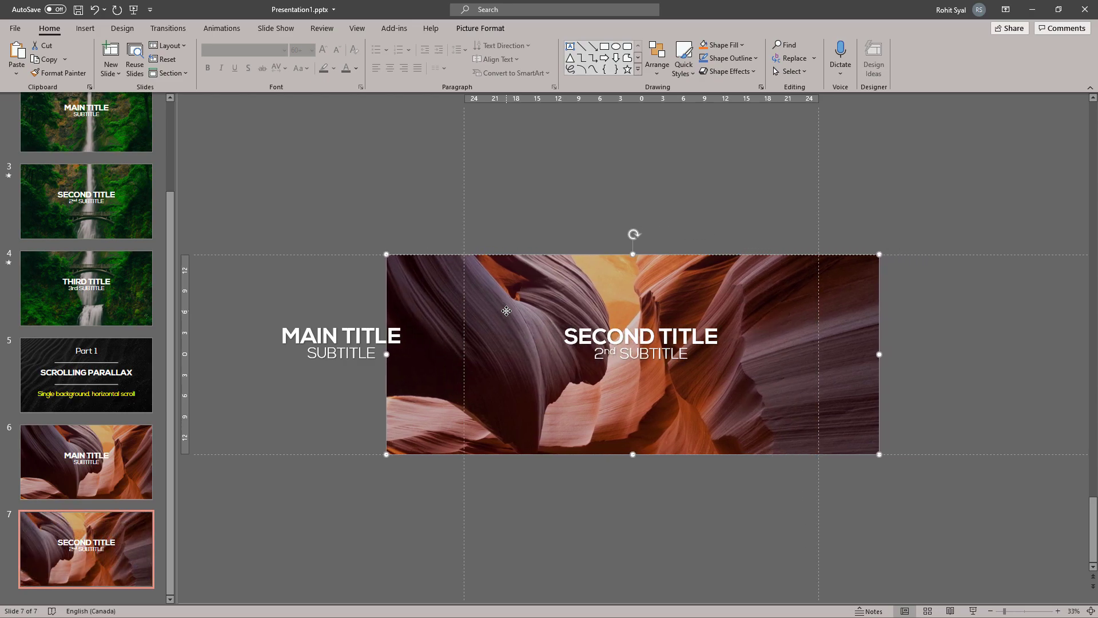
key(Left)
key(Left)
key(Left)
key(Left)
key(Left)
key(Left)
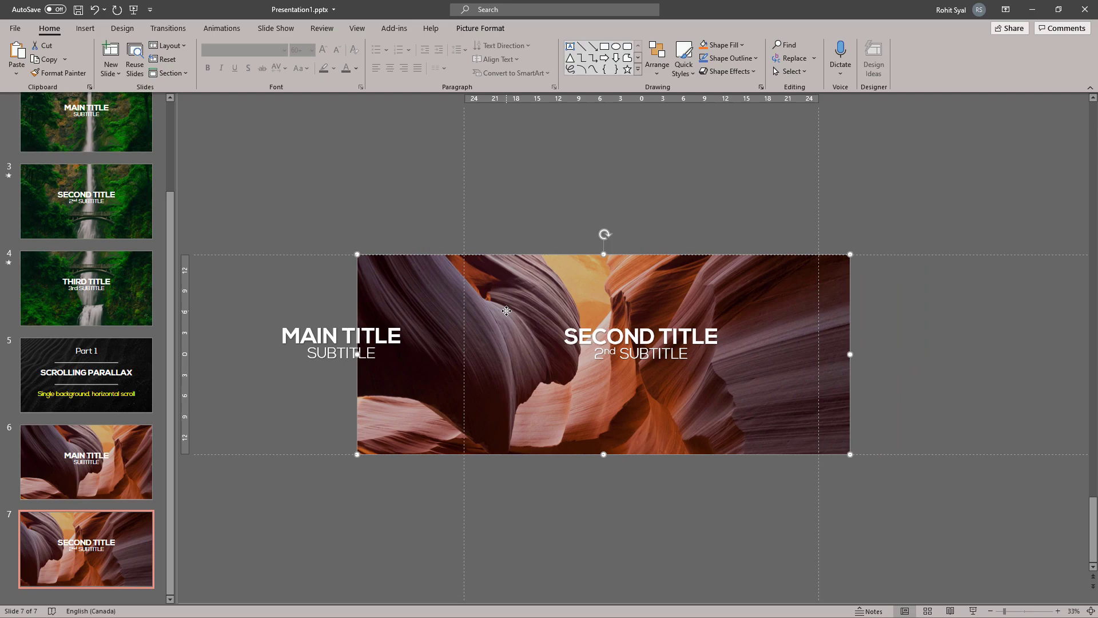
Give slide 7 the Morph transition, then return to slide 6
click(372, 525)
click(168, 29)
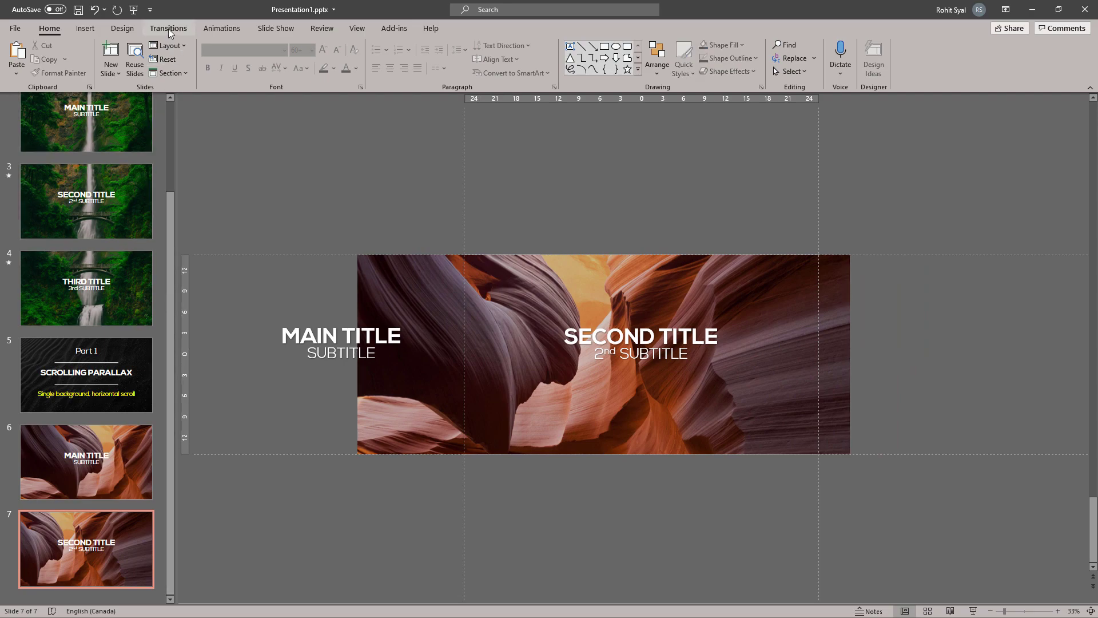
click(119, 61)
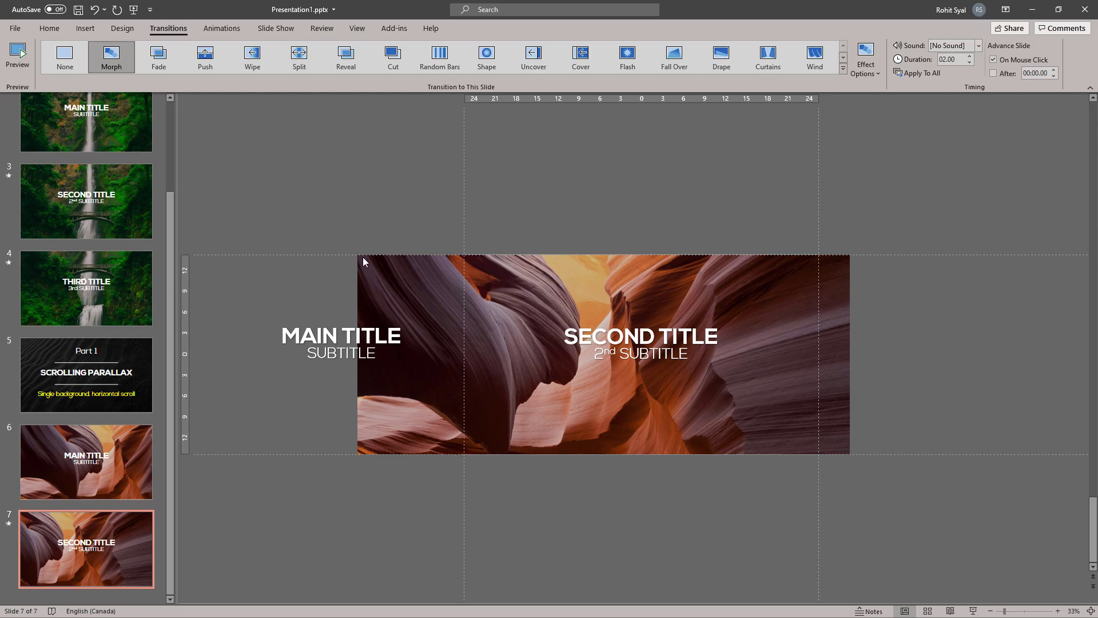
click(59, 484)
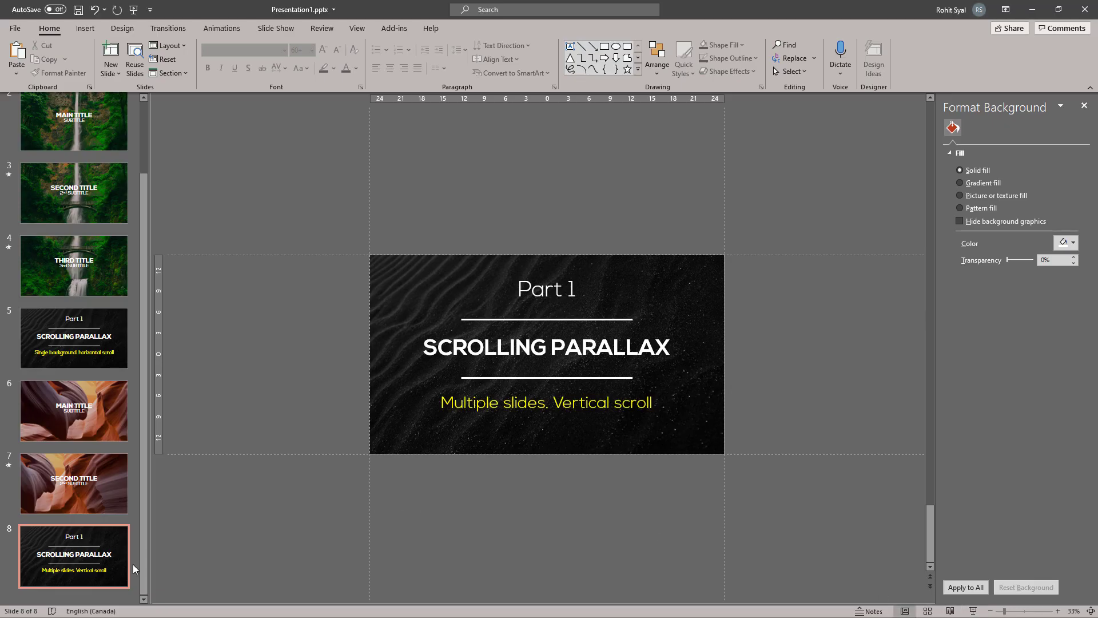
Add three new blank slides after slide 8
click(85, 581)
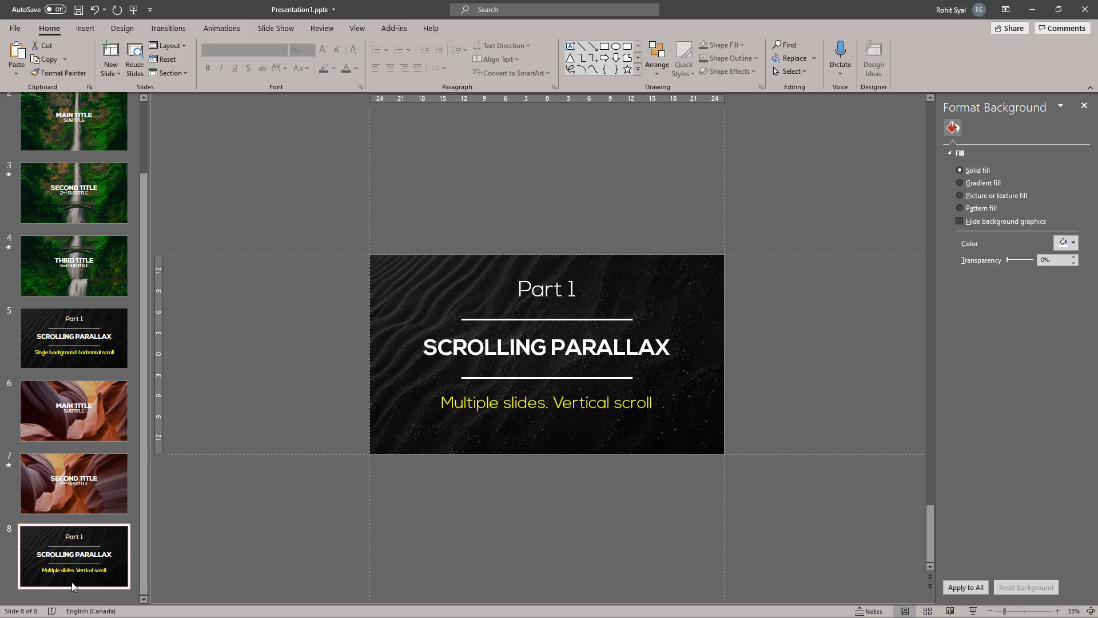
click(71, 593)
right_click(72, 594)
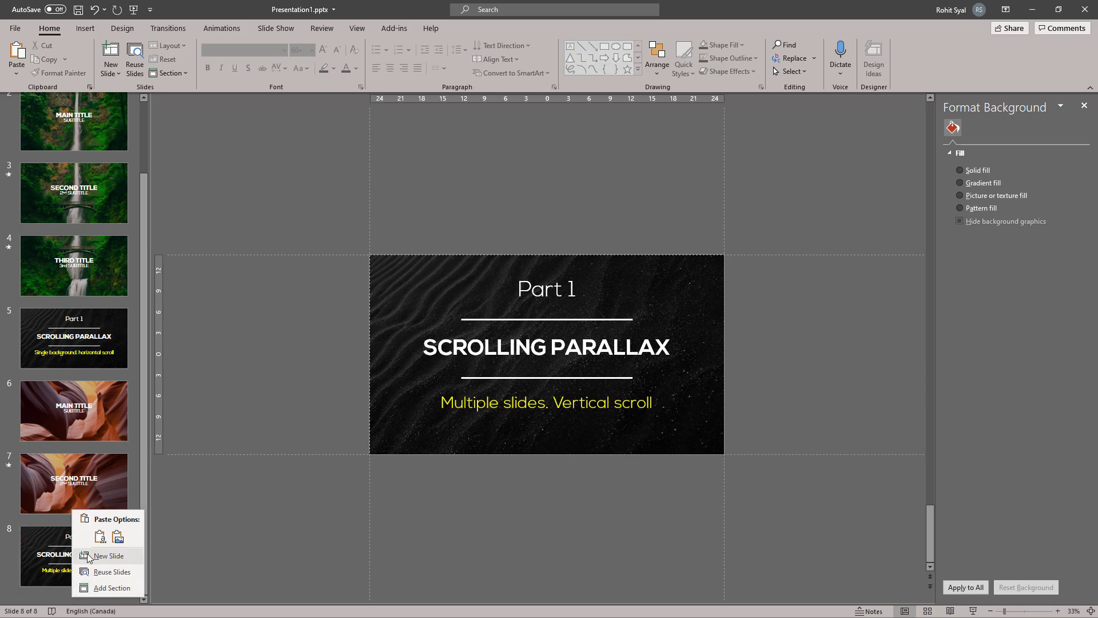
click(89, 558)
right_click(95, 555)
click(122, 392)
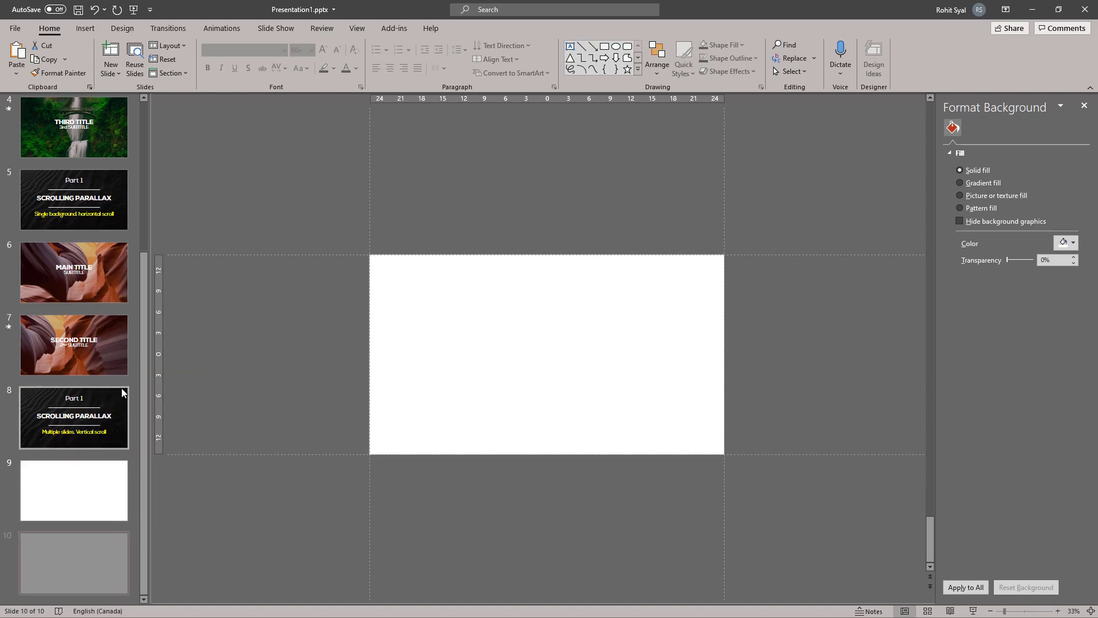
right_click(91, 484)
click(142, 287)
Select new slide 9 and copy the fjord reflection photo from the photo folder
click(85, 482)
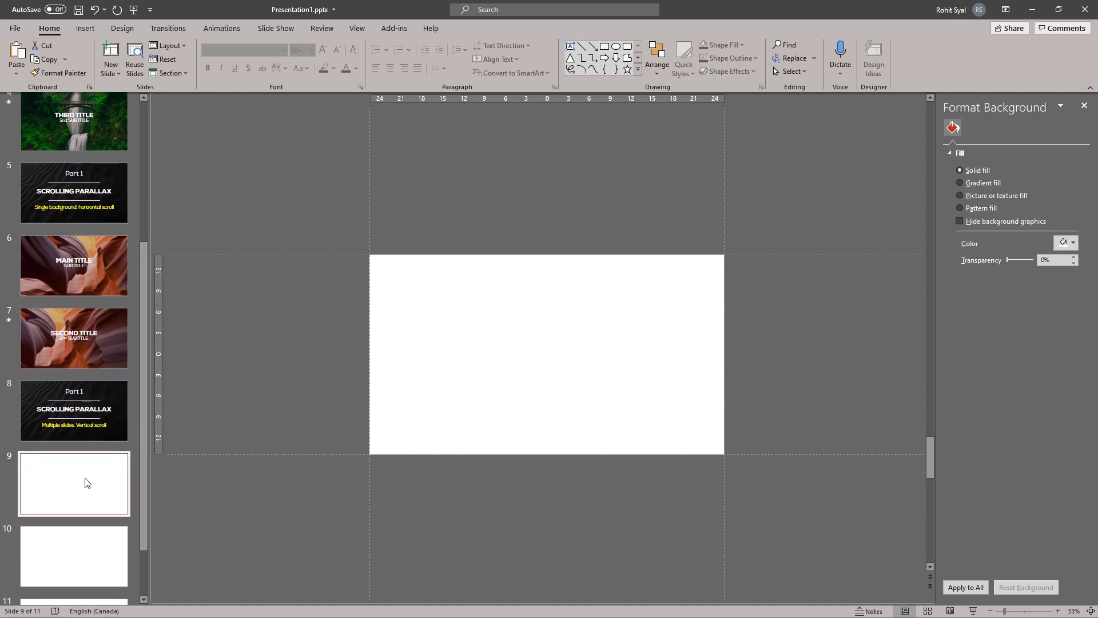
scroll(85, 482, down, 1)
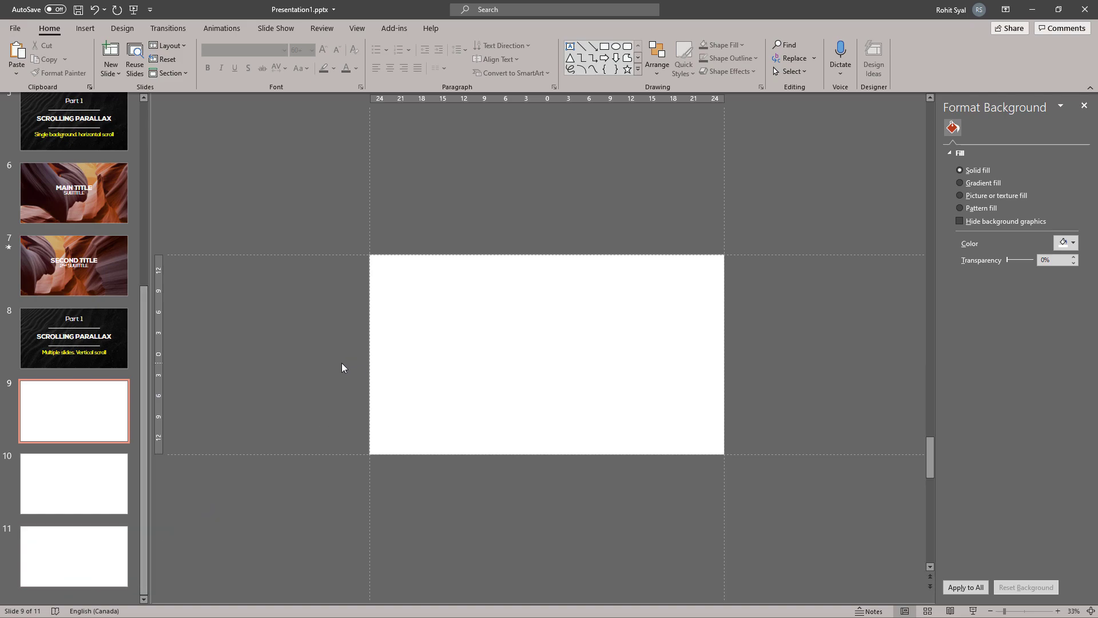
key(alt+Tab)
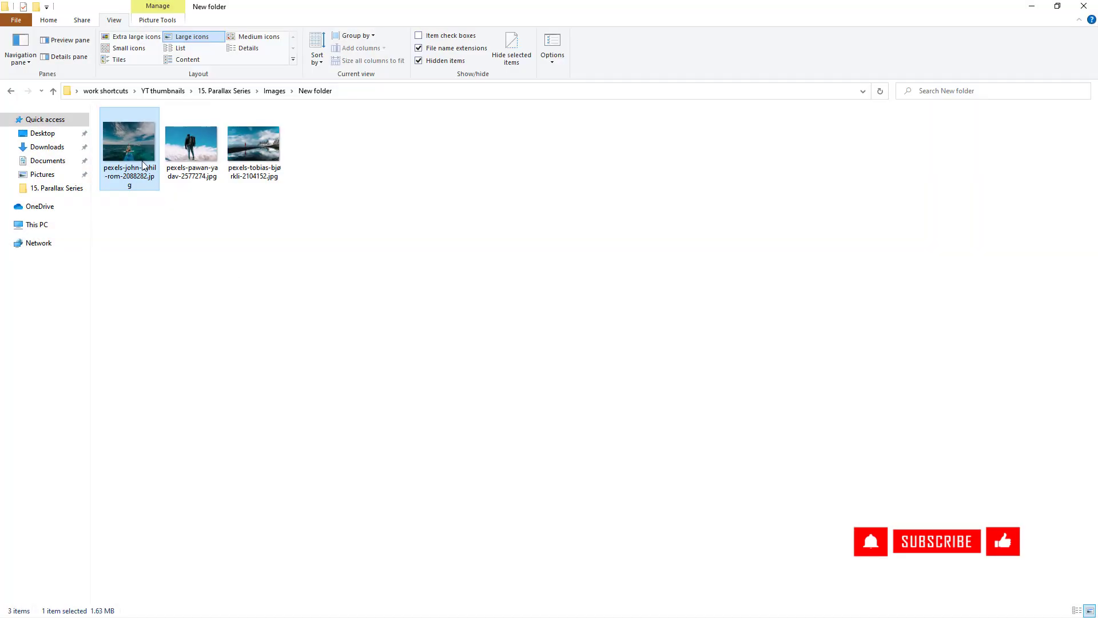
key(Right)
key(Right)
key(alt+Tab)
Paste the fjord, hiker and sea photos onto slides 9, 10 and 11 respectively
key(ctrl+v)
key(Page_Down)
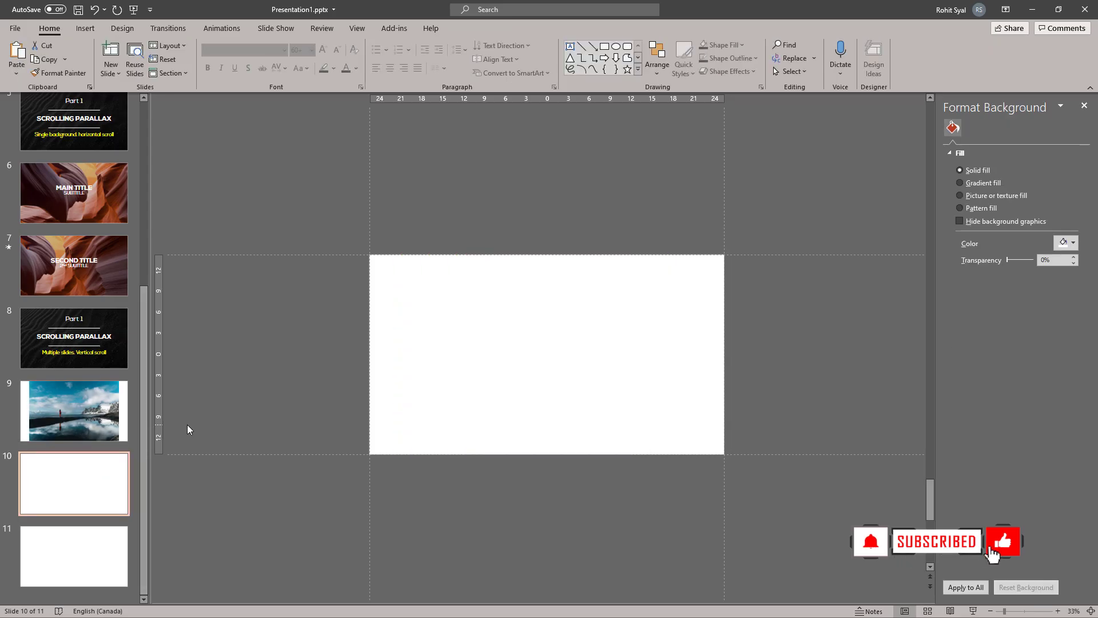
key(alt+Tab)
key(alt+Tab)
key(ctrl+v)
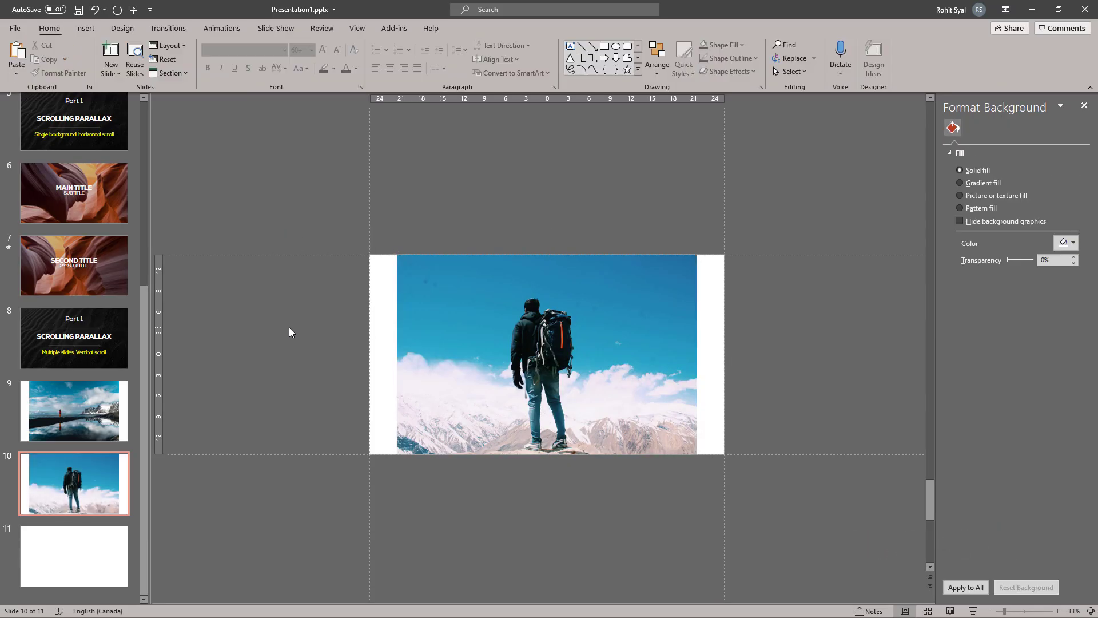
key(alt+Tab)
click(118, 151)
key(ctrl+c)
key(alt+Tab)
key(Page_Down)
key(ctrl+v)
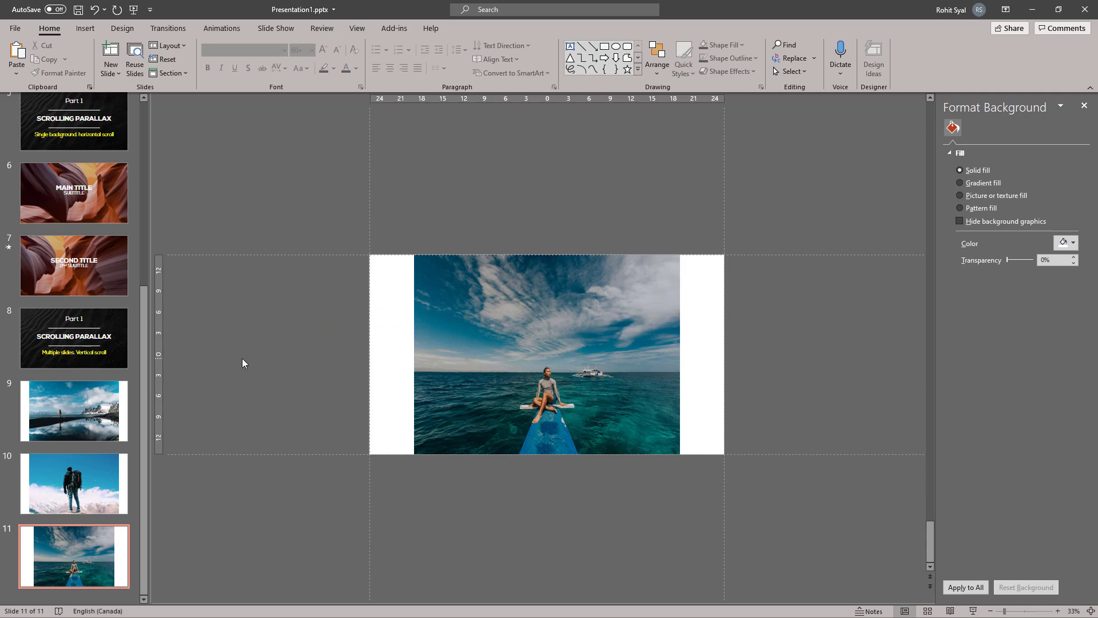
click(74, 411)
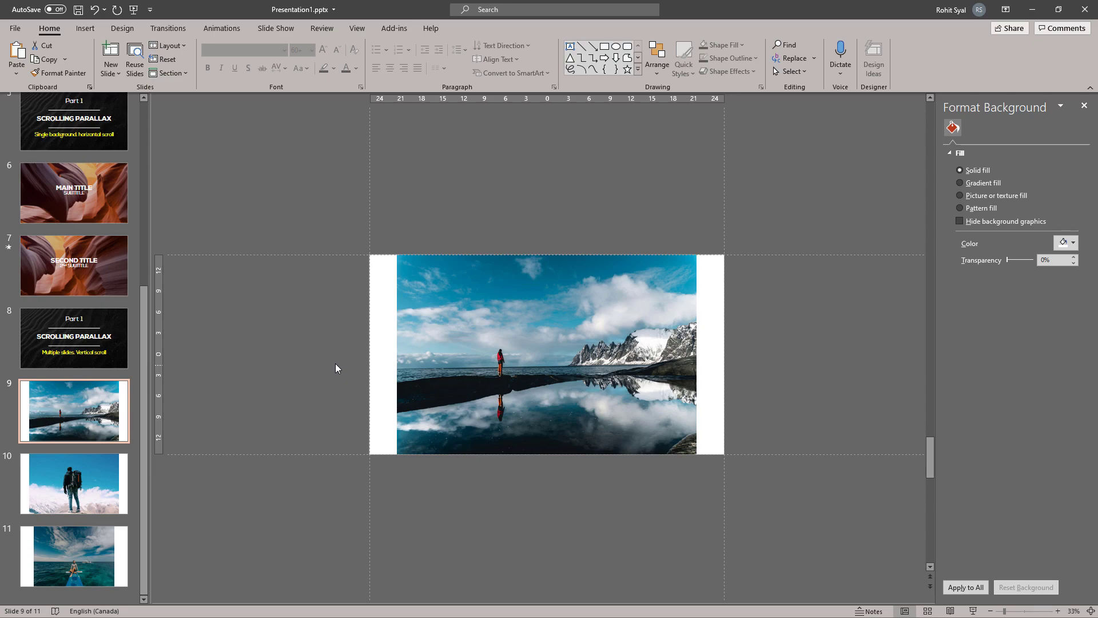
Crop the fjord photo on slide 9 to 16:9 and enlarge it to fill the slide
ctrl+scroll(324, 352, up, 2)
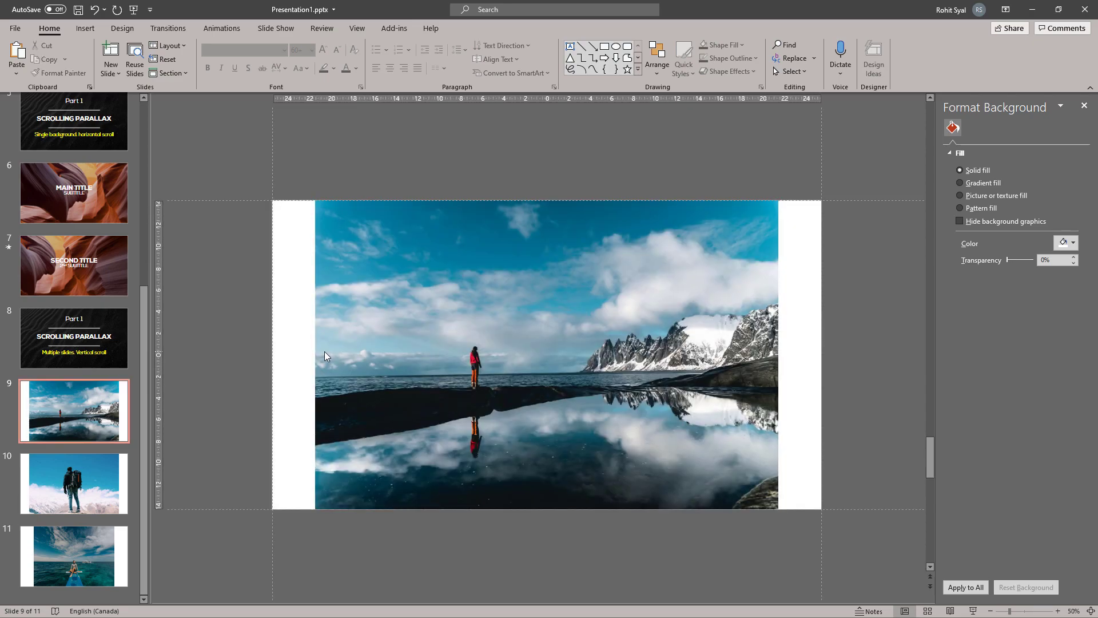
click(449, 326)
double_click(450, 326)
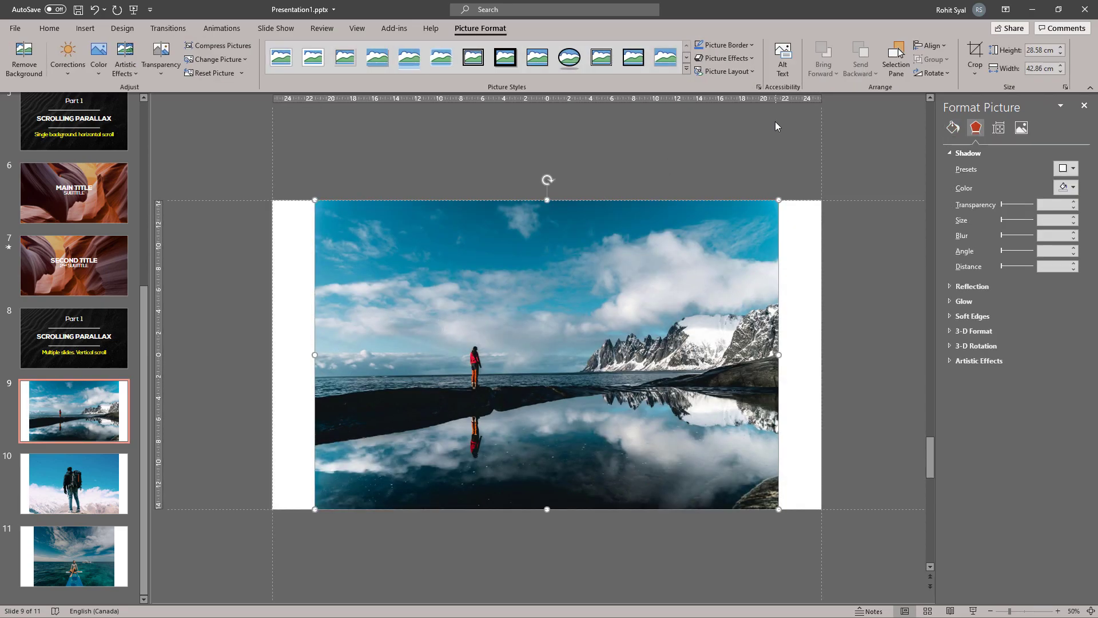
click(973, 74)
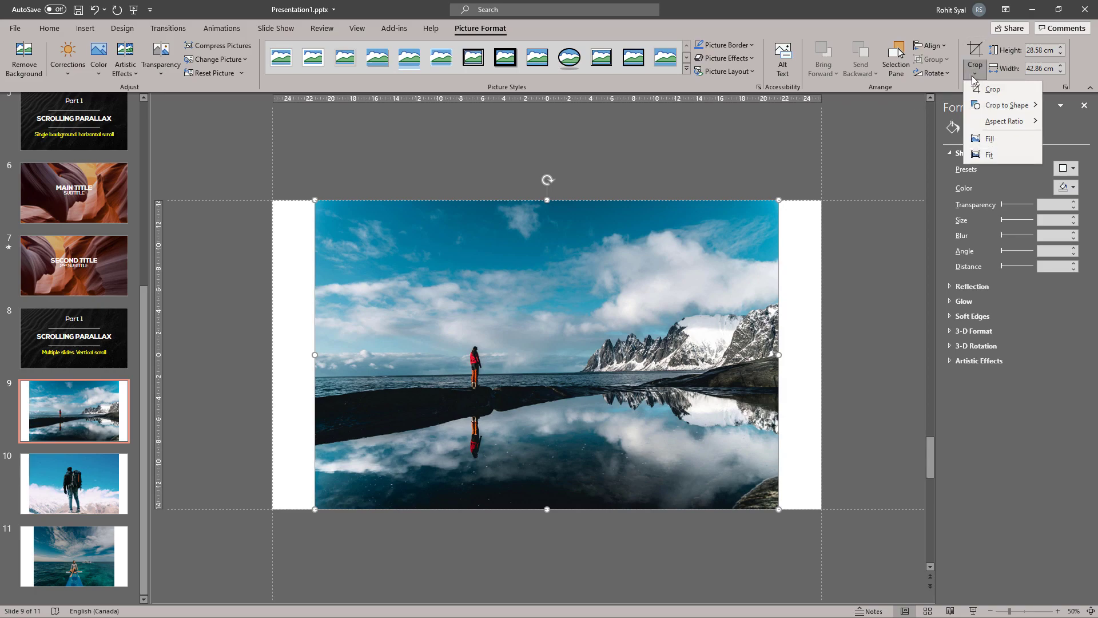
mouse_move(1001, 121)
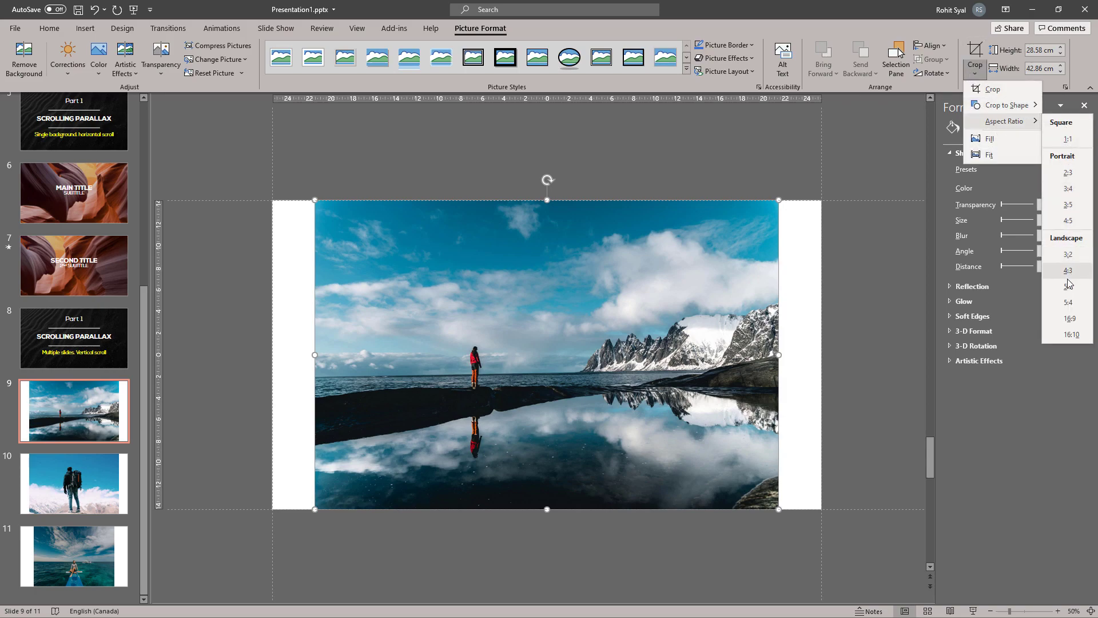
click(1070, 318)
click(862, 291)
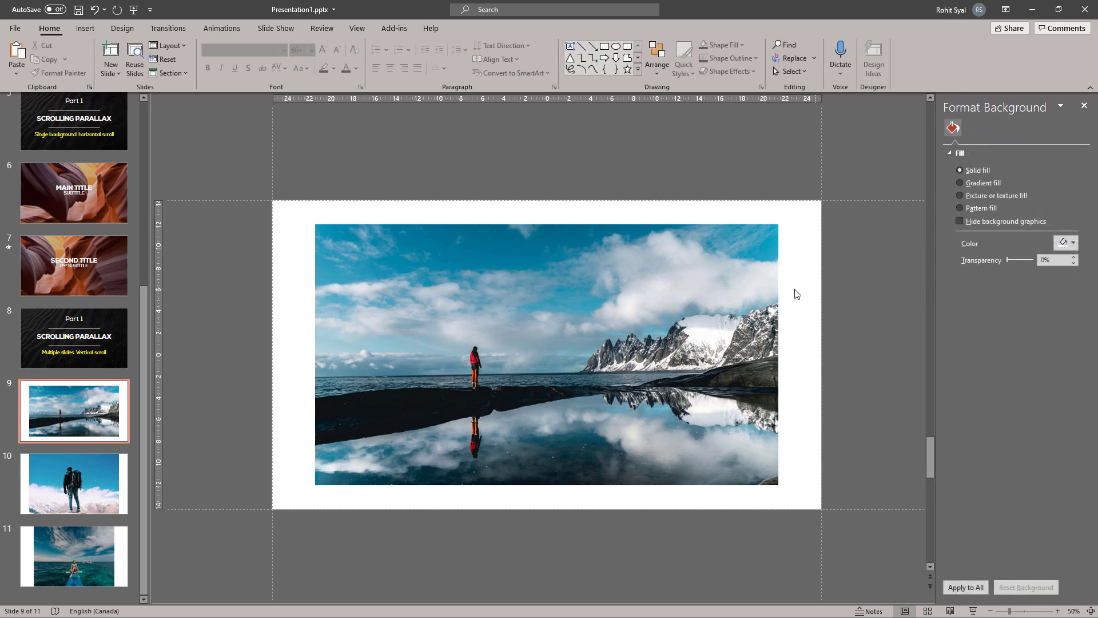
click(687, 295)
drag(315, 225, 274, 210)
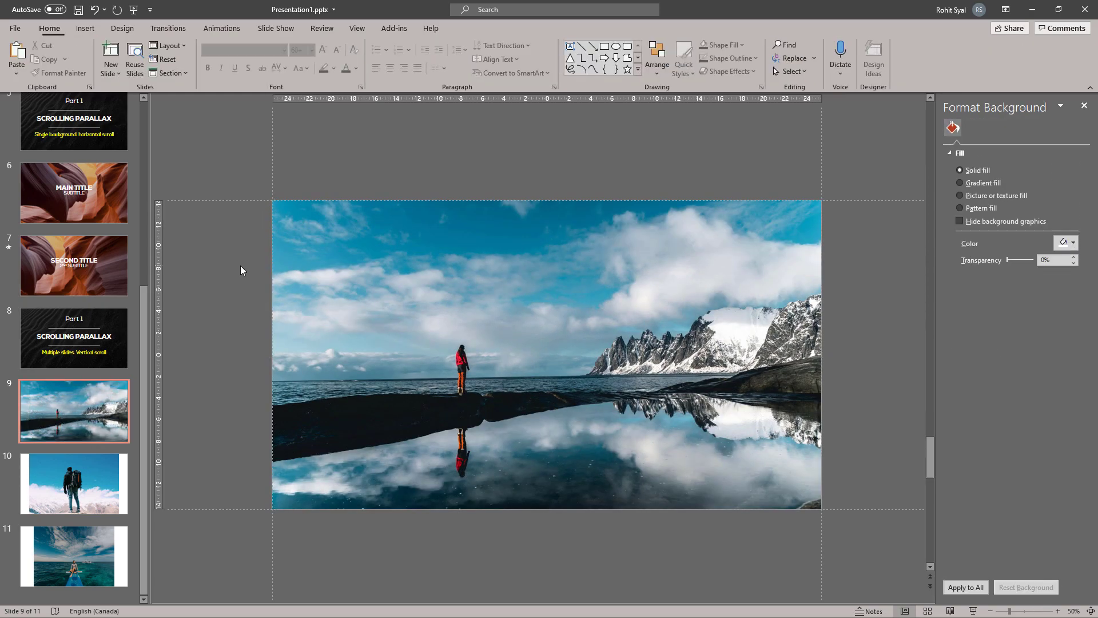
Crop the hiker photo on slide 10 to a 16:9 aspect ratio
scroll(241, 270, down, 1)
click(443, 269)
click(974, 69)
mouse_move(1007, 121)
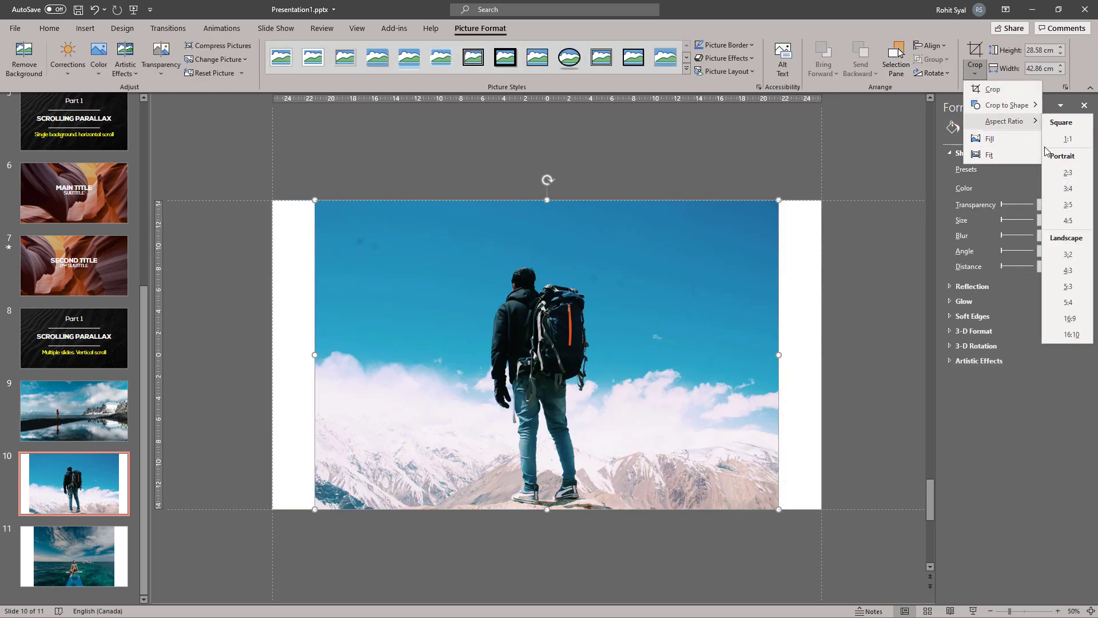
click(1069, 319)
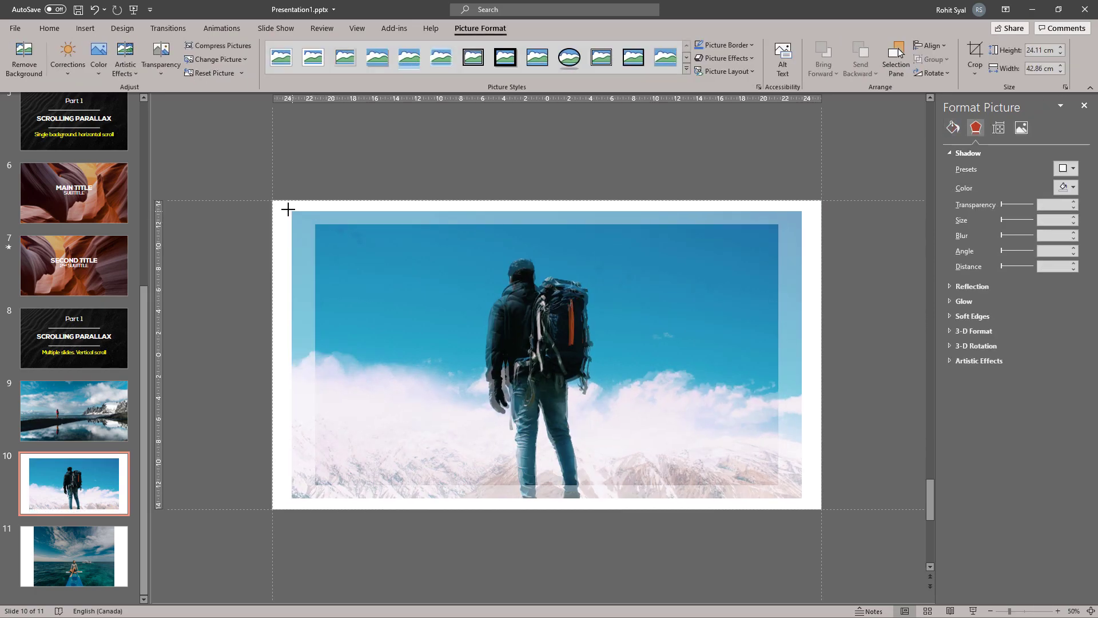
click(224, 159)
Crop the sea photo on slide 11 to 16:9 and stretch it over the whole slide
click(98, 537)
click(438, 391)
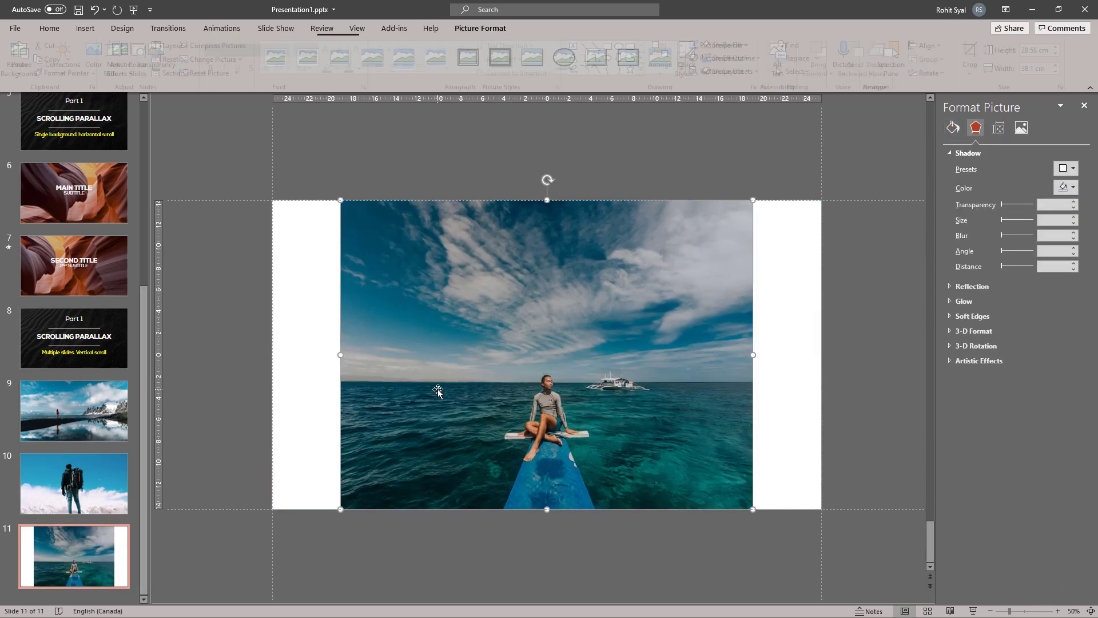
click(975, 69)
mouse_move(1007, 122)
click(1069, 319)
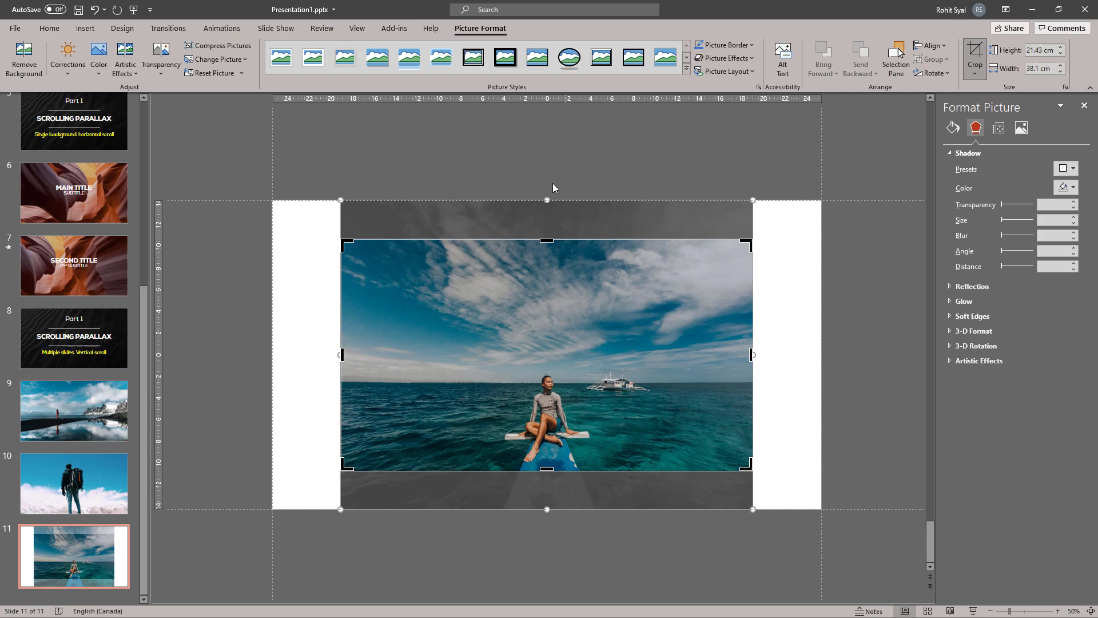
click(553, 188)
click(340, 240)
drag(340, 240, 265, 227)
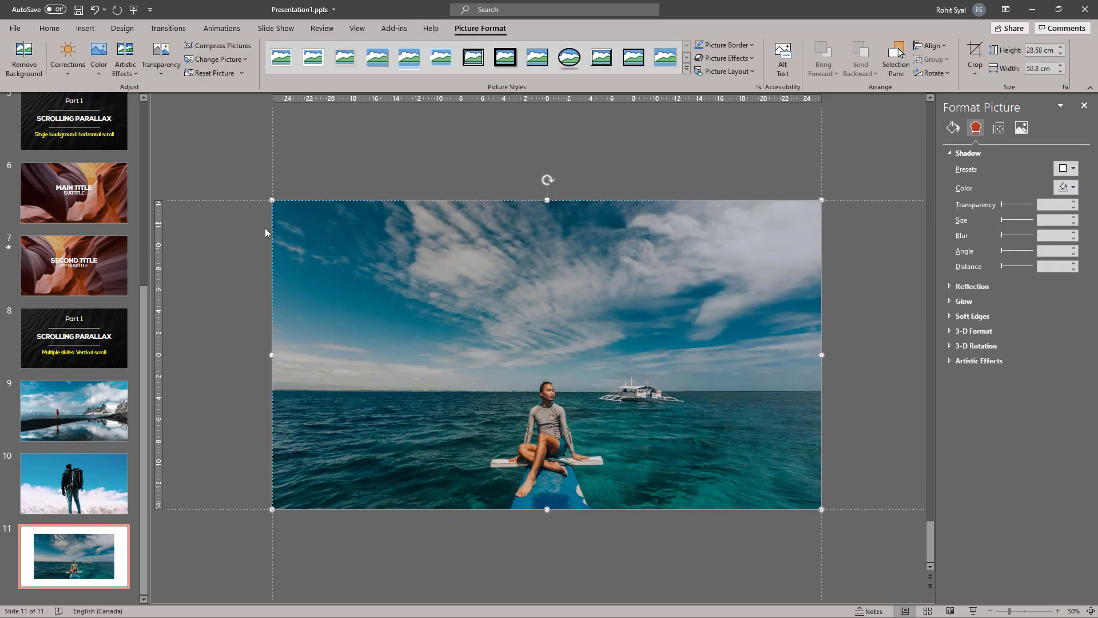
click(232, 276)
Clear the selection on slide 11
click(92, 422)
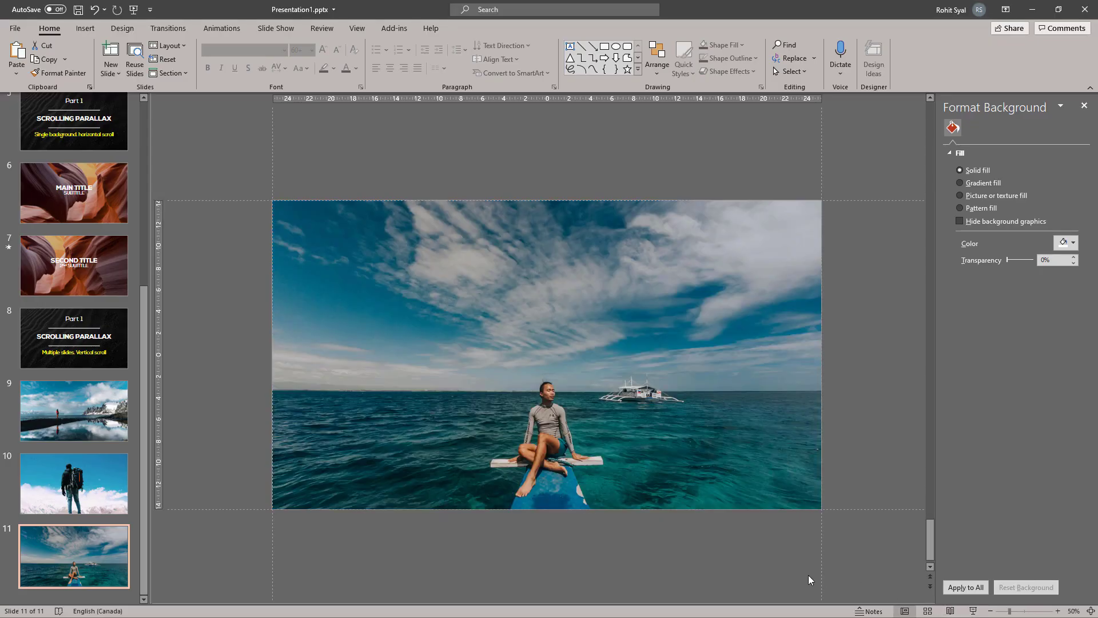
Copy the MAIN TITLE box from slide 2 onto slide 9
click(90, 415)
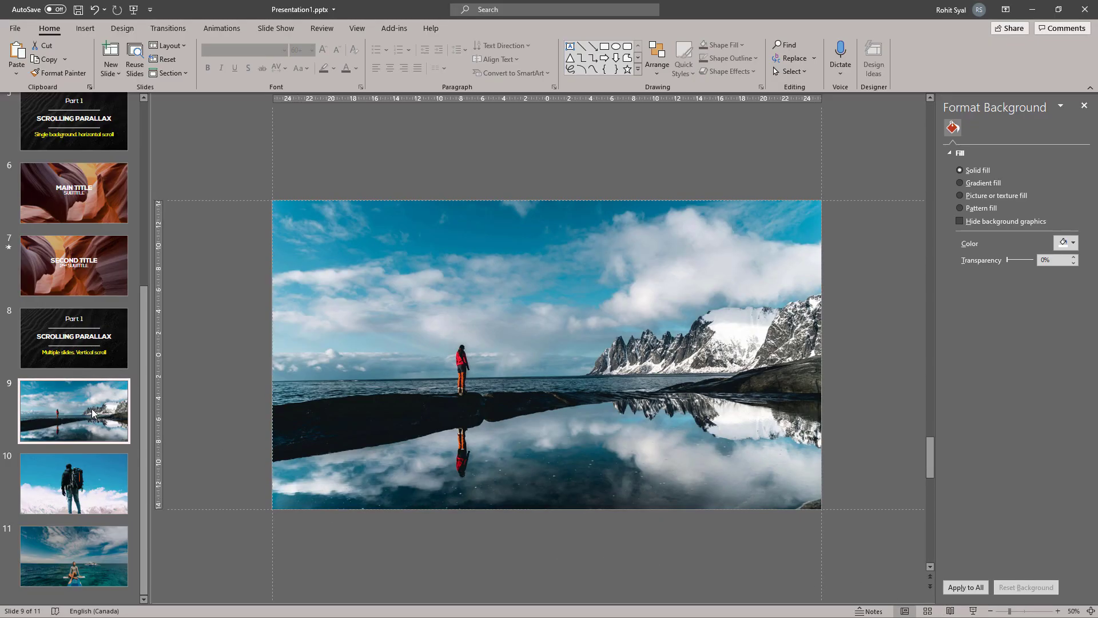
scroll(91, 408, up, 5)
click(75, 205)
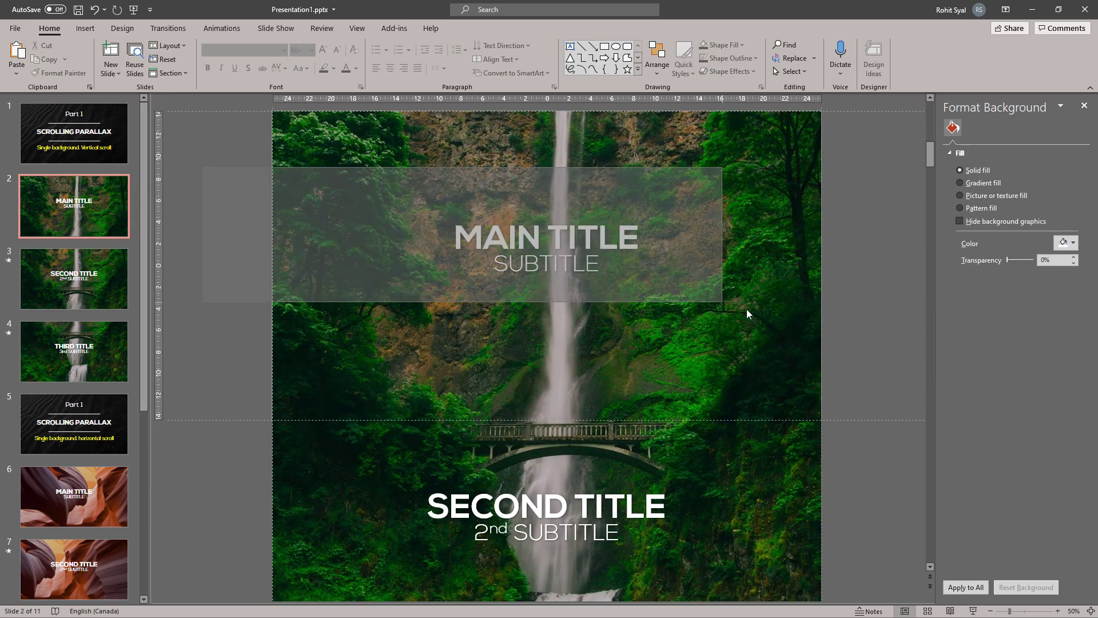
drag(747, 313, 747, 314)
key(ctrl+c)
scroll(82, 420, down, 5)
click(81, 419)
key(ctrl+v)
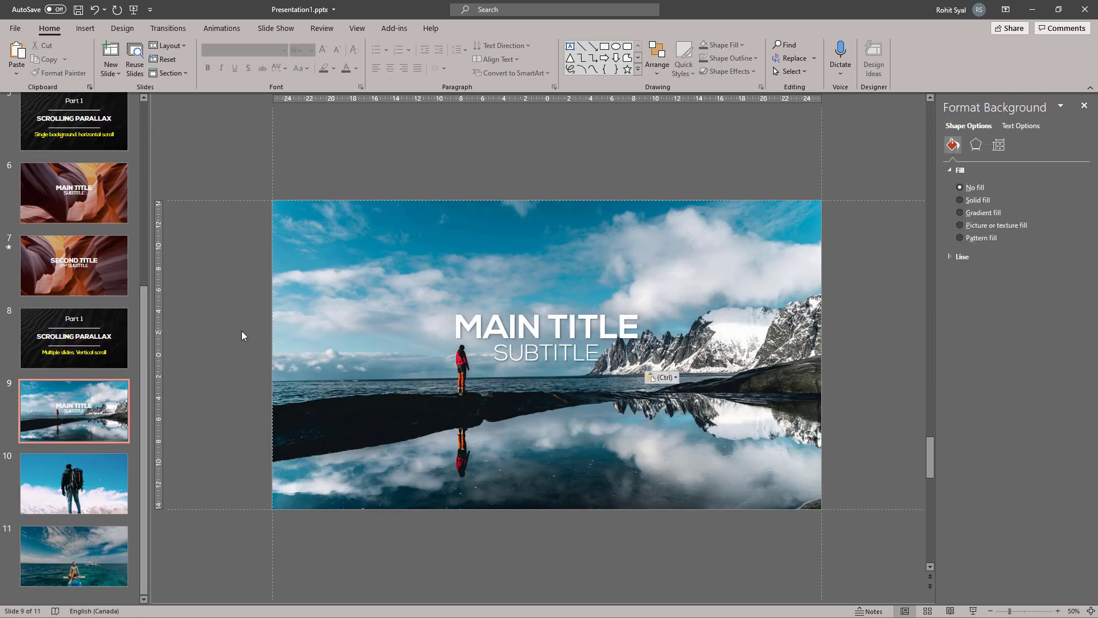
Copy the SECOND TITLE box from slide 3 onto slide 10
scroll(82, 241, up, 3)
click(74, 174)
drag(223, 259, 686, 389)
scroll(85, 443, down, 3)
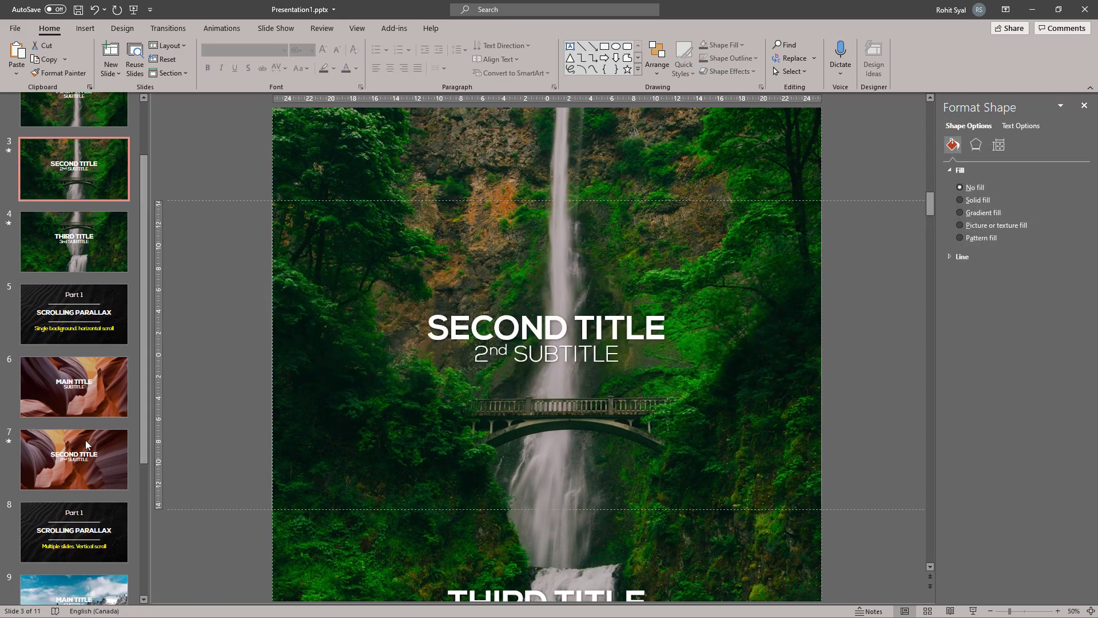
scroll(84, 440, down, 3)
click(80, 481)
key(ctrl+v)
click(221, 356)
Copy the THIRD TITLE box from slide 4 onto slide 11
scroll(91, 269, up, 3)
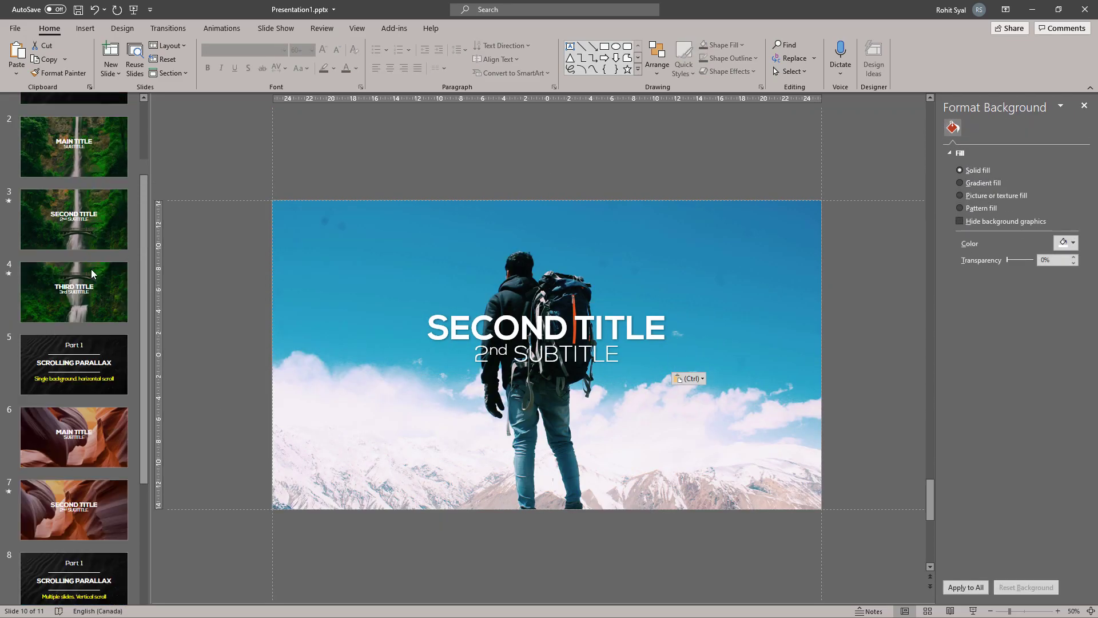
click(91, 269)
drag(233, 299, 747, 421)
scroll(78, 409, down, 3)
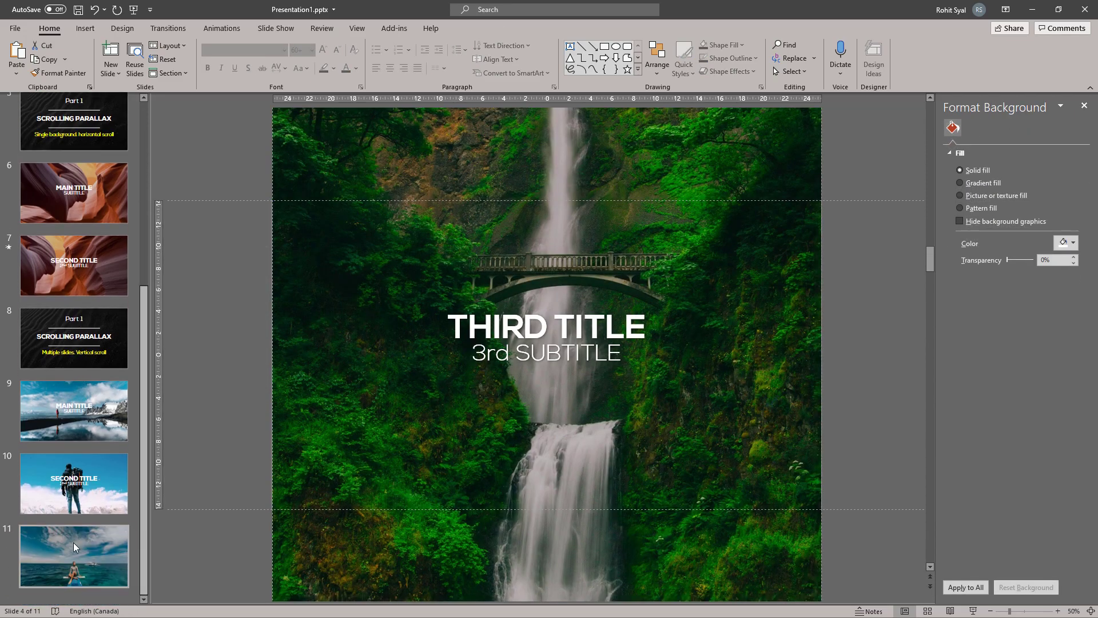
click(74, 543)
key(ctrl+v)
click(250, 358)
Review slides 9, 10 and 11, ending on the MAIN TITLE slide 9
click(75, 420)
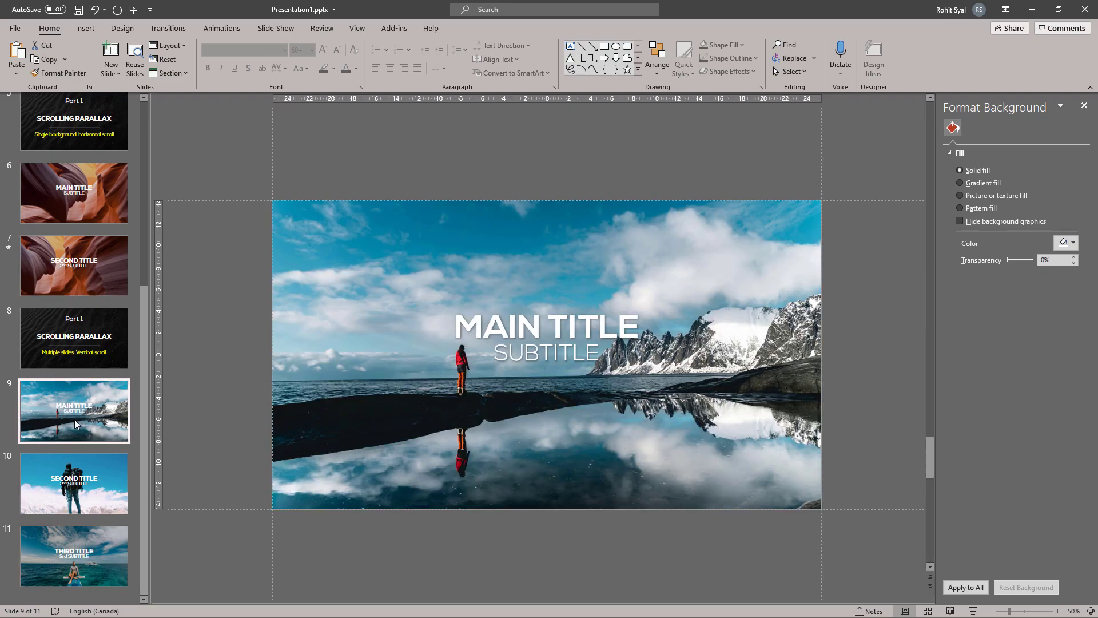
click(74, 469)
click(80, 560)
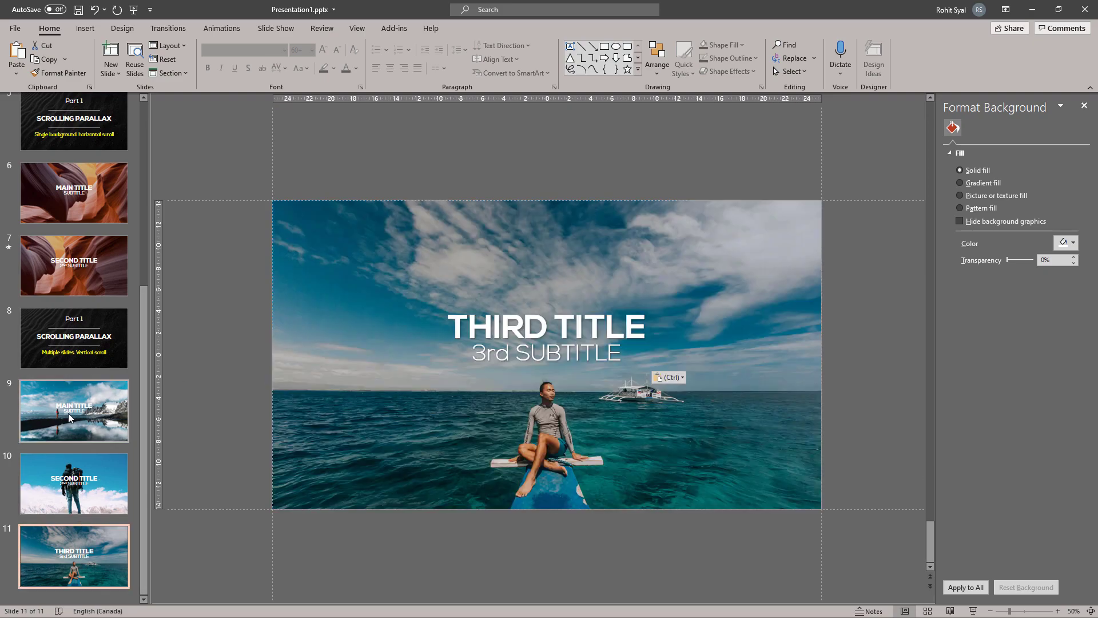
click(67, 413)
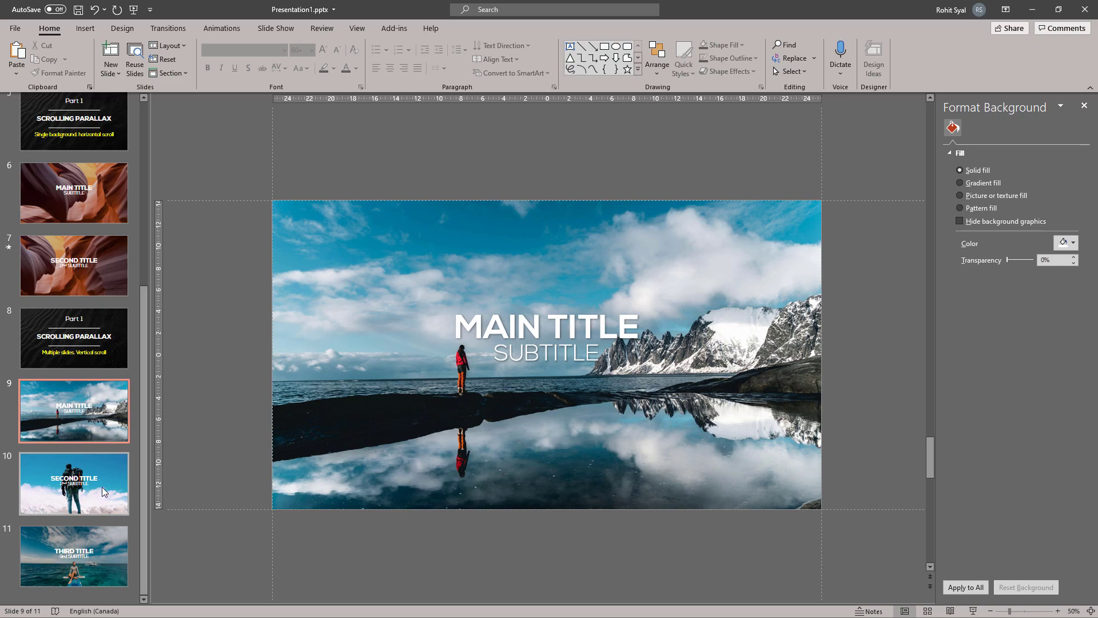
Give the hiker photo on slide 10 an Offset: Top shadow: 108% size, 77 pt blur, 68% transparency
click(117, 503)
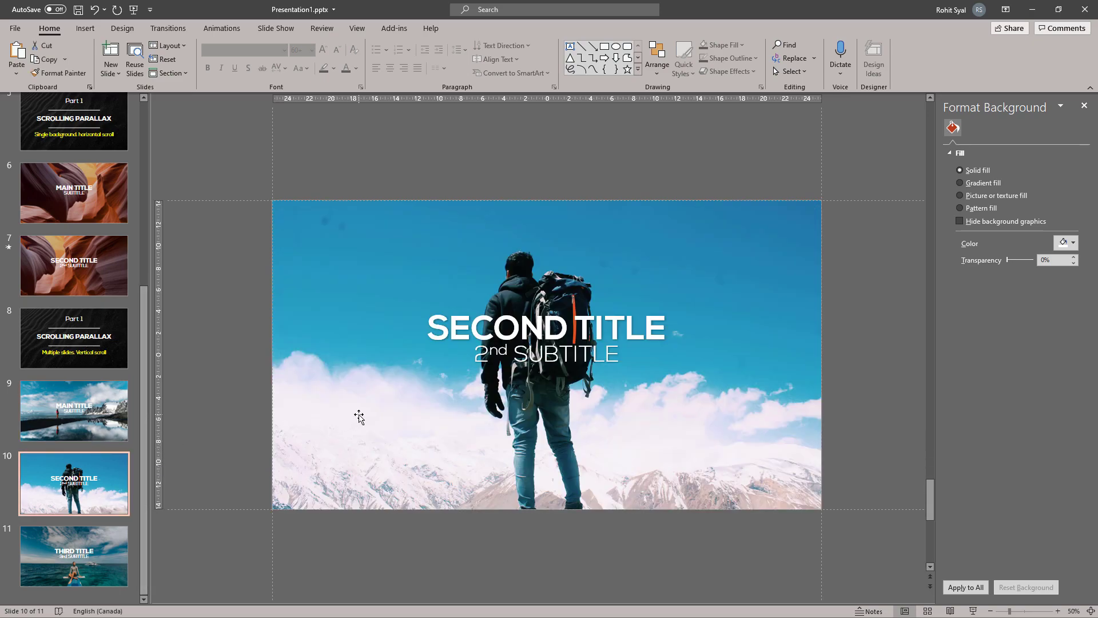
click(360, 394)
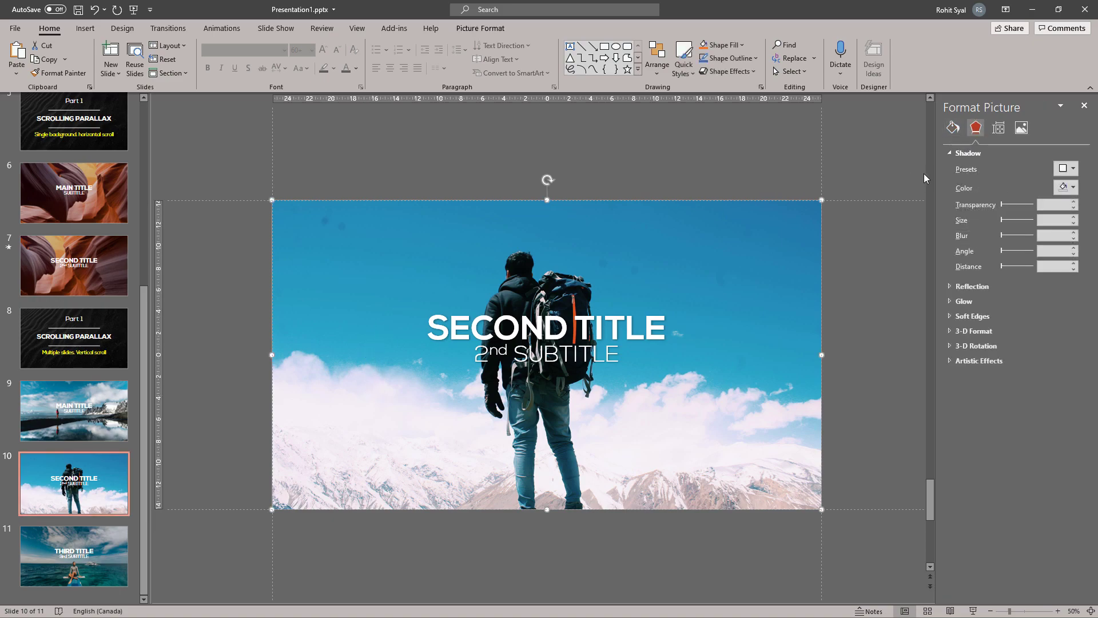
click(1067, 168)
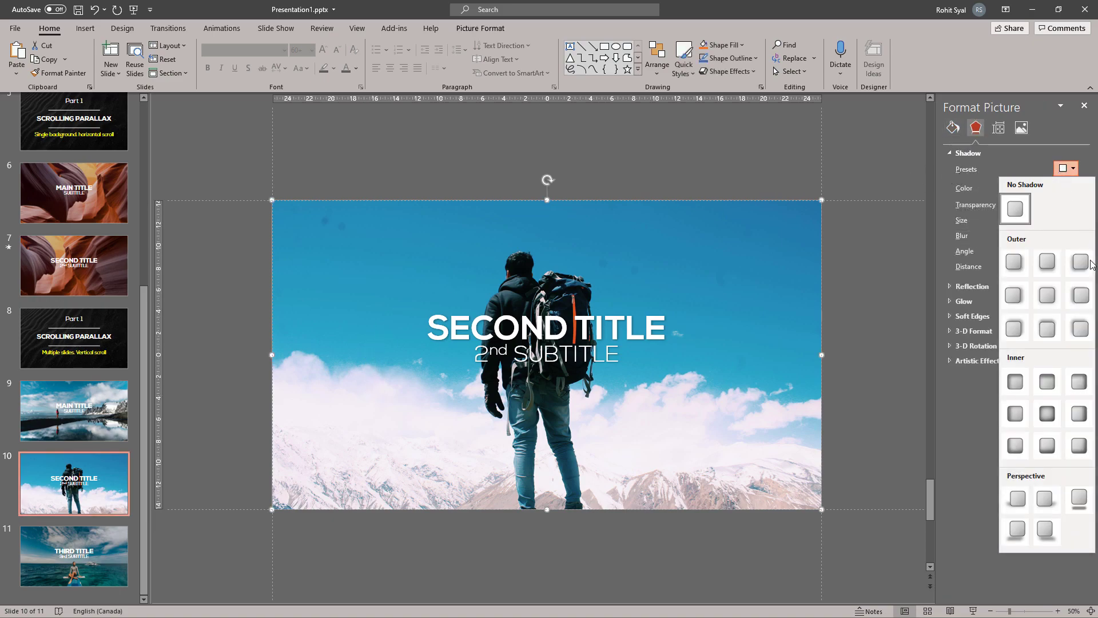
click(1053, 331)
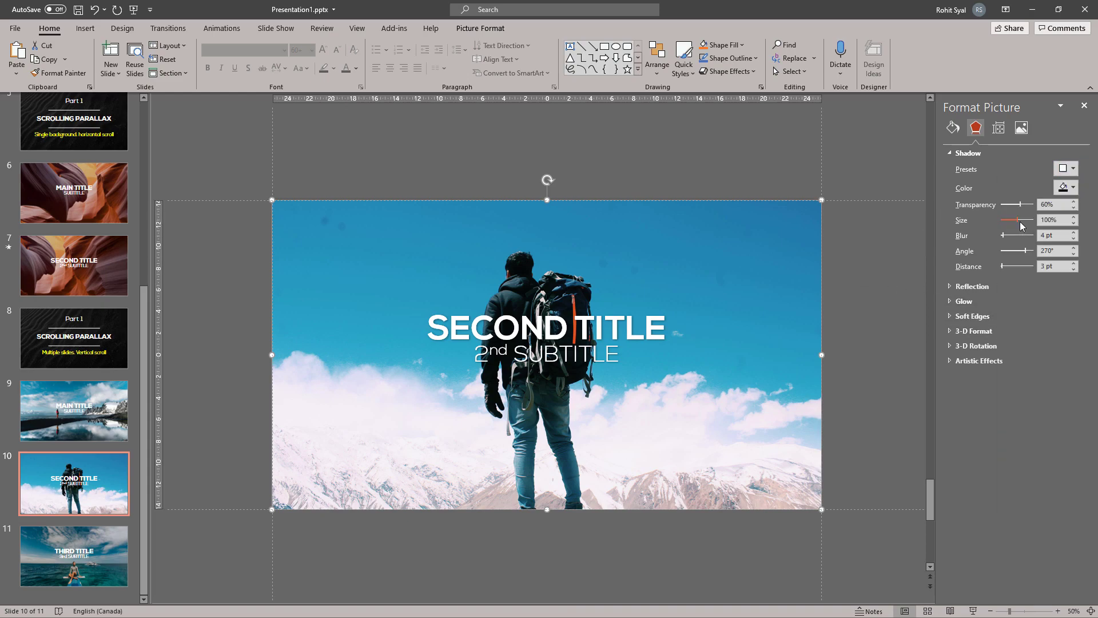
drag(1020, 220, 1021, 221)
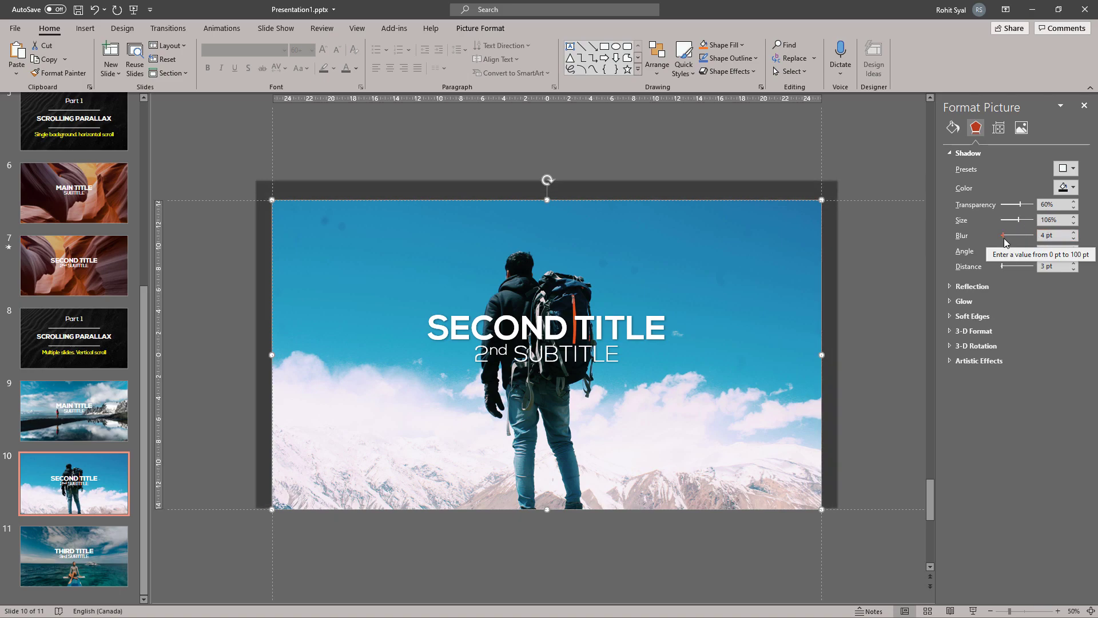
drag(1005, 238, 1016, 237)
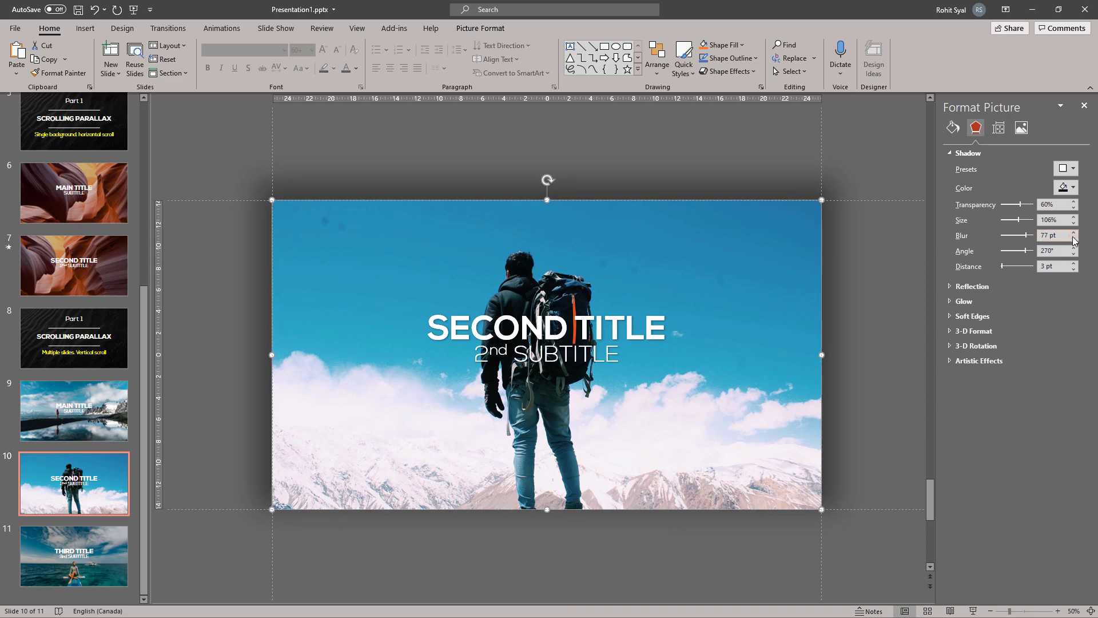
drag(1021, 207, 1023, 208)
click(876, 234)
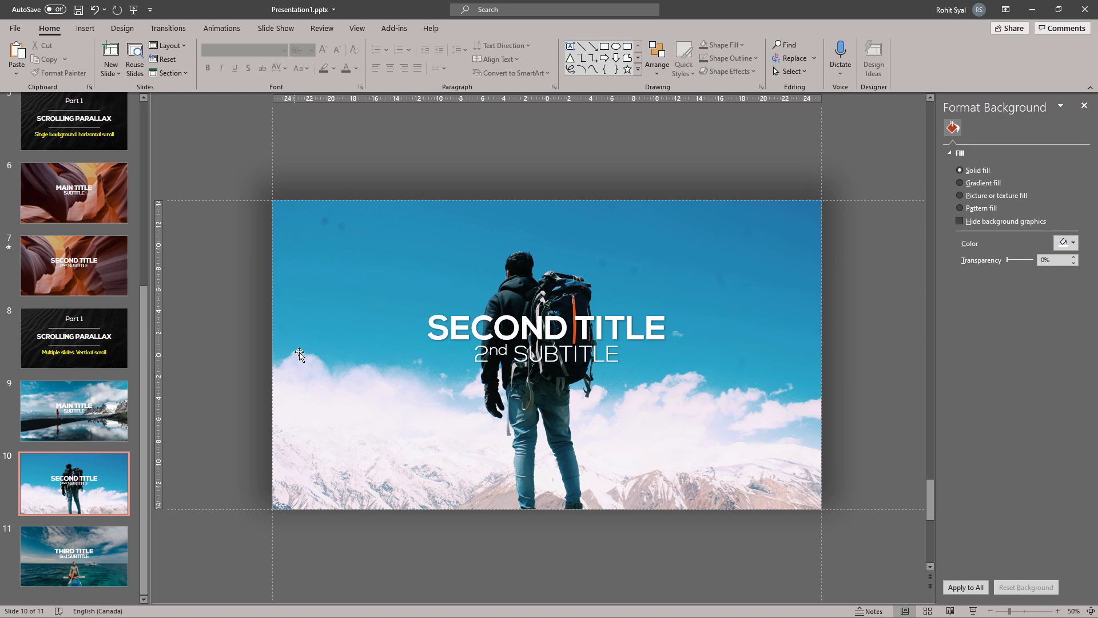
click(319, 269)
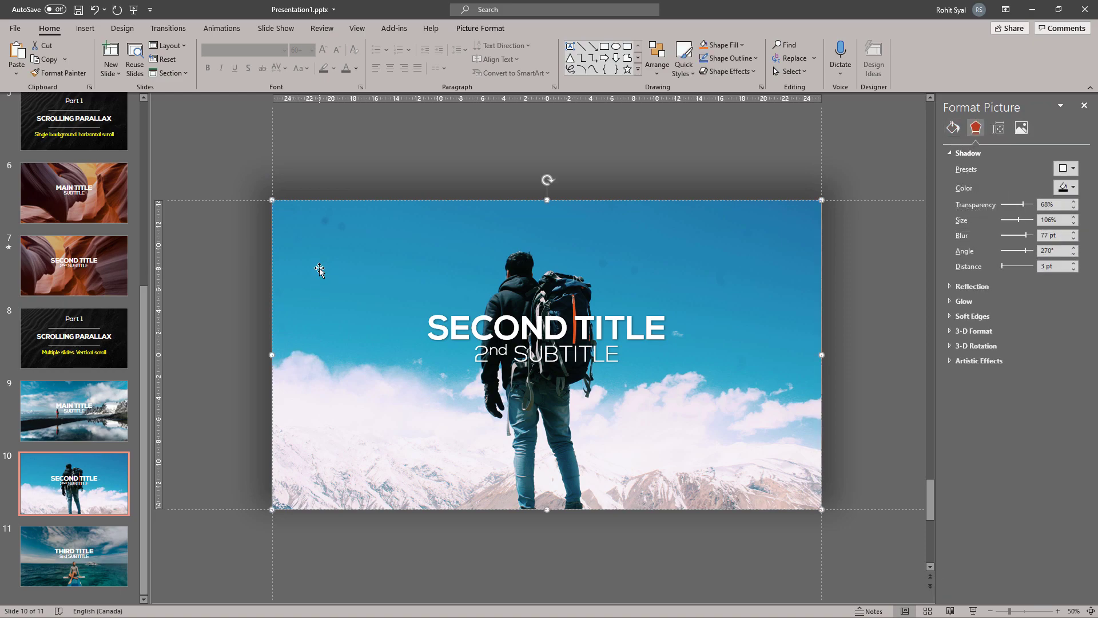
Copy the hiker photo's soft shadow from slide 10 onto slide 11's sea photo with Format Painter
click(52, 74)
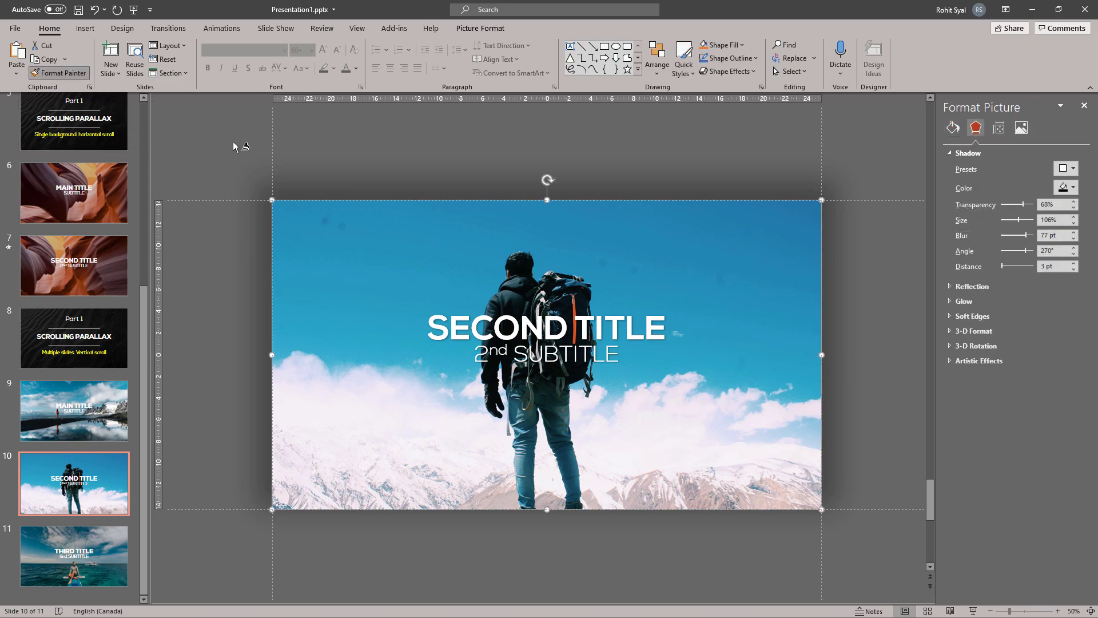
key(Page_Down)
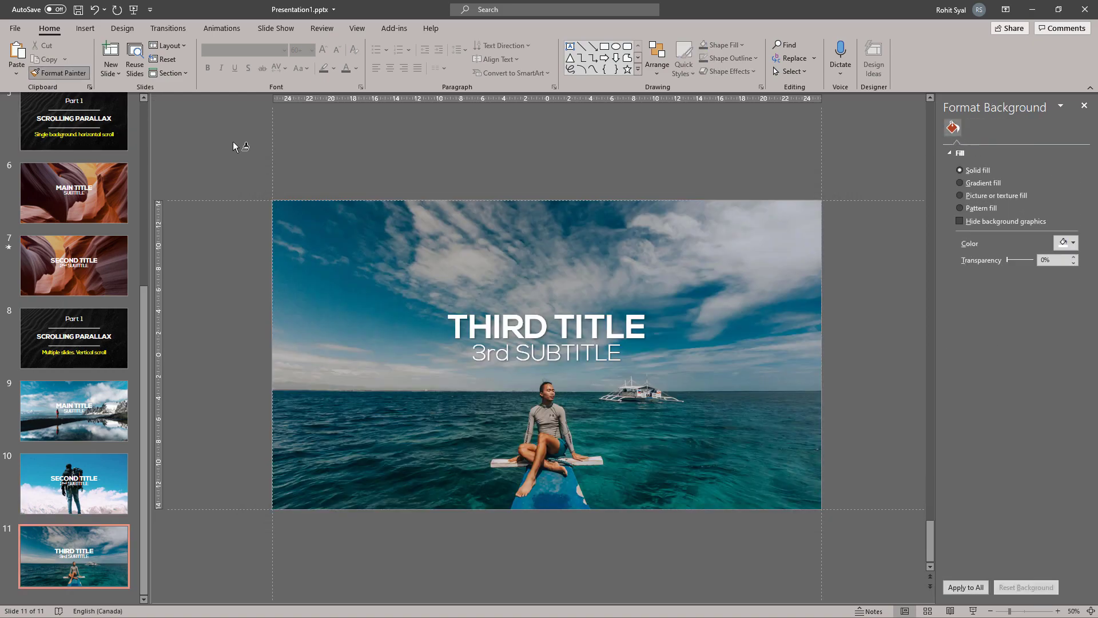
click(346, 277)
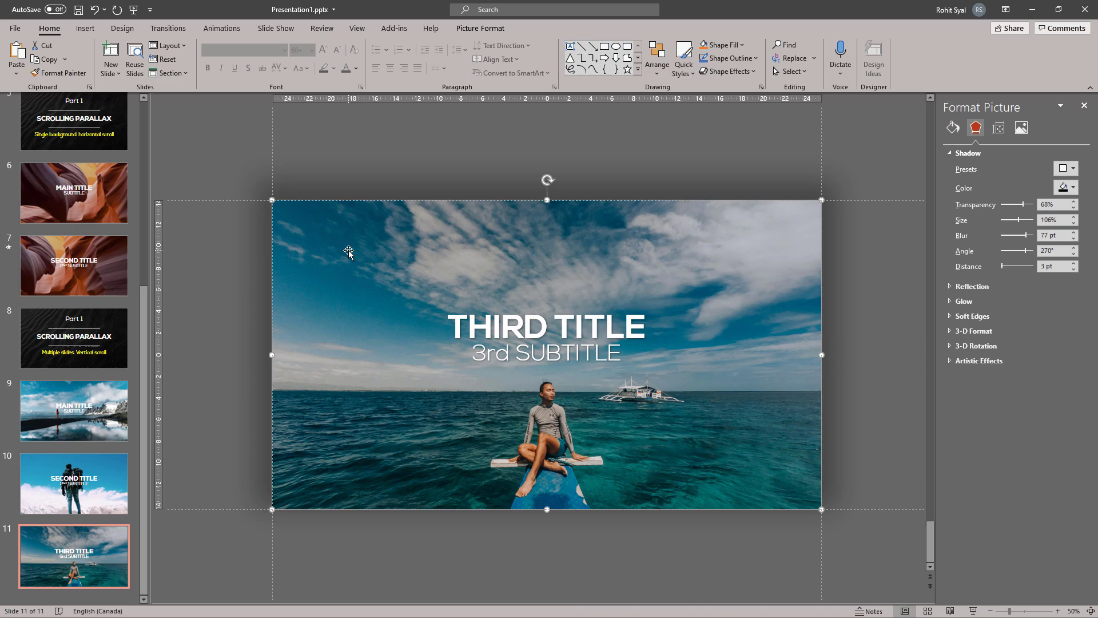
click(204, 294)
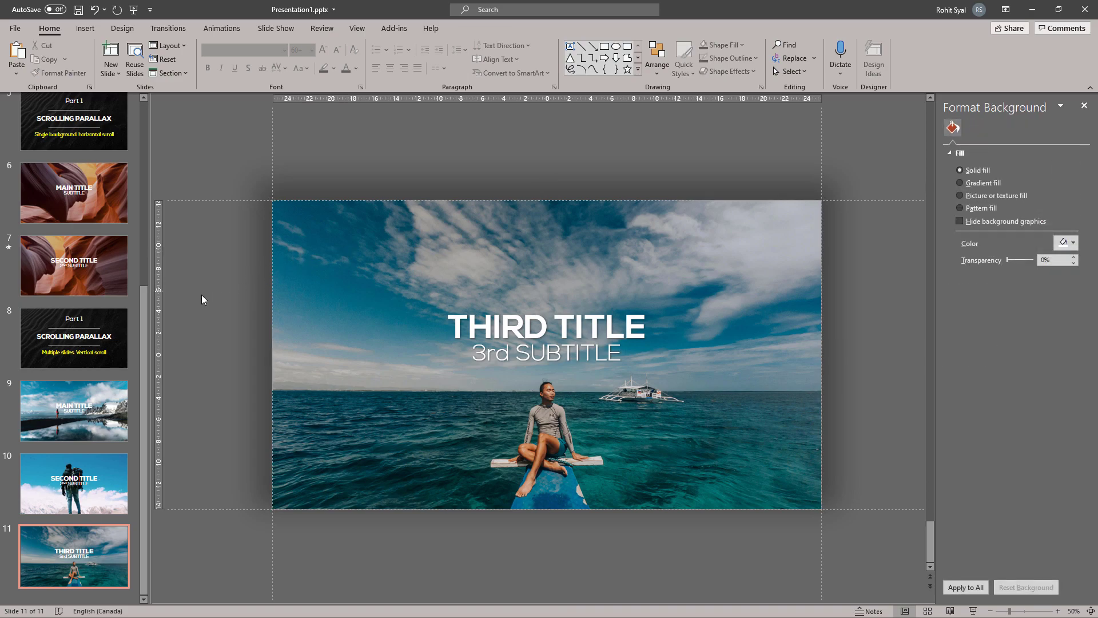
click(106, 472)
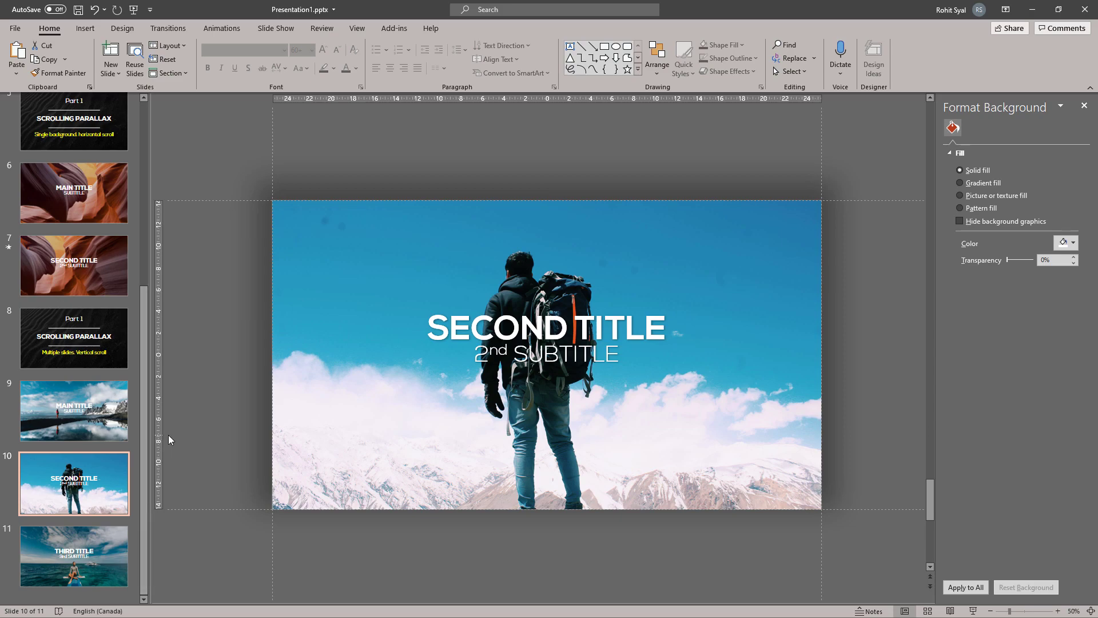
Paste slide 10's hiker photo and title onto slide 9, below the slide and brought to front
drag(240, 166, 897, 577)
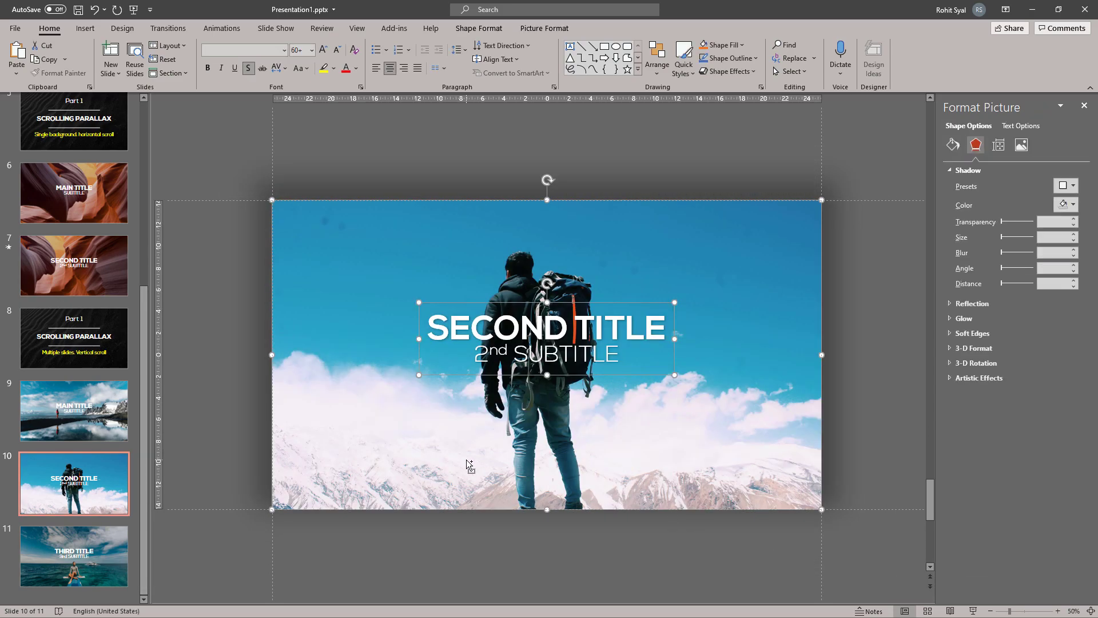
click(85, 416)
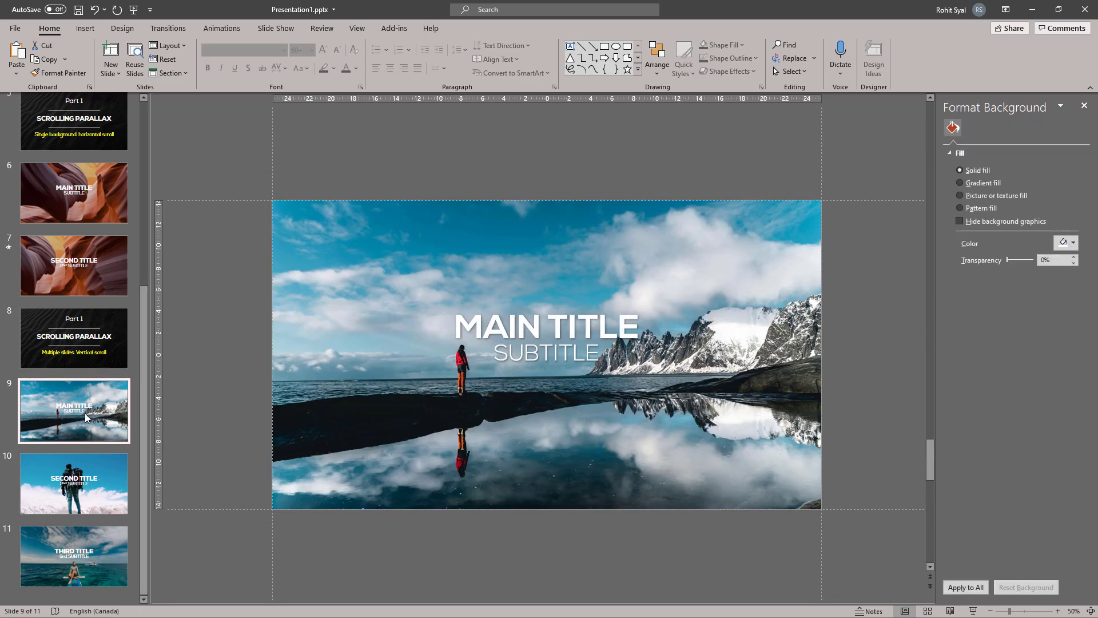
scroll(239, 358, down, 2)
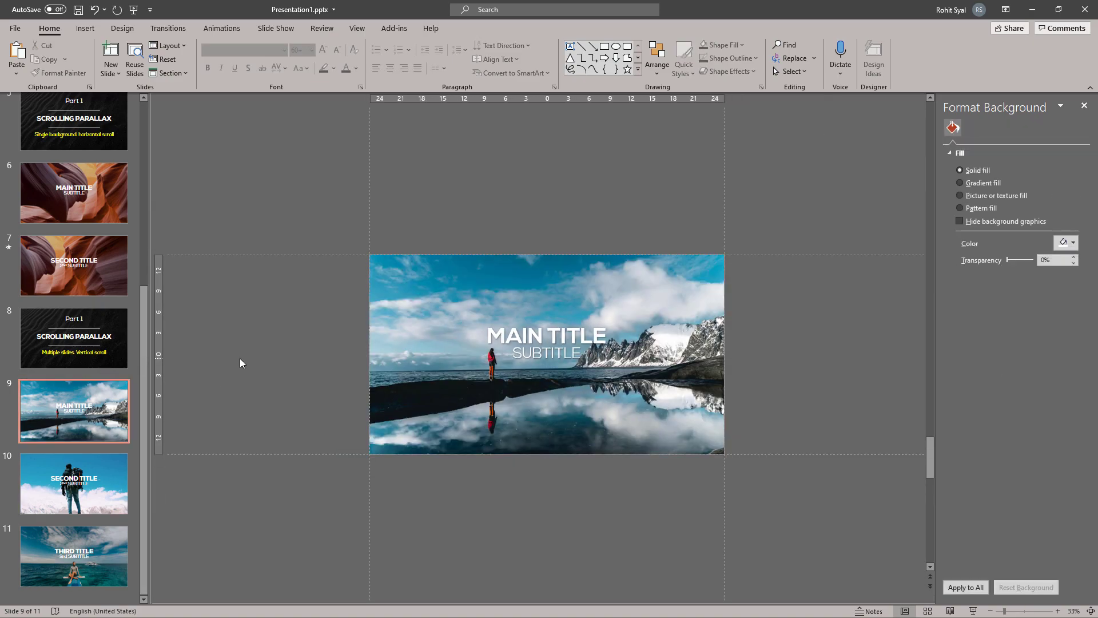
key(ctrl+v)
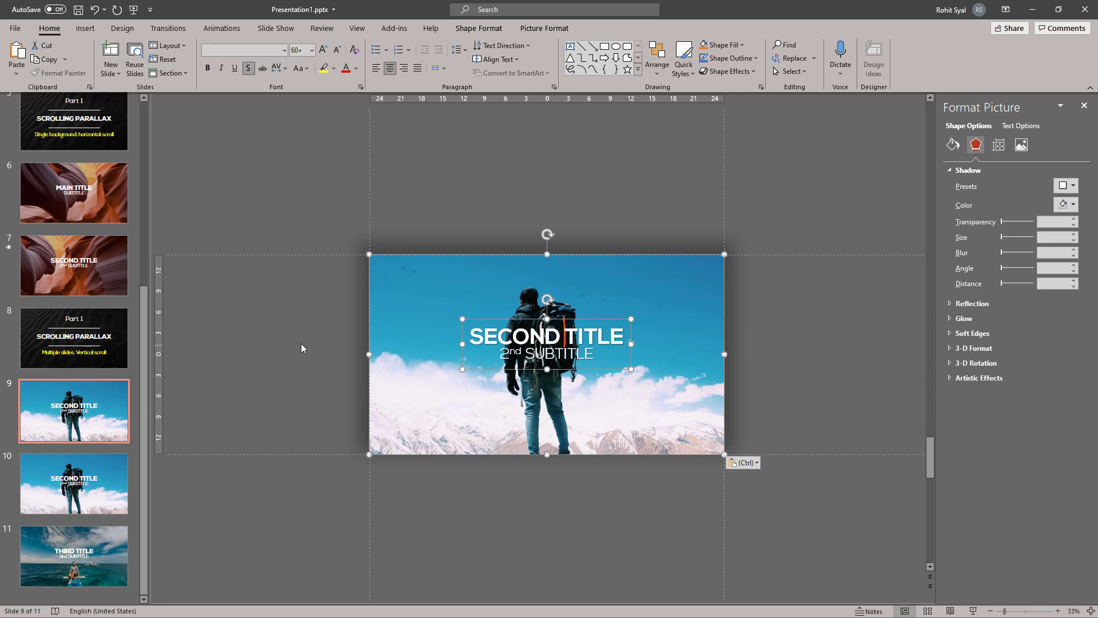
drag(418, 277, 440, 472)
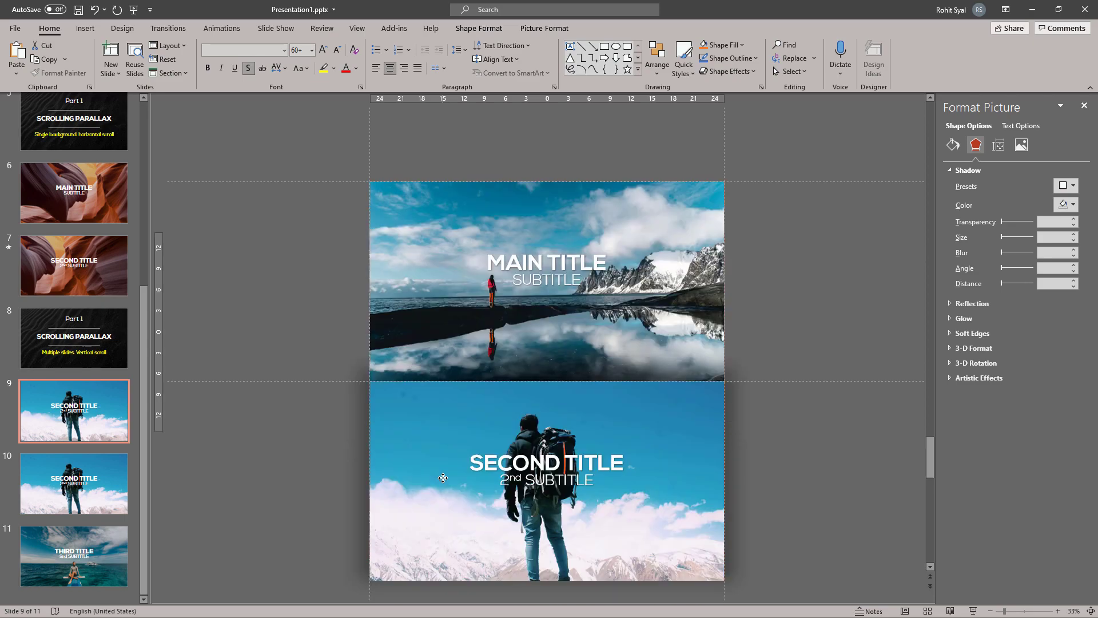
right_click(397, 413)
click(440, 288)
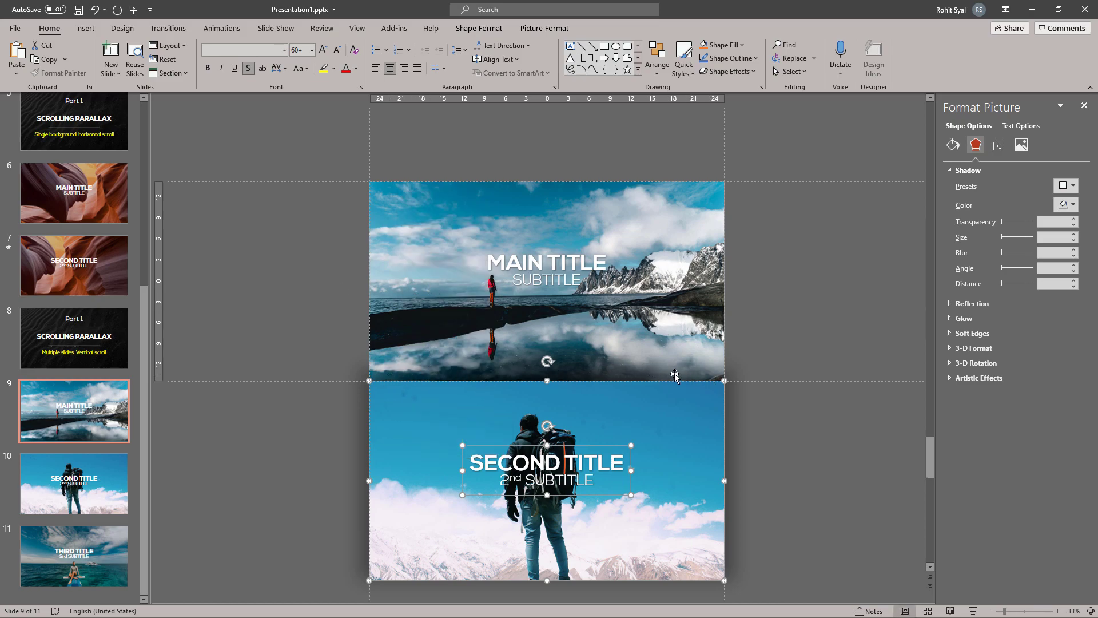
click(303, 326)
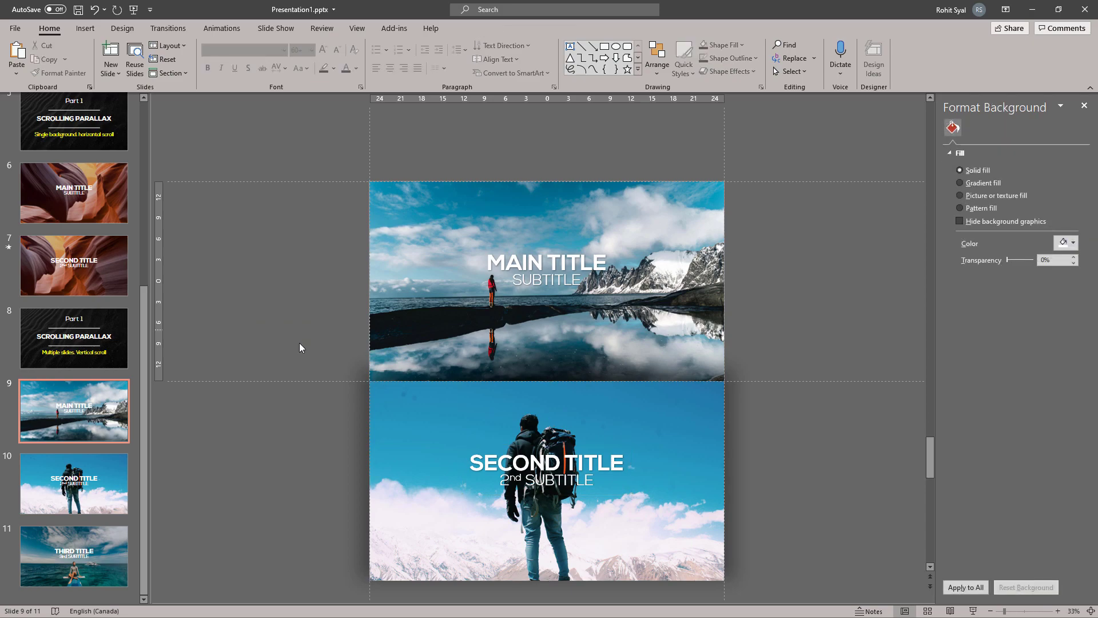
Lower the SECOND TITLE text near the bottom edge of the hiker photo
click(503, 464)
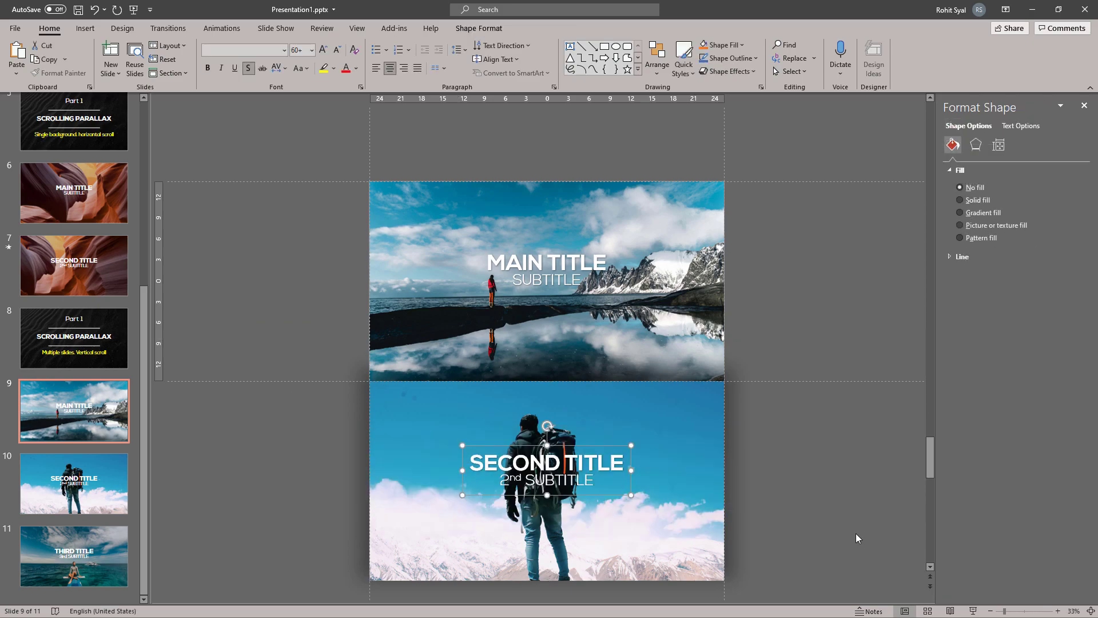
key(Down)
key(Down)
key(Down)
key(Down)
key(Down)
key(Down)
key(Down)
key(Down)
key(Down)
key(Down)
key(Down)
key(Down)
key(Down)
key(Down)
key(Down)
key(Down)
key(Down)
key(Down)
key(Down)
key(Down)
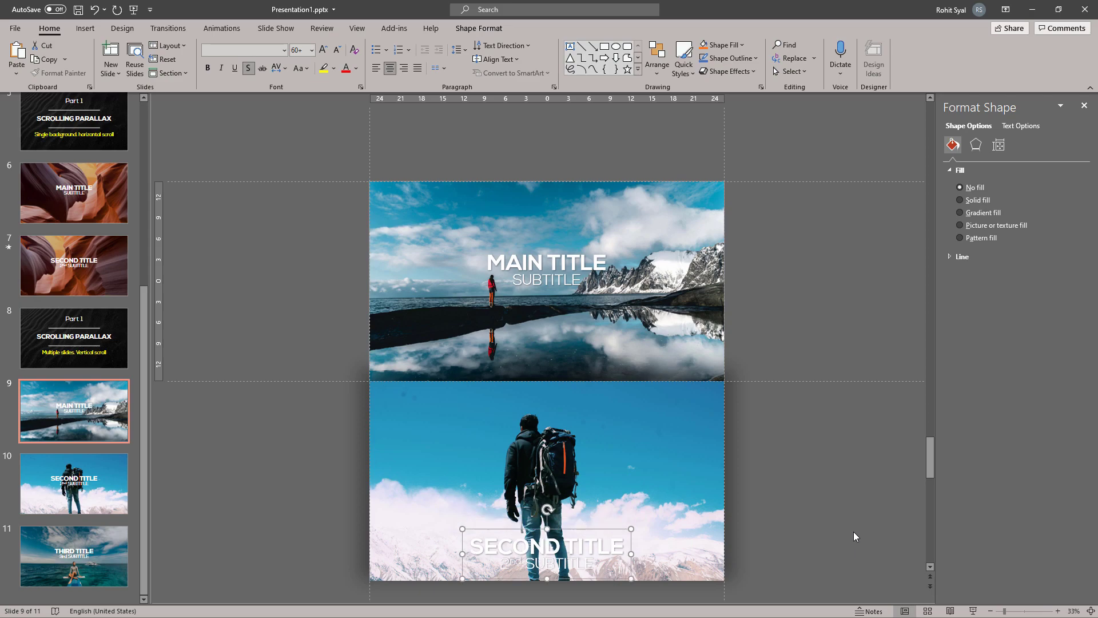
key(Down)
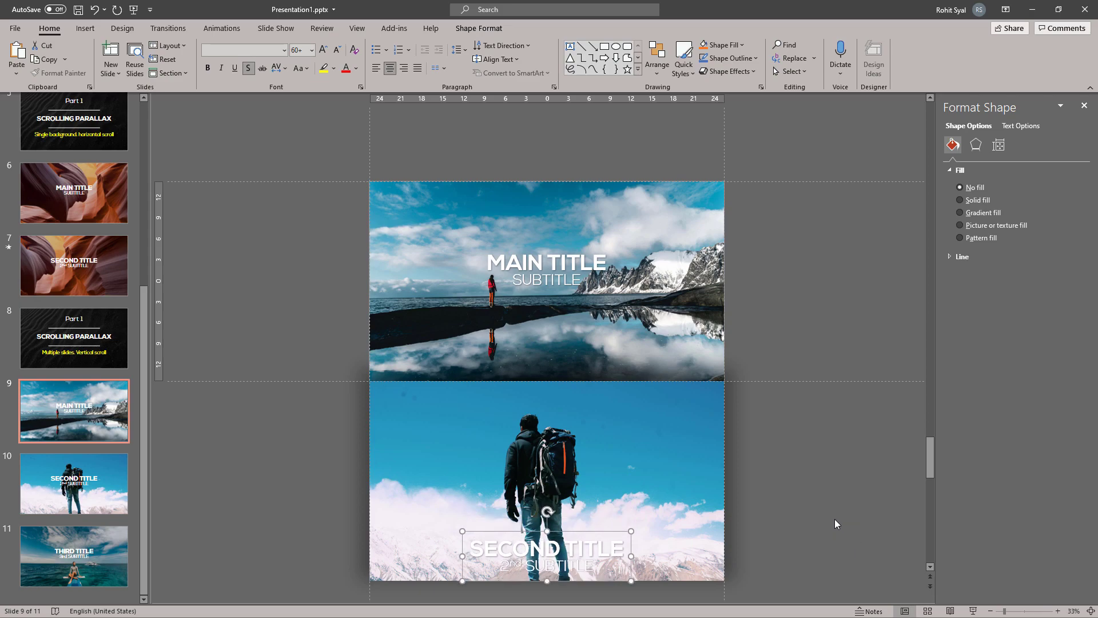
click(809, 504)
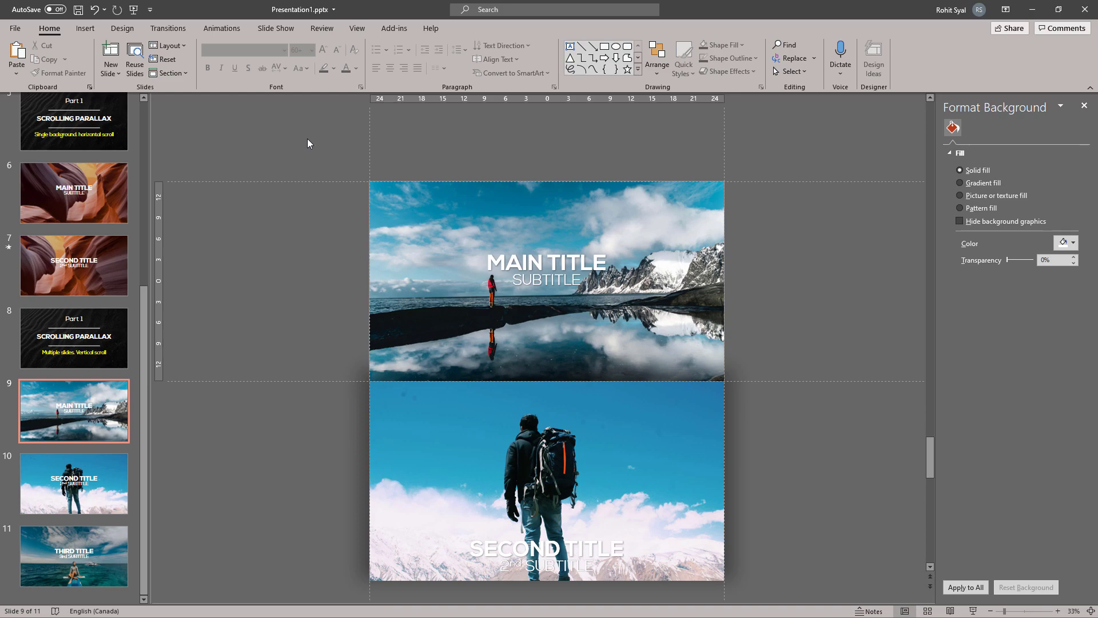
Paste slide 9's fjord photo and MAIN TITLE onto slide 10, positioned above the slide
drag(307, 139, 786, 435)
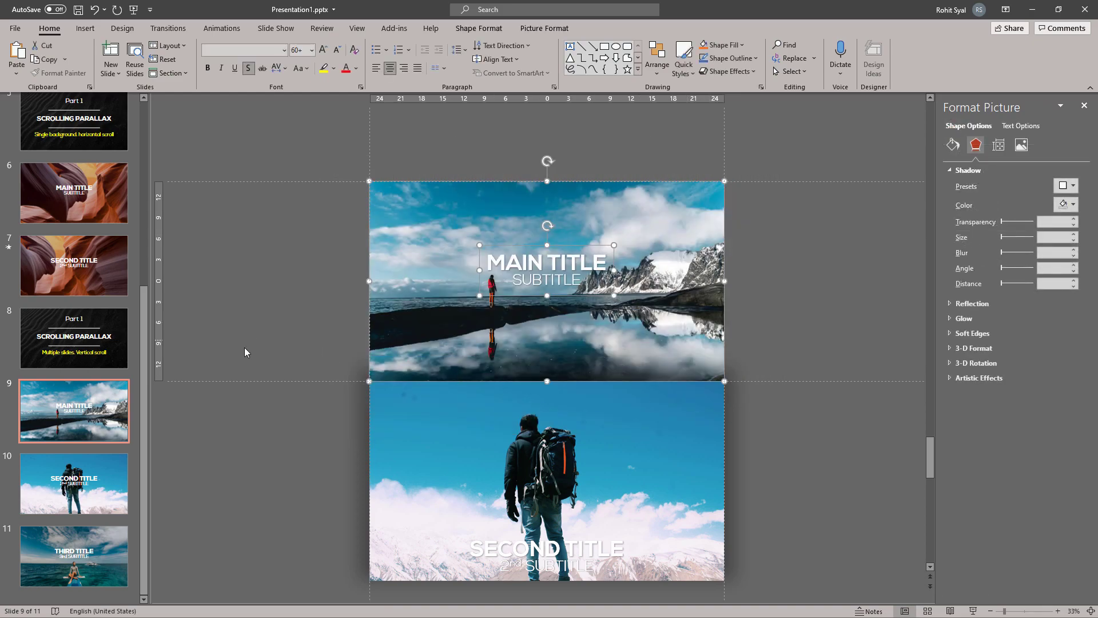
click(96, 470)
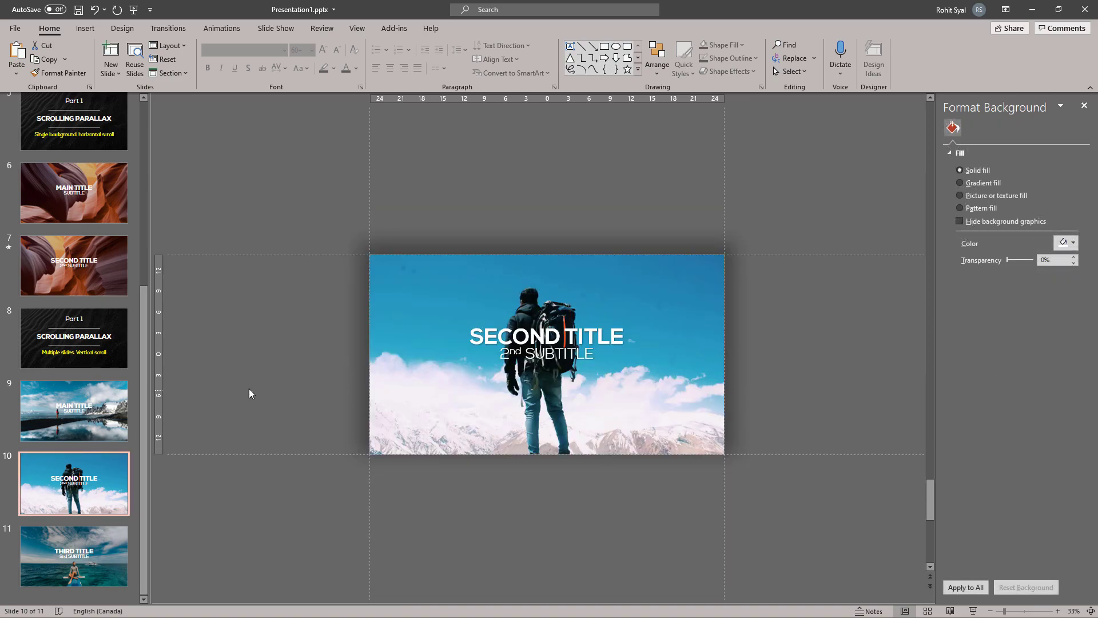
key(ctrl+v)
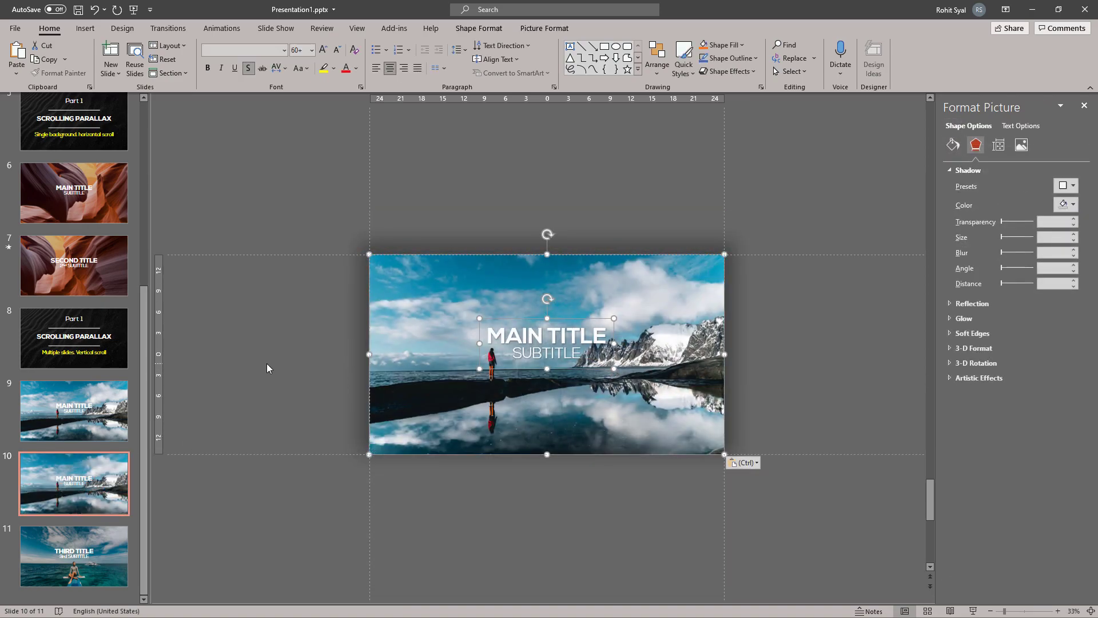
key(Up)
key(Up)
key(Up)
key(Up)
key(Up)
key(Up)
key(Up)
key(Up)
key(Up)
key(Up)
key(Up)
key(Up)
key(Up)
key(Up)
key(Up)
key(Up)
key(Up)
key(Up)
key(Up)
key(Up)
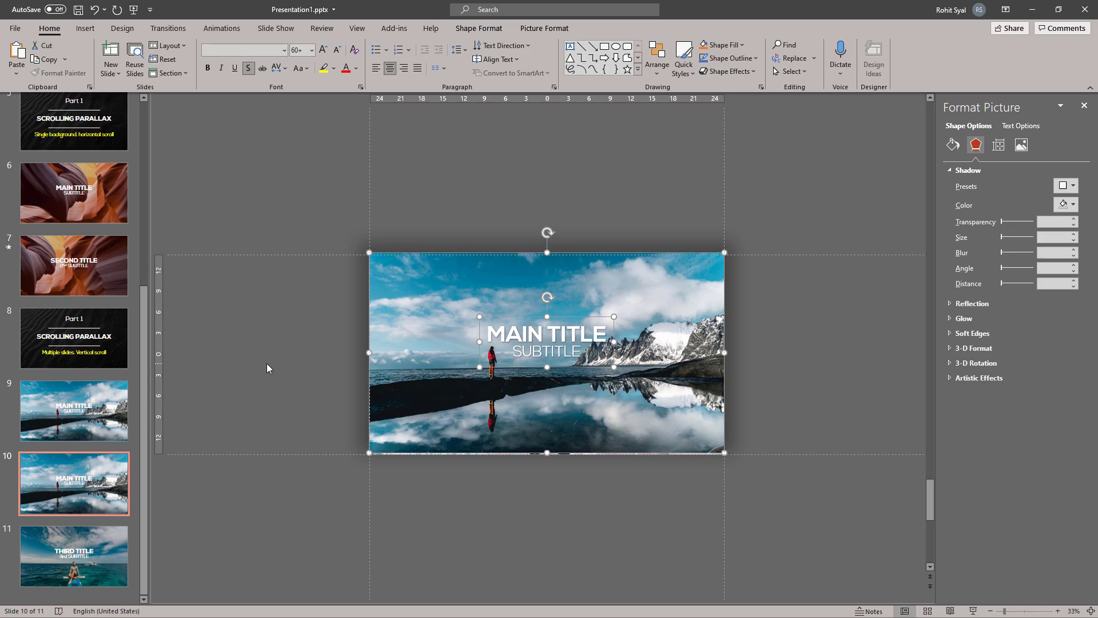
key(Up)
key(Up)
key(Up)
key(Up)
key(Up)
key(Up)
key(Up)
key(Up)
key(Up)
key(Up)
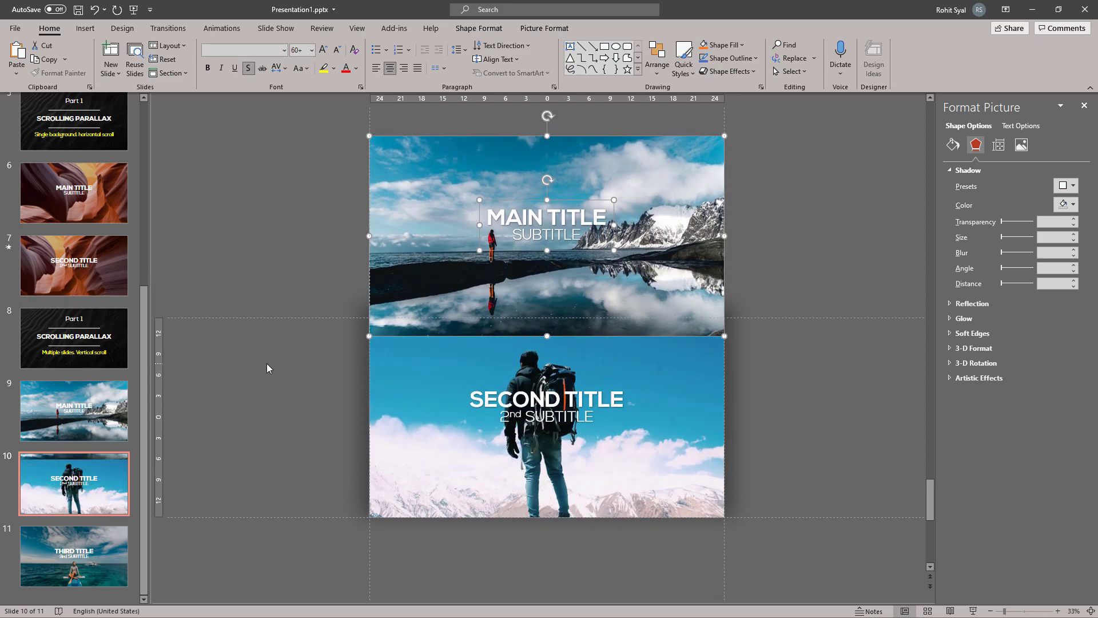
key(Up)
key(Up)
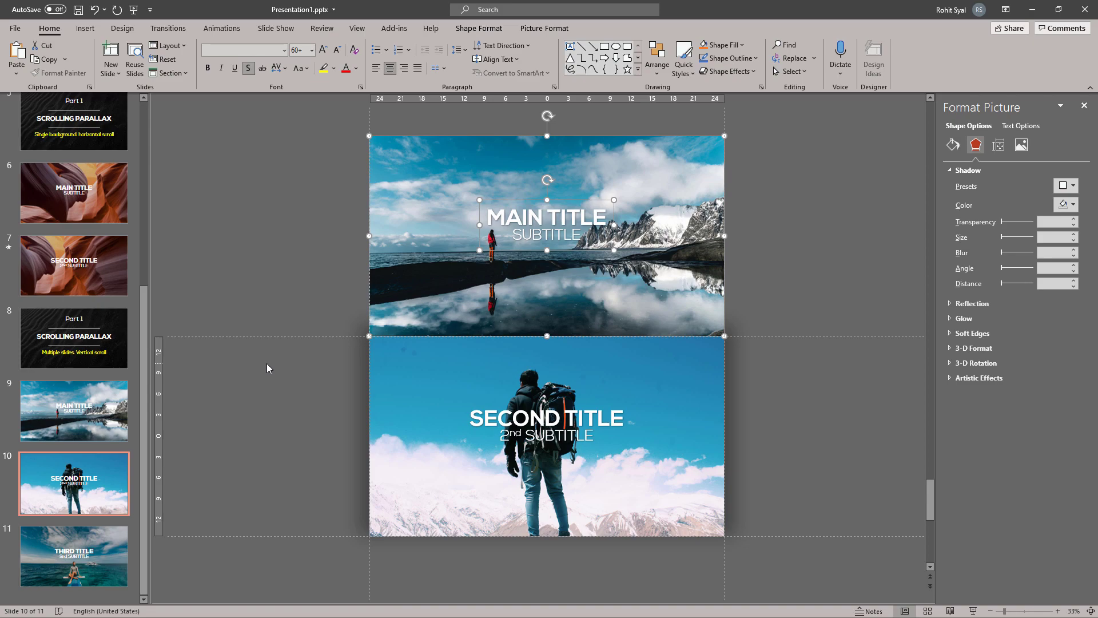
click(288, 287)
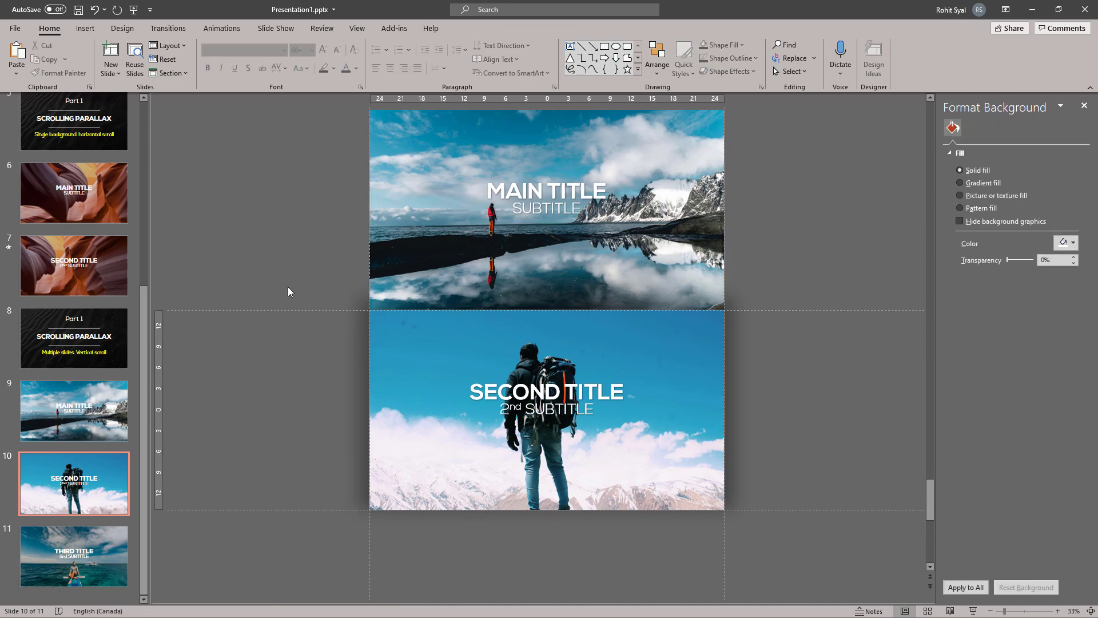
Send the fjord photo and MAIN TITLE behind the hiker photo
scroll(345, 225, down, 1)
drag(359, 113, 770, 311)
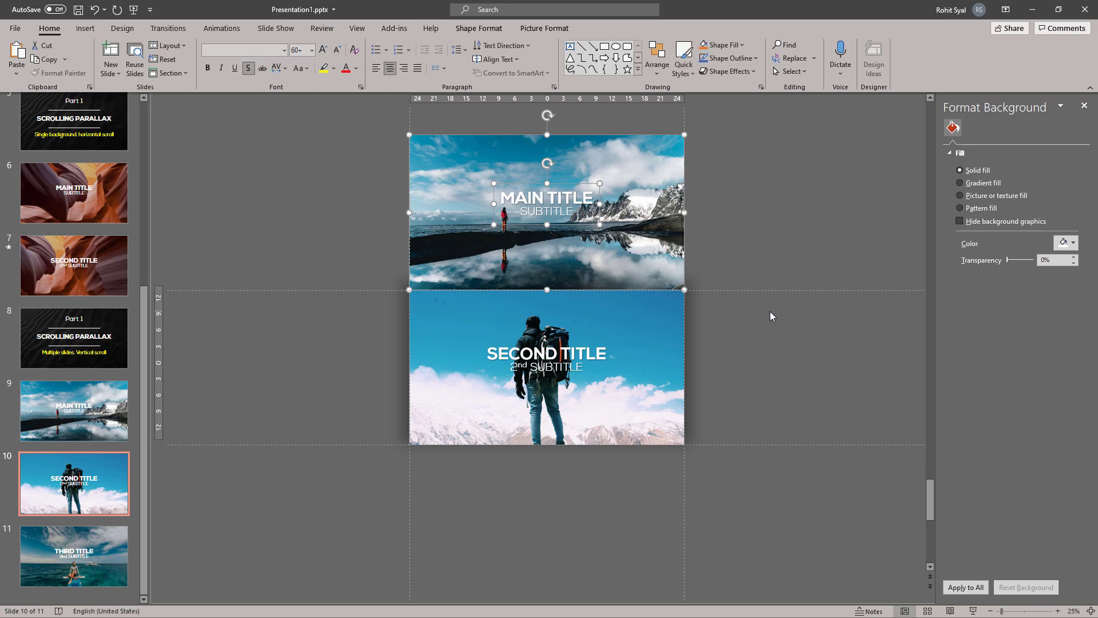
right_click(447, 192)
click(486, 302)
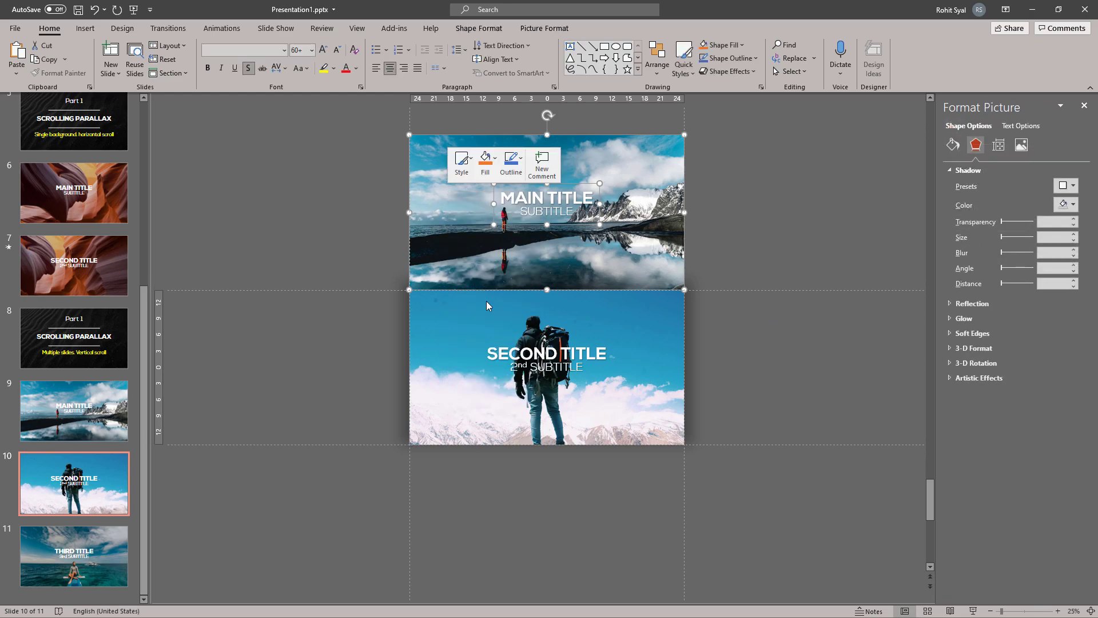
click(364, 250)
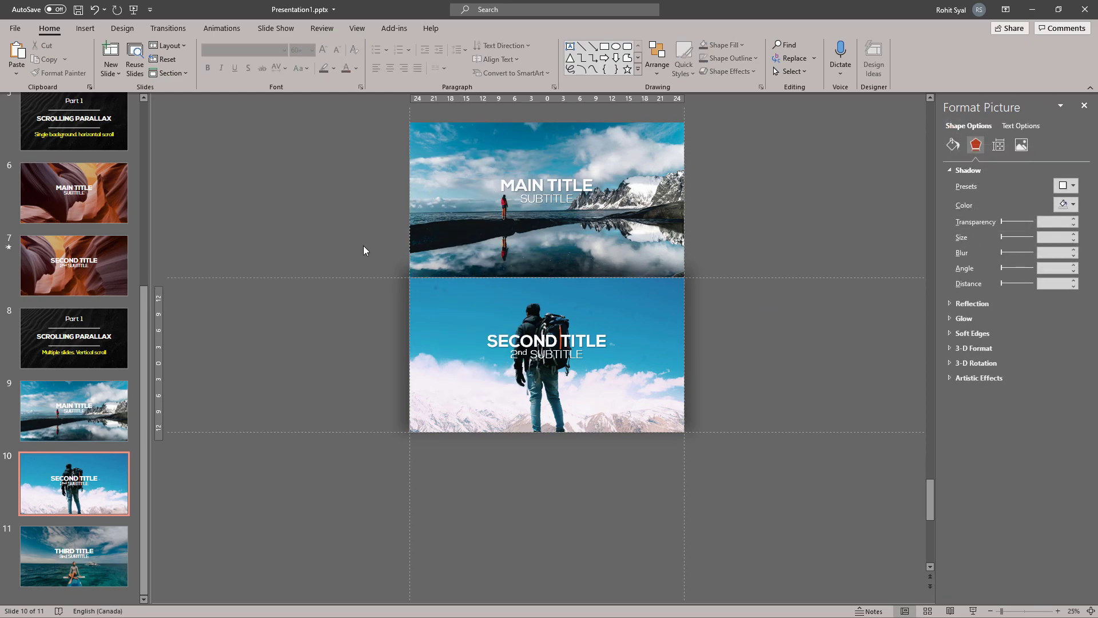
Lower the fjord photo so only its sky shows above the hiker photo
click(440, 187)
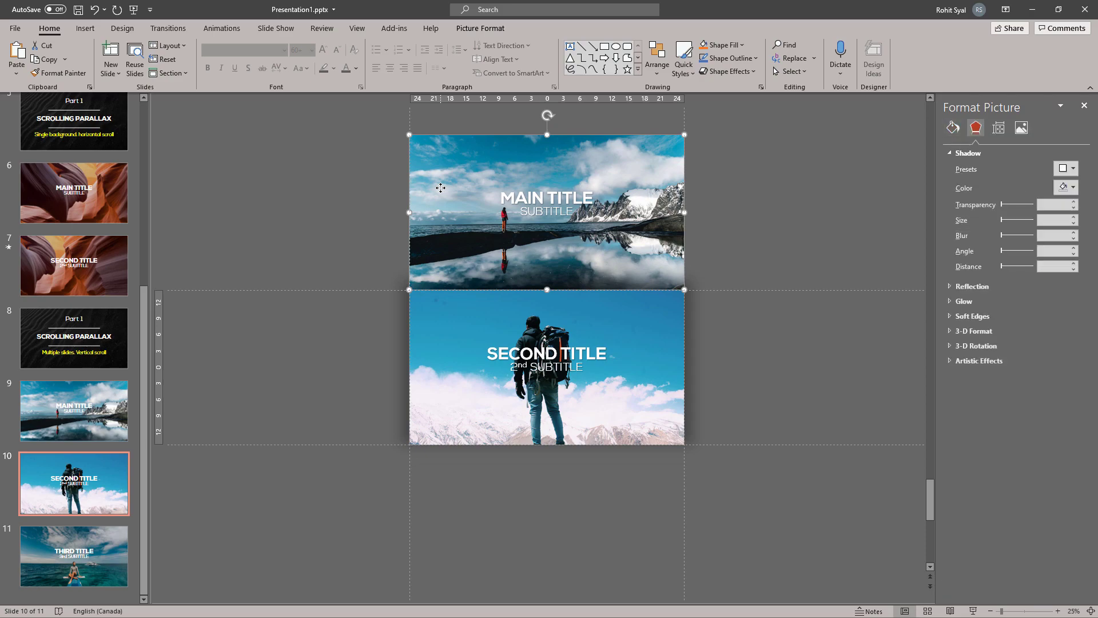
key(Down)
key(Down)
key(Down)
key(Down)
key(Down)
key(Down)
key(Down)
key(Down)
key(Down)
key(Down)
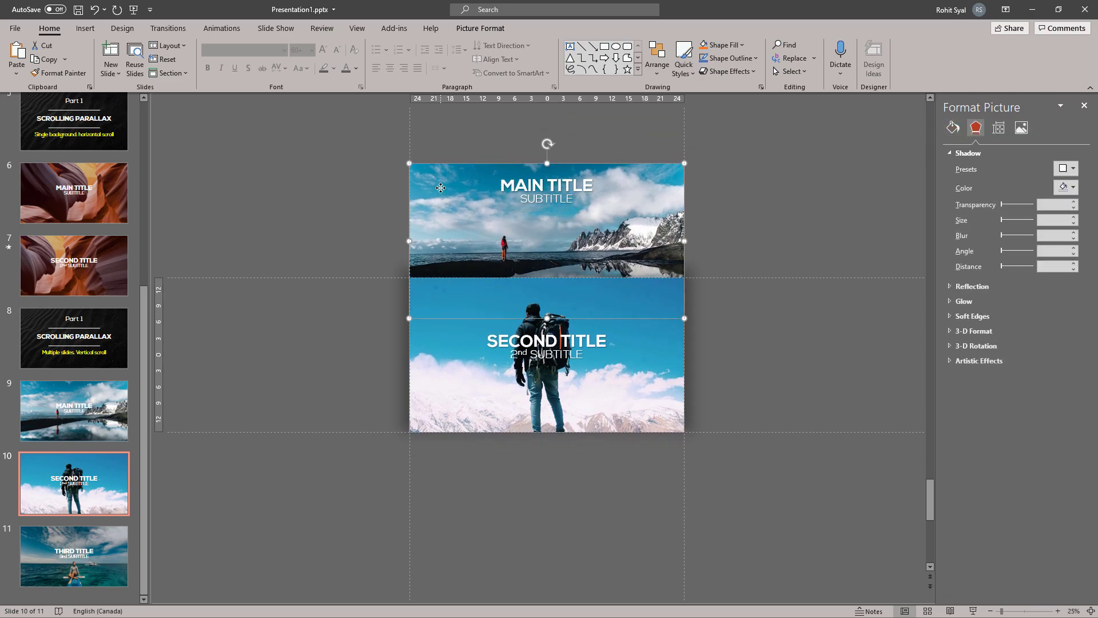
key(Down)
key(Down)
key(Down)
key(Down)
key(Down)
key(Down)
key(Down)
key(Down)
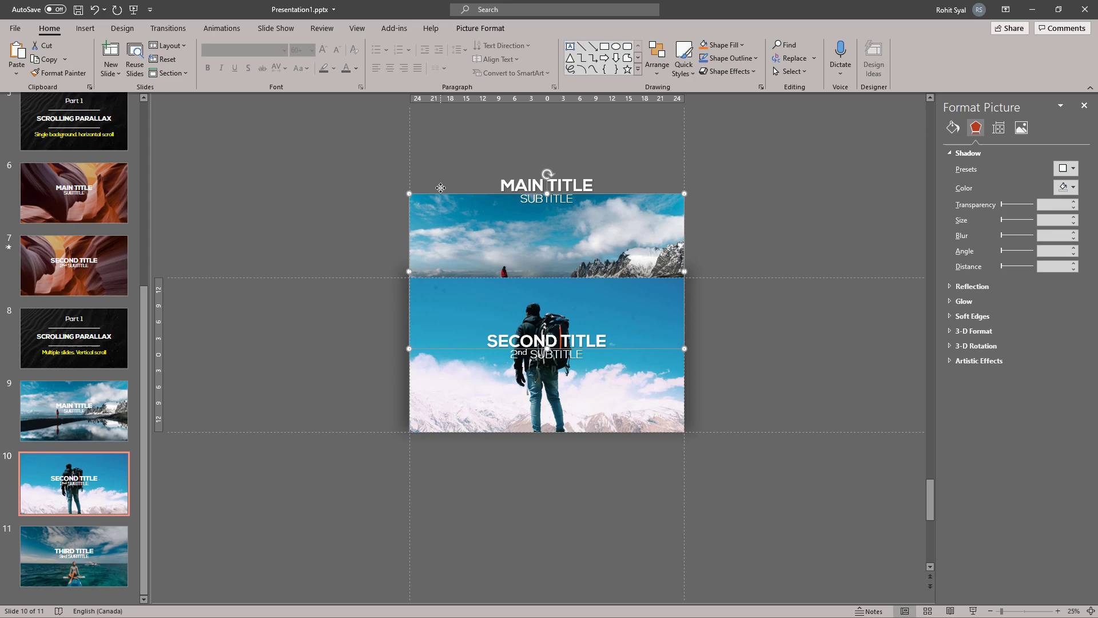
key(Down)
key(Down)
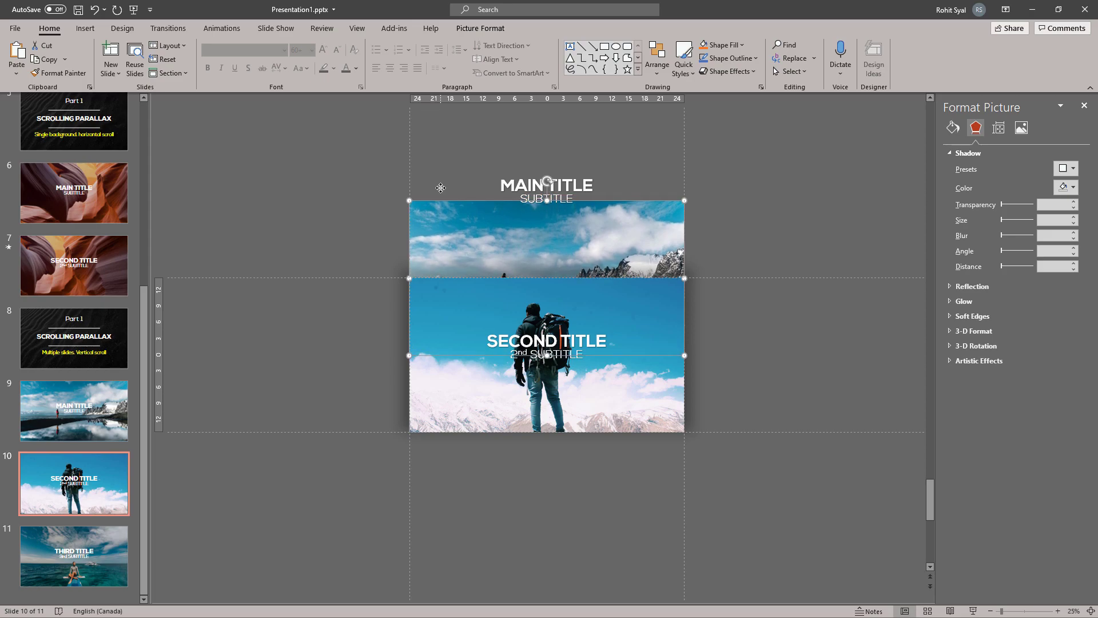
key(ctrl+Up)
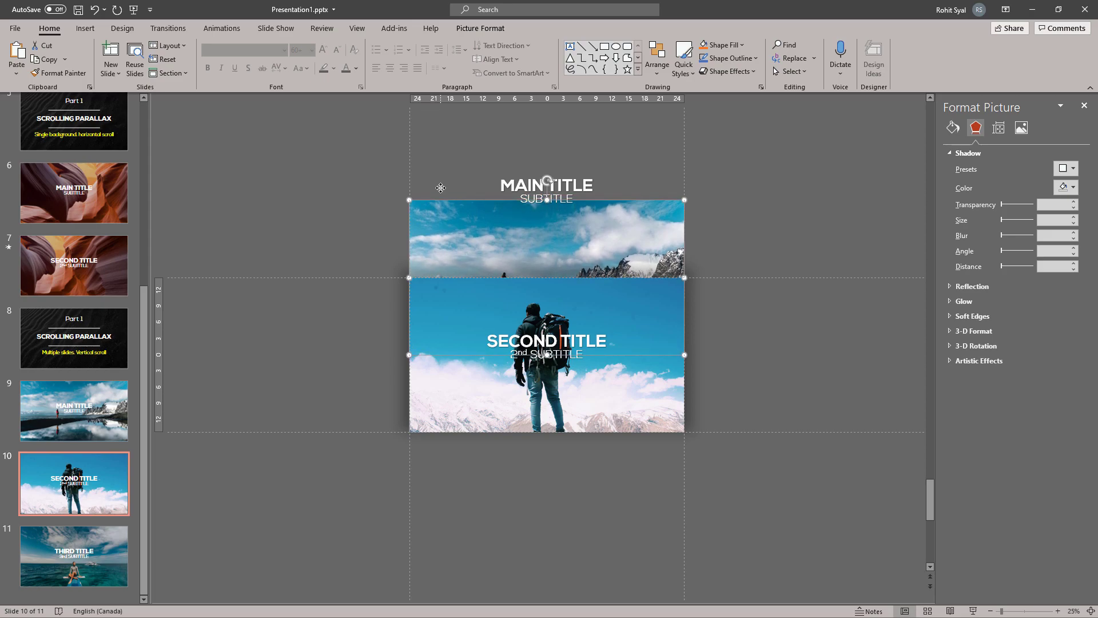
click(597, 152)
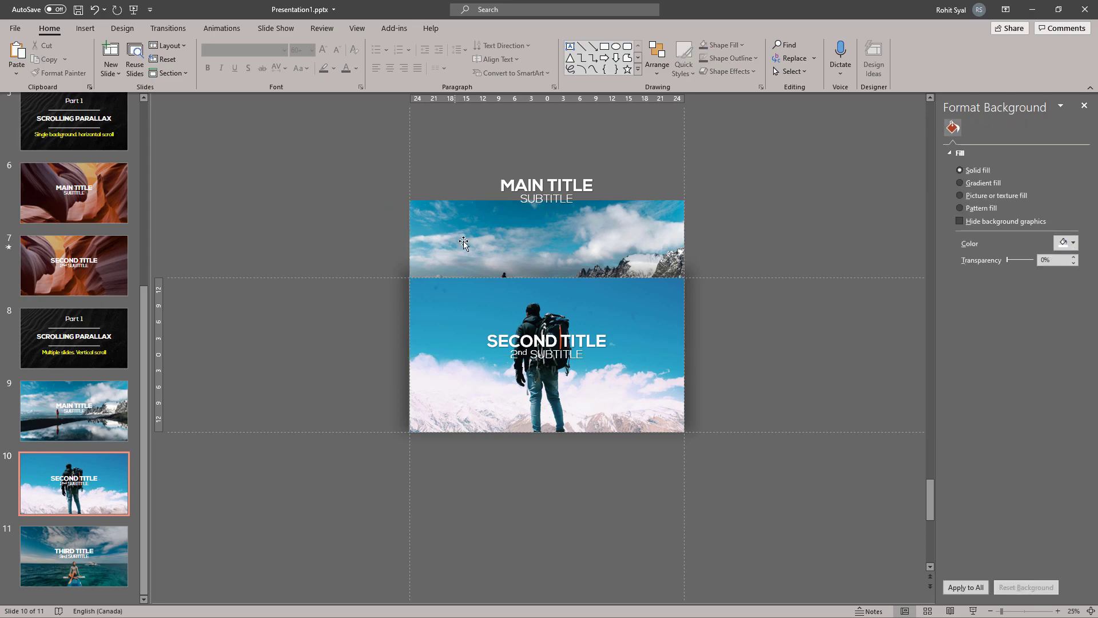
click(464, 242)
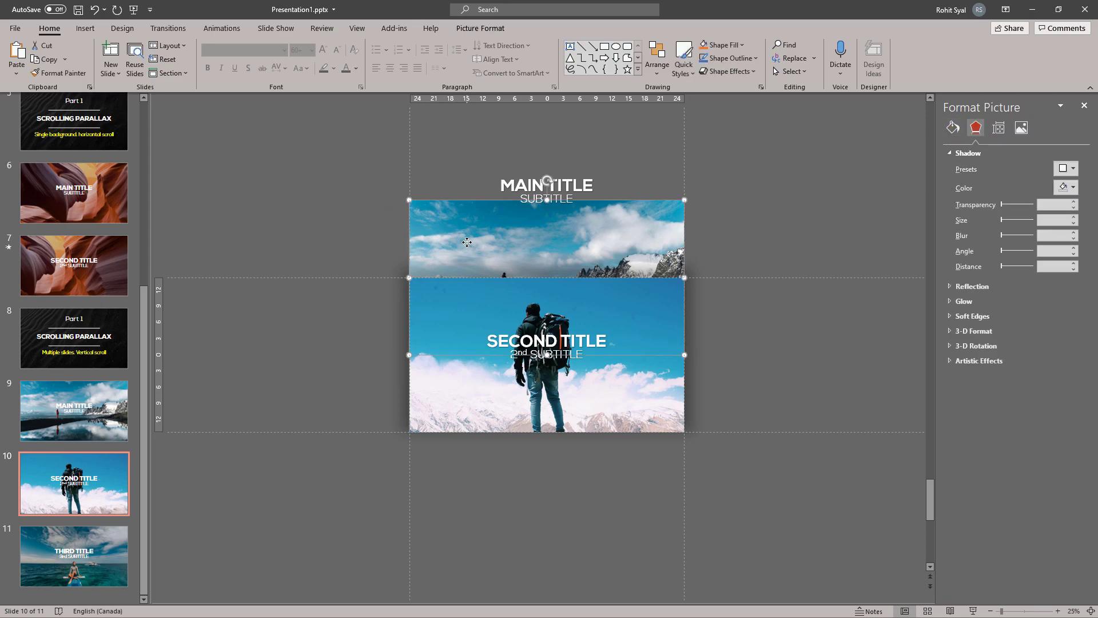
drag(470, 150, 647, 244)
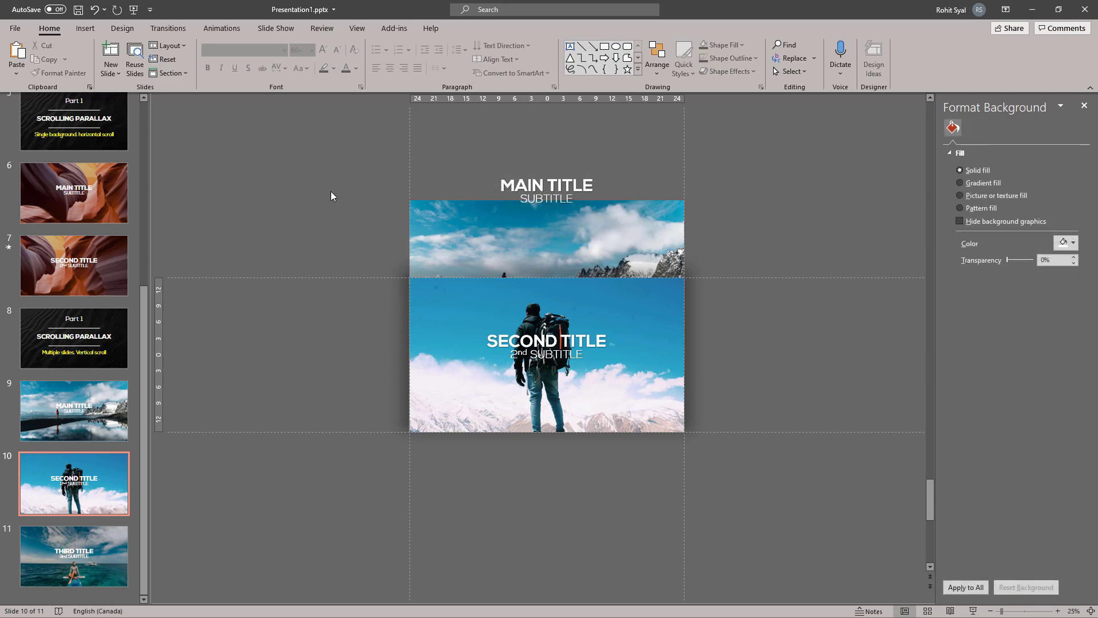
Paste slide 11's sea photo and title onto slide 10 below the hiker photo, brought to front
click(91, 559)
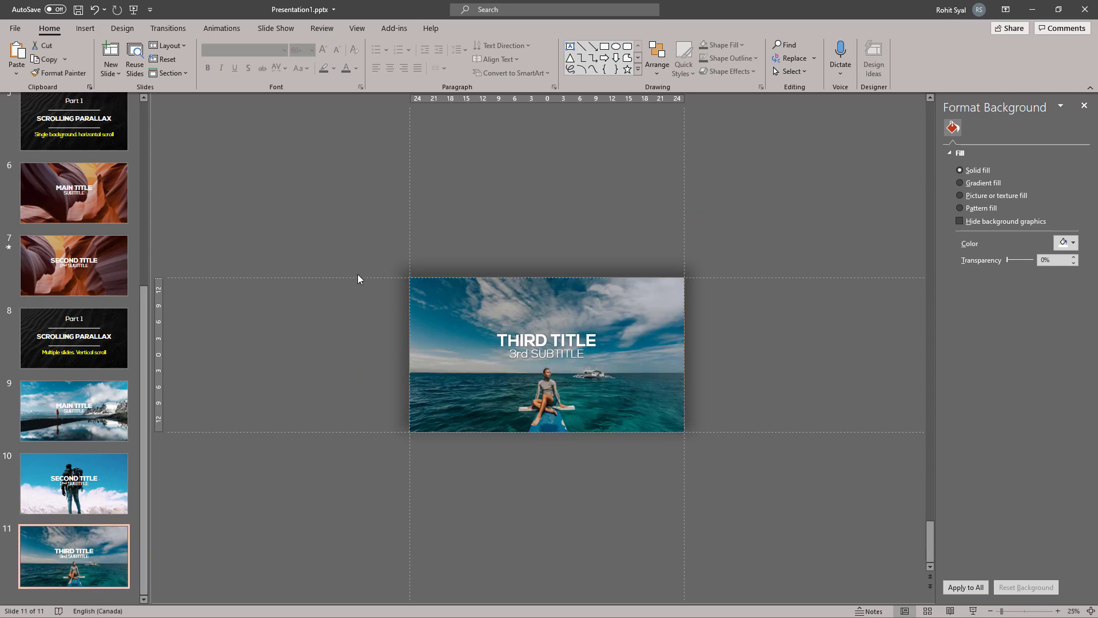
drag(352, 223, 763, 505)
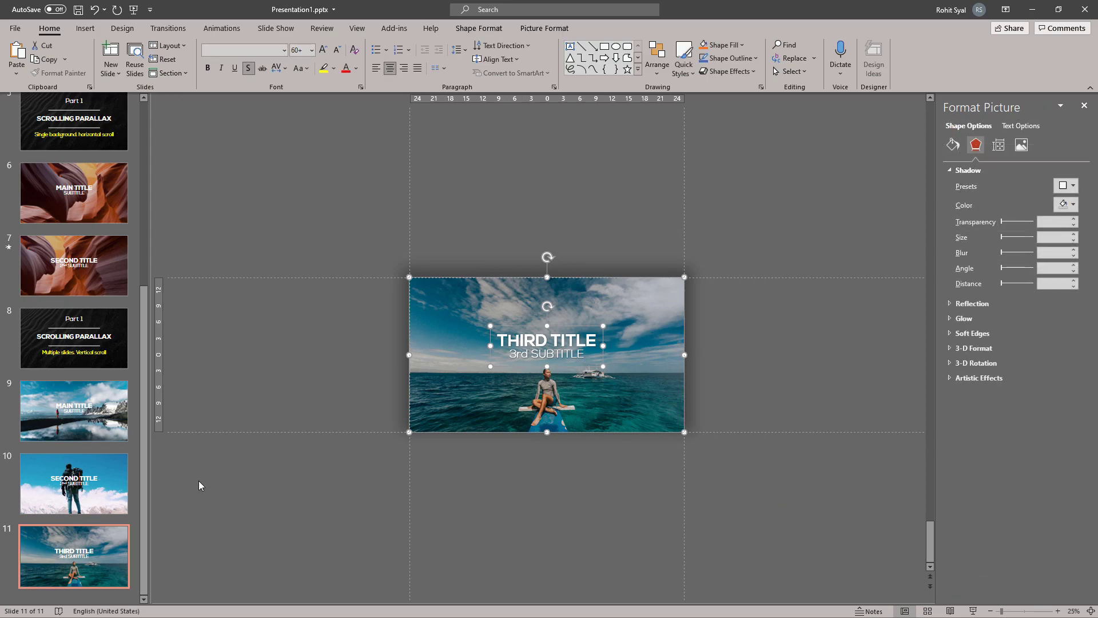
click(102, 493)
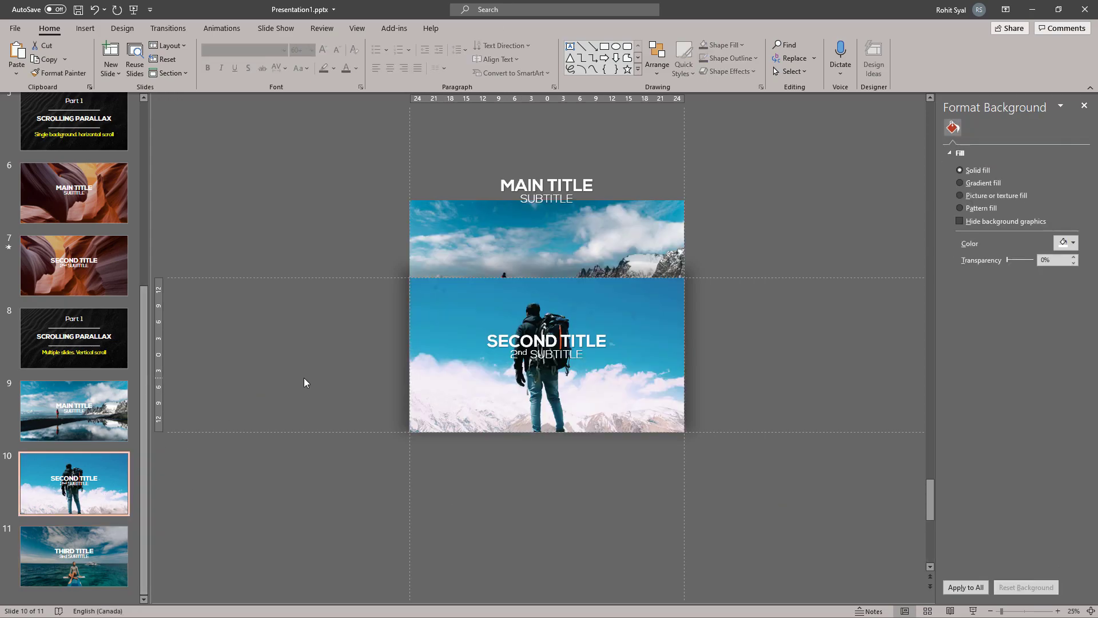
key(ctrl+v)
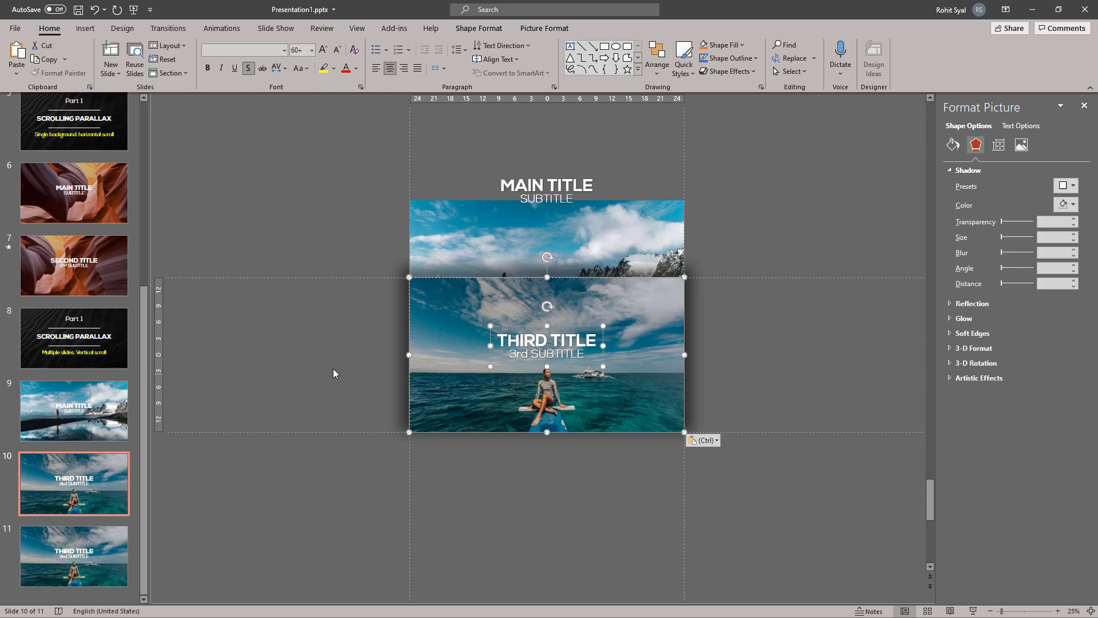
key(Down)
key(Down)
key(Down)
key(Down)
key(Down)
key(Down)
key(Down)
key(Down)
key(Down)
key(Down)
key(Down)
key(Down)
key(Down)
key(Down)
key(Down)
key(Down)
key(Down)
key(Down)
key(Down)
key(Down)
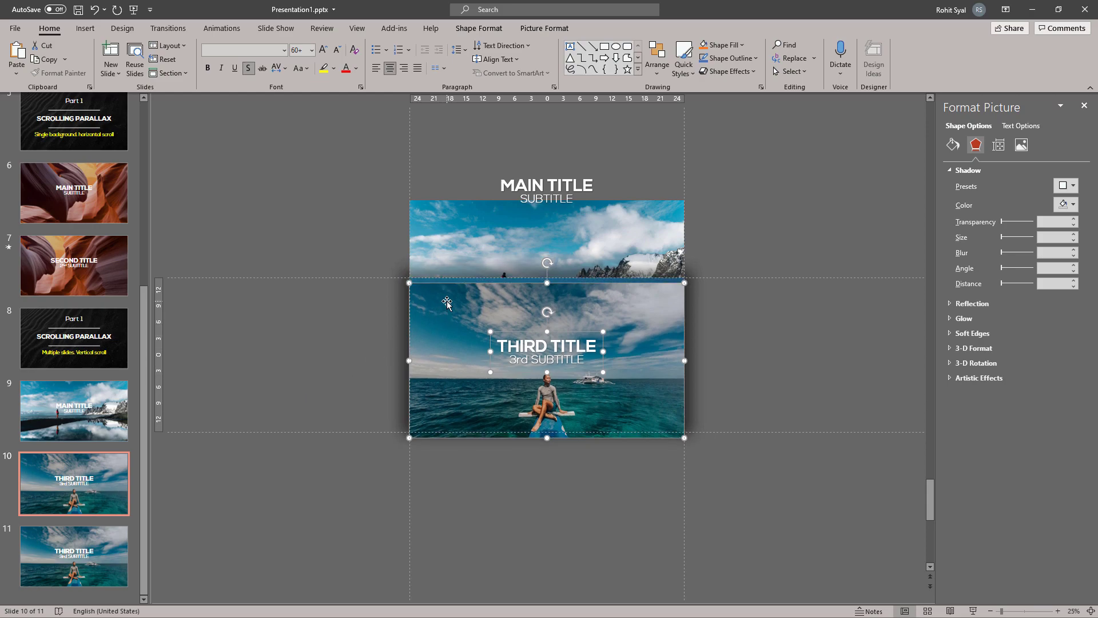
key(Down)
key(Down)
key(Down)
key(Down)
key(Down)
key(Down)
key(Down)
key(Down)
key(Down)
key(Down)
key(Down)
key(Down)
key(Down)
key(Down)
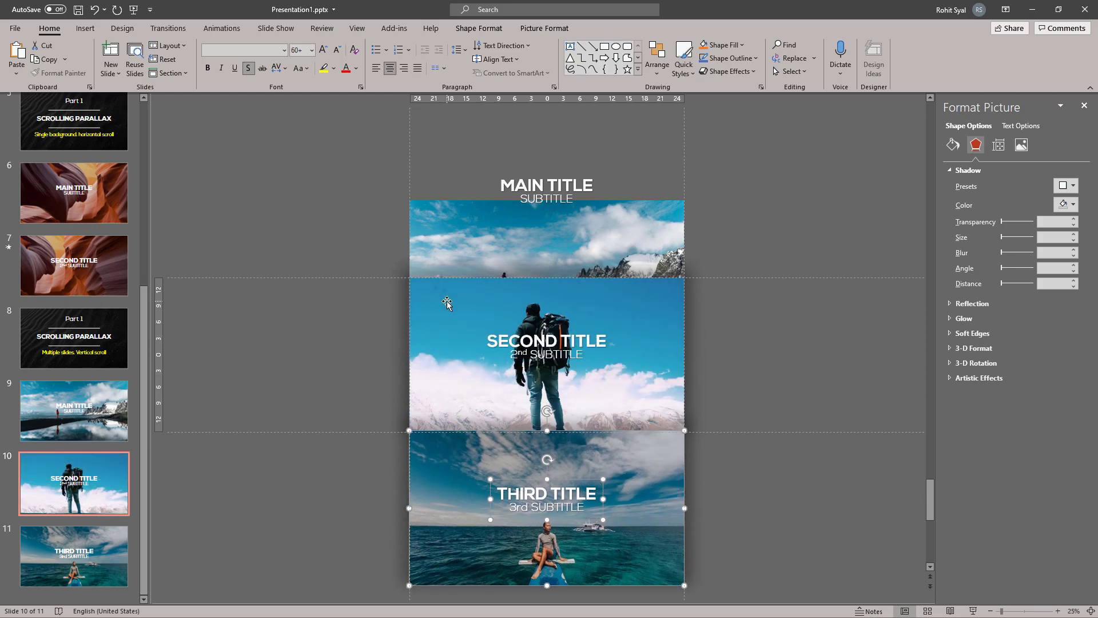
key(Up)
key(Up)
key(Up)
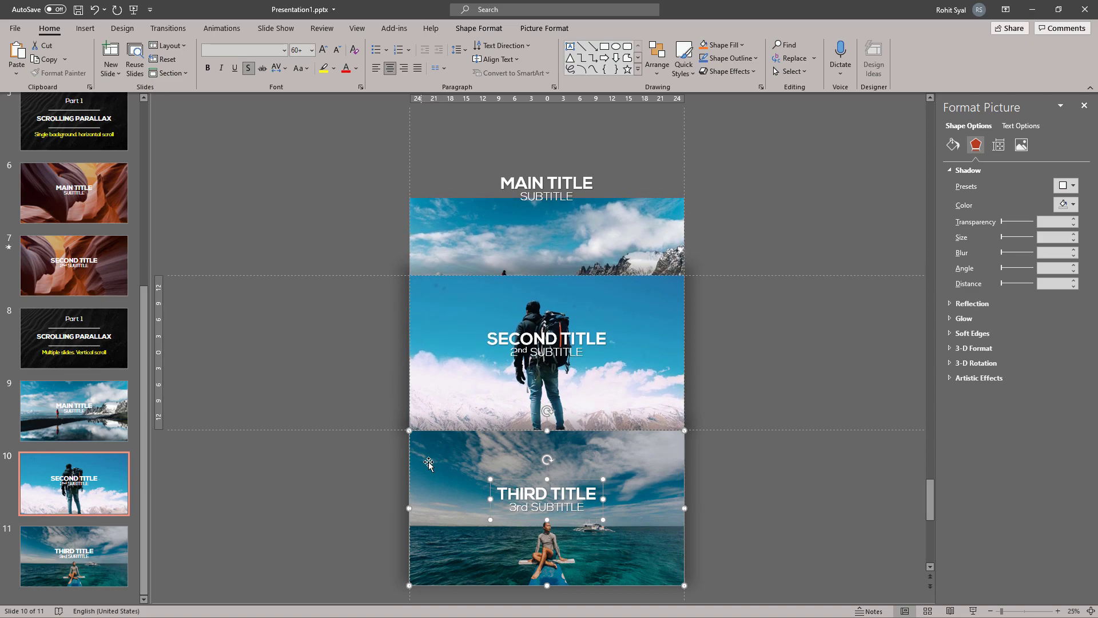
right_click(446, 450)
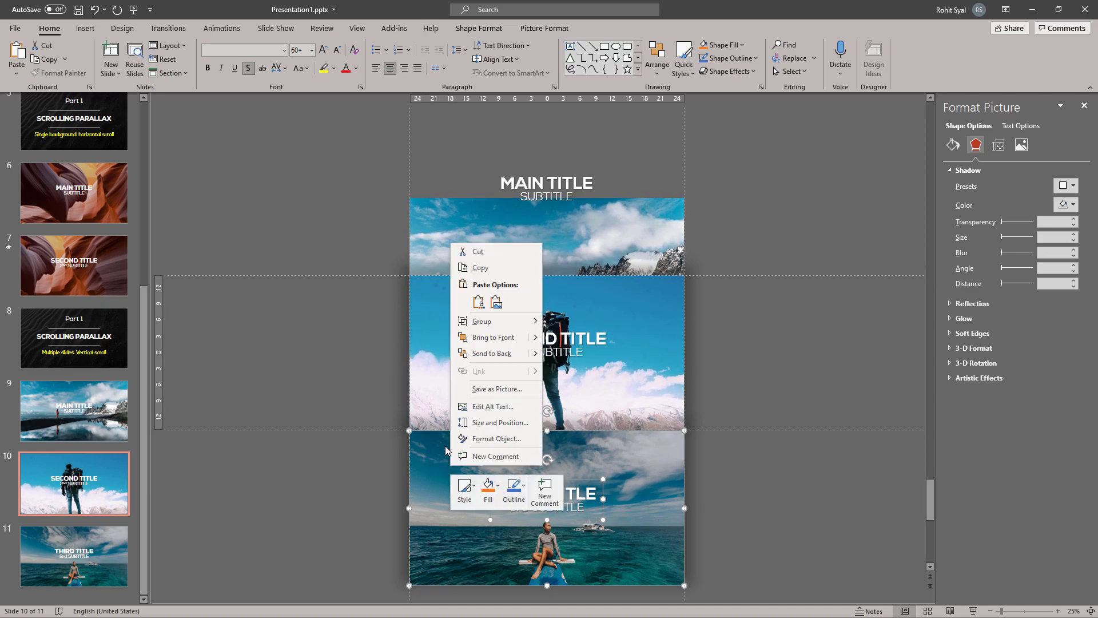
click(483, 342)
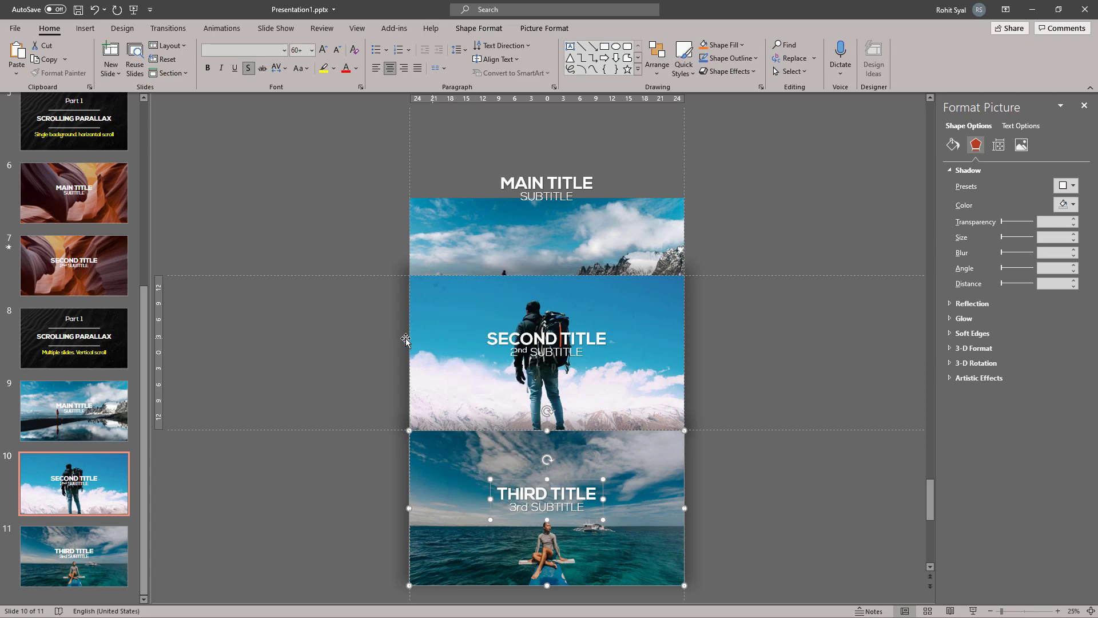
click(344, 347)
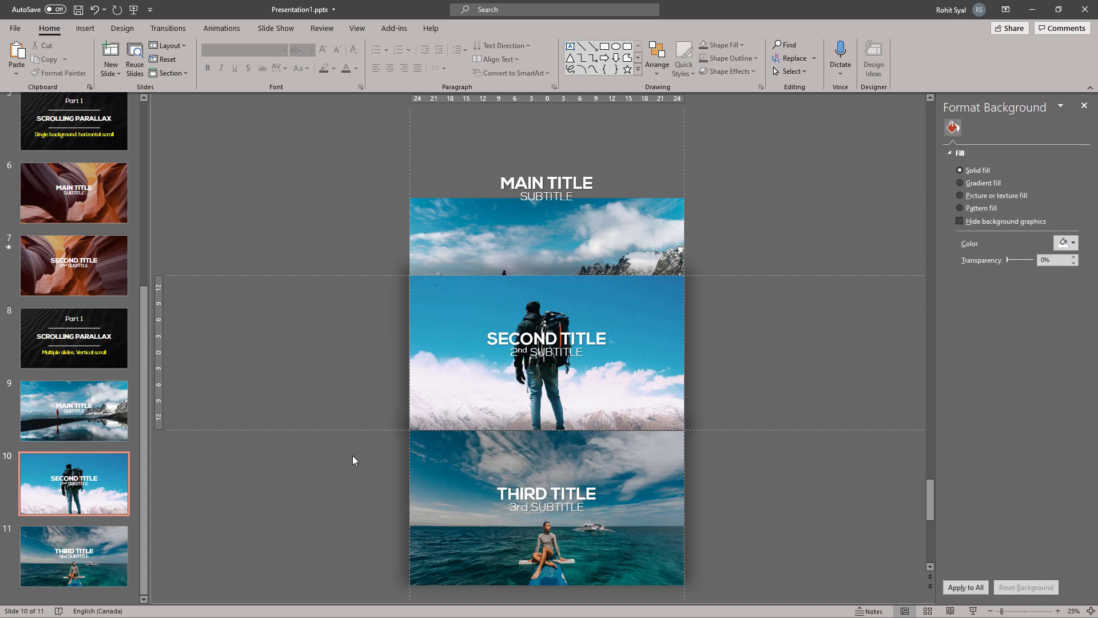
Lower the THIRD TITLE box to the bottom edge of the sea photo
drag(352, 457, 785, 561)
key(Down)
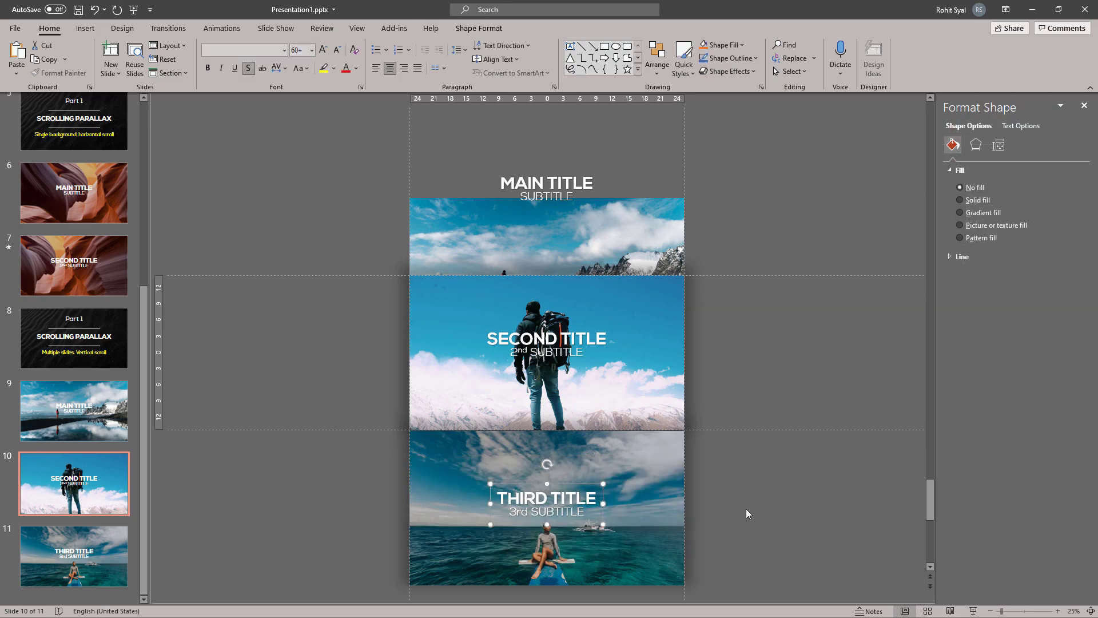
key(Down)
key(Down)
key(Down)
key(Down)
key(Down)
key(Down)
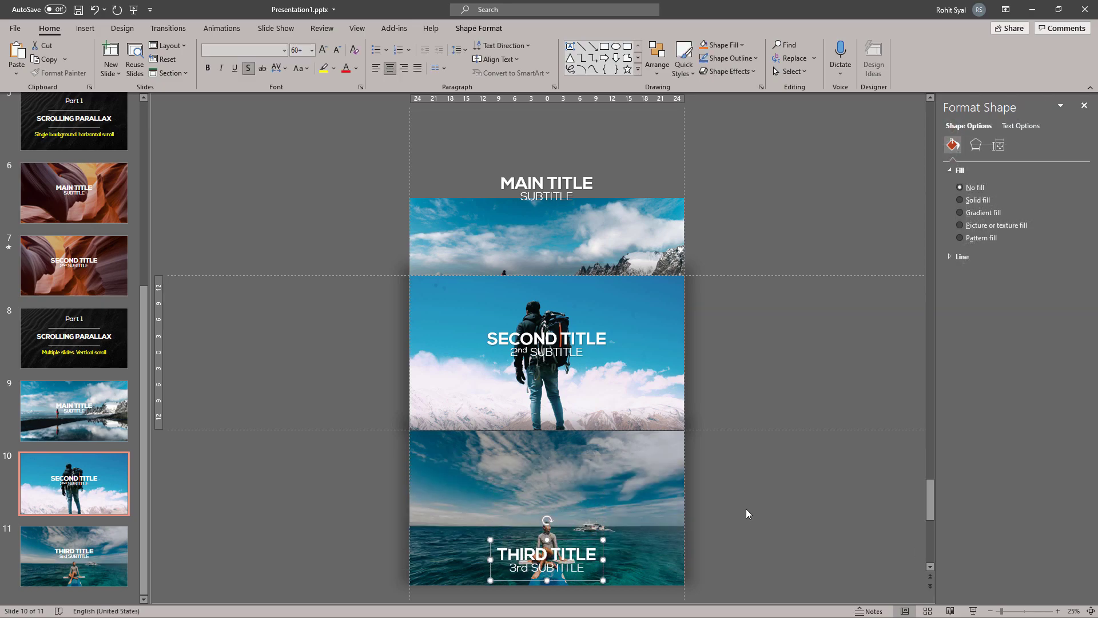
key(Down)
key(Down)
key(Down)
key(Escape)
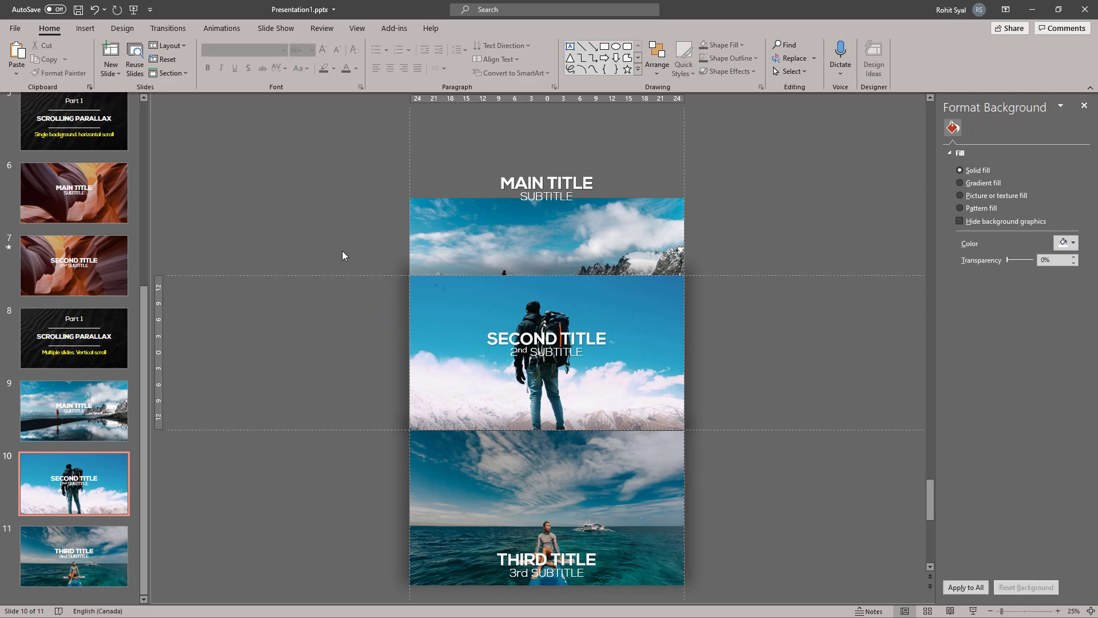
Paste the hiker photo and SECOND TITLE onto slide 11 above the slide, sent to back
drag(344, 255, 747, 471)
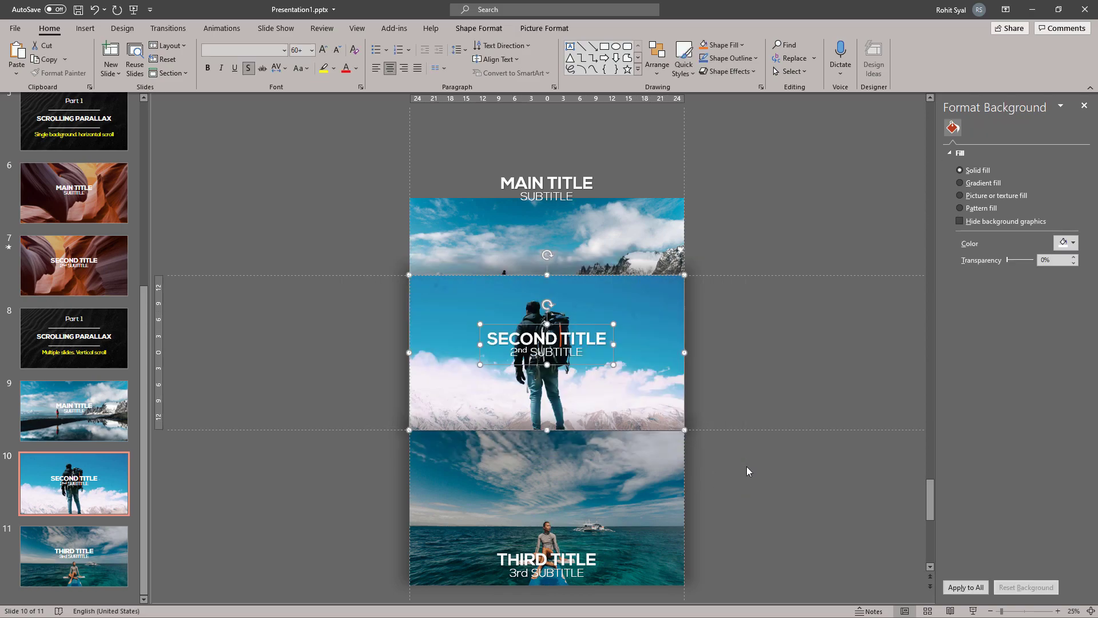
scroll(232, 385, down, 1)
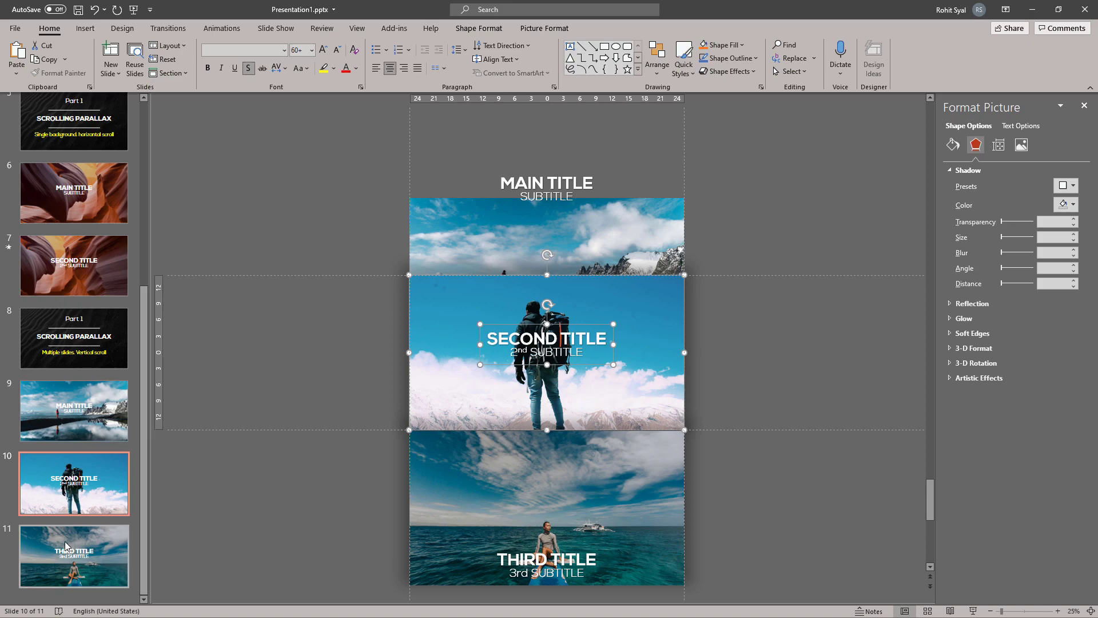
key(ctrl+v)
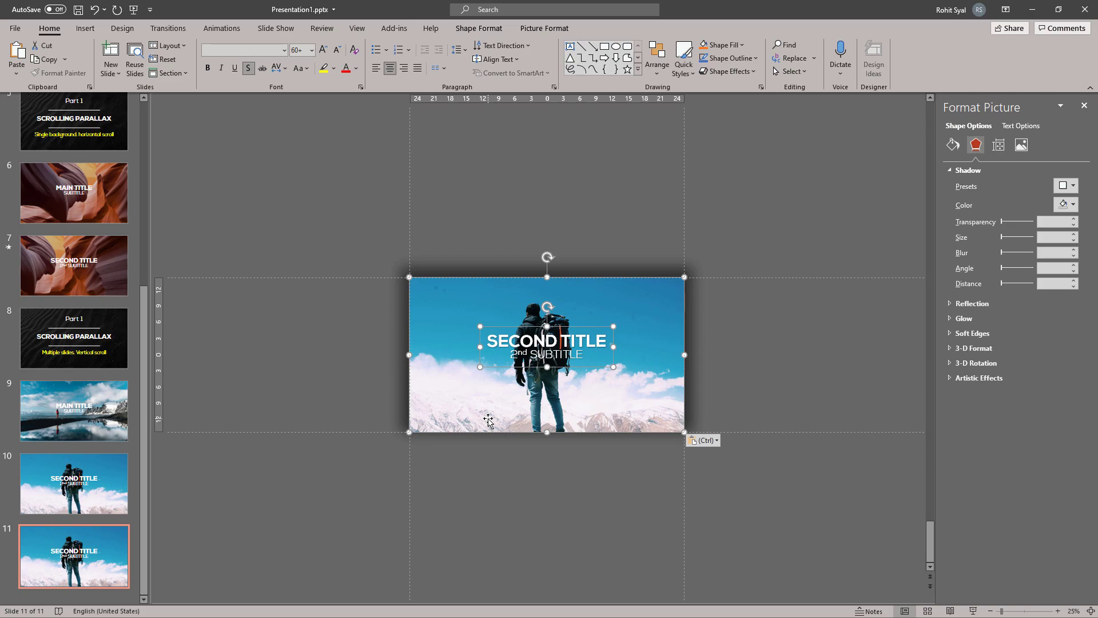
drag(488, 421, 489, 275)
right_click(453, 246)
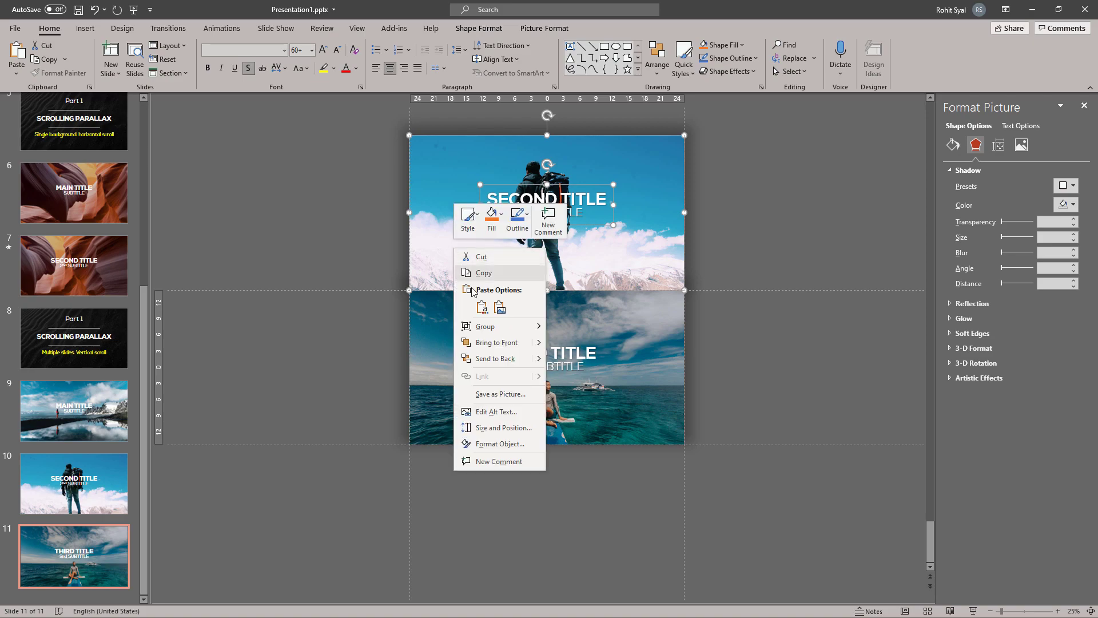
click(487, 359)
click(359, 243)
Lower the hiker photo so its bottom tucks behind the sea photo
click(433, 205)
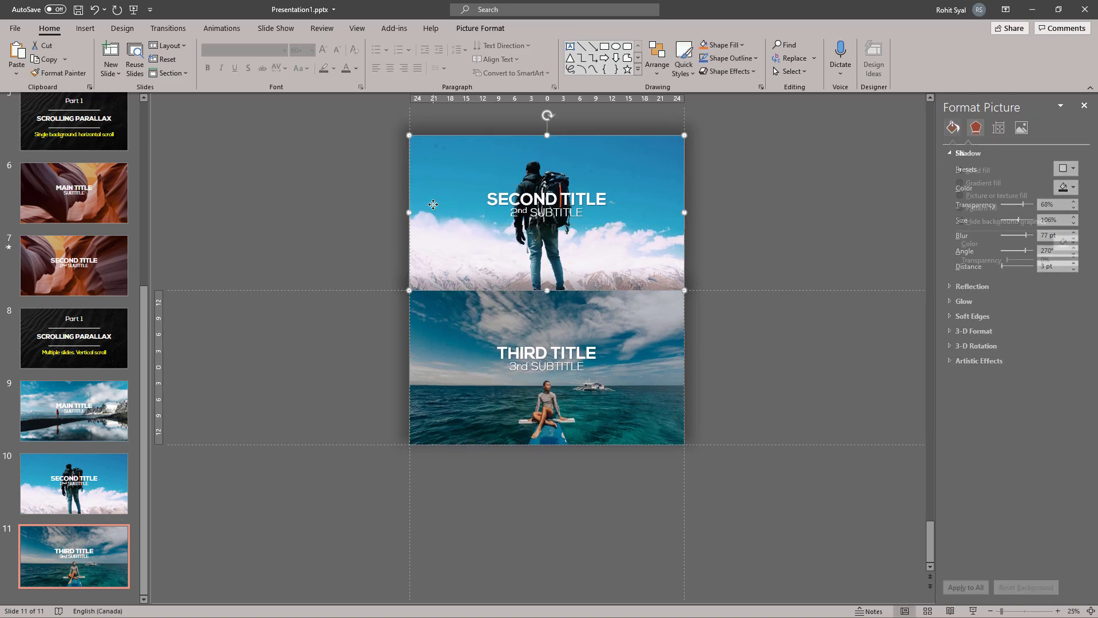
key(Down)
key(Down)
key(Down)
key(Down)
key(Down)
key(Down)
key(Down)
key(Down)
key(Down)
key(Down)
key(Down)
key(Down)
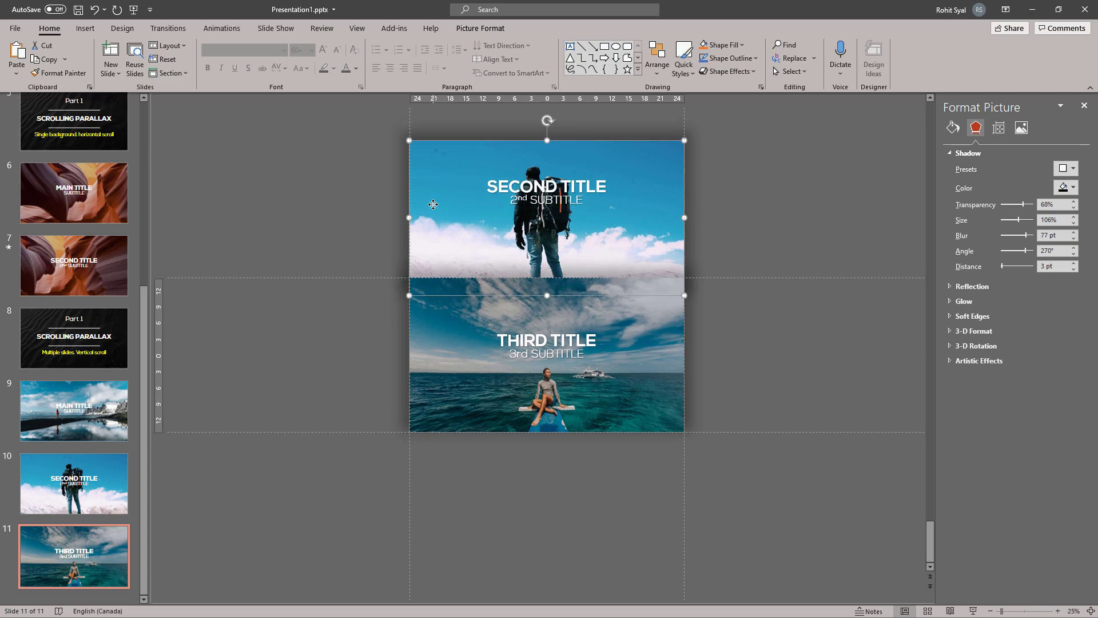
key(Down)
key(Down)
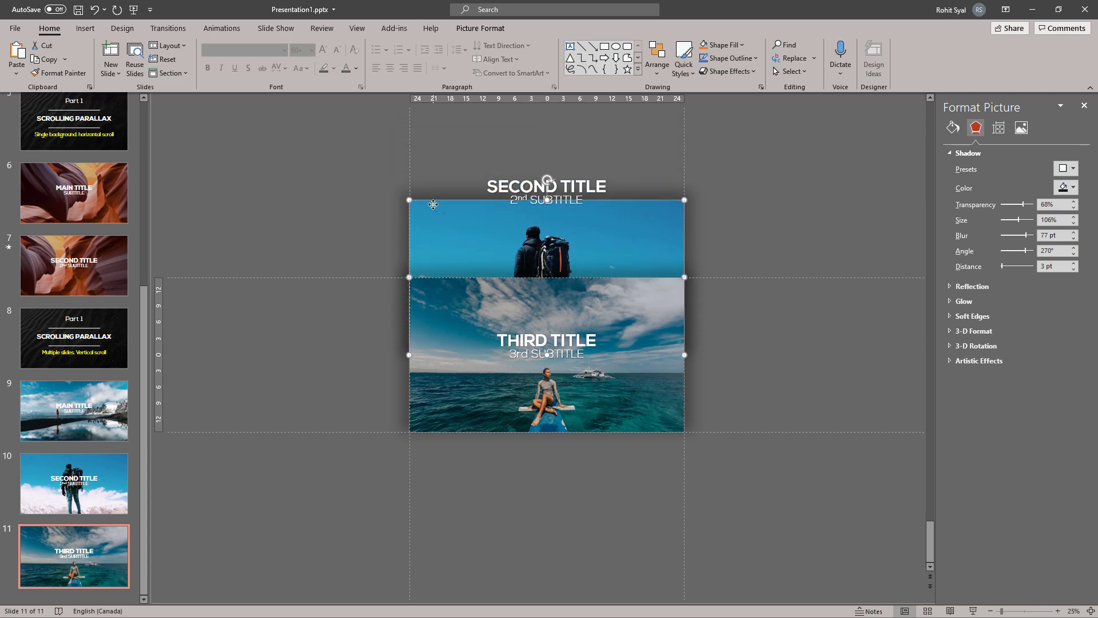
click(339, 232)
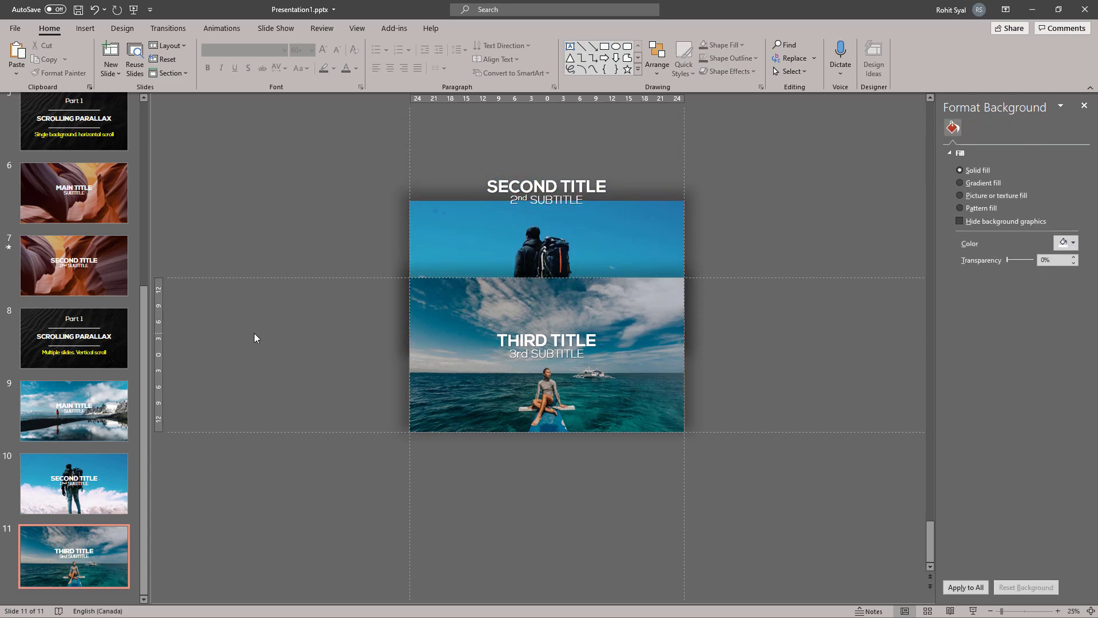
Apply the Morph transition to slides 10 and 11 together
click(77, 481)
shift+click(77, 540)
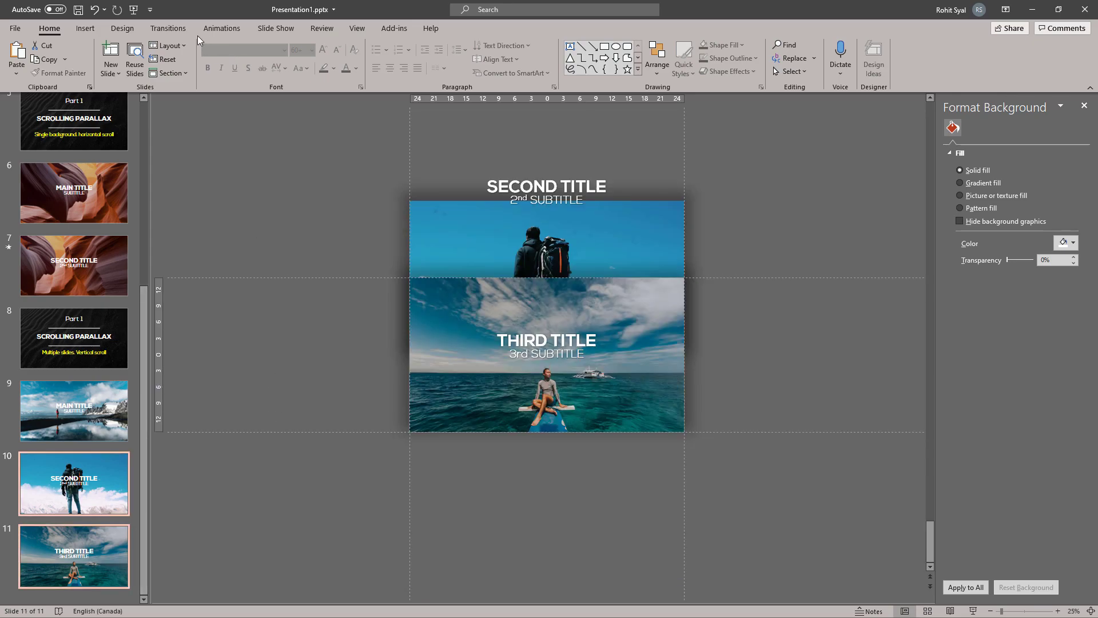
click(180, 29)
click(115, 65)
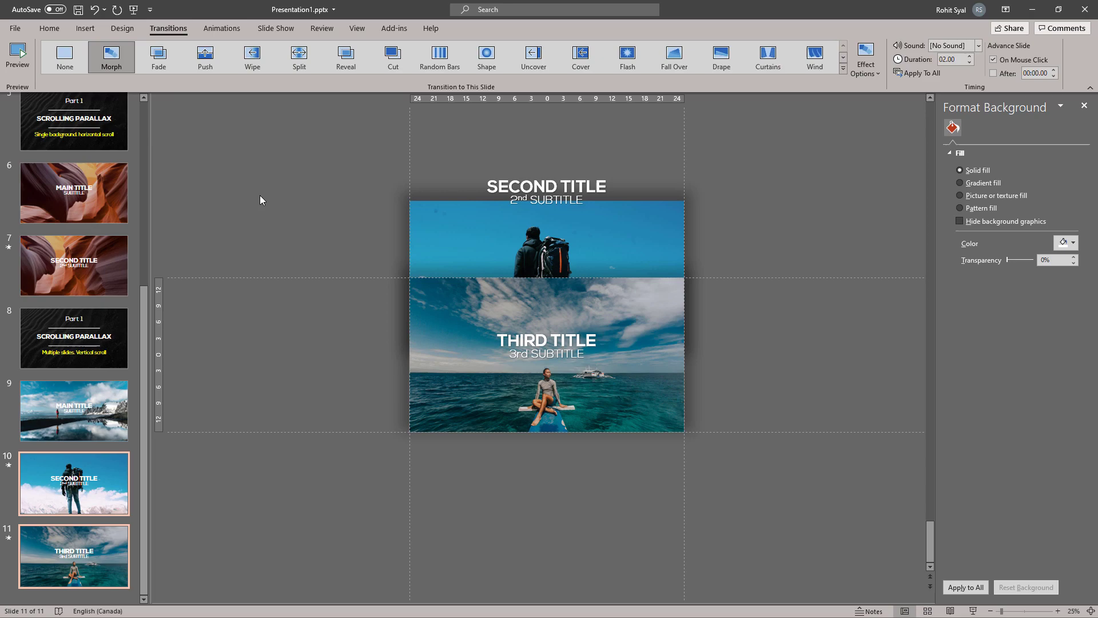
click(75, 411)
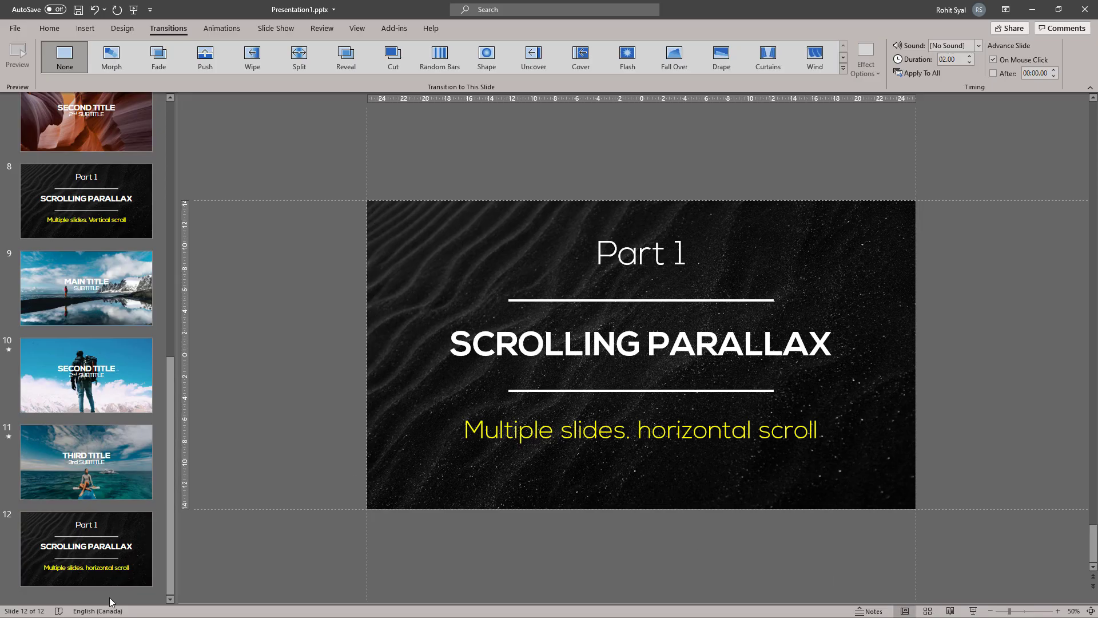
Insert three new blank slides after slide 12
click(109, 597)
right_click(108, 593)
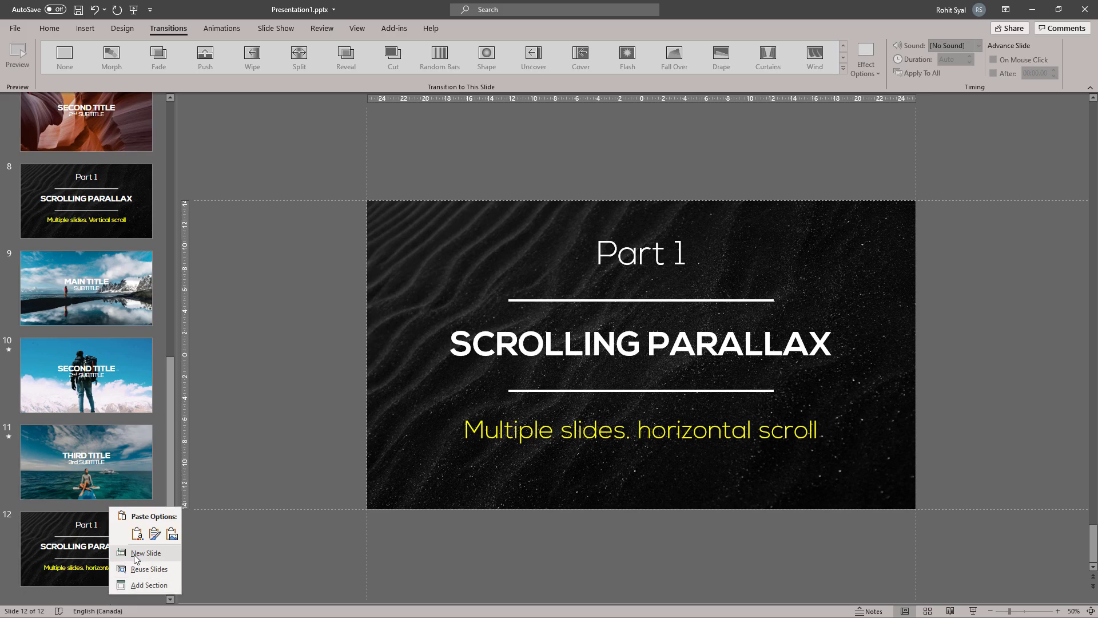
click(136, 559)
right_click(104, 557)
click(133, 365)
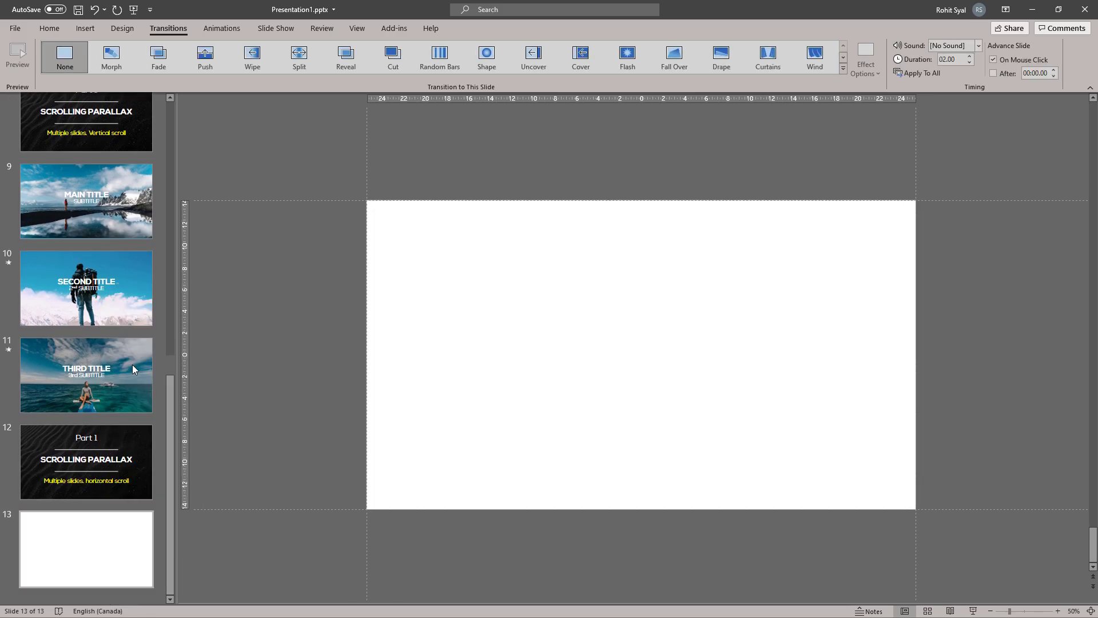
right_click(79, 543)
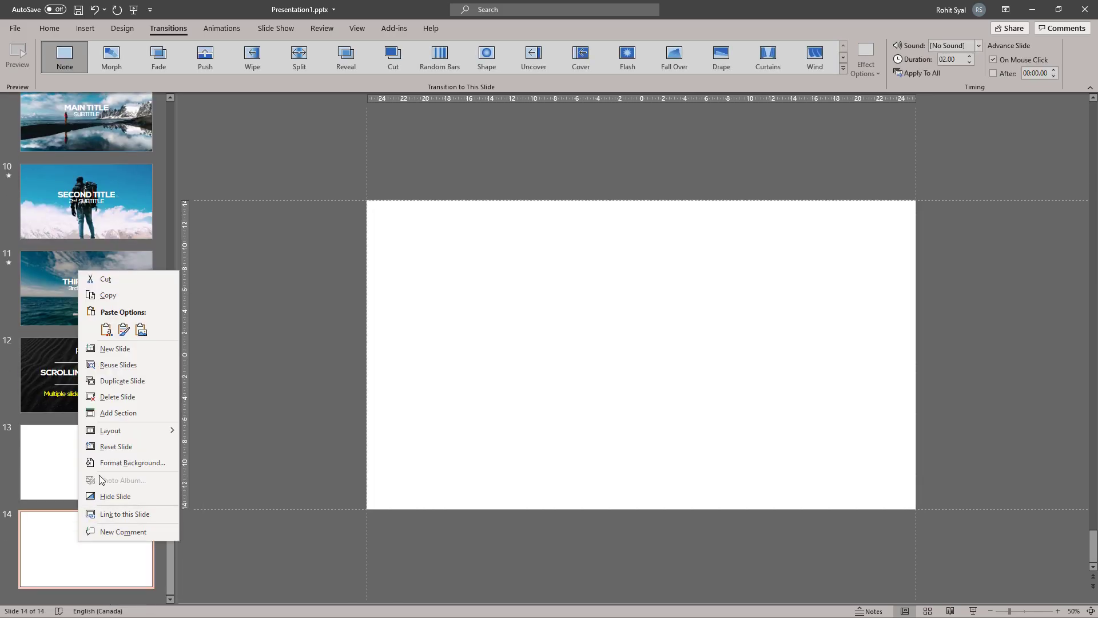
click(129, 350)
Paste the aurora image from File Explorer onto slide 13
click(120, 376)
key(alt+Tab)
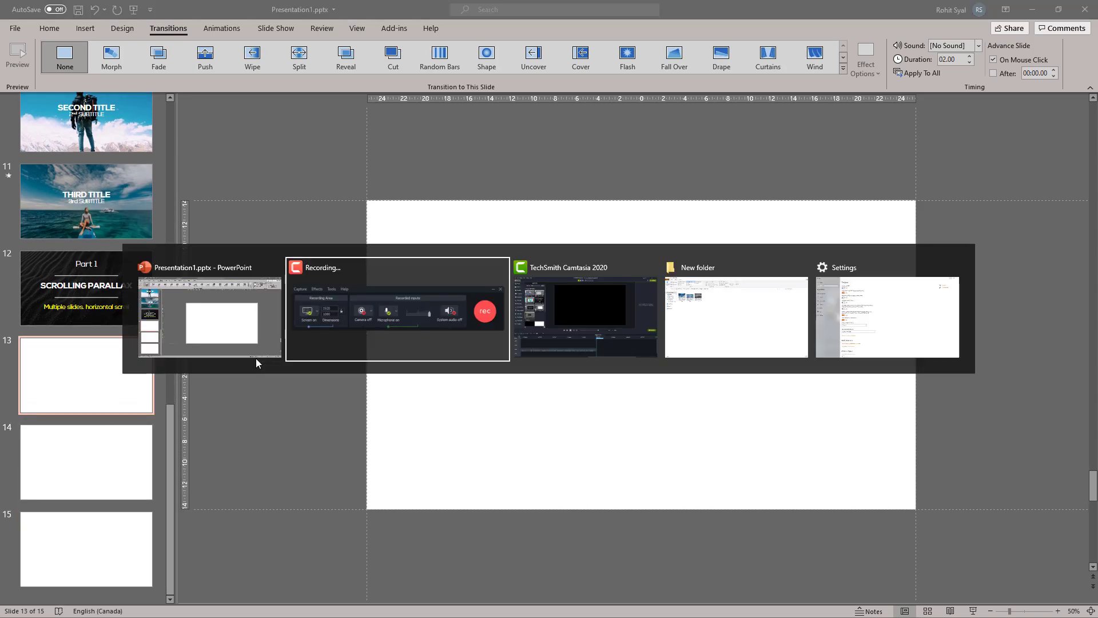
key(alt+Tab)
key(Tab)
key(Tab)
click(129, 153)
key(alt+Tab)
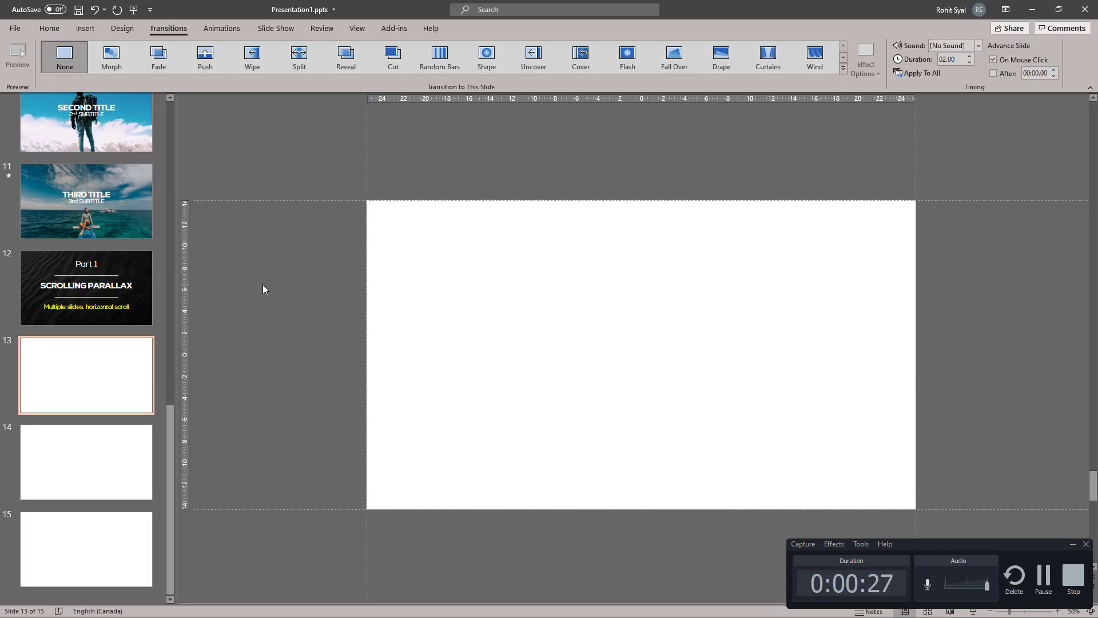
key(ctrl+v)
Paste the snowy forest image onto slide 14
click(86, 463)
key(alt+Tab)
click(191, 151)
key(alt+Tab)
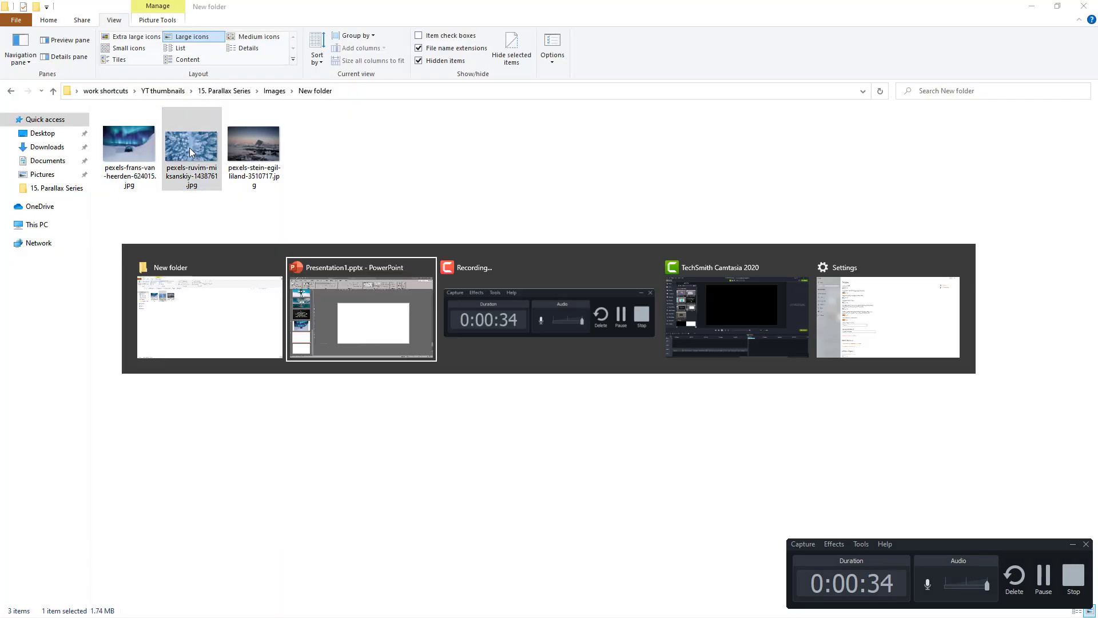
right_click(501, 331)
click(512, 358)
Paste the mountain shoreline image onto slide 15
scroll(225, 455, down, 1)
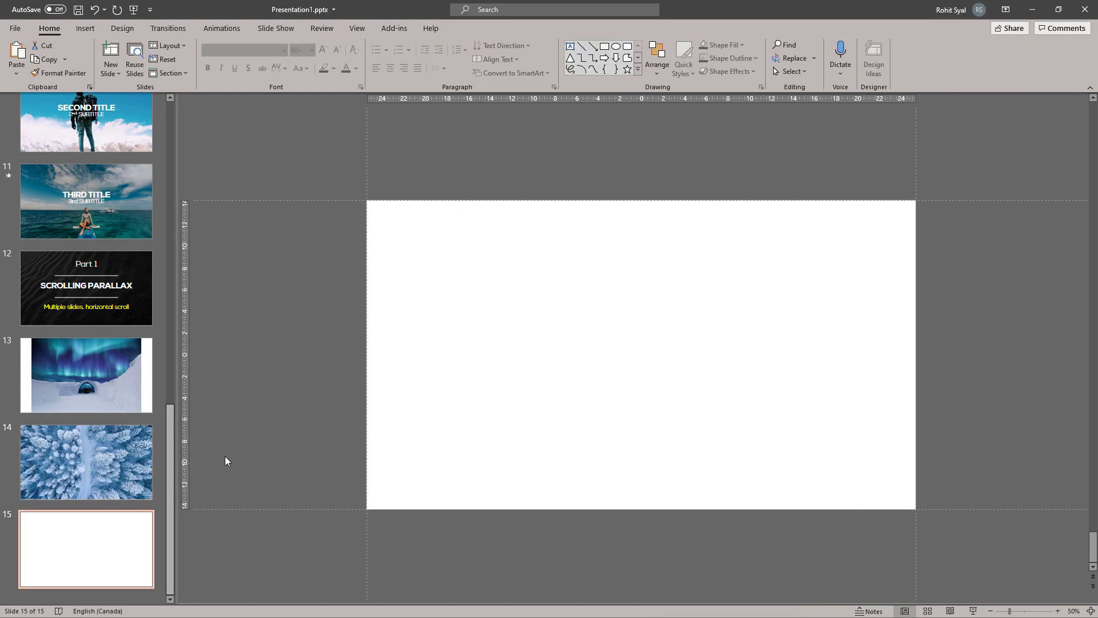
key(alt+Tab)
click(266, 145)
key(alt+Tab)
right_click(324, 233)
click(327, 274)
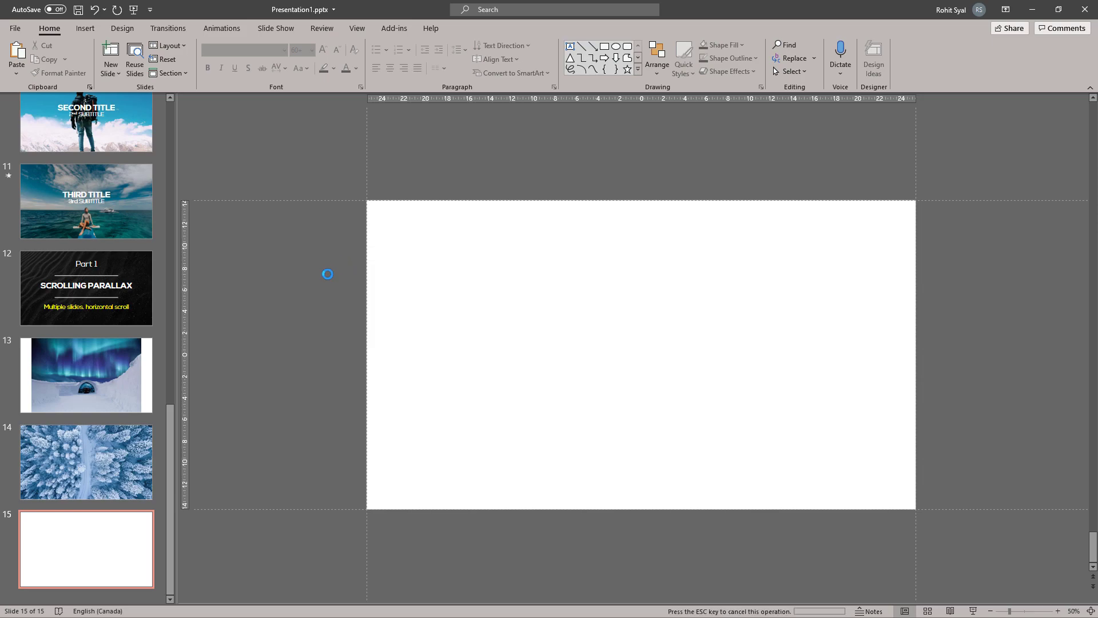
click(108, 359)
Crop slide 13's aurora photo to 16:9 and enlarge it to fill the slide
click(507, 317)
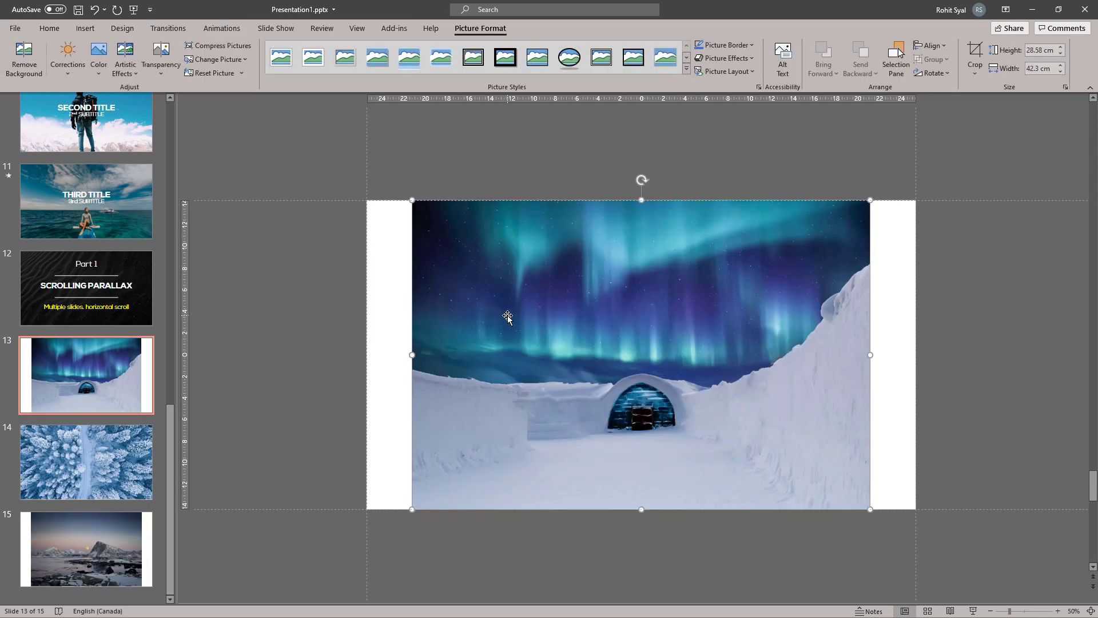
click(975, 66)
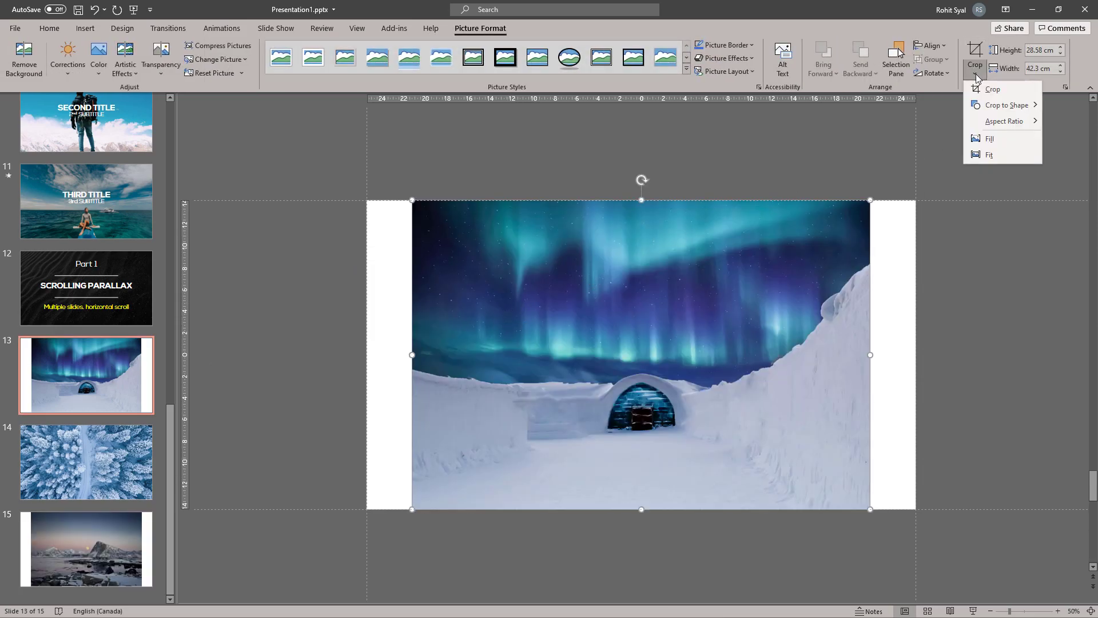
mouse_move(1007, 121)
click(1069, 318)
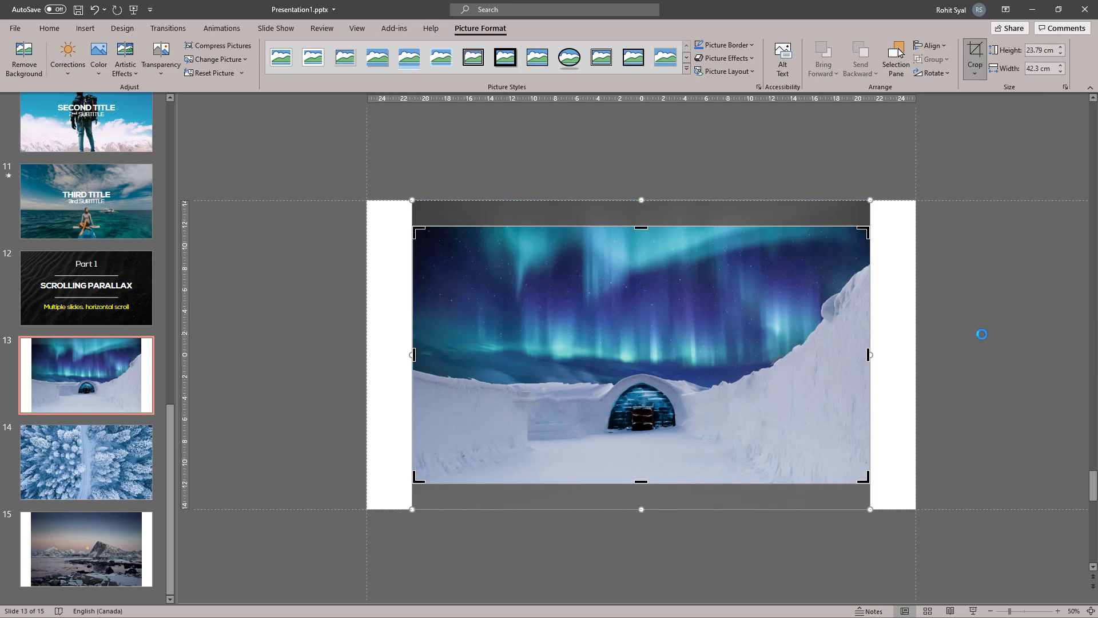
key(Escape)
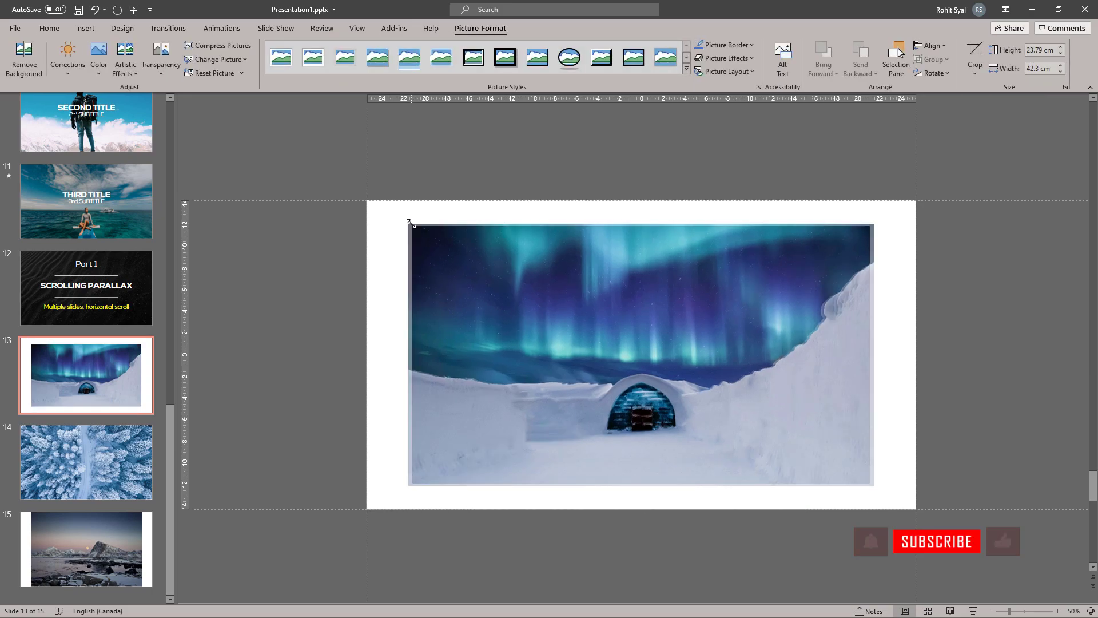
drag(411, 226, 367, 200)
Crop slide 15's mountain photo to 16:9 and stretch it to fill the slide
click(104, 529)
double_click(711, 277)
click(975, 74)
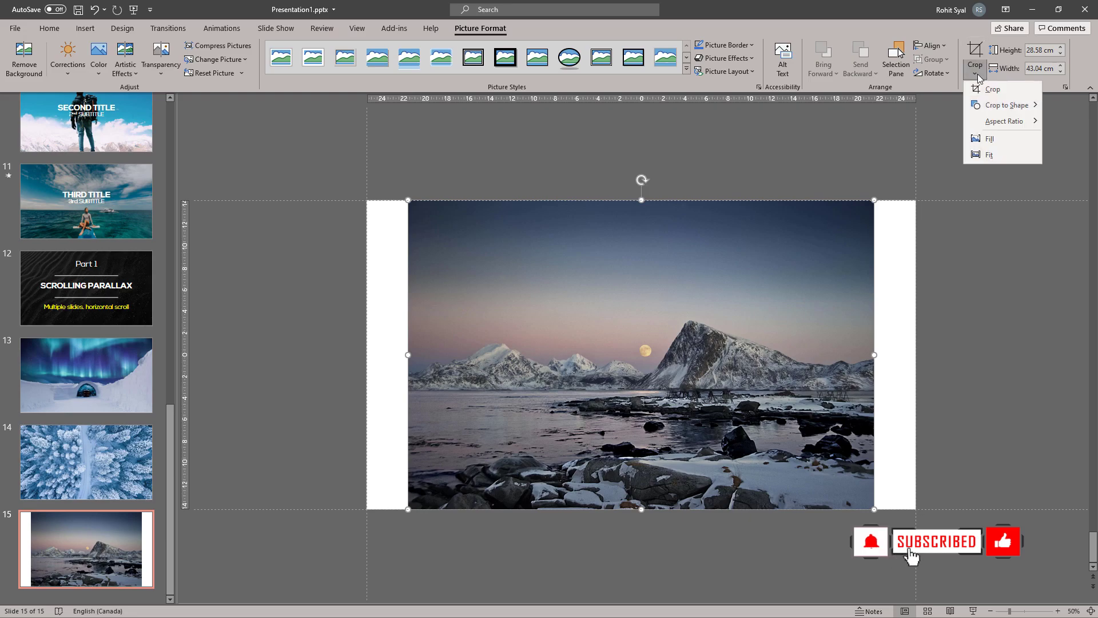
mouse_move(1007, 121)
click(1070, 318)
key(Escape)
drag(408, 226, 367, 200)
click(325, 293)
click(125, 383)
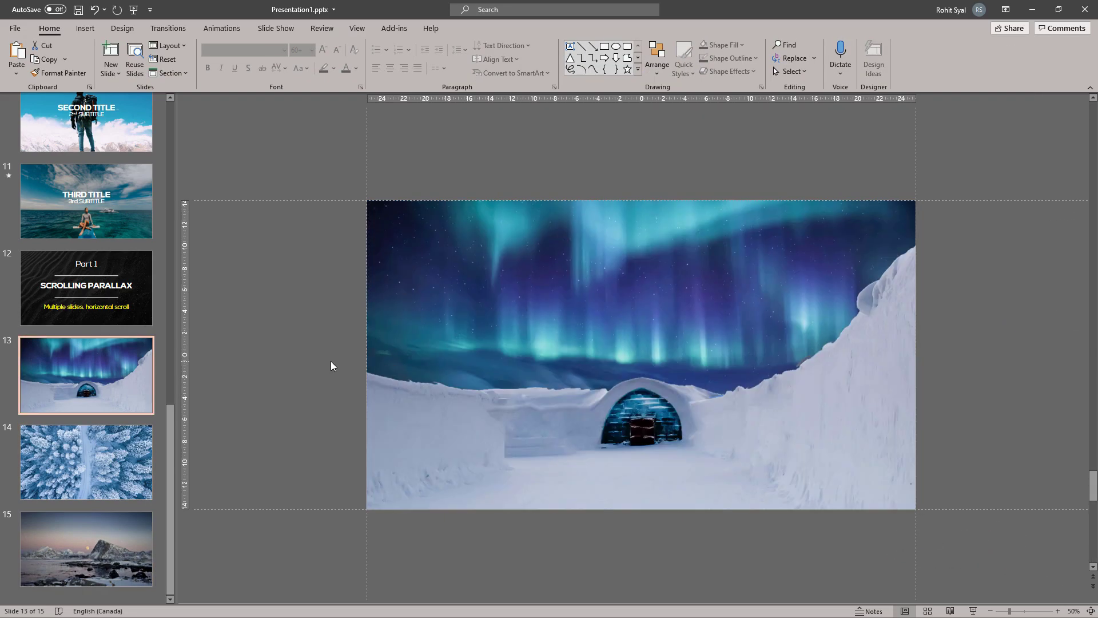
Copy the MAIN, SECOND and THIRD title boxes from slides 9–11 onto slides 13–15
scroll(84, 255, up, 5)
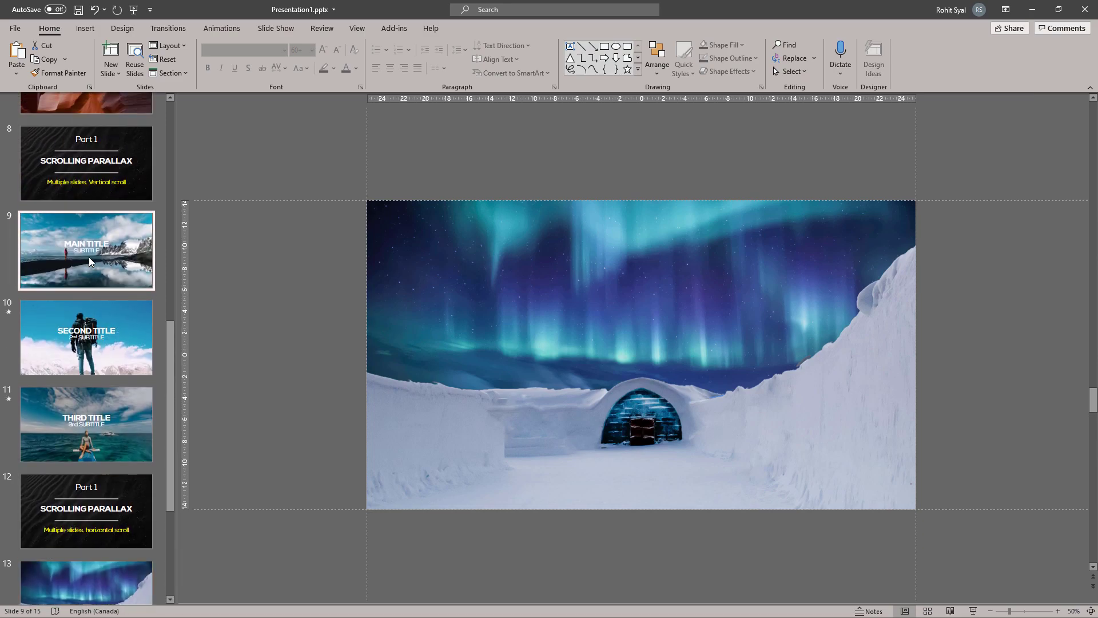
click(88, 256)
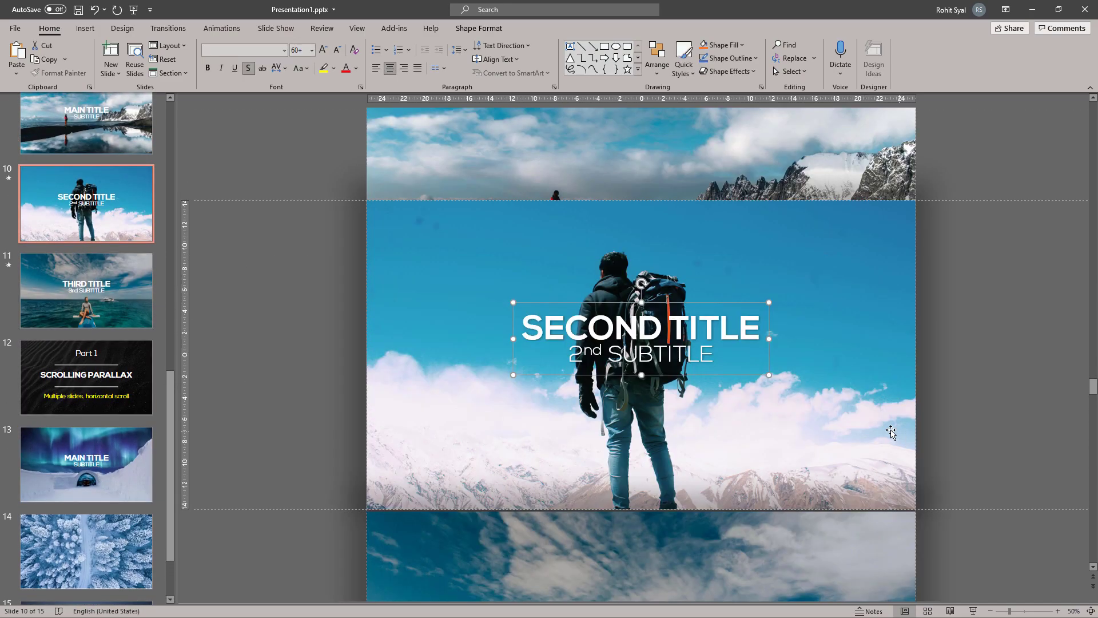
scroll(90, 404, down, 2)
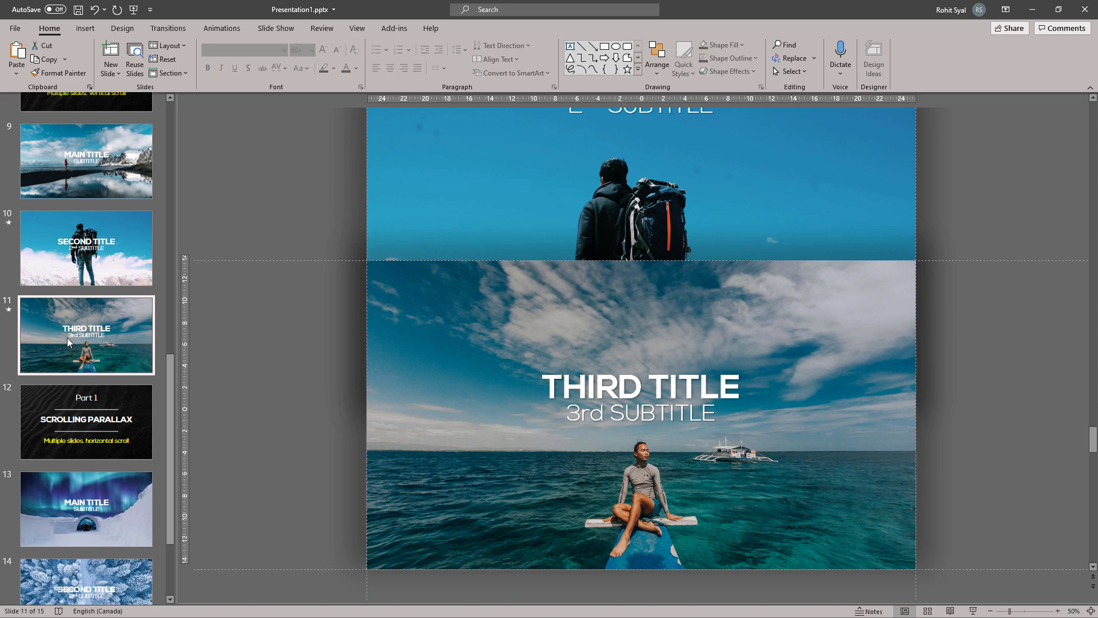
scroll(118, 527, down, 2)
click(118, 527)
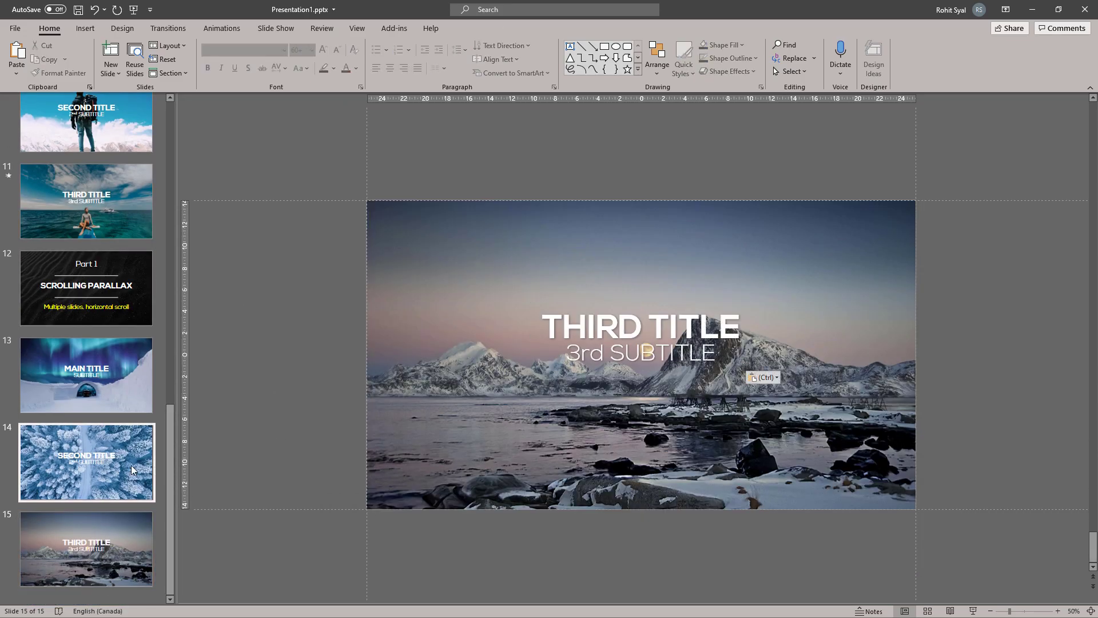
click(149, 466)
double_click(417, 350)
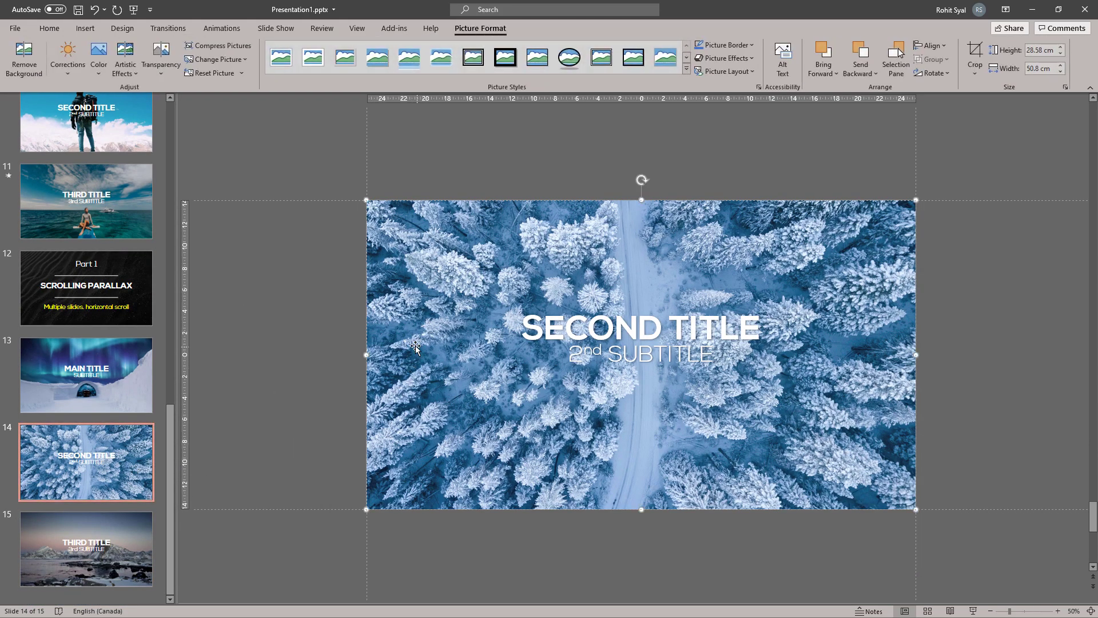
Darken slide 15's mountain photo with a brightness/contrast preset so the white title stands out
click(67, 56)
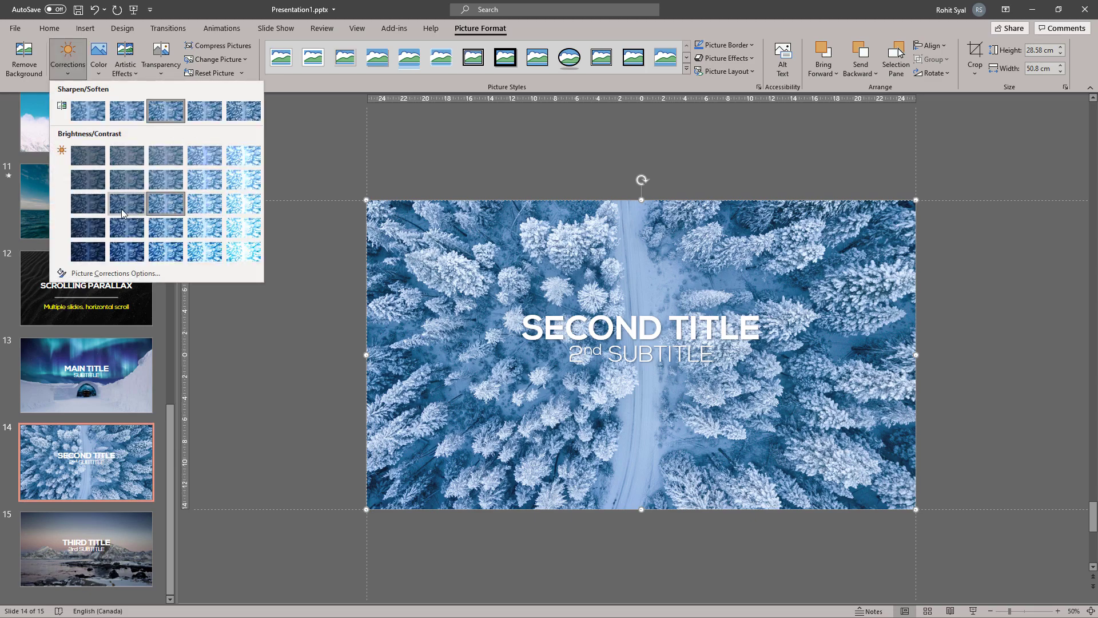
key(Escape)
click(264, 339)
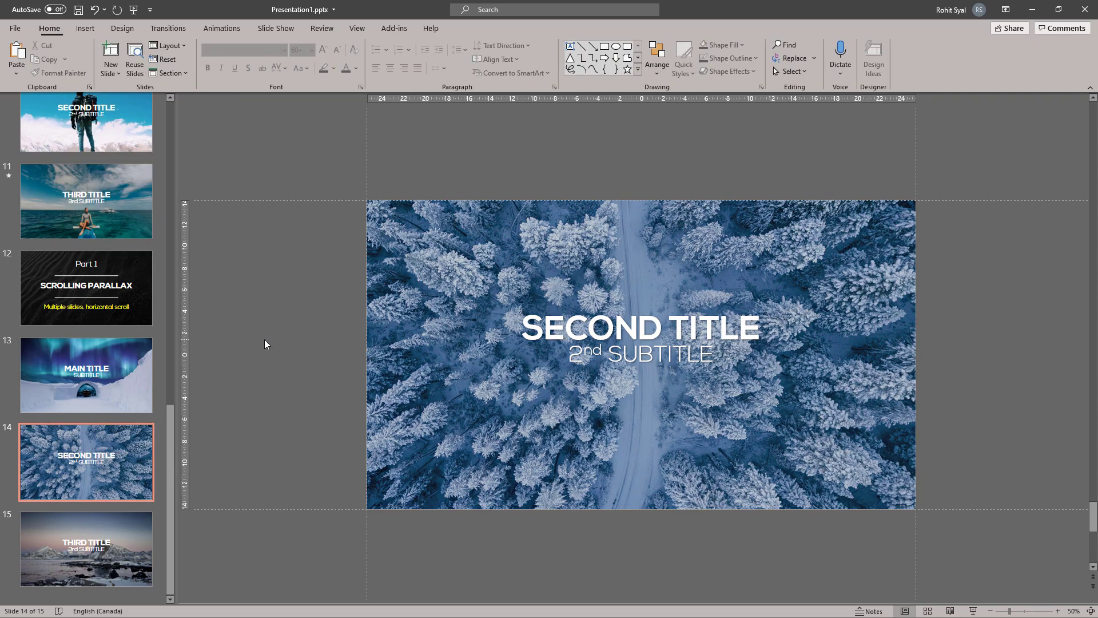
click(111, 558)
double_click(431, 403)
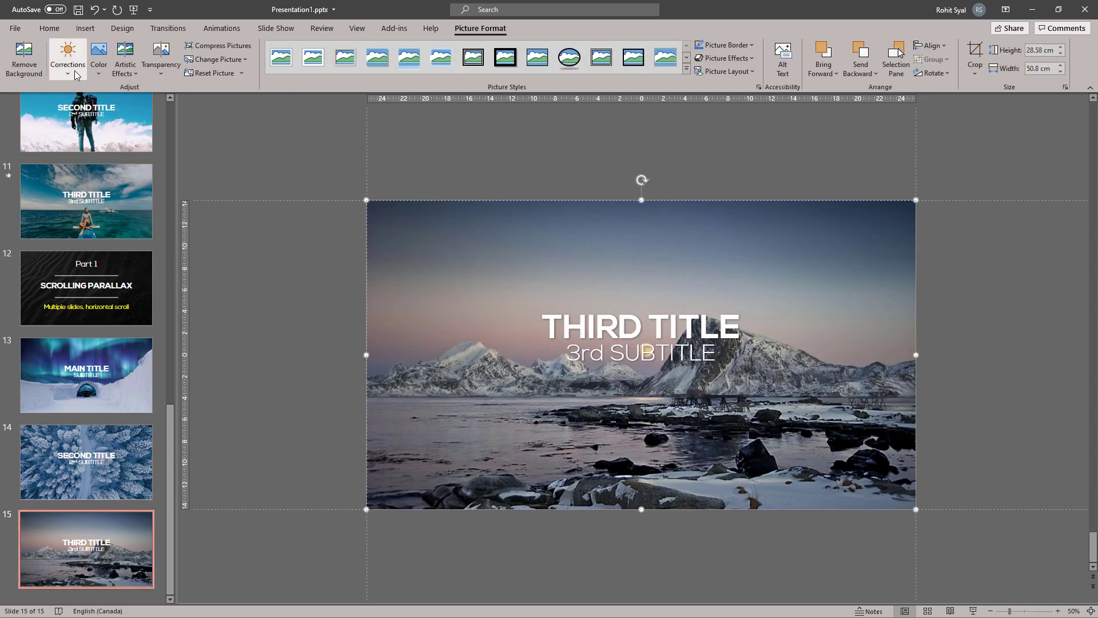
click(68, 56)
click(136, 208)
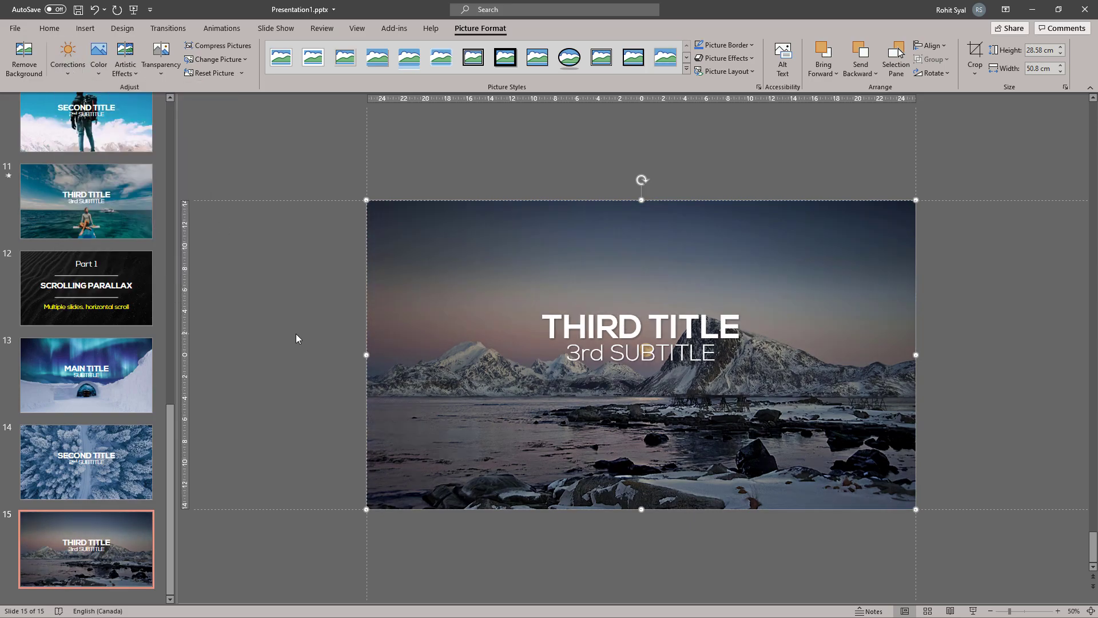
click(295, 334)
Review slides 13, 14 and 15, ending on the snowy forest slide 14
click(142, 375)
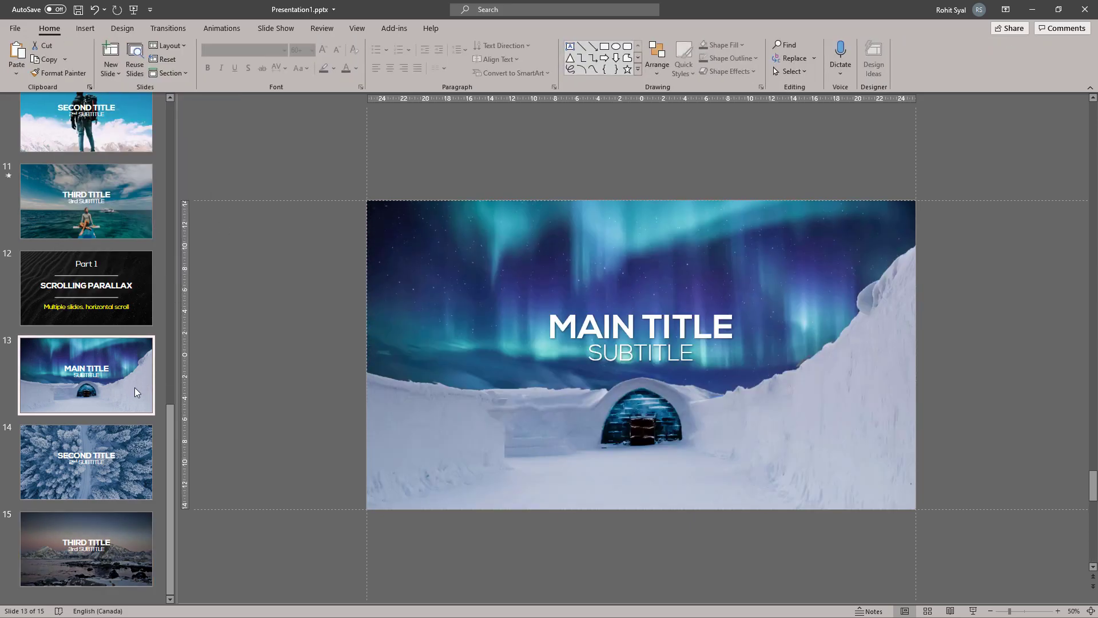
click(125, 473)
click(128, 550)
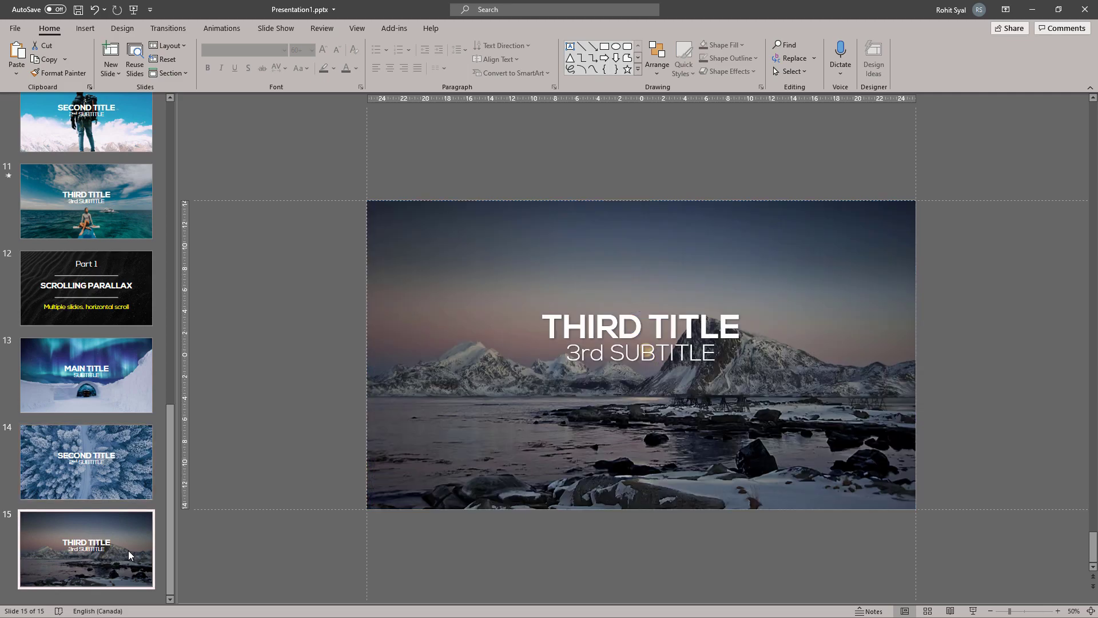
click(127, 489)
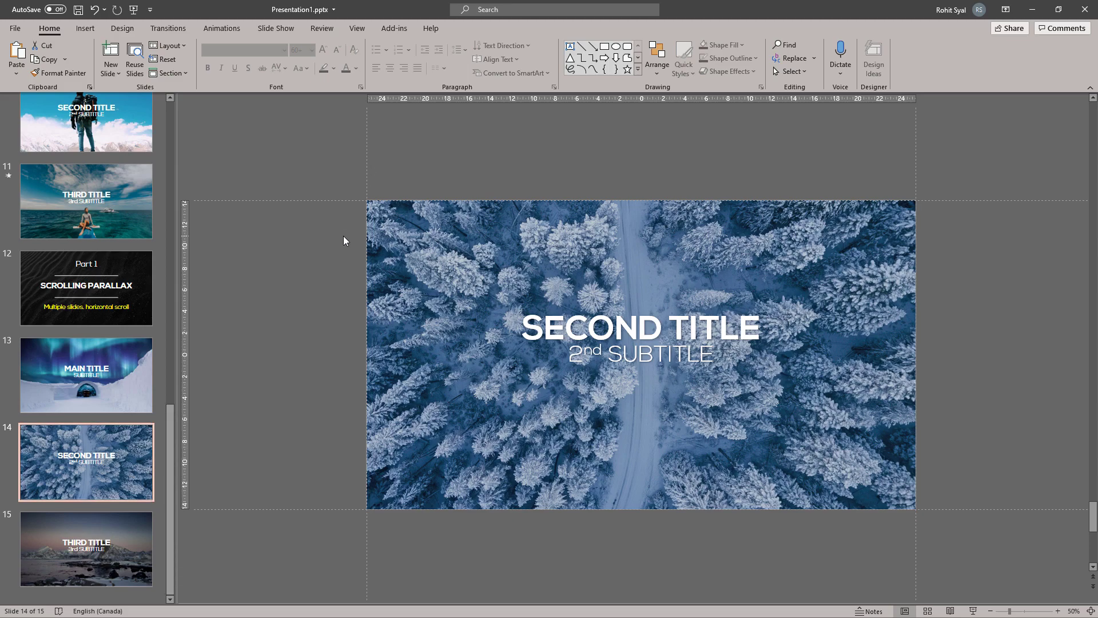
Give slide 14's forest picture an Offset Left outer shadow with size 103% and blur 68 pt
drag(343, 240, 921, 192)
drag(286, 164, 452, 566)
click(389, 373)
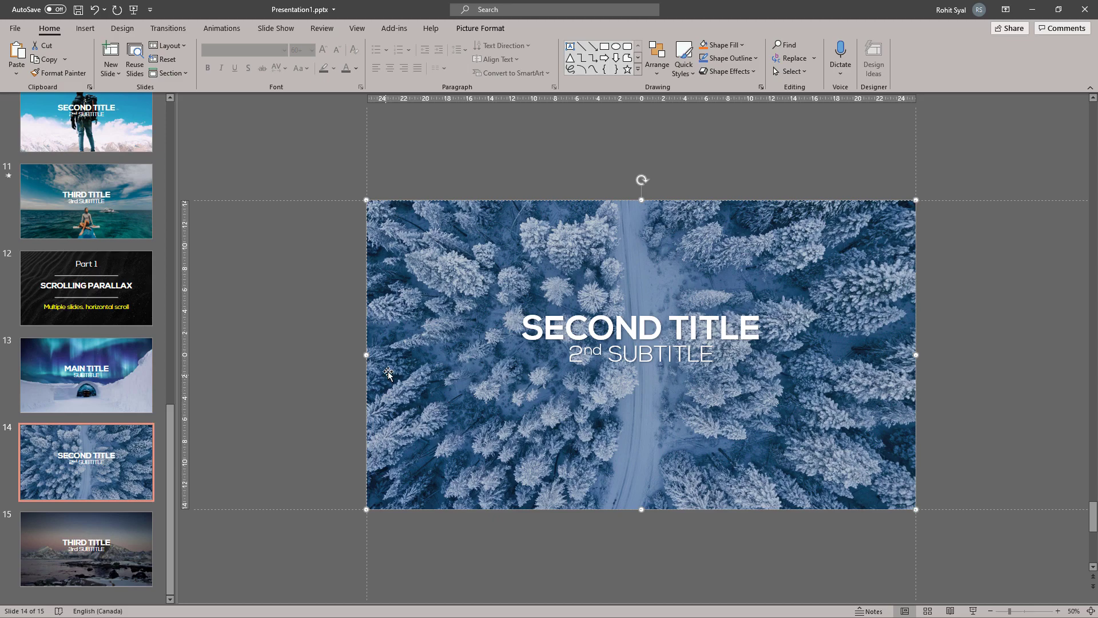
right_click(411, 330)
click(452, 544)
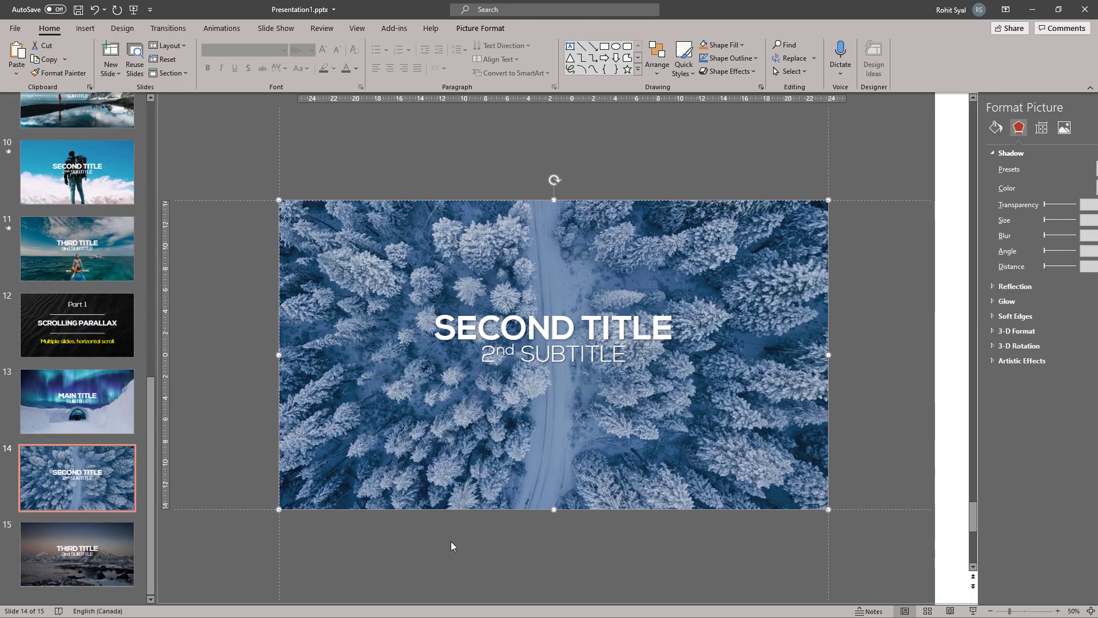
click(1067, 168)
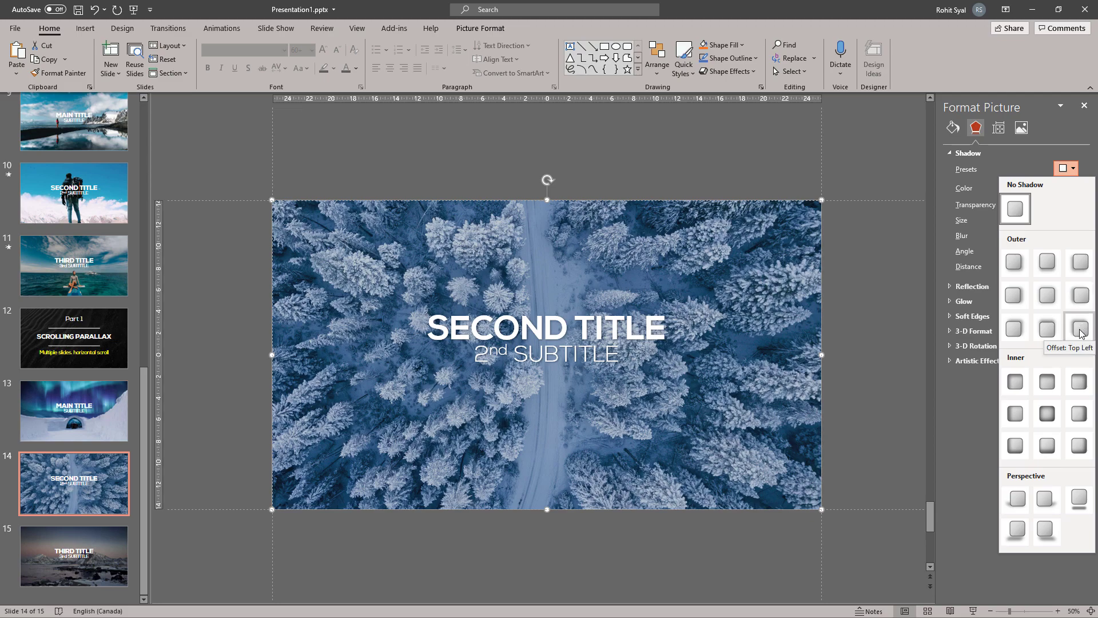
click(1080, 295)
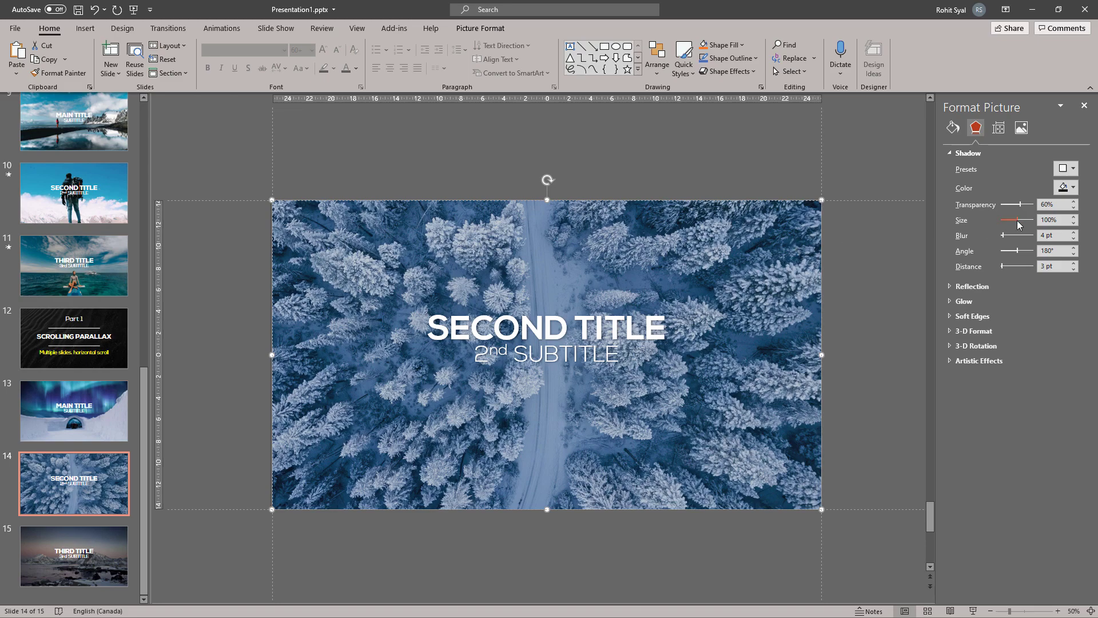
drag(1018, 225, 1019, 224)
click(1073, 223)
click(1074, 223)
click(1073, 223)
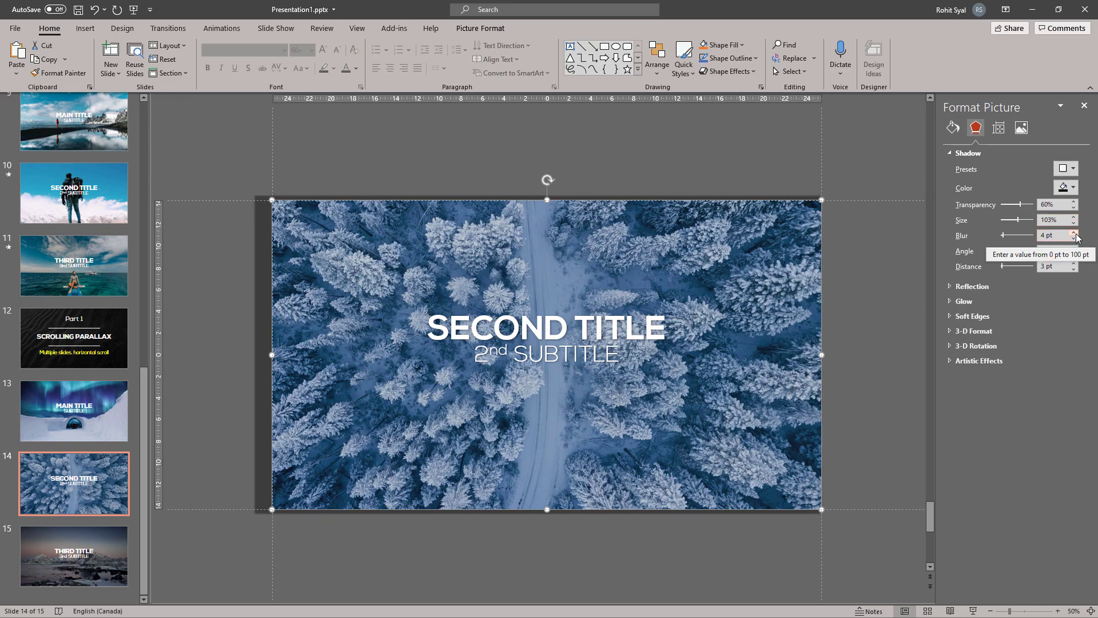
click(1074, 233)
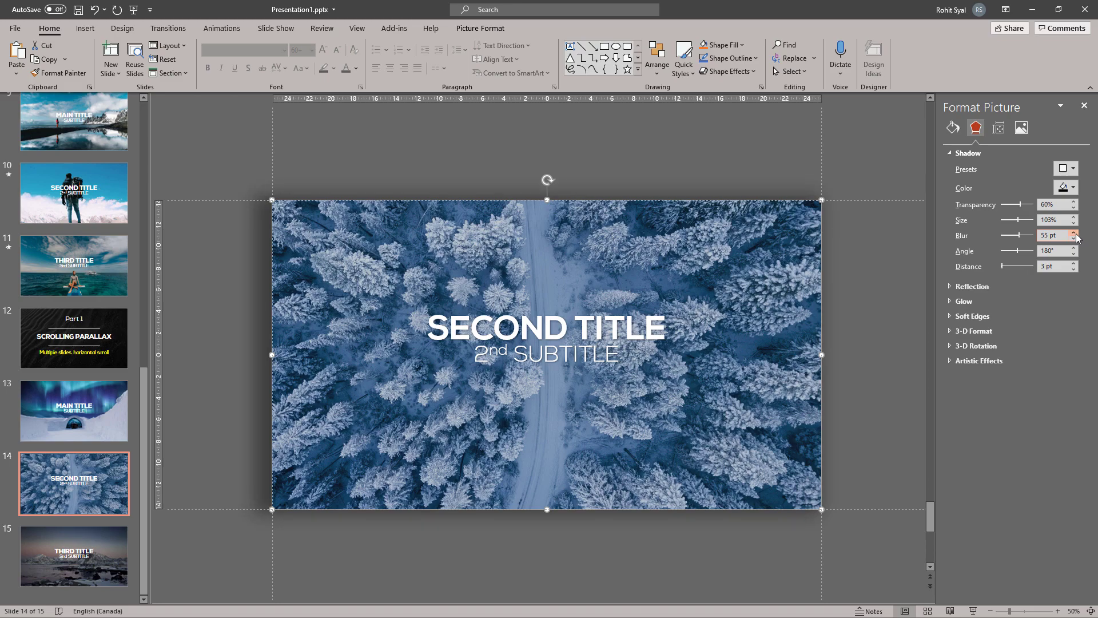
Copy the forest picture's shadow onto slide 15's picture with Format Painter
click(905, 340)
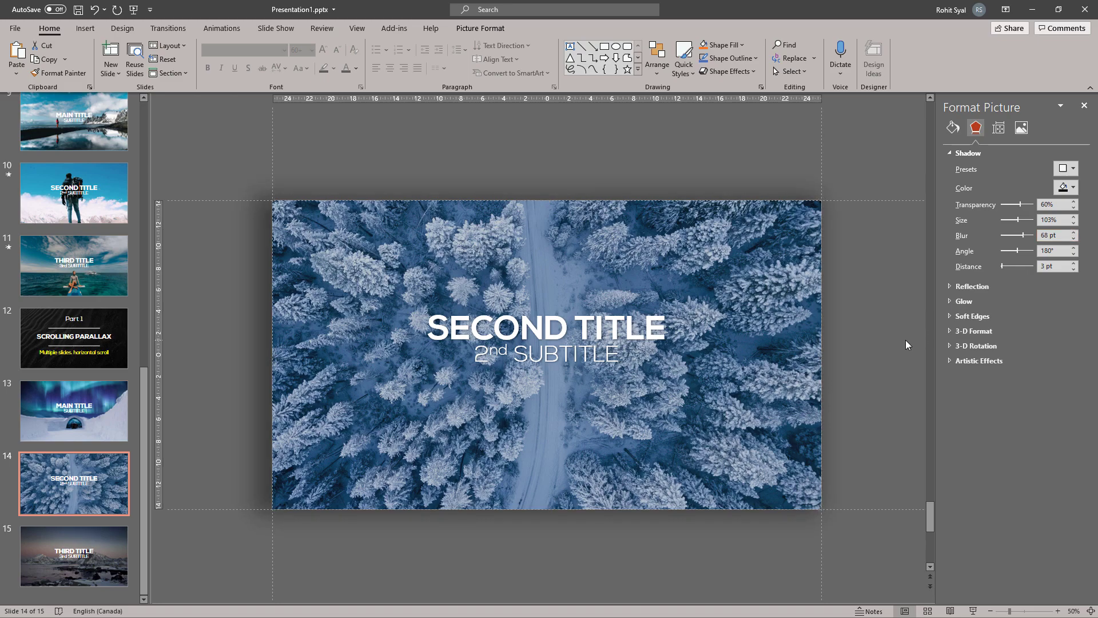
click(346, 263)
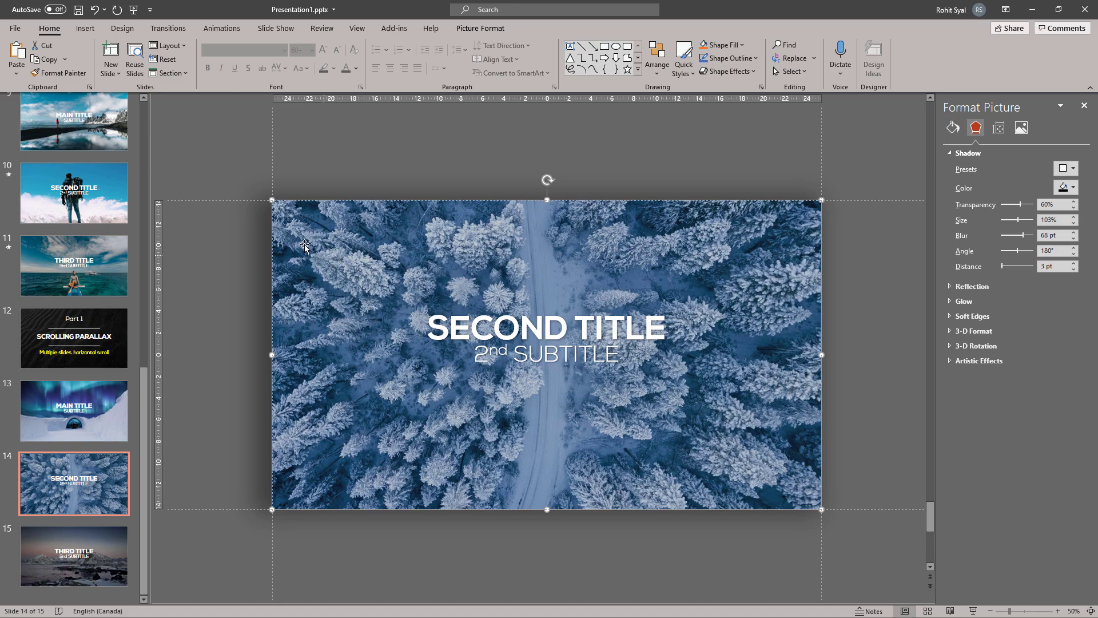
click(57, 73)
click(74, 555)
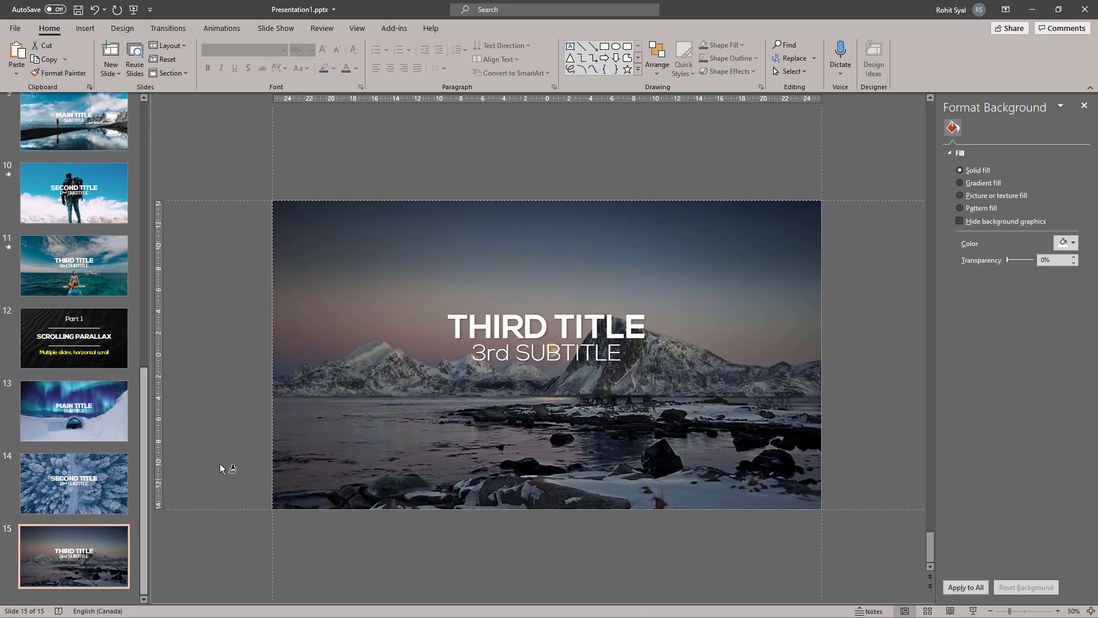
click(336, 301)
click(210, 316)
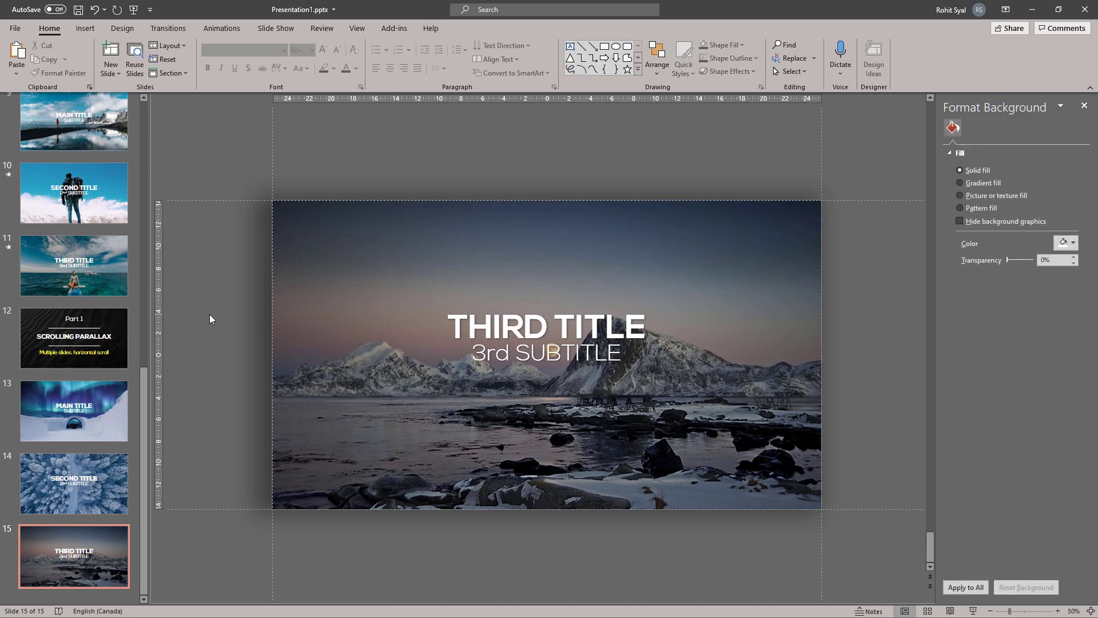
click(90, 421)
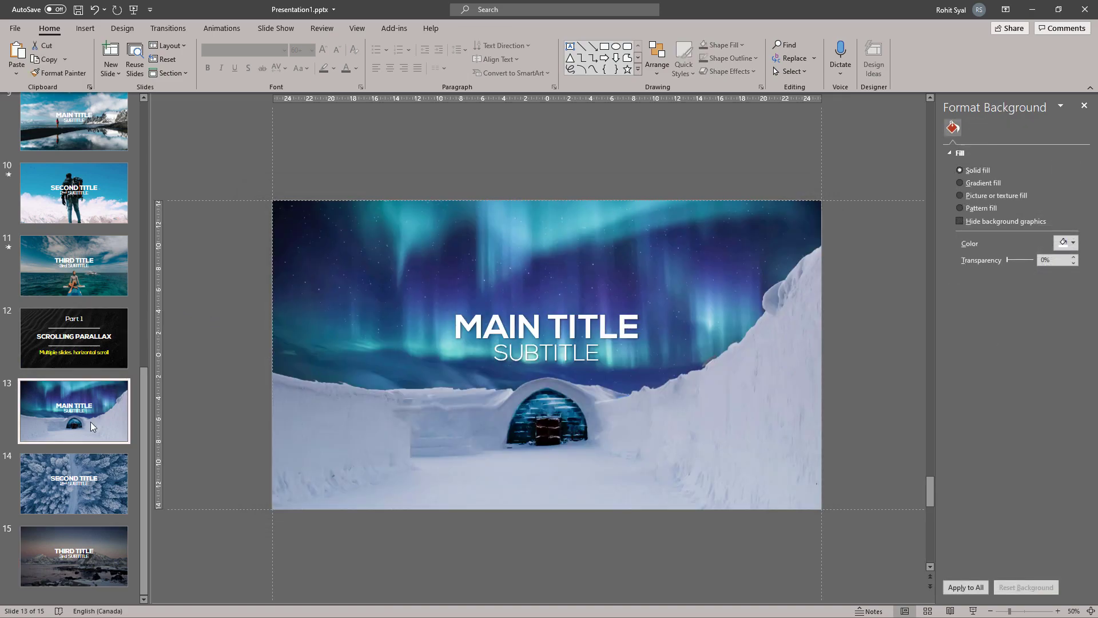
click(98, 471)
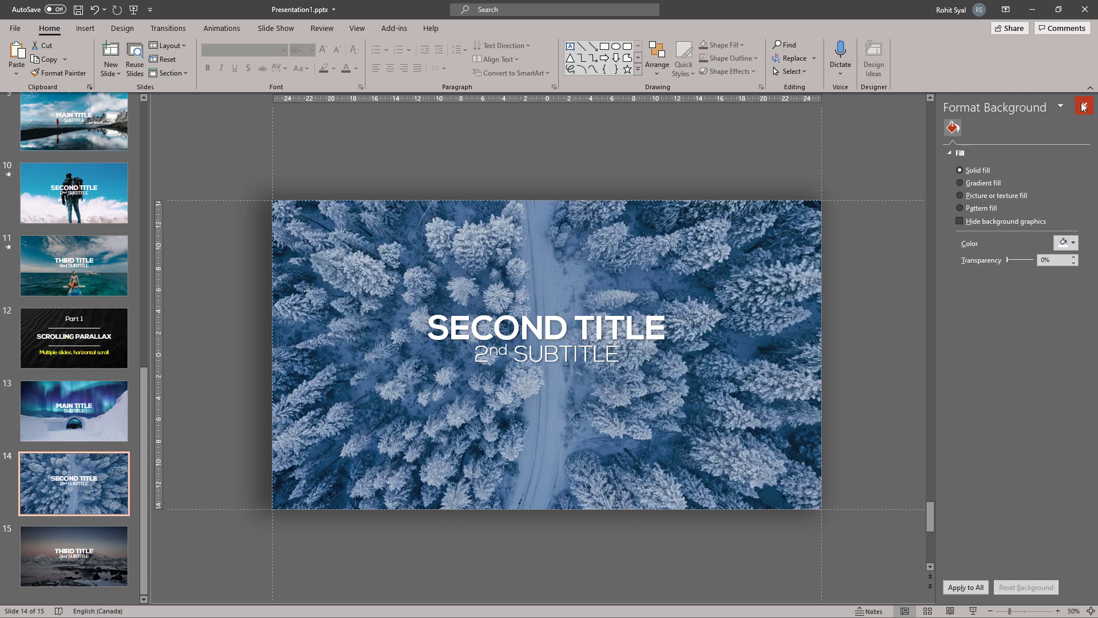
click(1084, 106)
Paste slide 14's forest picture and SECOND TITLE onto slide 13, just past its right edge
drag(269, 142, 938, 549)
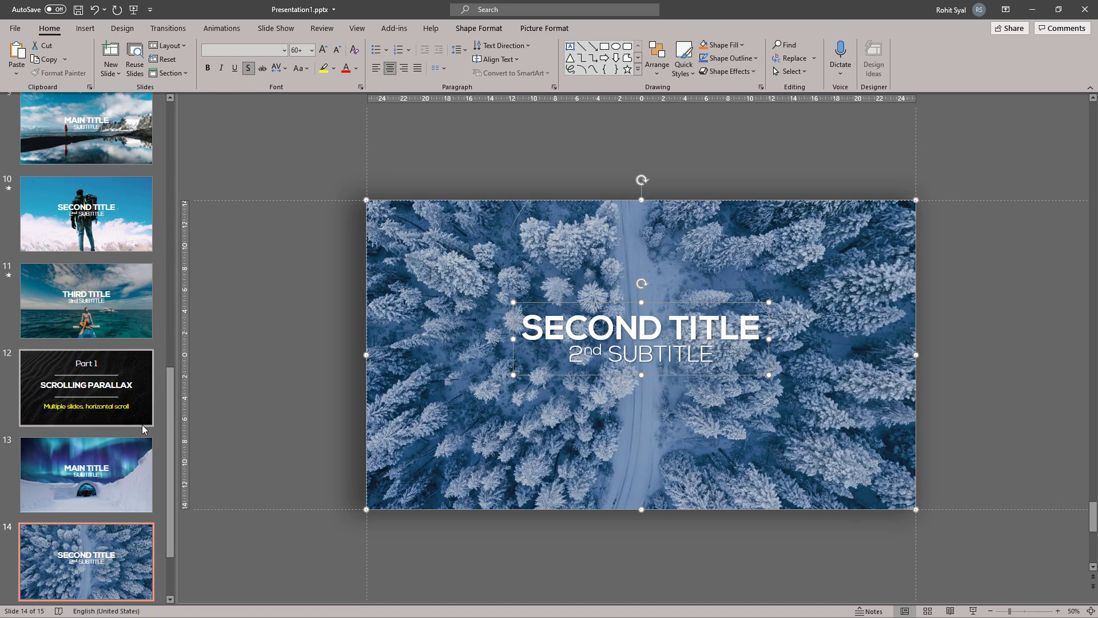
click(87, 496)
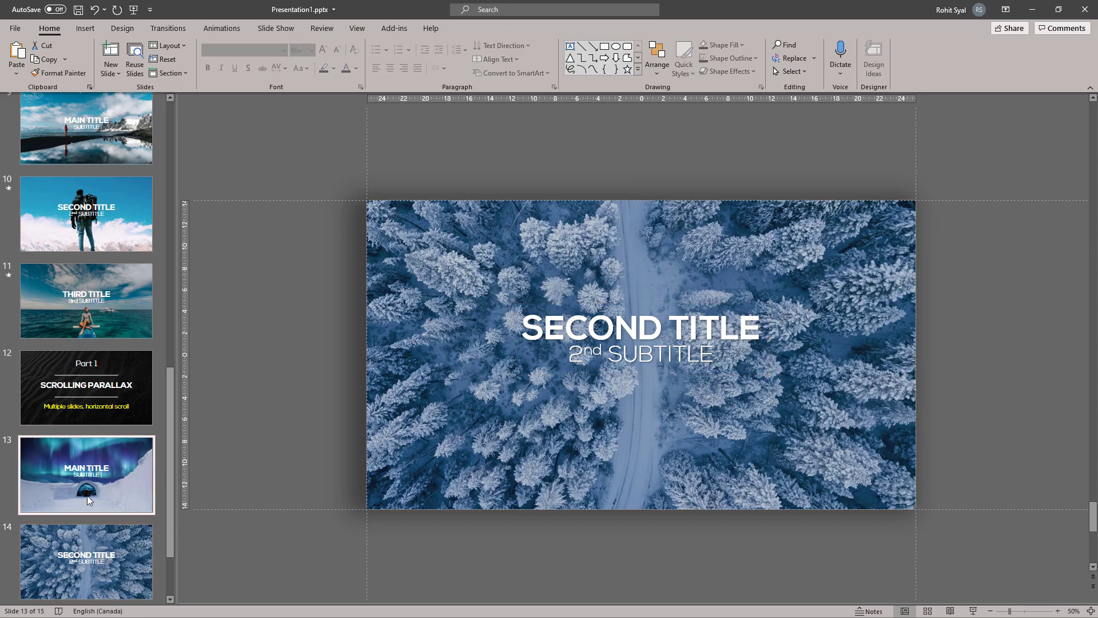
click(352, 345)
key(ctrl+v)
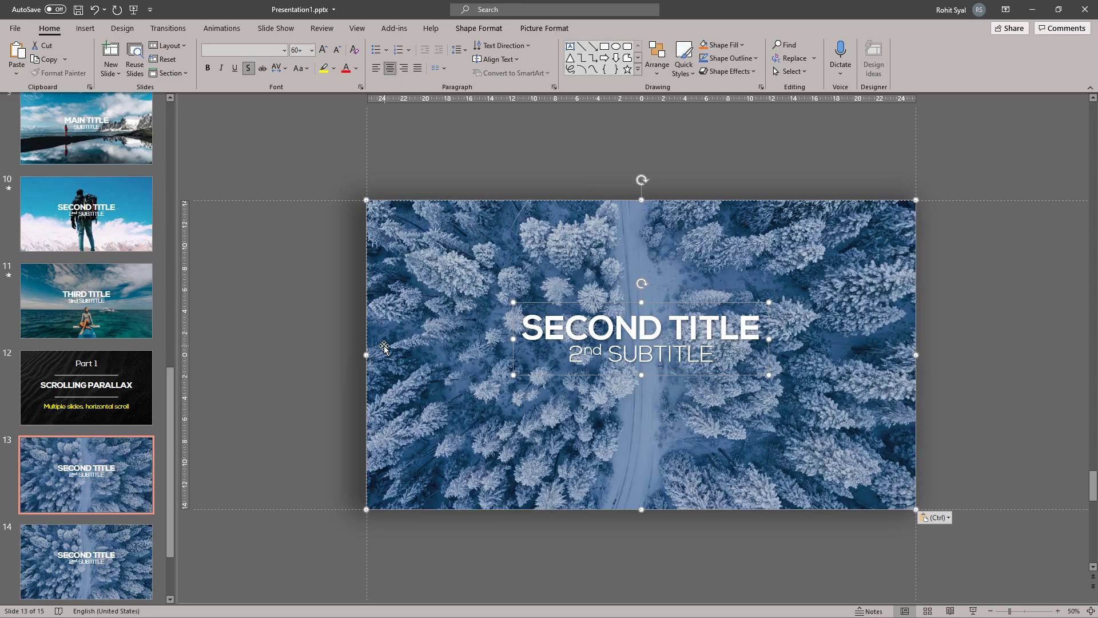
scroll(380, 345, down, 2)
drag(514, 404, 872, 397)
click(816, 533)
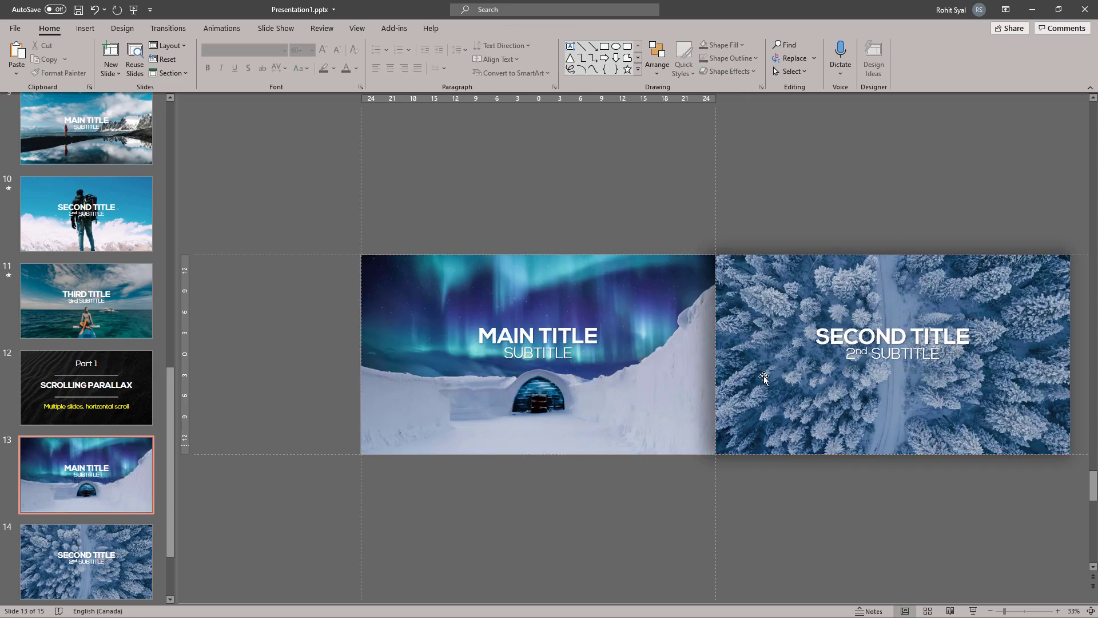
Nudge the SECOND TITLE text box two steps to the right
drag(734, 192, 1012, 435)
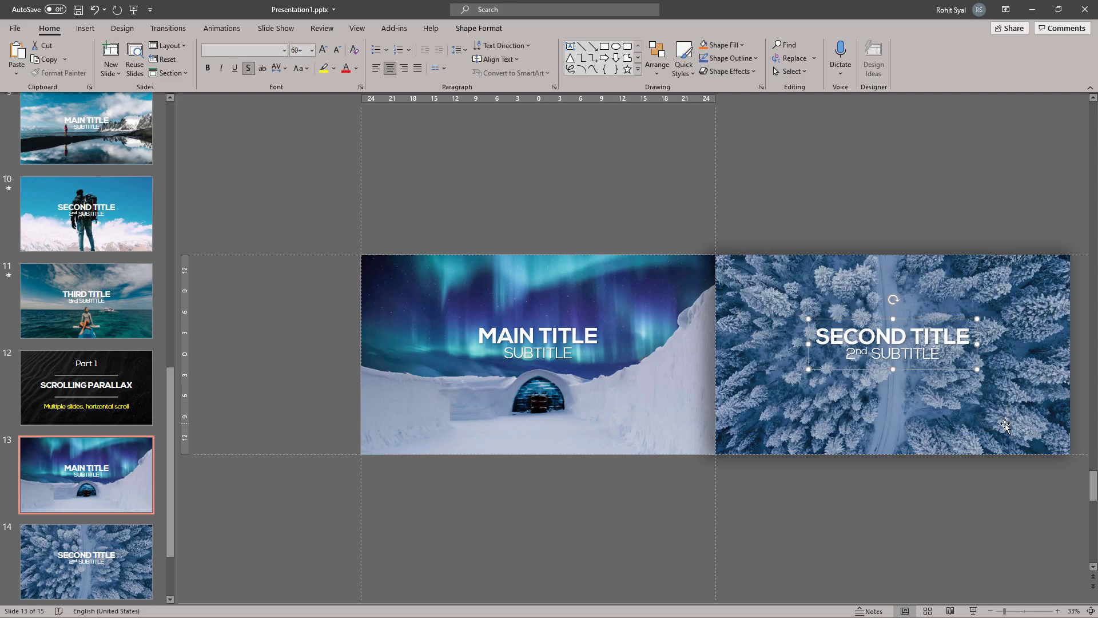
key(Right)
key(Right)
key(Right)
key(Right)
key(Right)
key(Right)
key(Right)
key(Right)
key(Right)
key(Right)
key(Right)
key(Right)
key(Right)
key(Right)
key(Right)
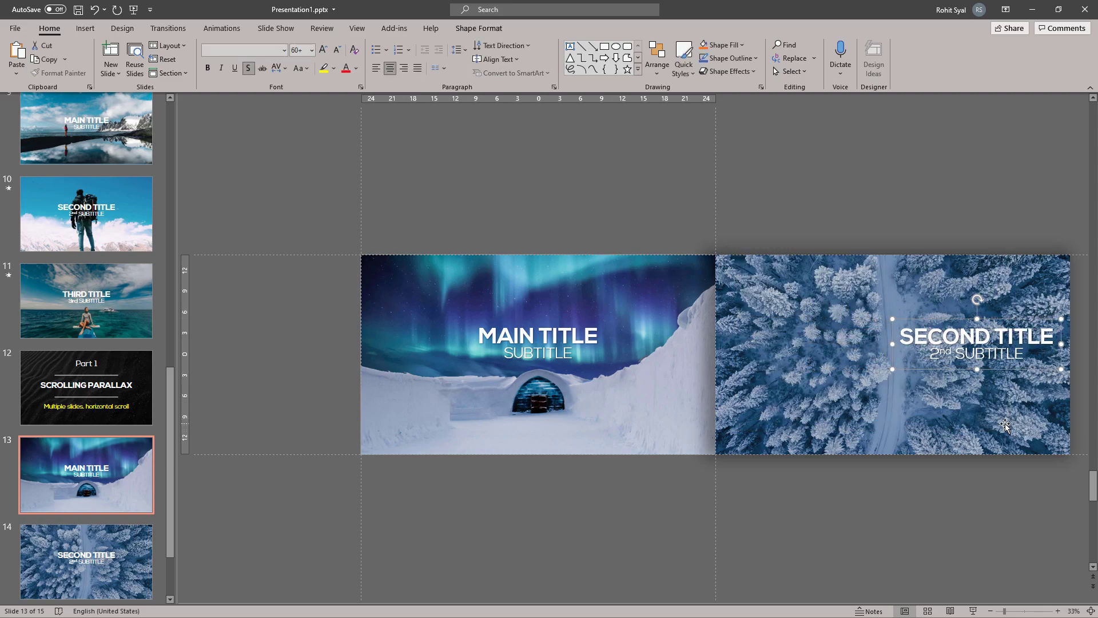
key(Right)
key(Right)
click(411, 271)
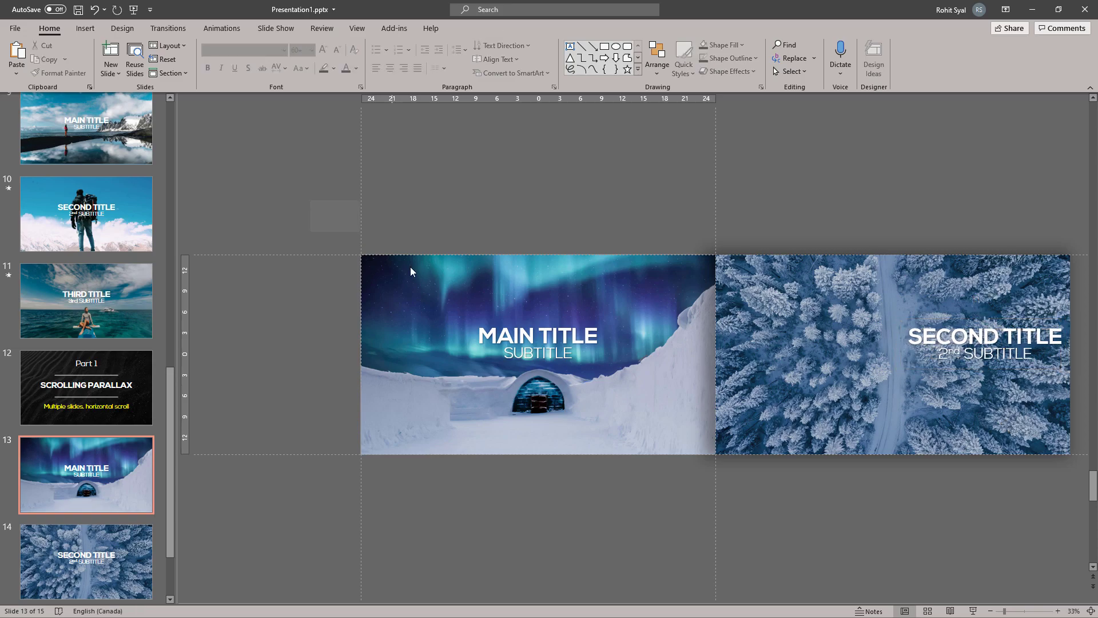
Paste the aurora picture and MAIN TITLE onto slide 14's left side, behind the forest picture
drag(411, 272, 799, 523)
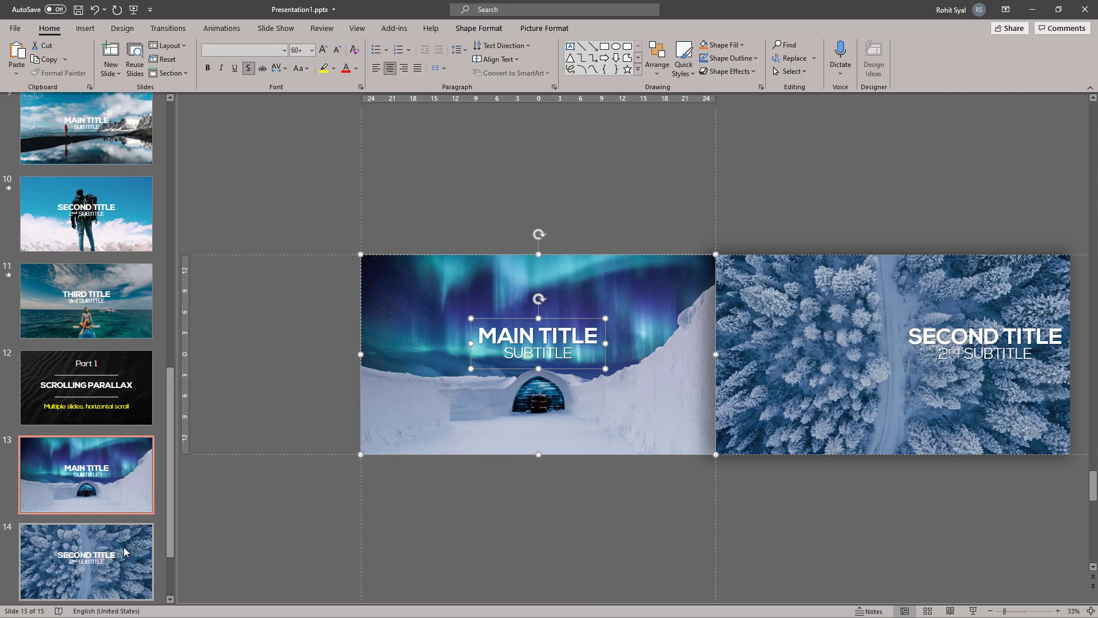
scroll(269, 423, down, 1)
key(ctrl+v)
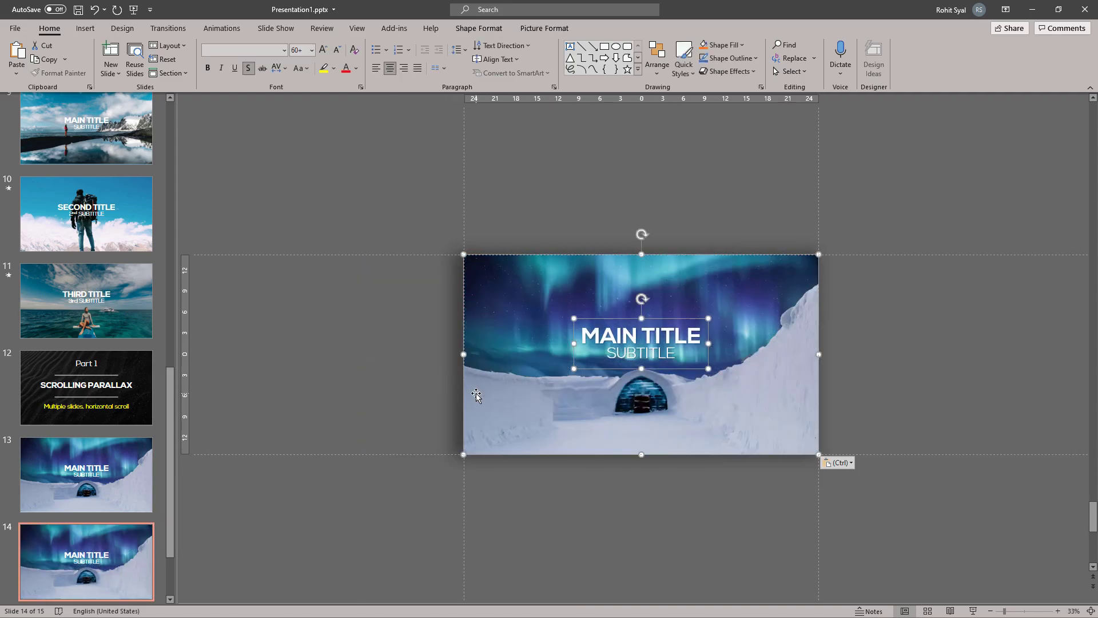
drag(799, 405, 442, 403)
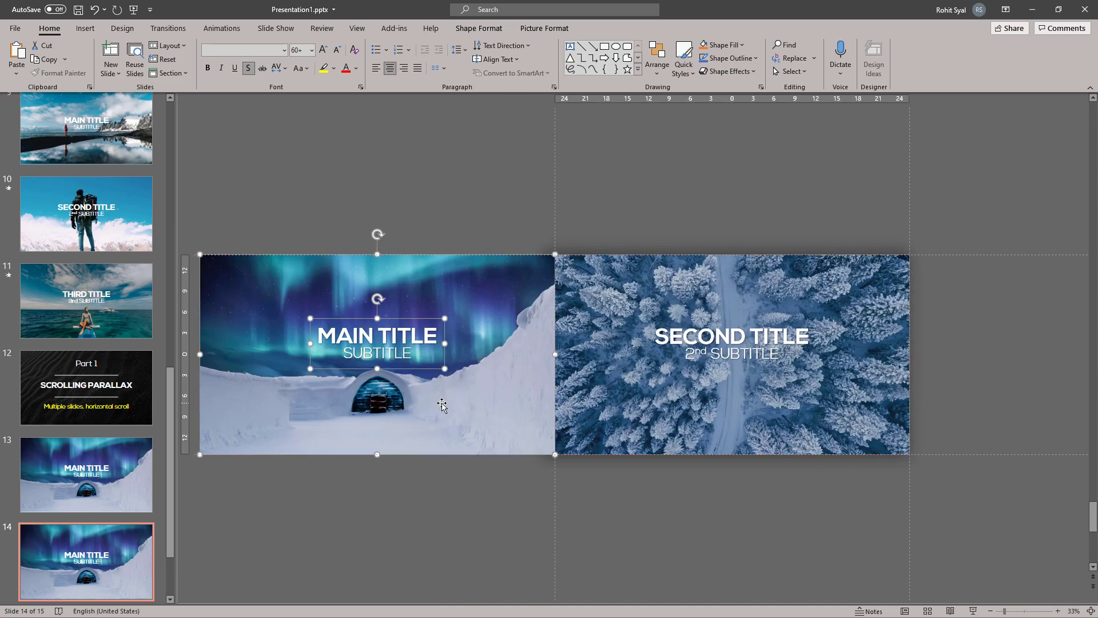
right_click(451, 399)
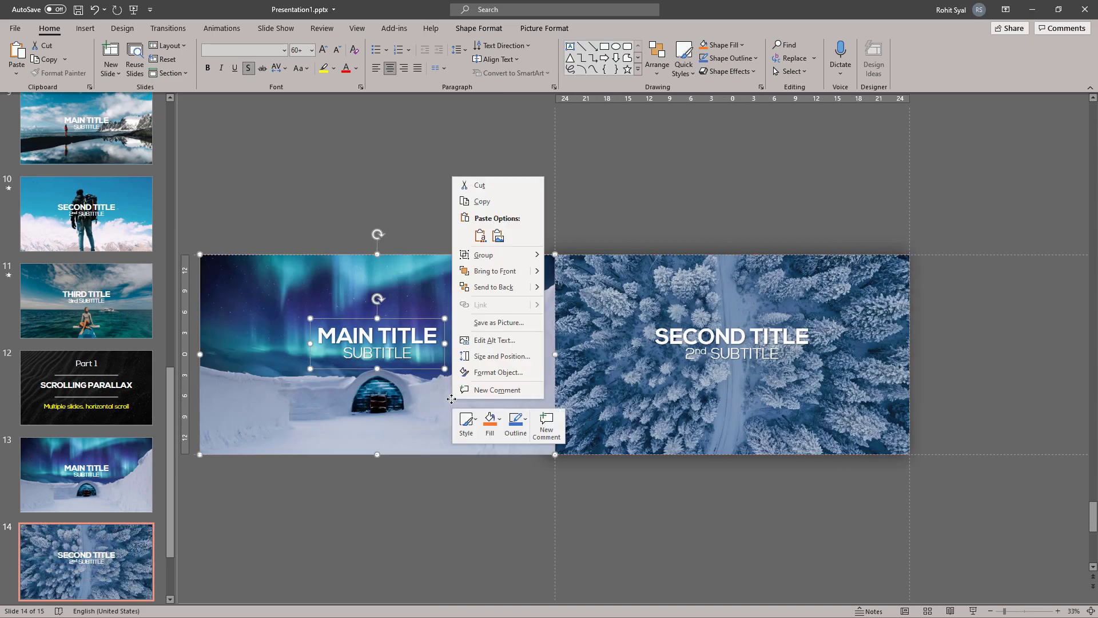
click(485, 290)
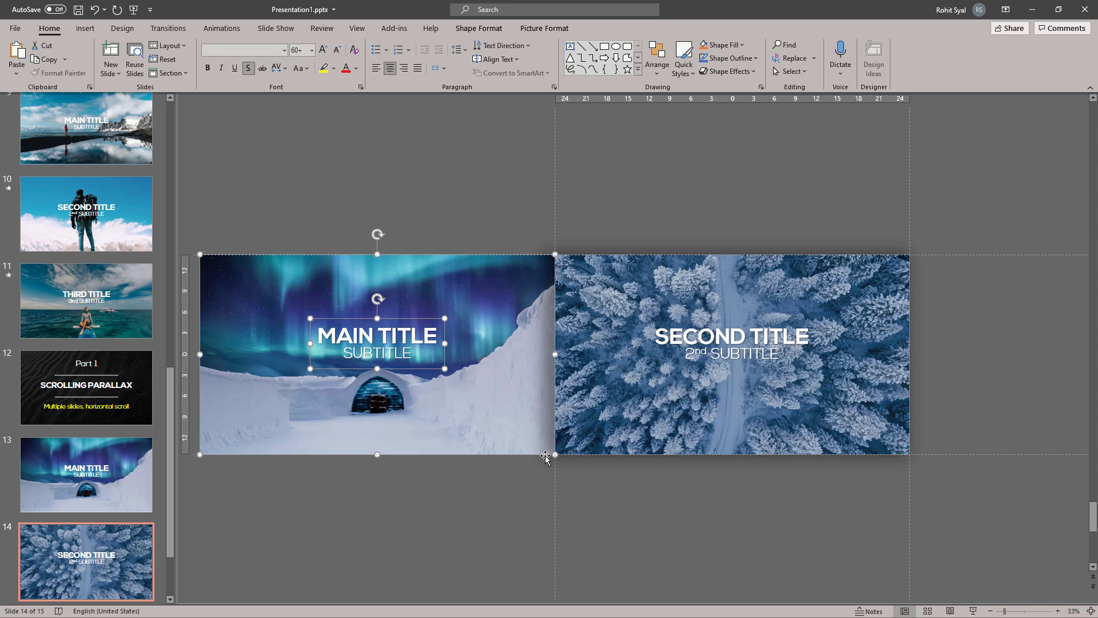
click(498, 524)
Nudge the aurora picture right so it tucks under the forest picture
click(419, 415)
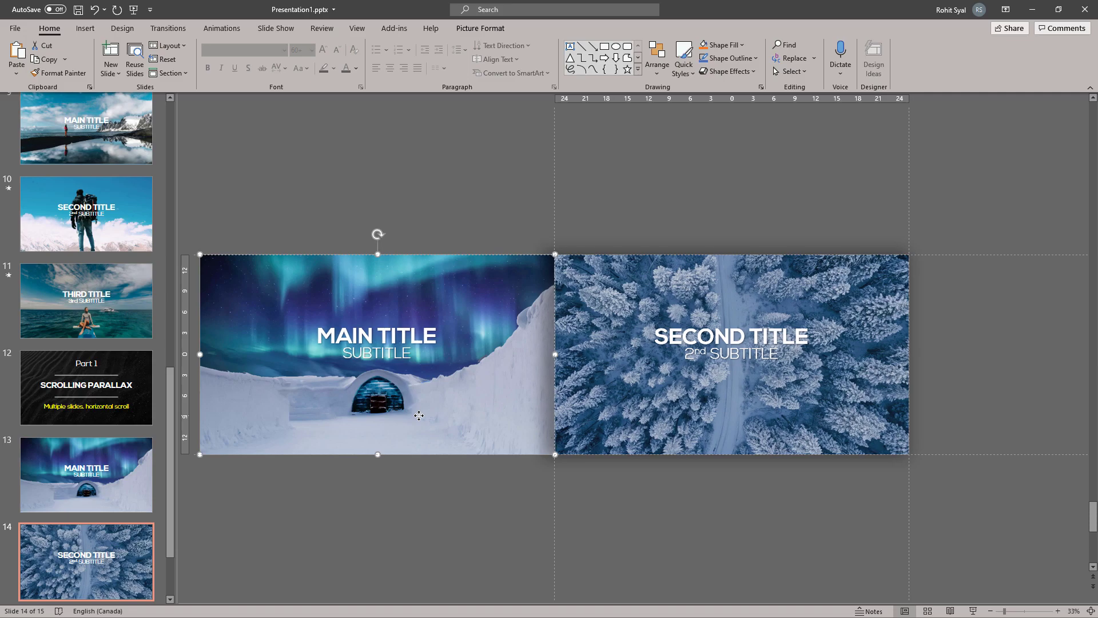
scroll(419, 415, right, 3)
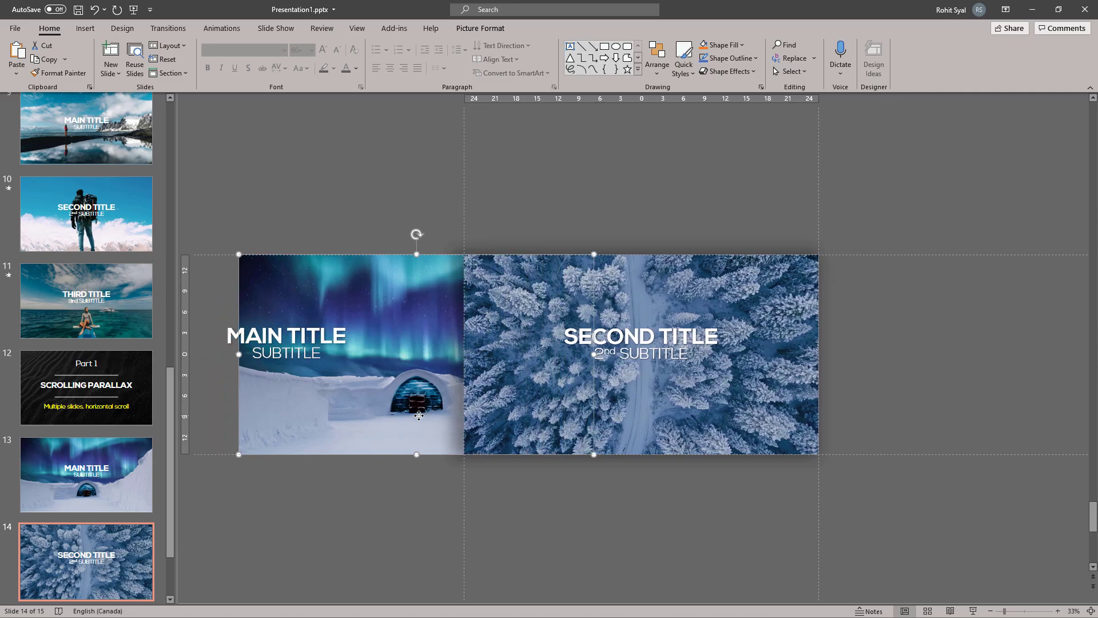
key(Right)
key(Right)
key(Right)
key(Right)
key(Right)
key(Right)
key(Right)
key(Right)
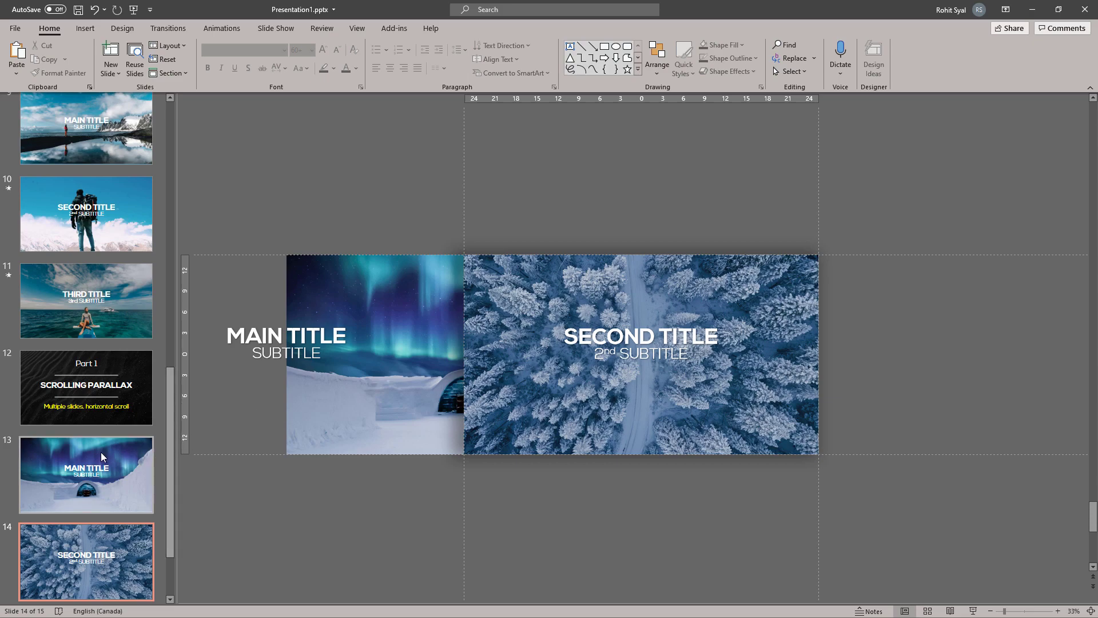
scroll(100, 452, down, 2)
Paste slide 15's mountain photo and THIRD TITLE onto slide 14, right of and behind the forest photo
click(102, 575)
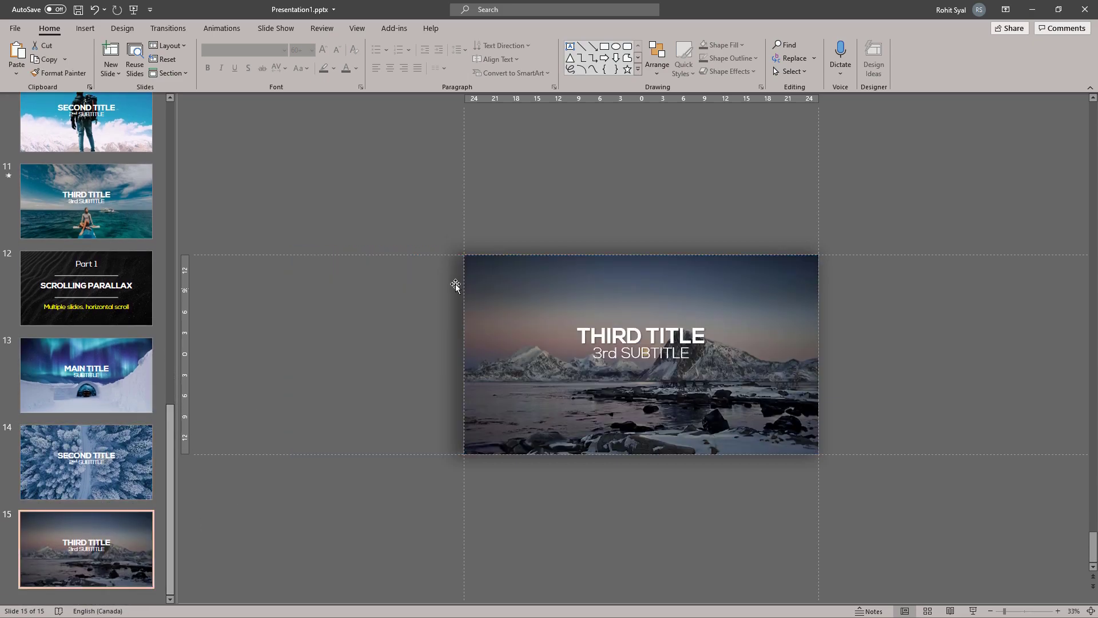
key(ctrl+a)
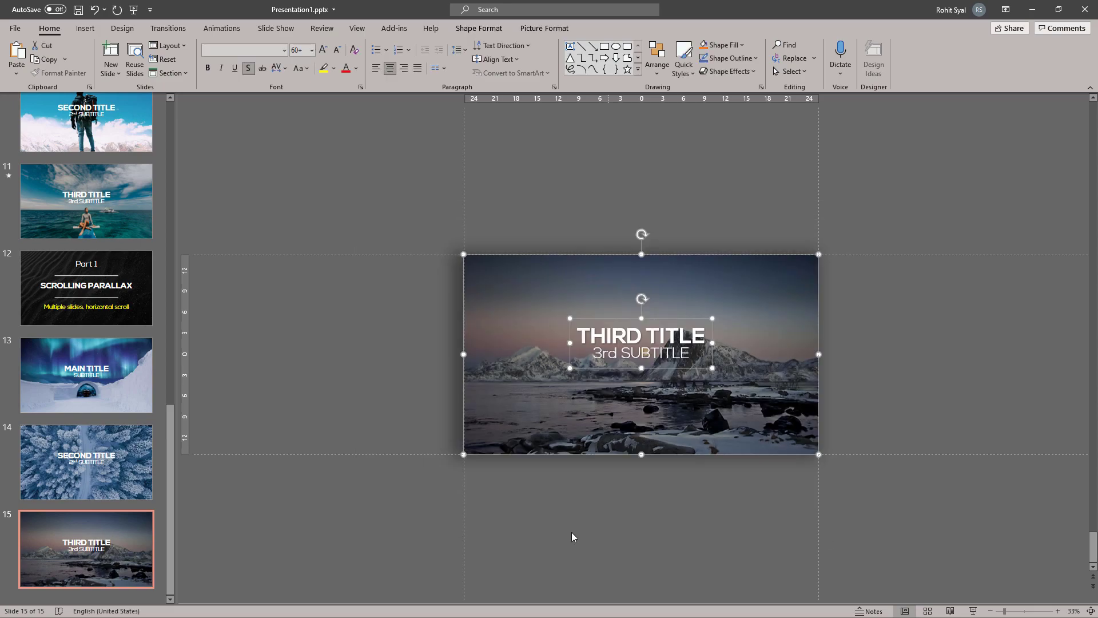
click(135, 475)
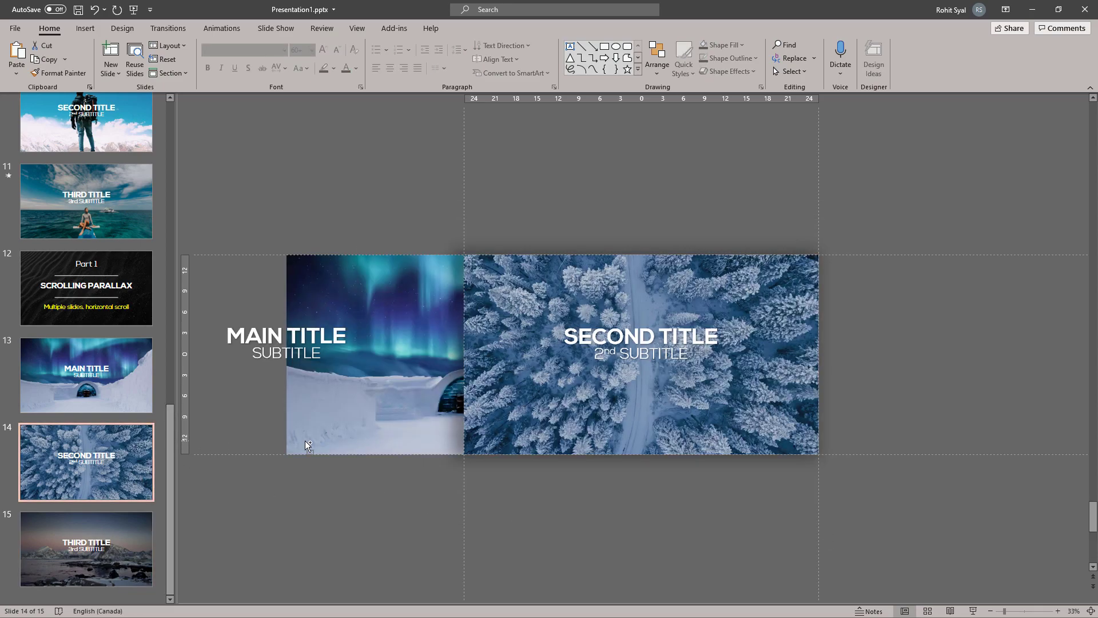
key(ctrl+v)
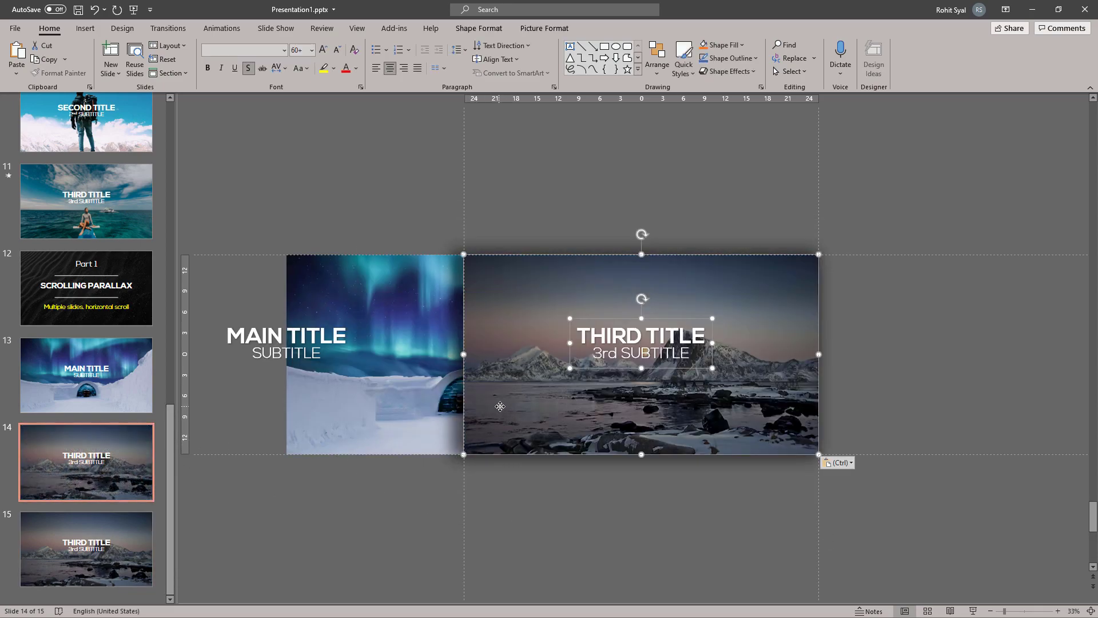
drag(500, 406, 855, 410)
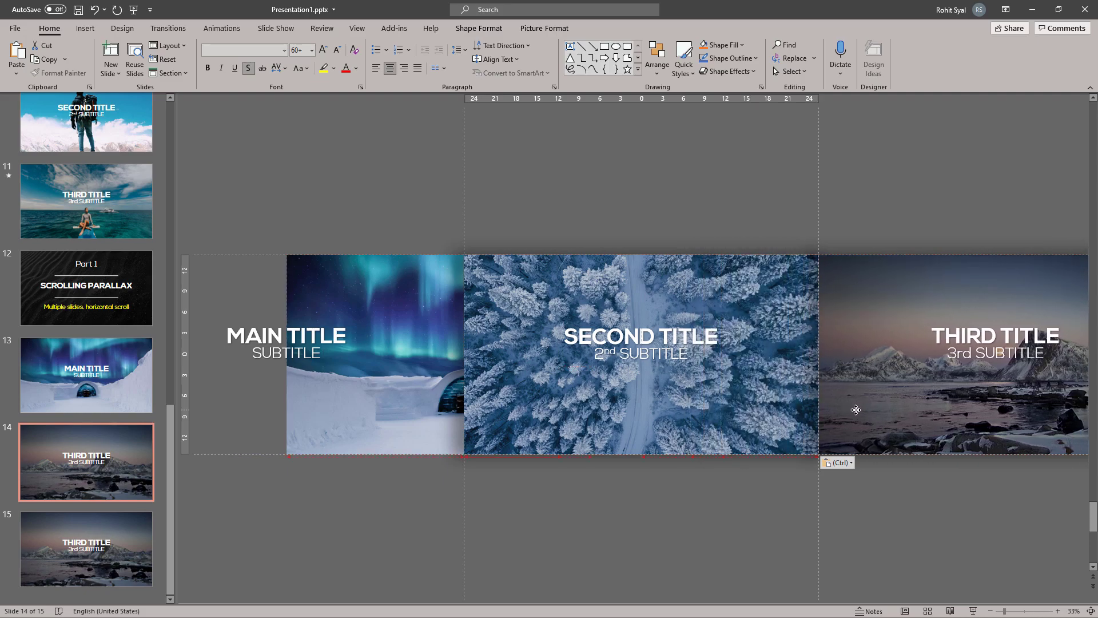
right_click(839, 342)
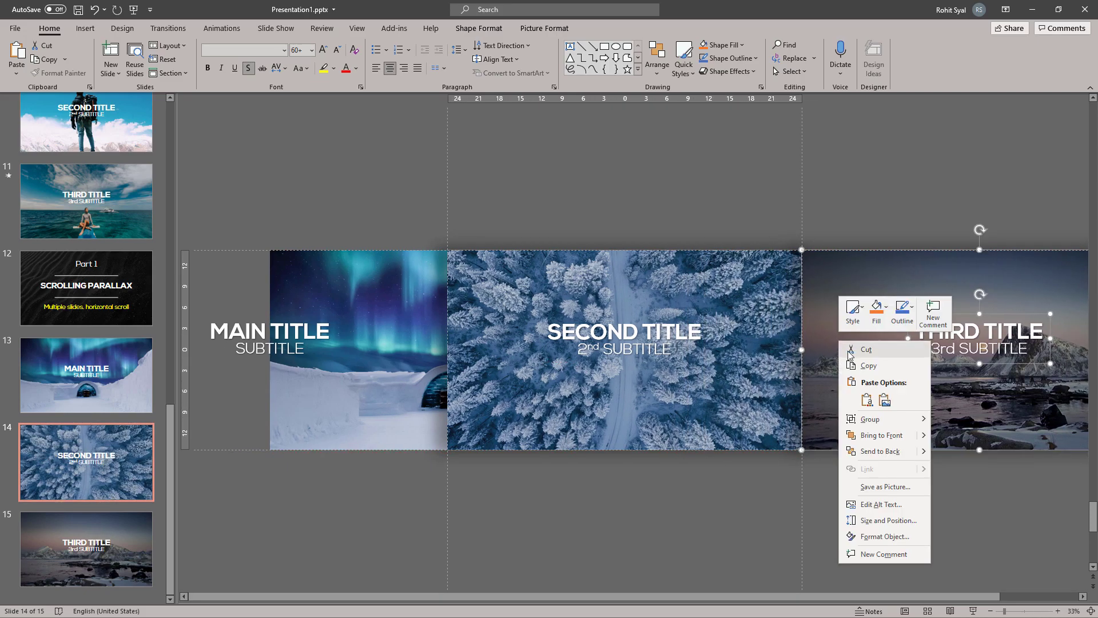
click(875, 448)
click(867, 462)
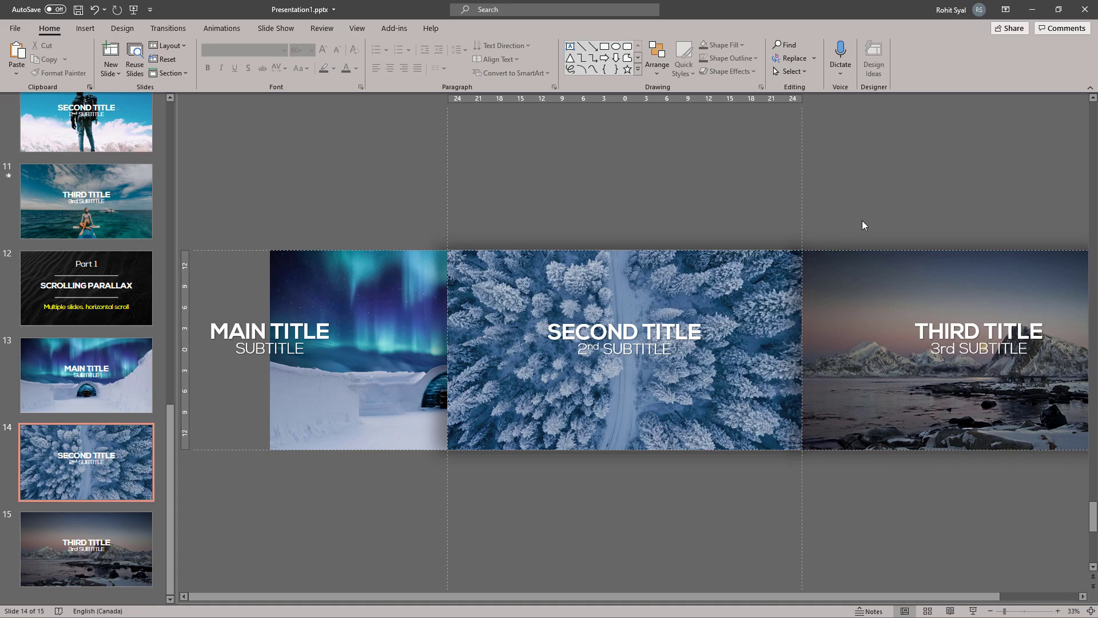
Nudge the THIRD TITLE text box two steps further right
click(980, 337)
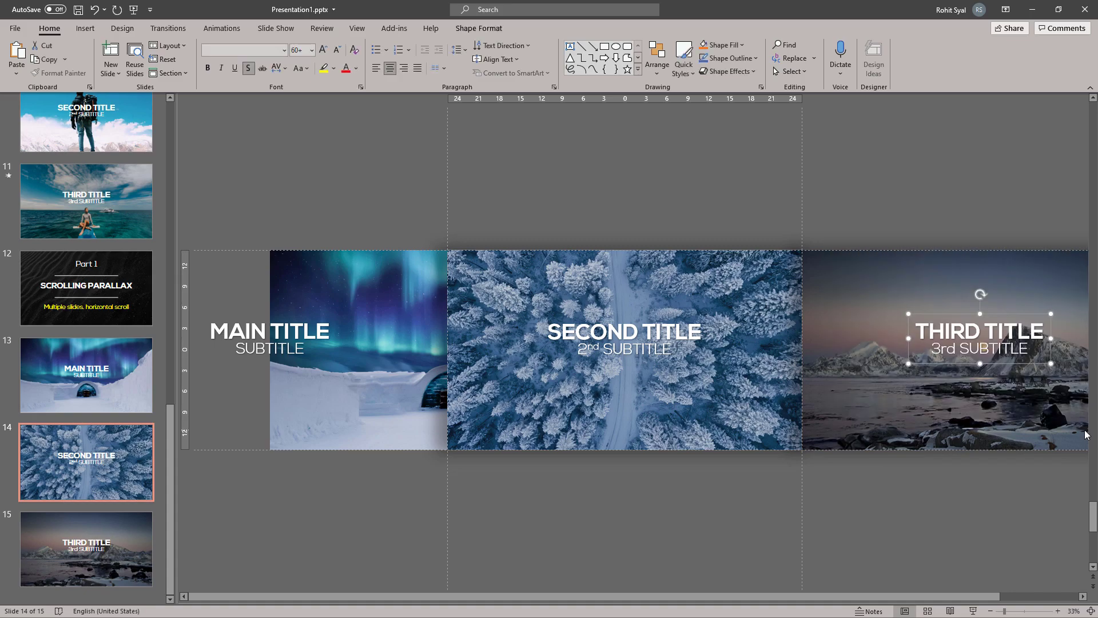
key(Right)
key(Right)
key(Right)
key(Right)
key(Right)
key(Right)
key(Right)
key(Right)
key(Right)
key(Right)
key(Right)
key(Right)
key(Right)
key(Right)
key(Right)
key(Right)
key(Right)
key(Right)
key(Right)
key(Right)
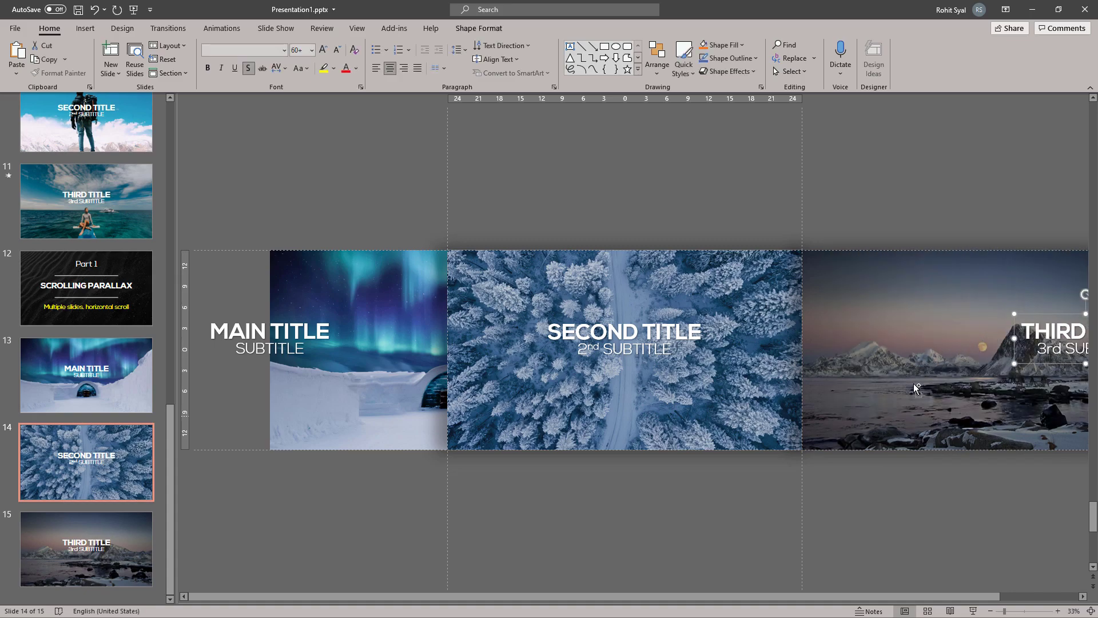
ctrl+scroll(870, 372, down, 1)
key(Right)
key(Right)
key(Right)
key(Right)
key(Right)
key(Right)
key(Right)
key(Right)
key(Right)
key(Right)
key(Right)
key(Right)
key(Right)
key(Right)
key(Right)
key(Right)
key(Right)
key(Right)
key(Right)
key(Right)
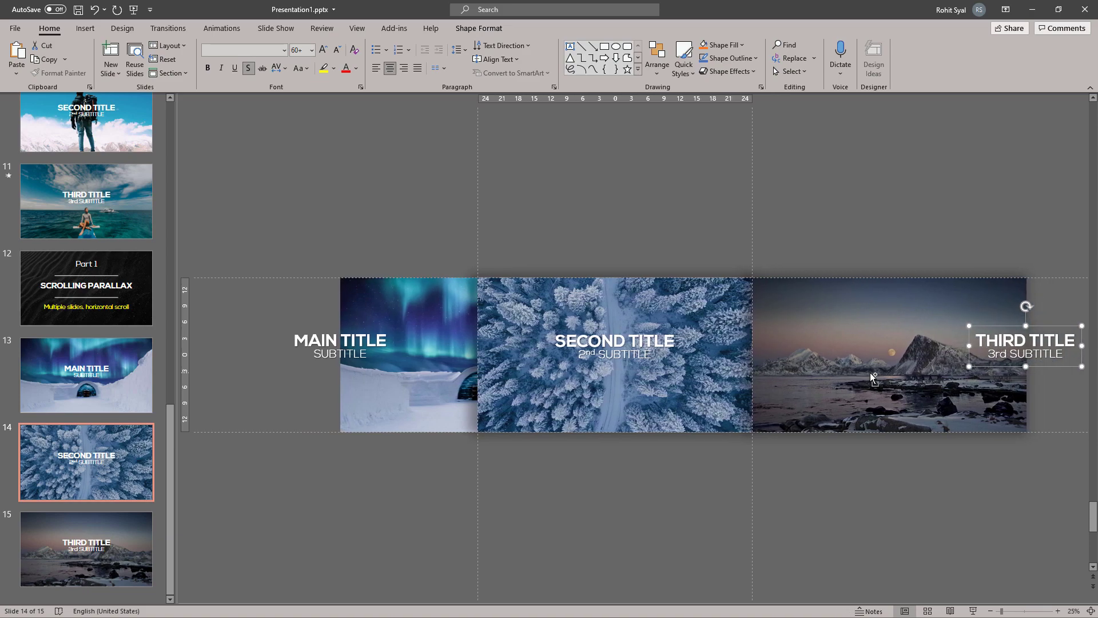
click(852, 510)
drag(428, 203, 837, 507)
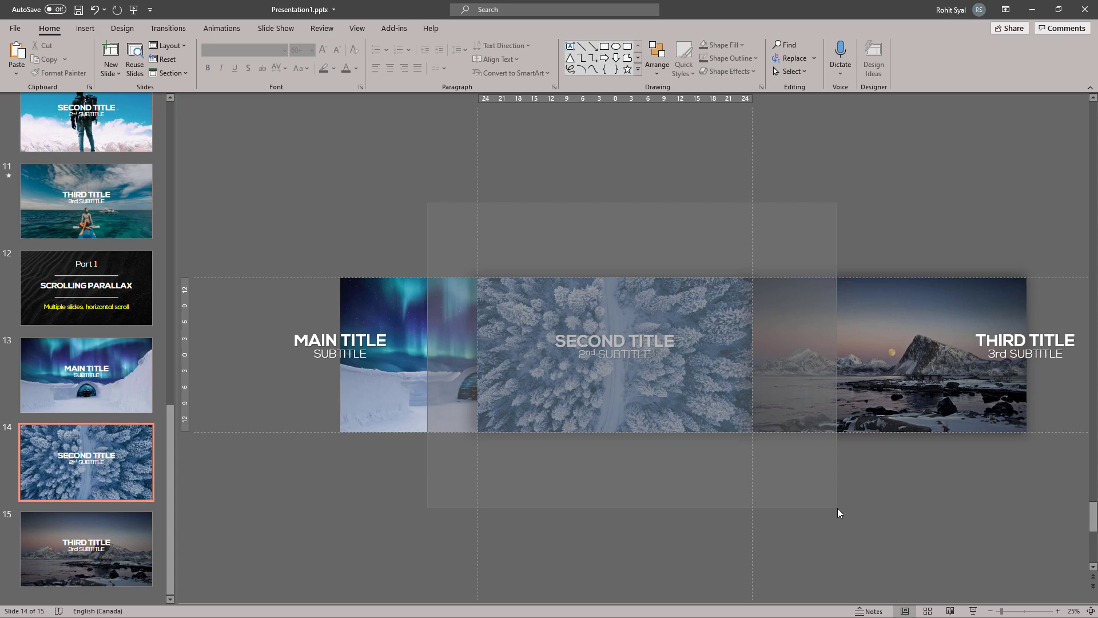
Paste the forest photo and SECOND TITLE onto slide 15, left of and behind the mountain photo
drag(838, 508, 838, 508)
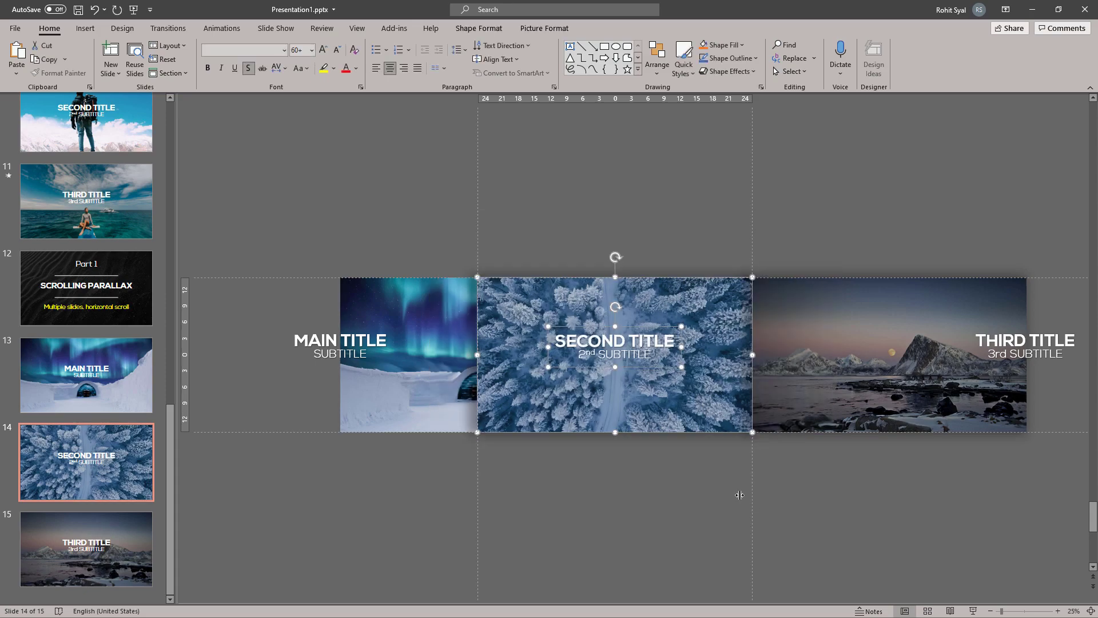
click(121, 518)
key(ctrl+v)
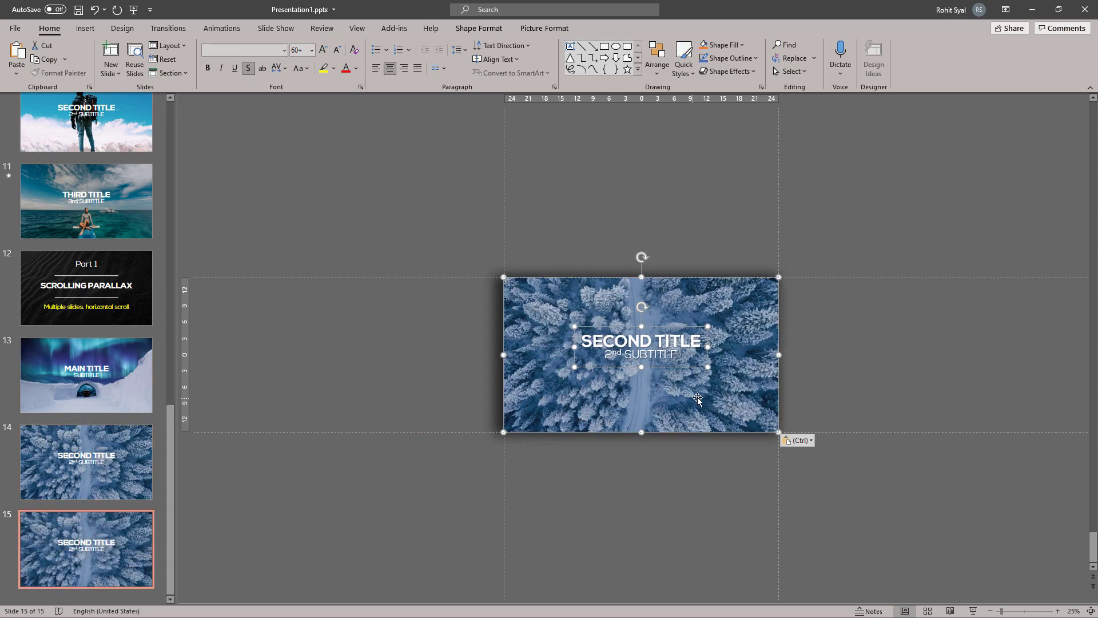
drag(703, 396, 432, 373)
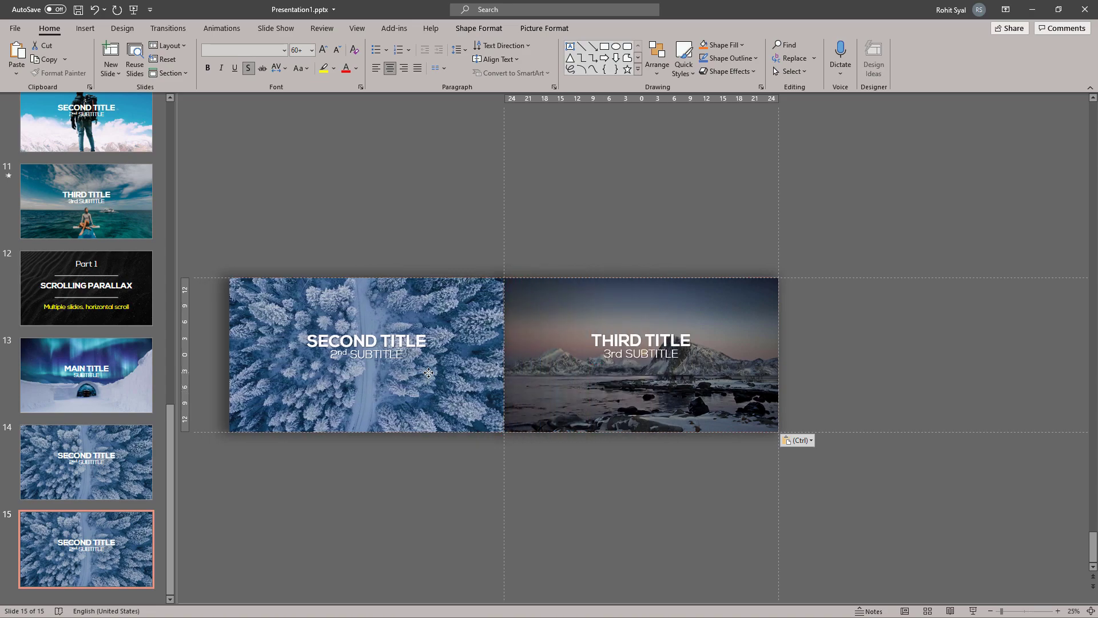
right_click(351, 382)
click(399, 287)
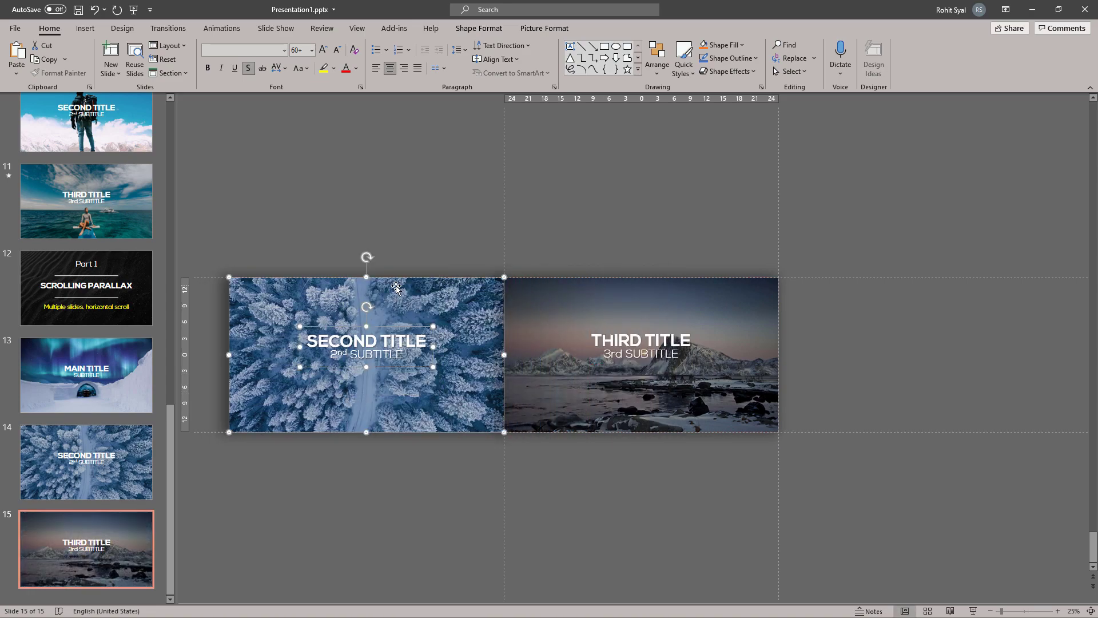
click(394, 231)
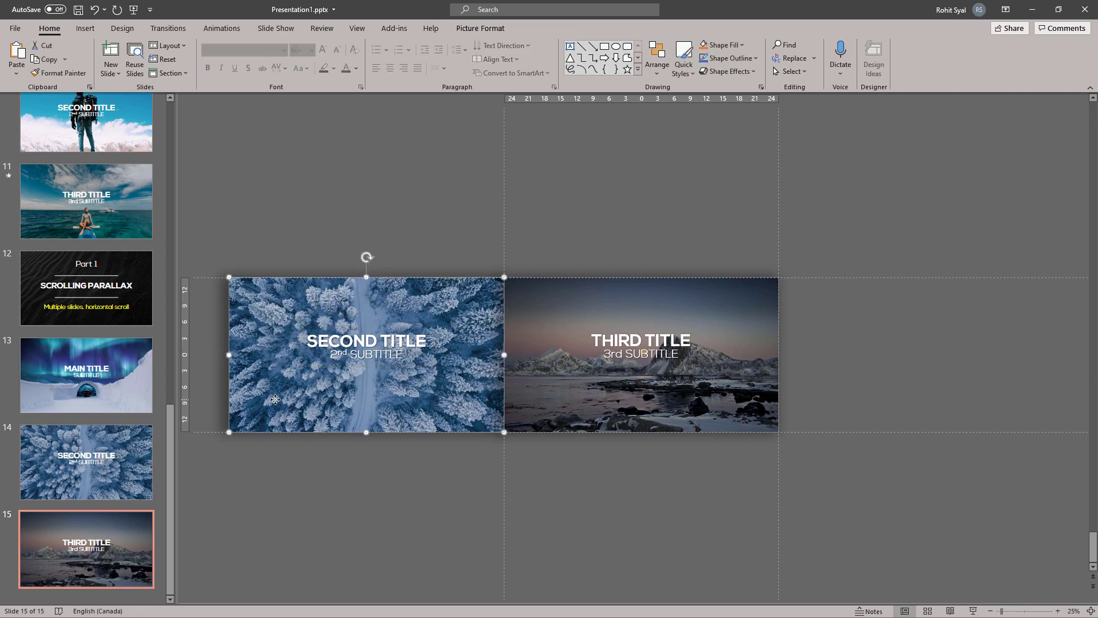
key(Right)
key(Right)
key(Right)
key(Right)
key(Right)
key(Right)
key(Right)
key(Right)
key(Right)
key(Right)
key(Right)
key(Right)
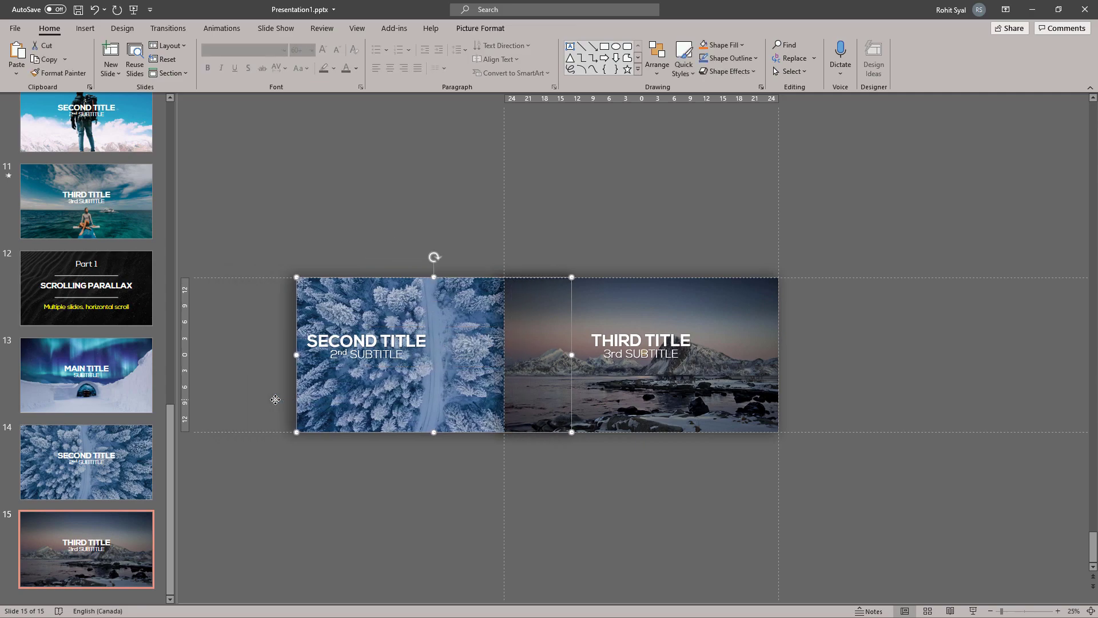
key(ctrl+Left)
key(ctrl+Left)
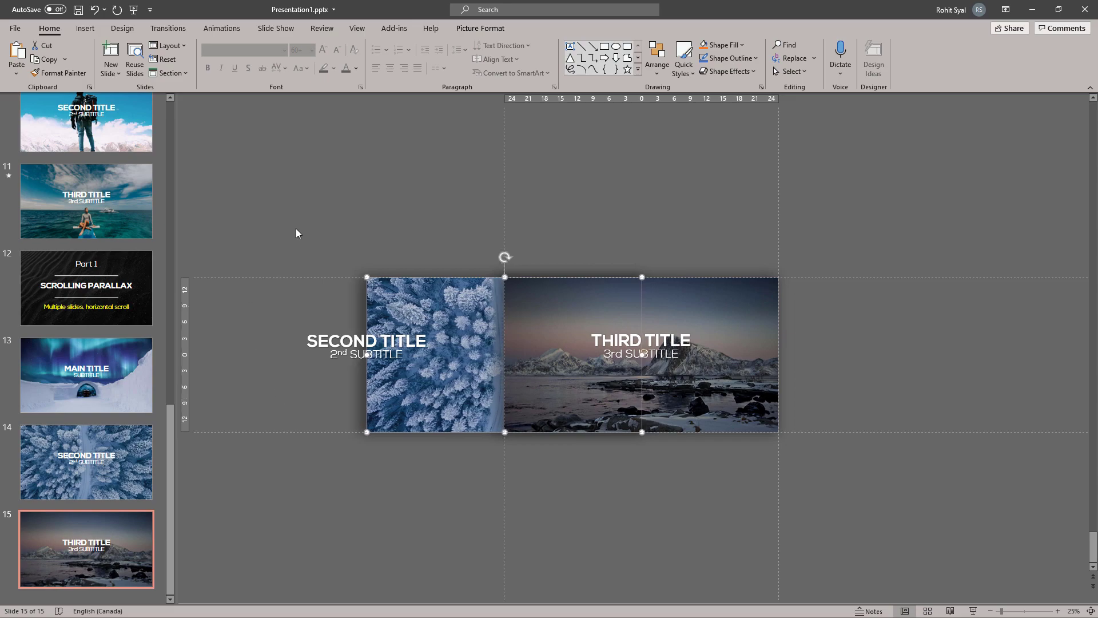
click(247, 332)
Apply the Morph transition to slides 14 and 15
click(122, 479)
shift+click(112, 538)
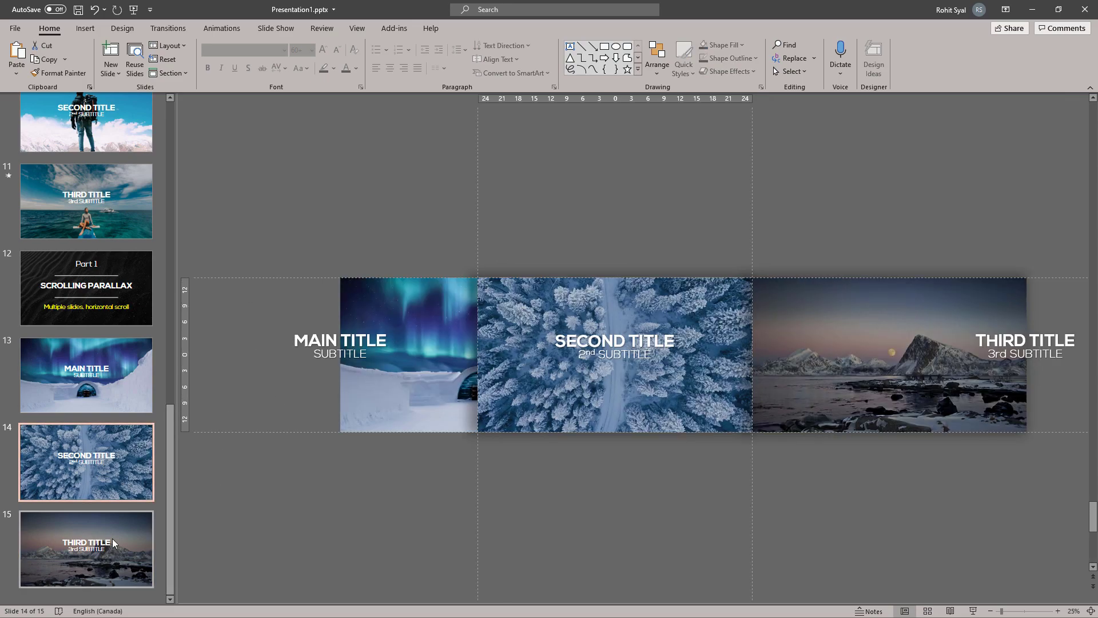
click(158, 29)
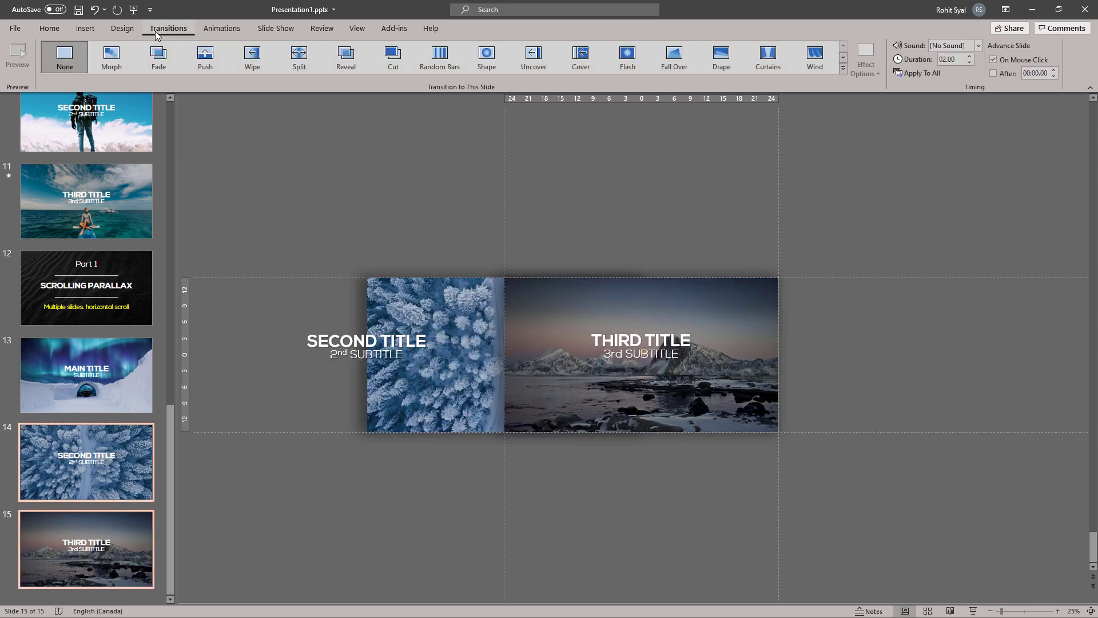
click(111, 58)
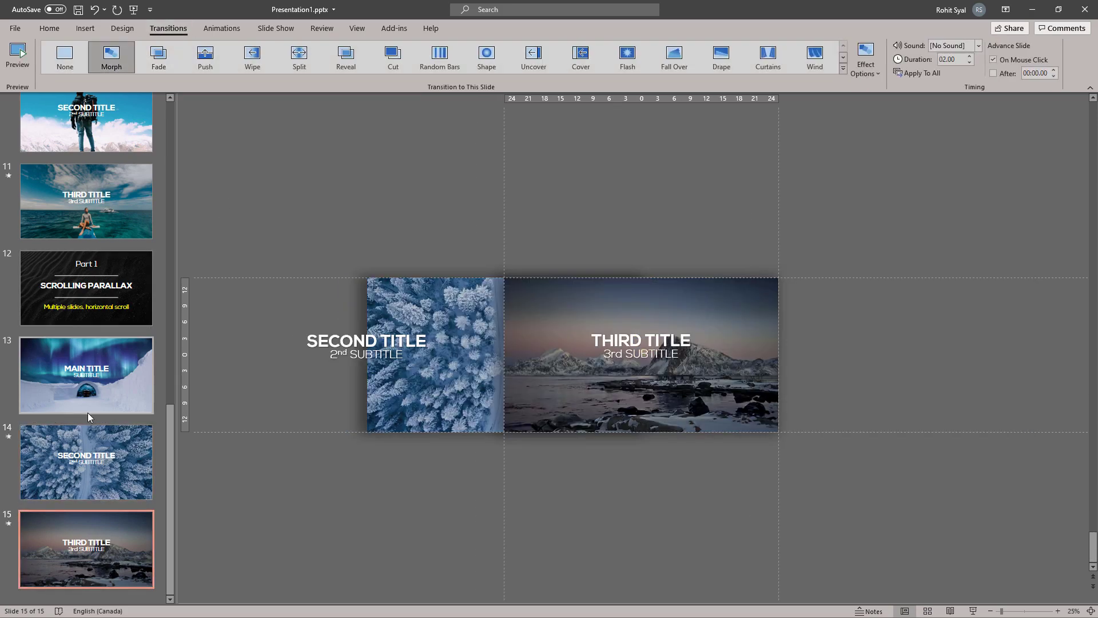
click(151, 393)
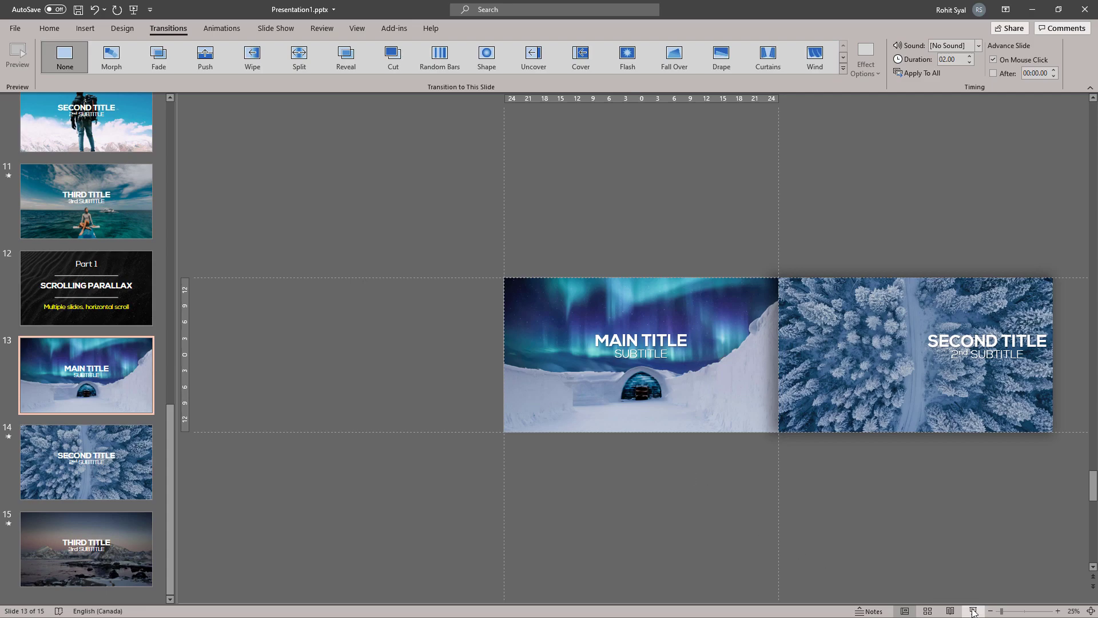